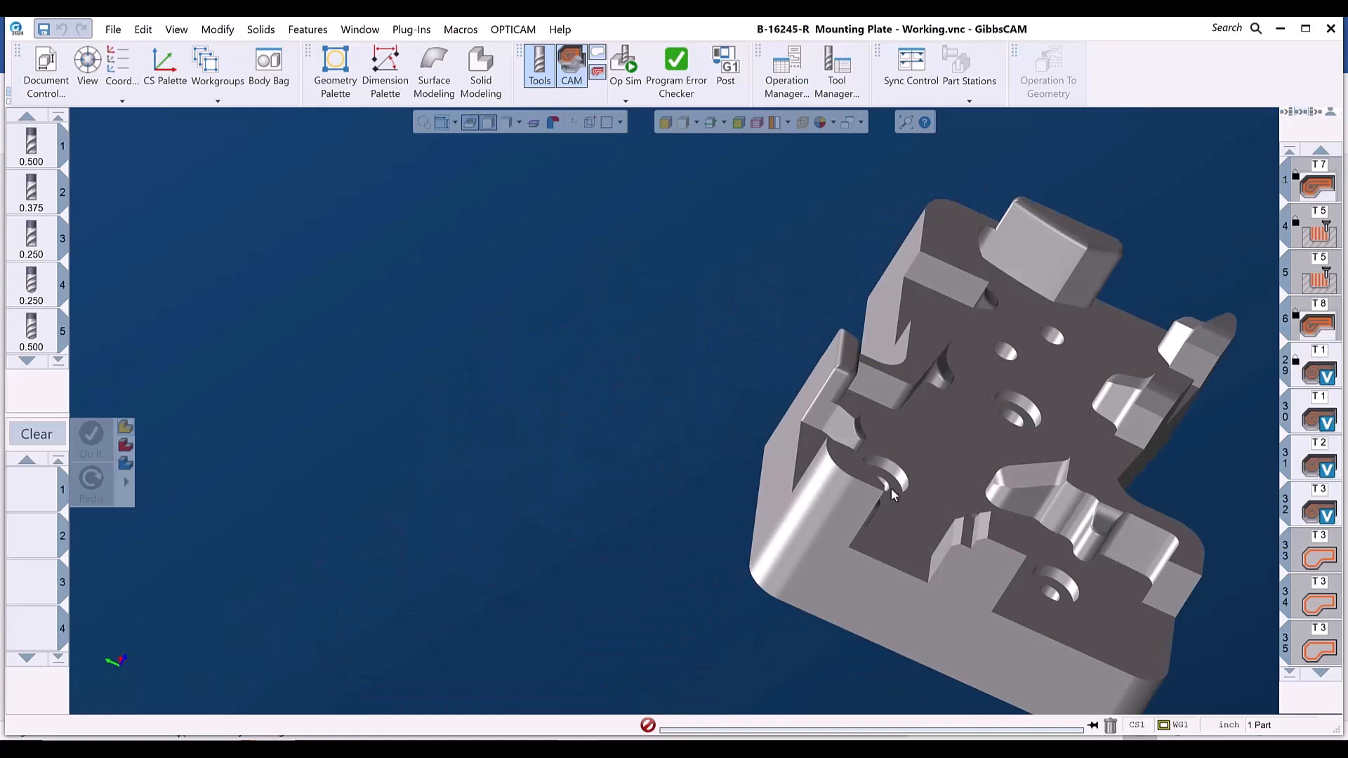
Inspect the mounting plate and compare the toolpaths of operations 29 through 32 on the model
{"action": "middle_click_drag", "start_coordinate": [880, 559], "coordinate": [787, 572]}
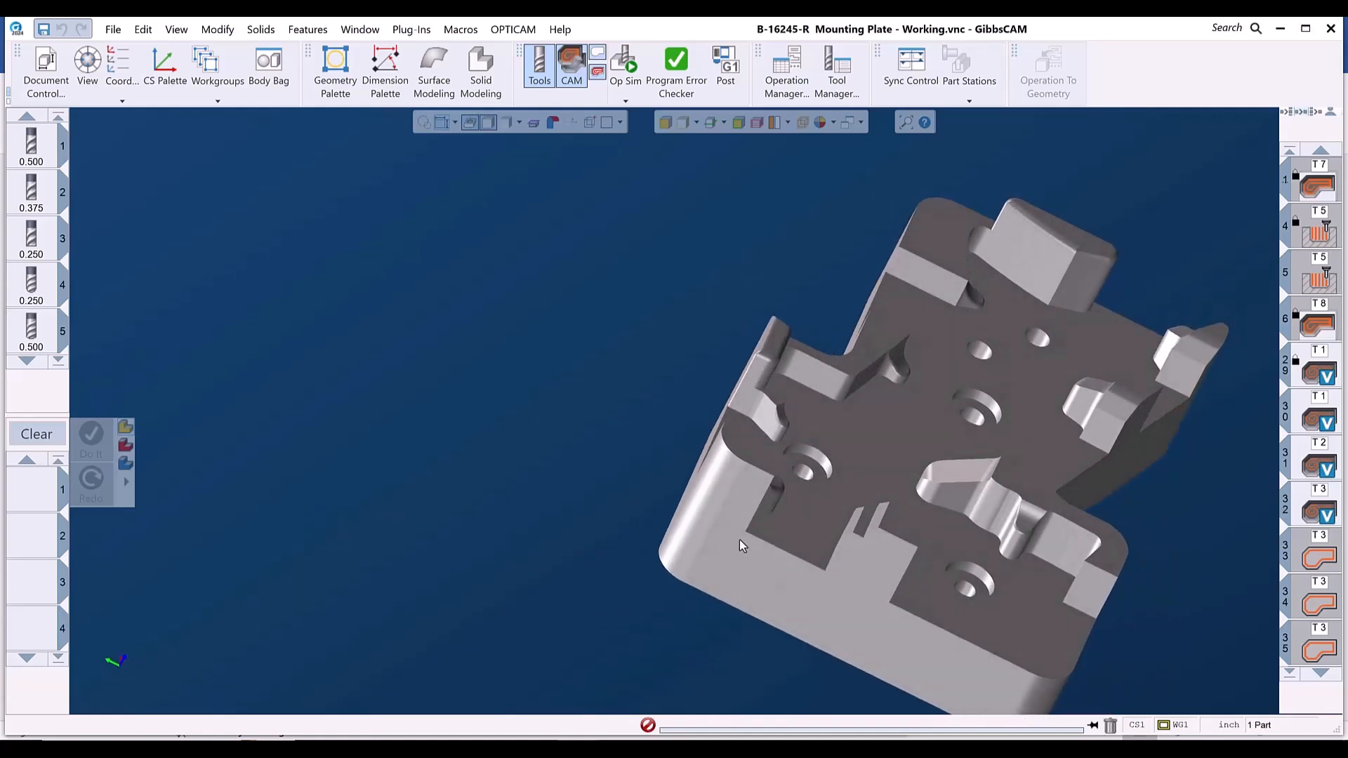
{"action": "key", "text": "ctrl+i"}
{"action": "key", "text": "ctrl+u"}
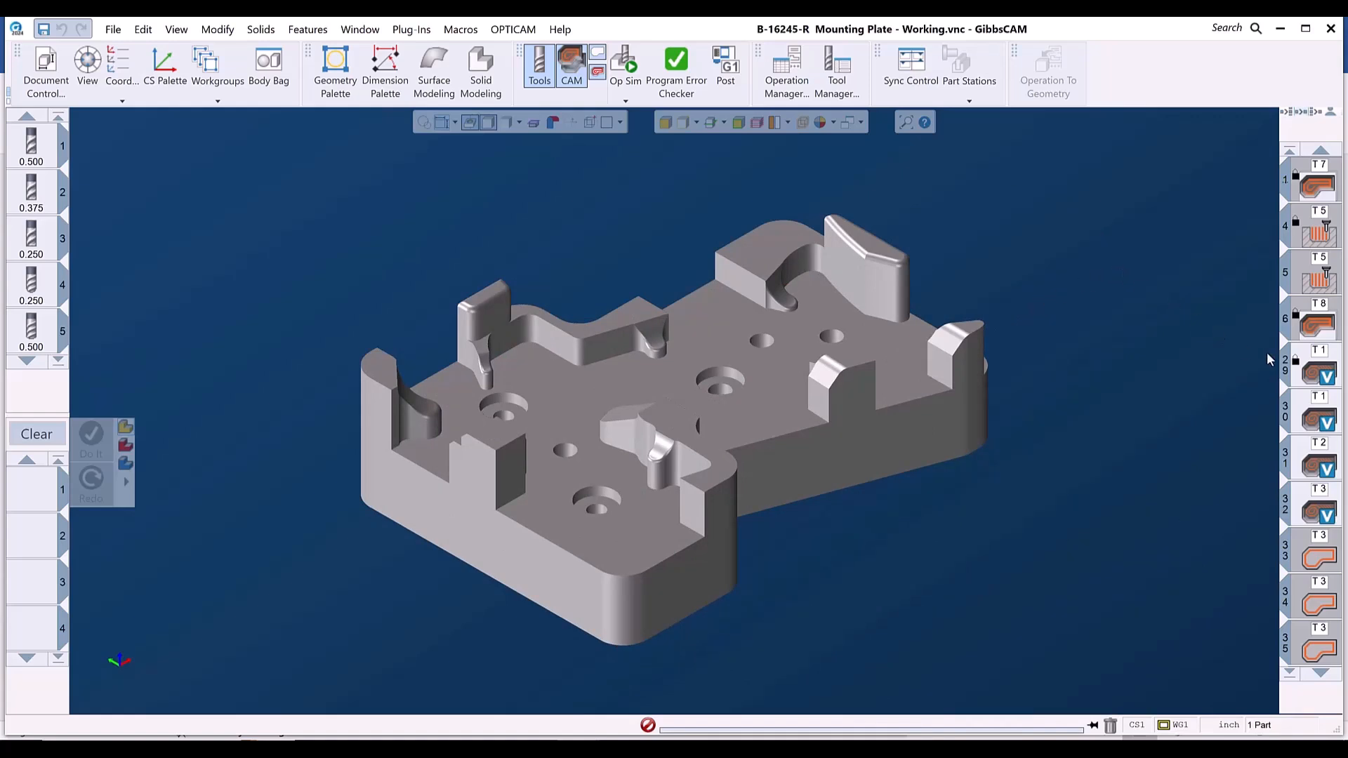
{"action": "double_click", "coordinate": [1317, 371]}
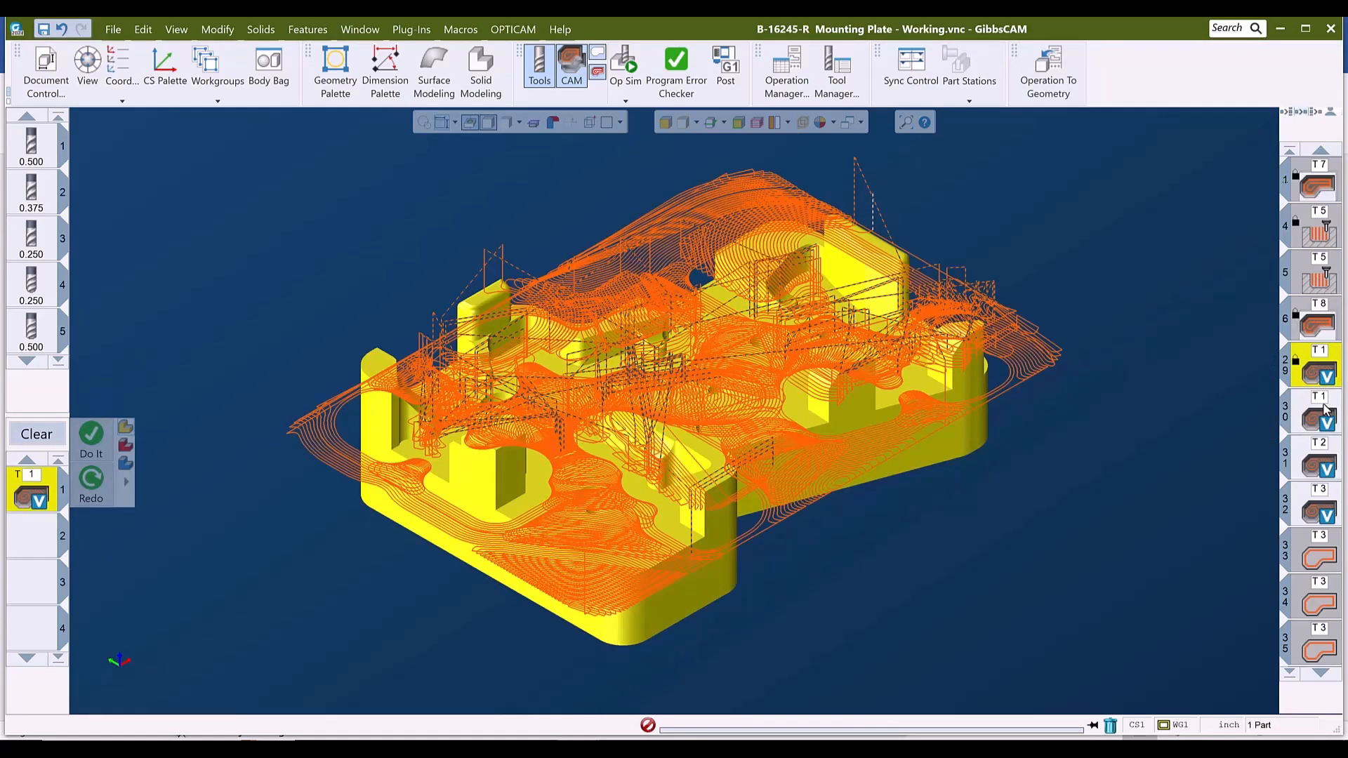
{"action": "left_click", "coordinate": [1323, 414]}
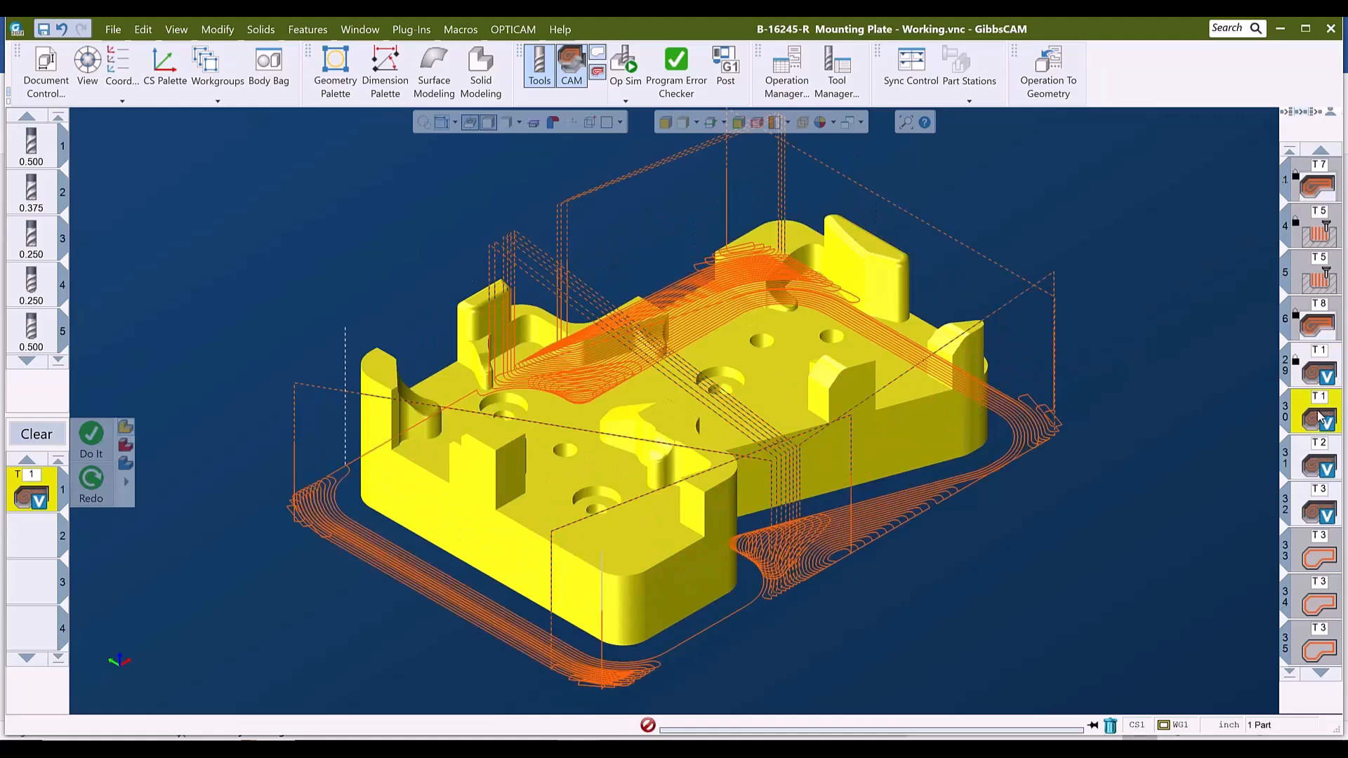
{"action": "left_click", "coordinate": [1314, 459]}
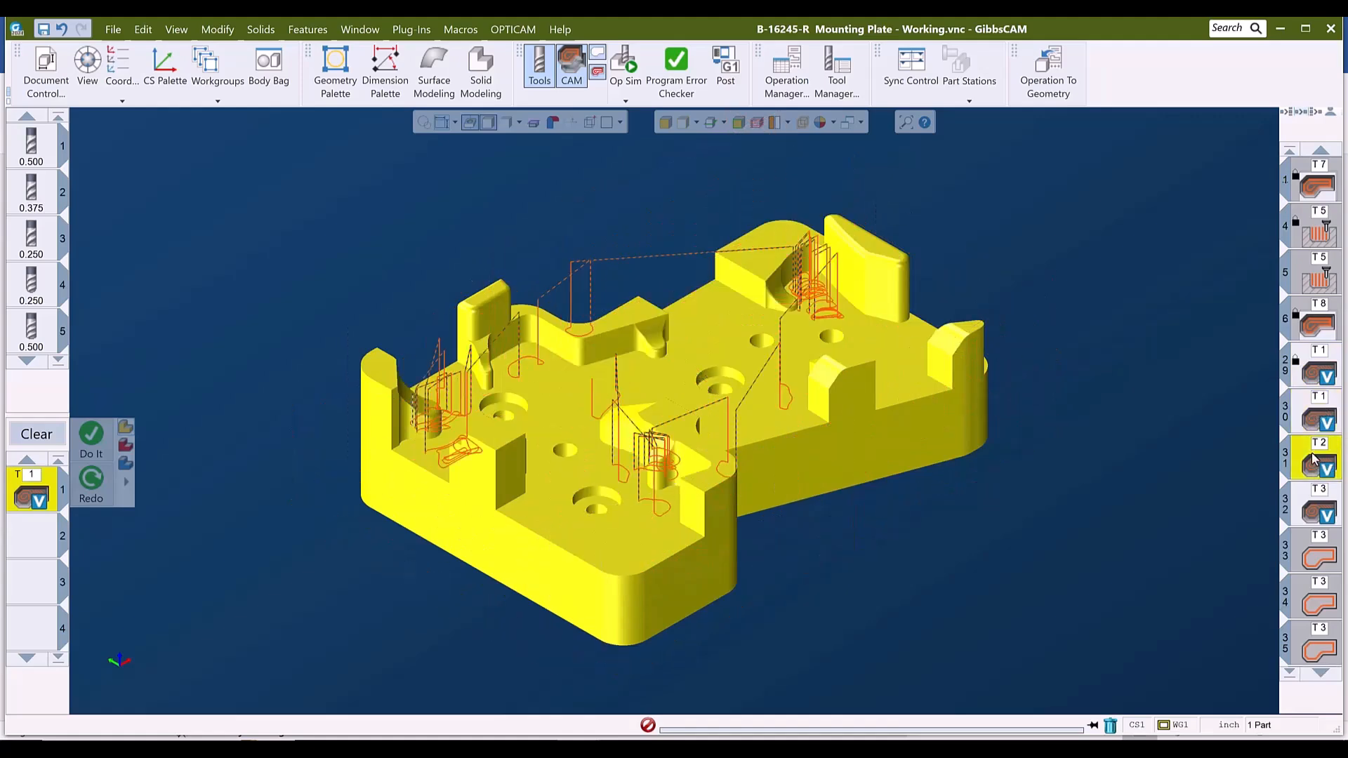
{"action": "left_click", "coordinate": [1317, 502]}
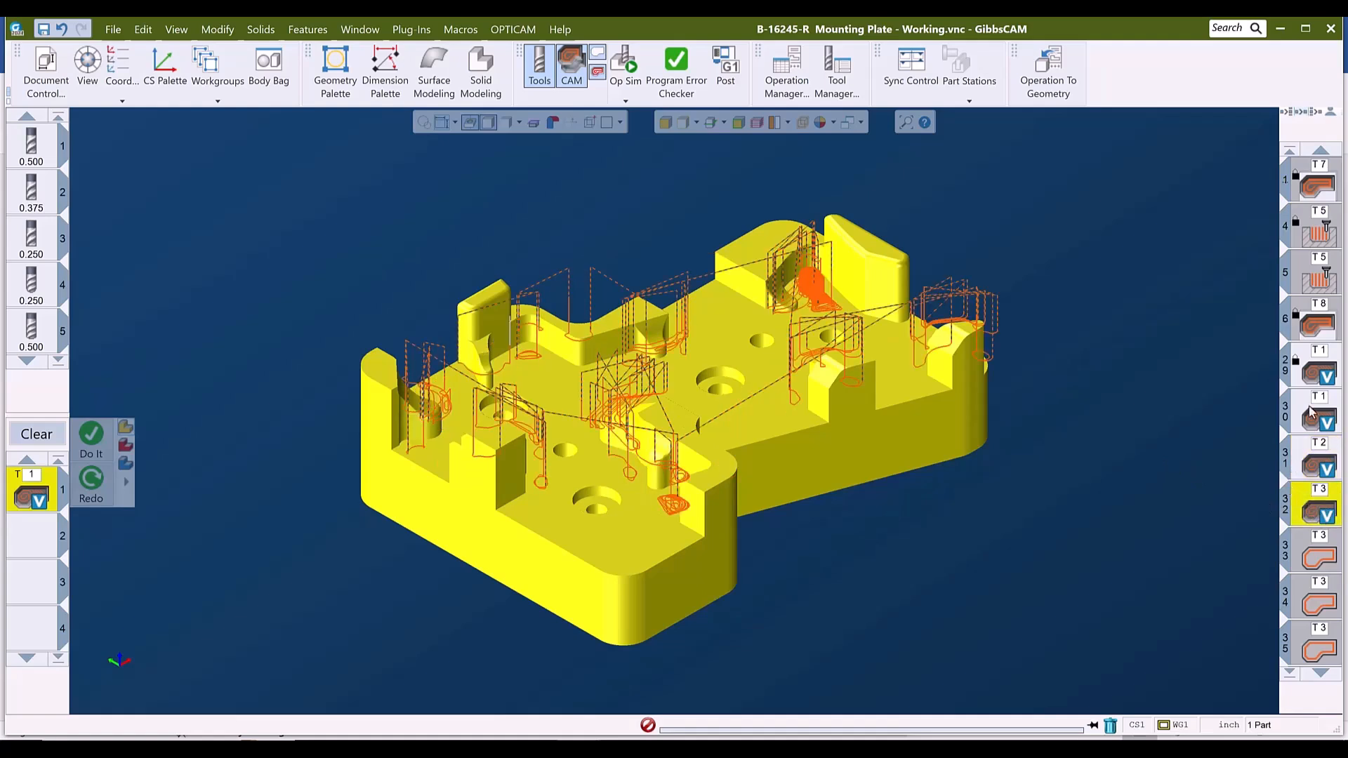
{"action": "left_click", "coordinate": [1315, 377]}
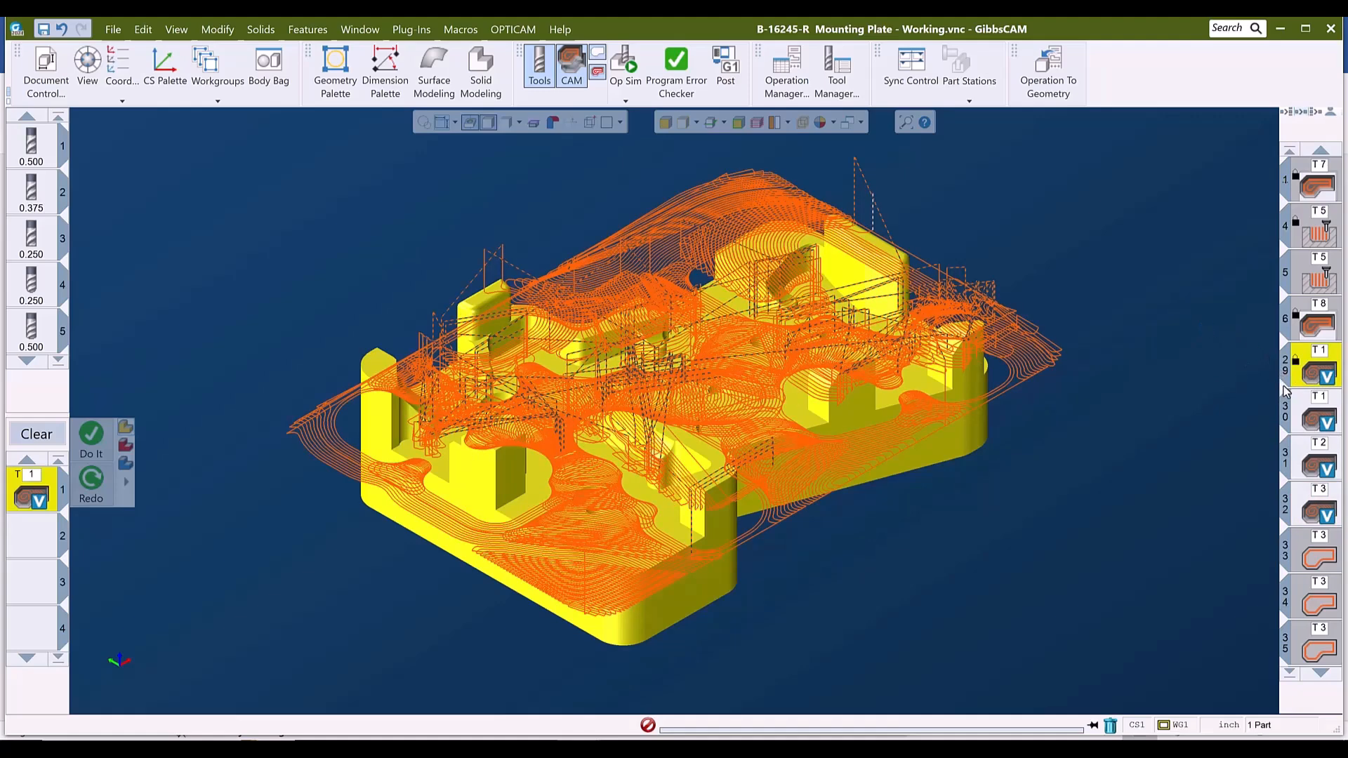
{"action": "left_click", "coordinate": [1287, 390]}
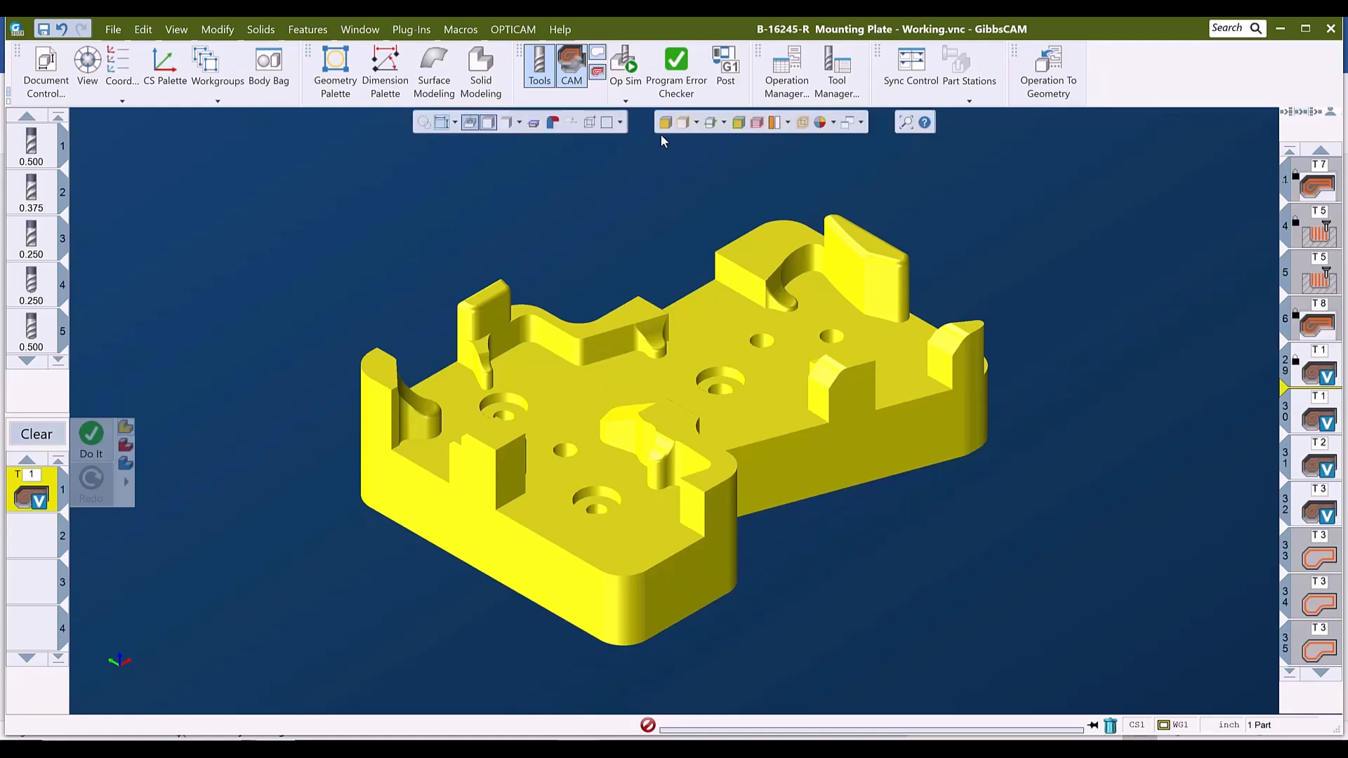
Examine the plate's floor face and the sloped faces on its raised bosses by selecting individual faces
{"action": "left_click", "coordinate": [607, 355]}
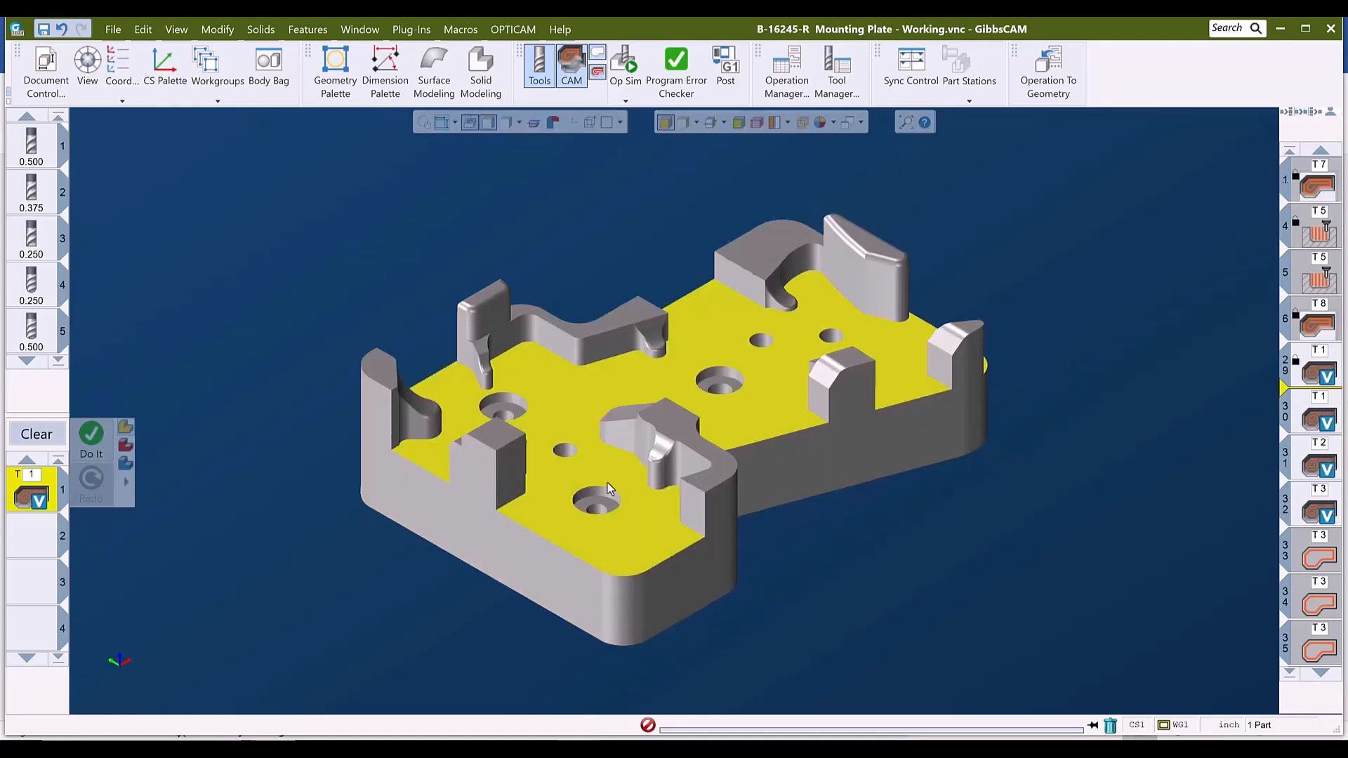
{"action": "middle_click_drag", "start_coordinate": [611, 421], "coordinate": [1031, 558]}
{"action": "left_click", "coordinate": [764, 360]}
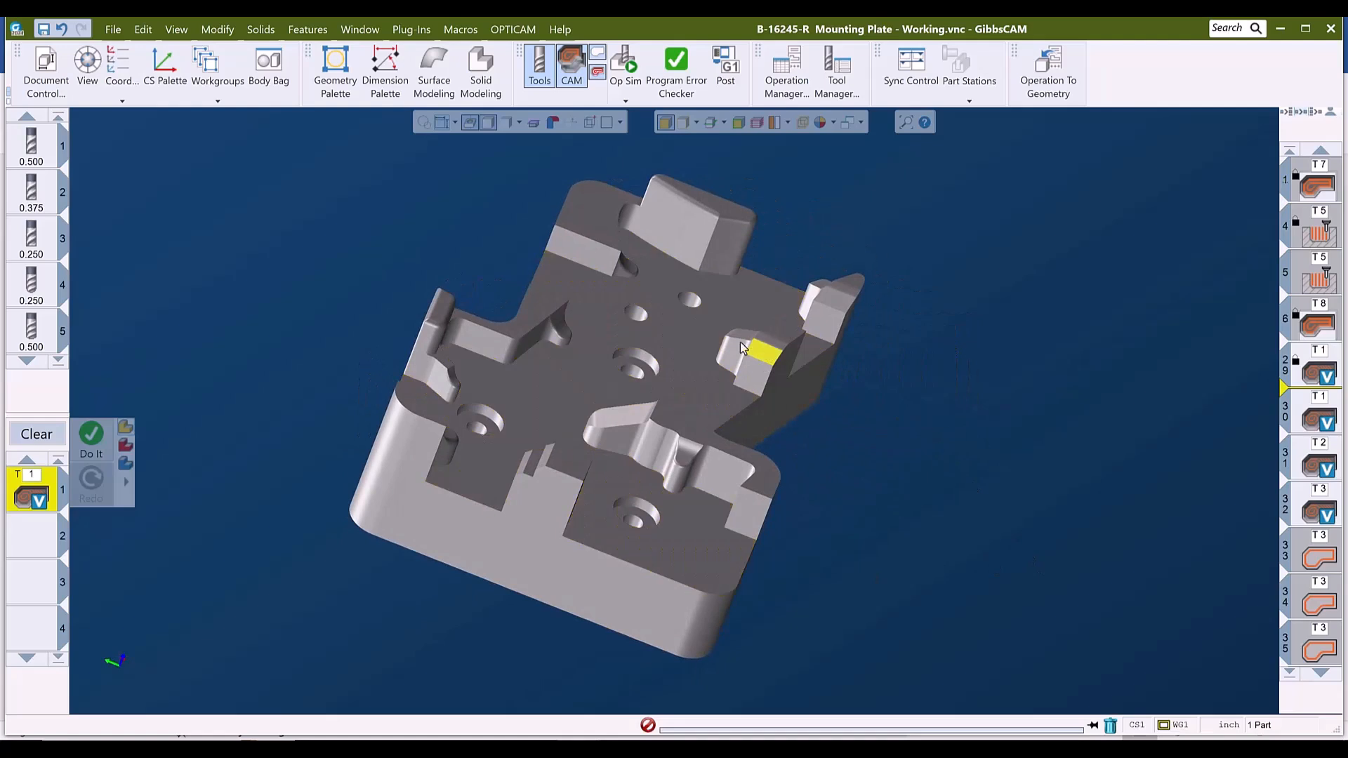
{"action": "left_click", "coordinate": [594, 422]}
{"action": "left_click", "coordinate": [682, 464]}
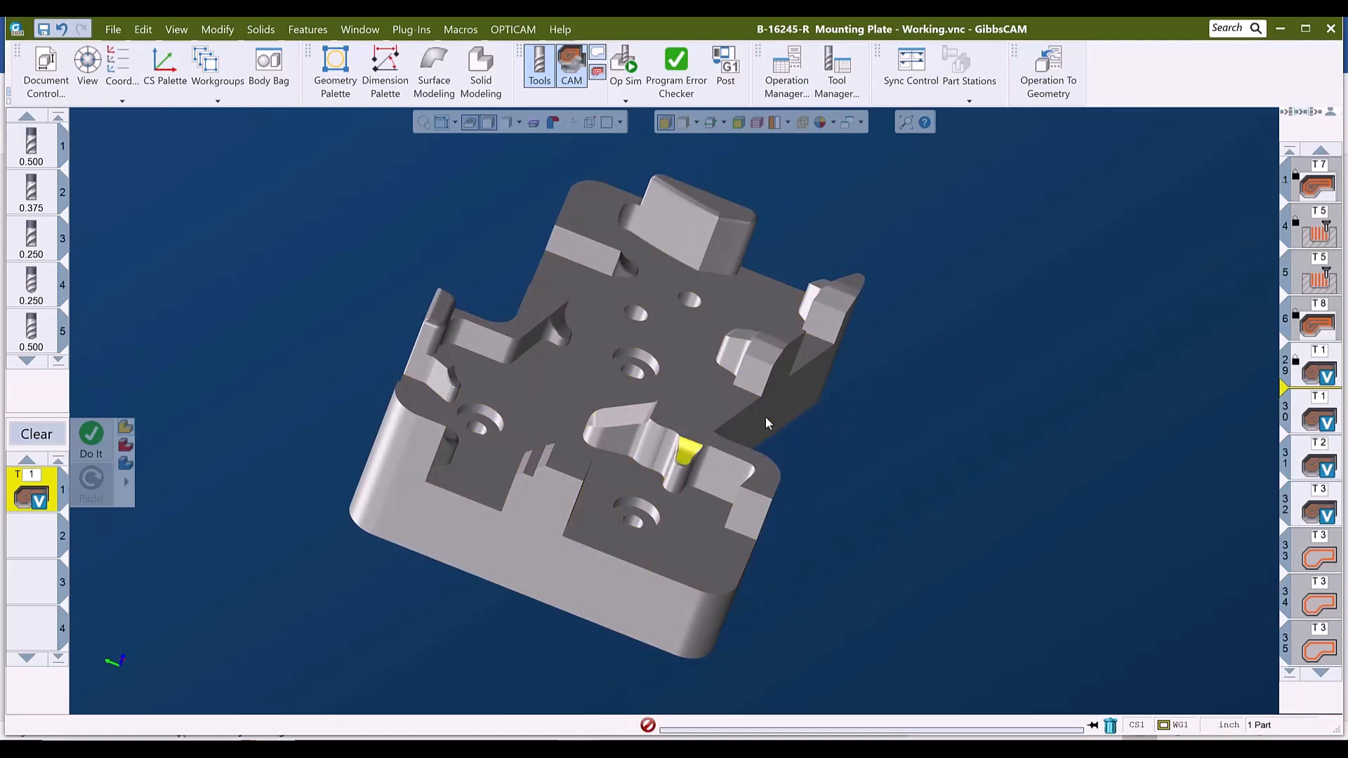
{"action": "middle_click_drag", "start_coordinate": [1112, 427], "coordinate": [697, 379]}
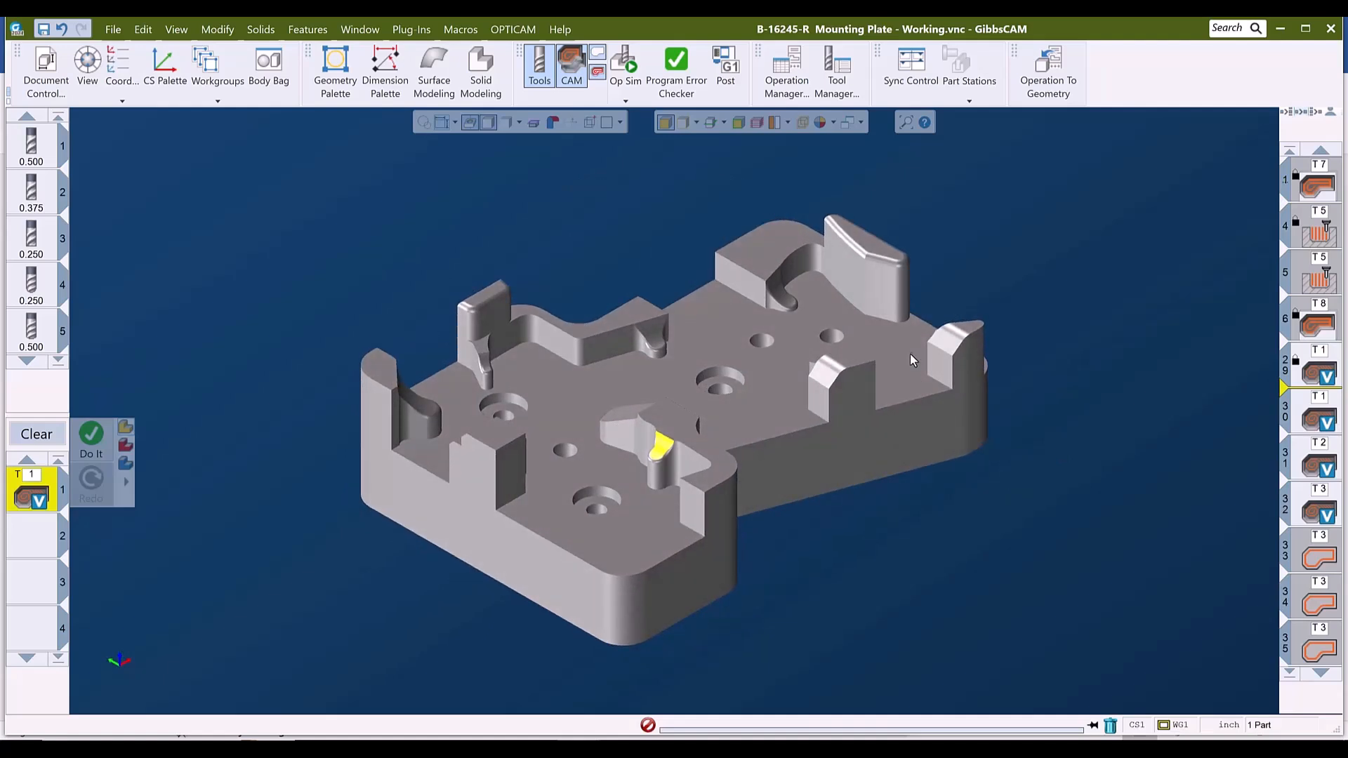
{"action": "left_click", "coordinate": [1012, 225]}
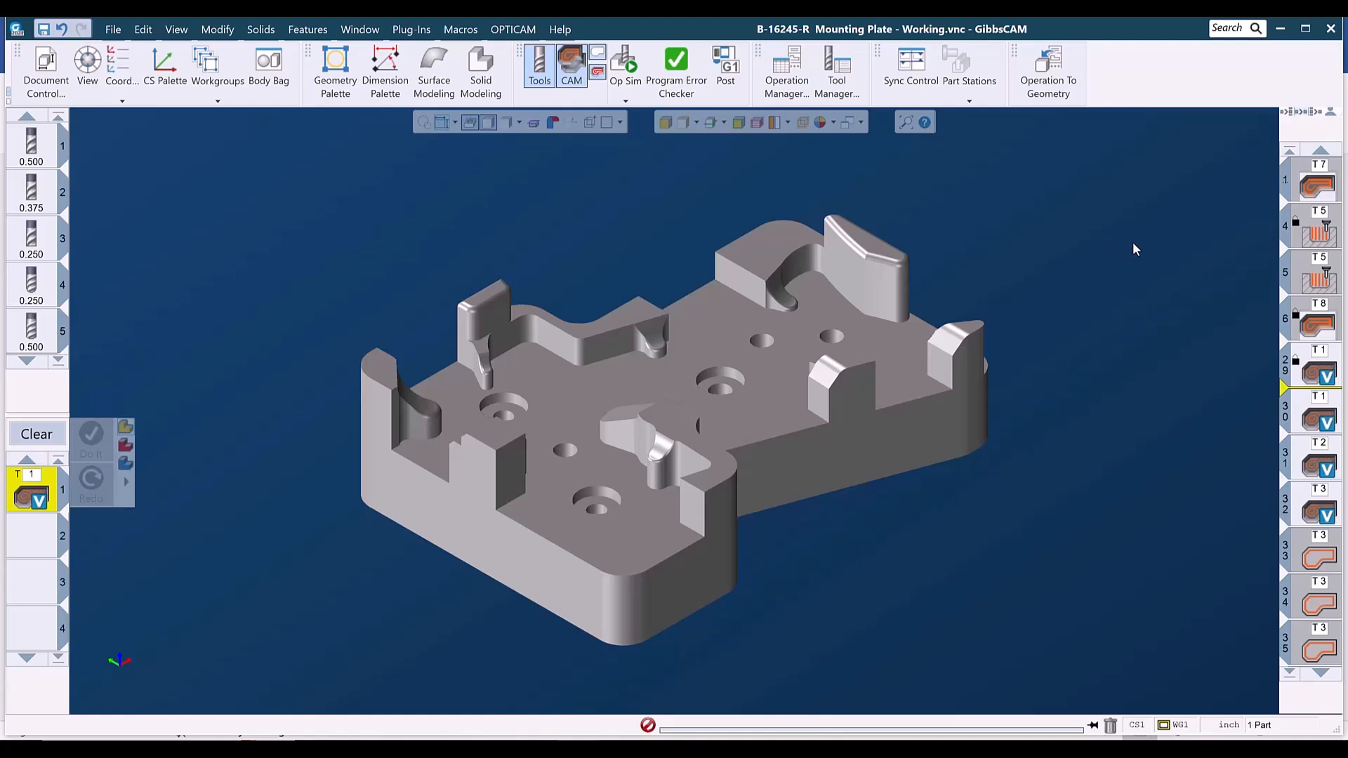
Deactivate the VoluMill operations 29 through 32
{"action": "left_click", "coordinate": [1323, 373]}
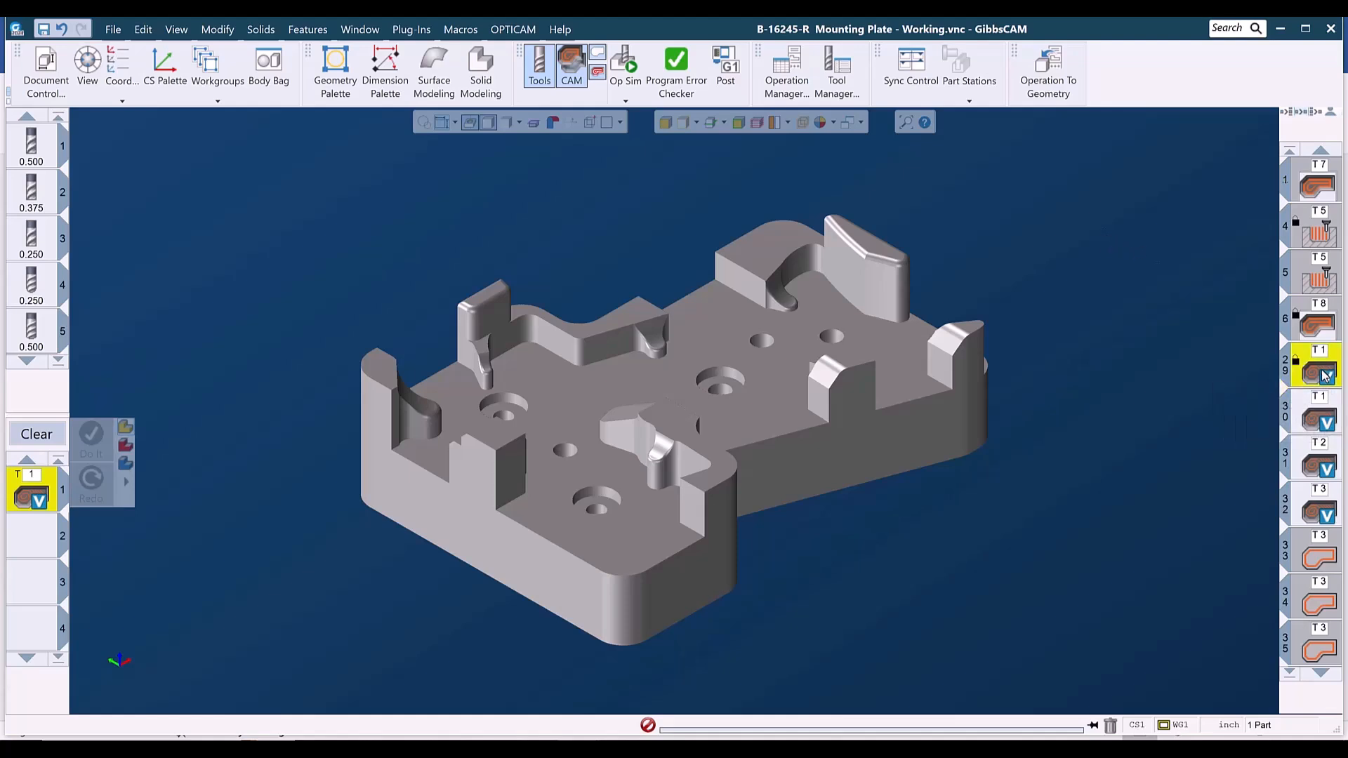
{"action": "left_click", "coordinate": [1312, 510], "text": "shift"}
{"action": "right_click", "coordinate": [1312, 510]}
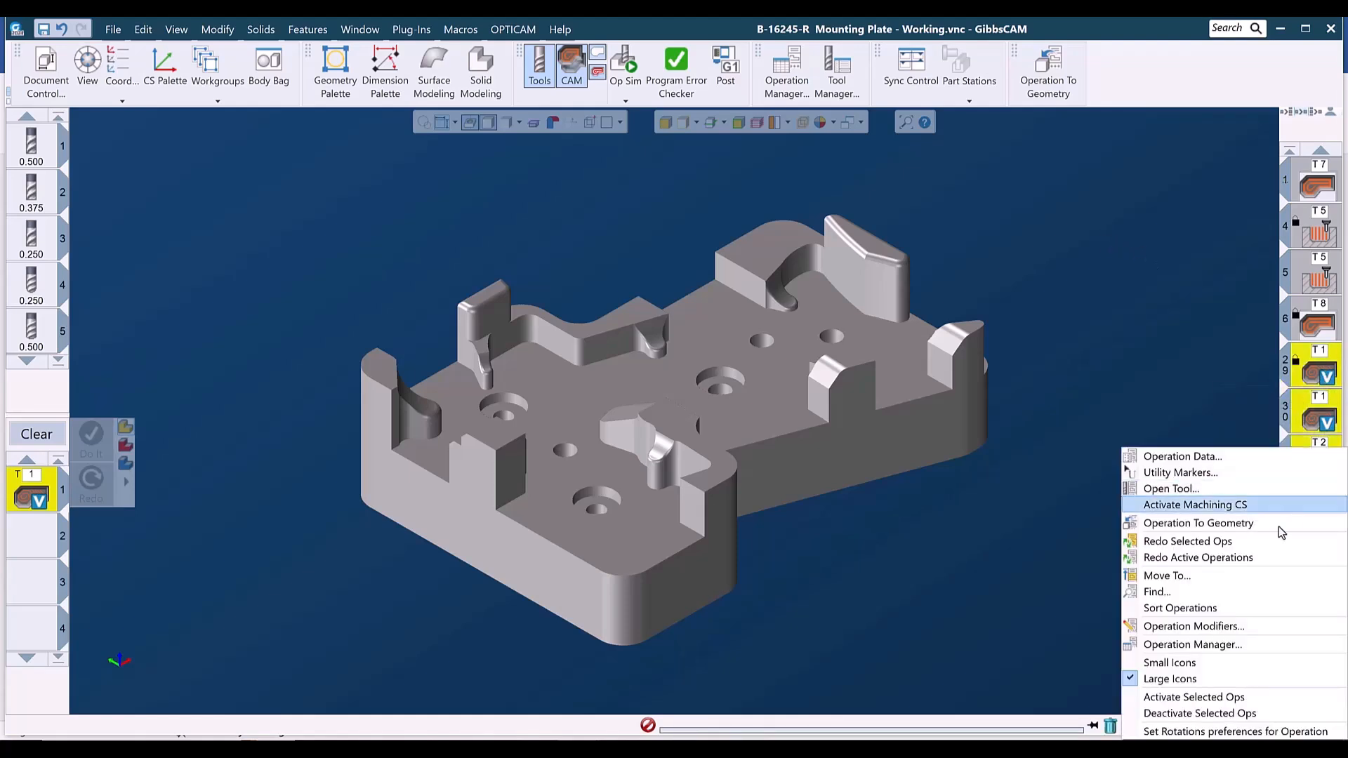
{"action": "left_click", "coordinate": [1157, 713]}
Activate operation 1, the roughing operation that uses tool 7
{"action": "left_click", "coordinate": [1314, 184]}
{"action": "right_click", "coordinate": [1314, 184]}
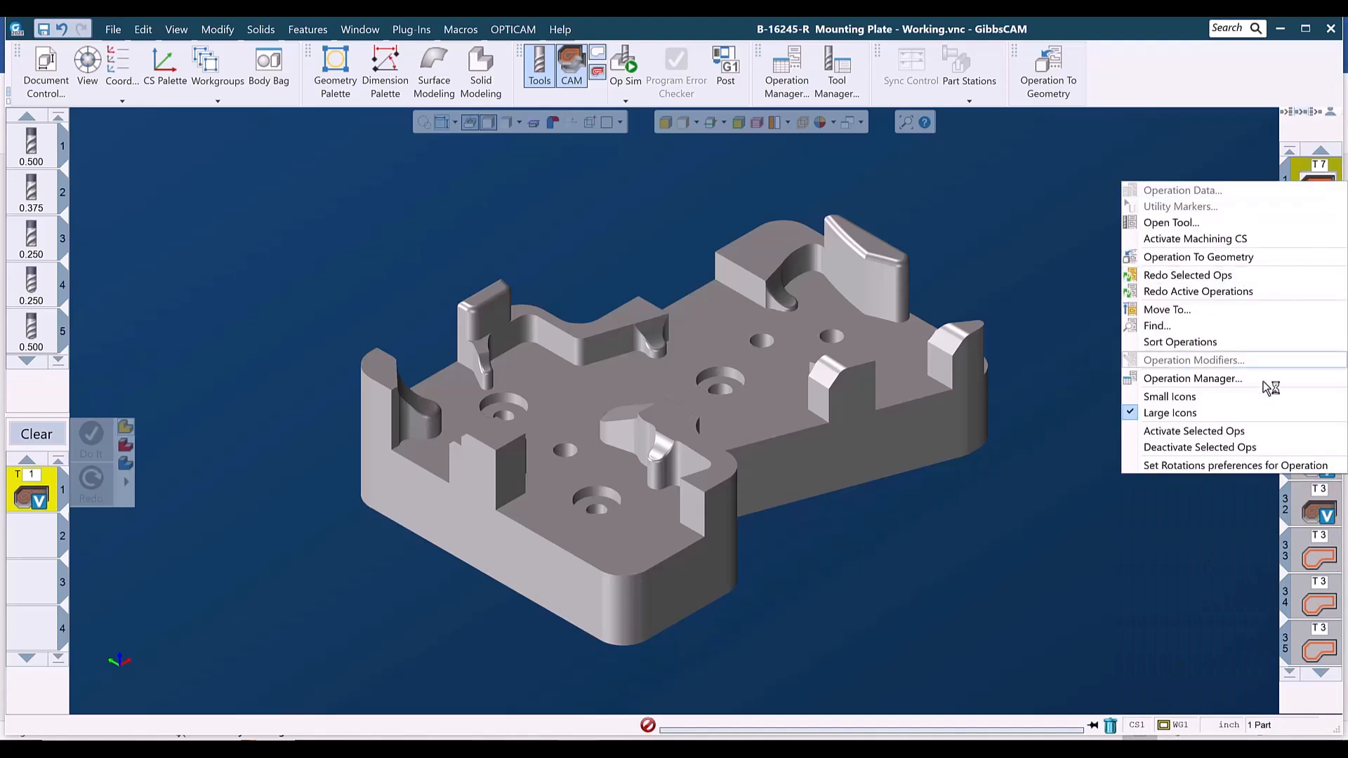
{"action": "left_click", "coordinate": [1204, 447]}
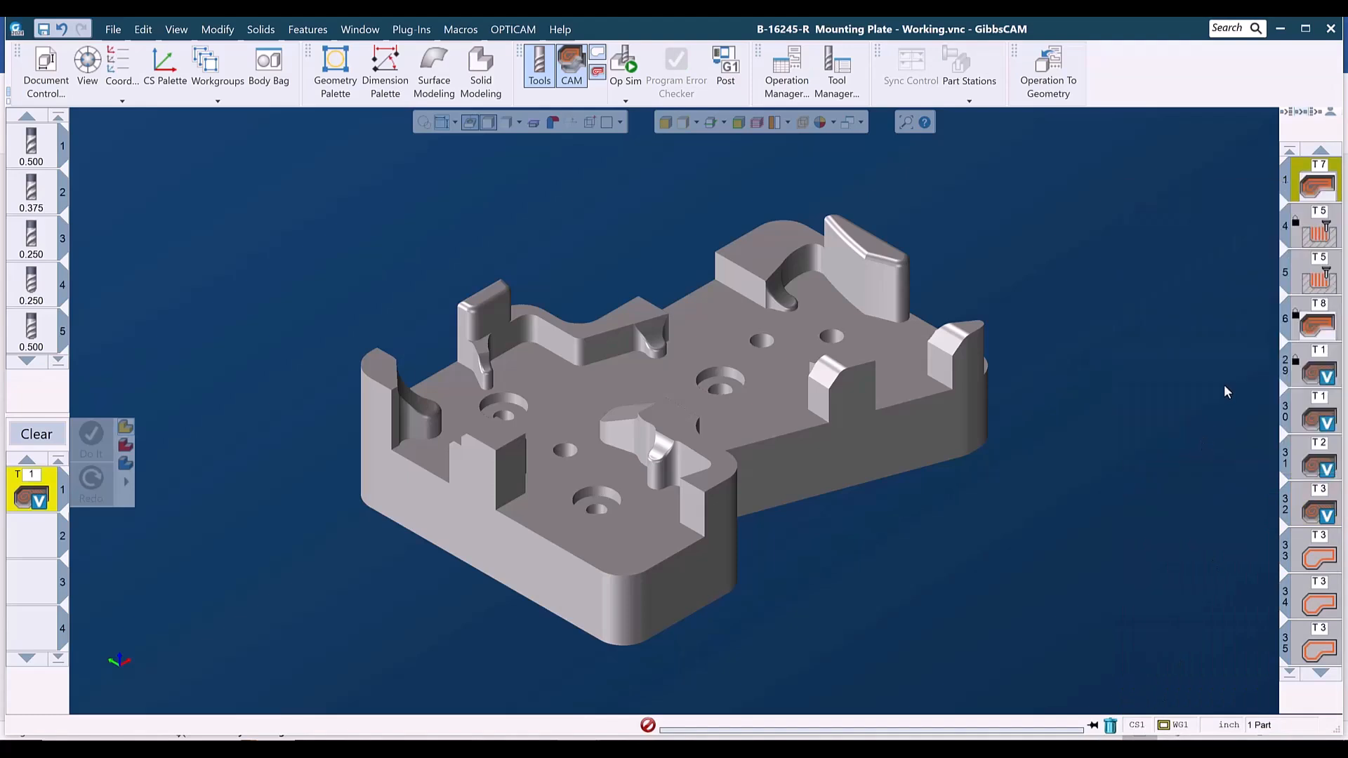
{"action": "right_click", "coordinate": [1310, 188]}
{"action": "left_click", "coordinate": [1193, 429]}
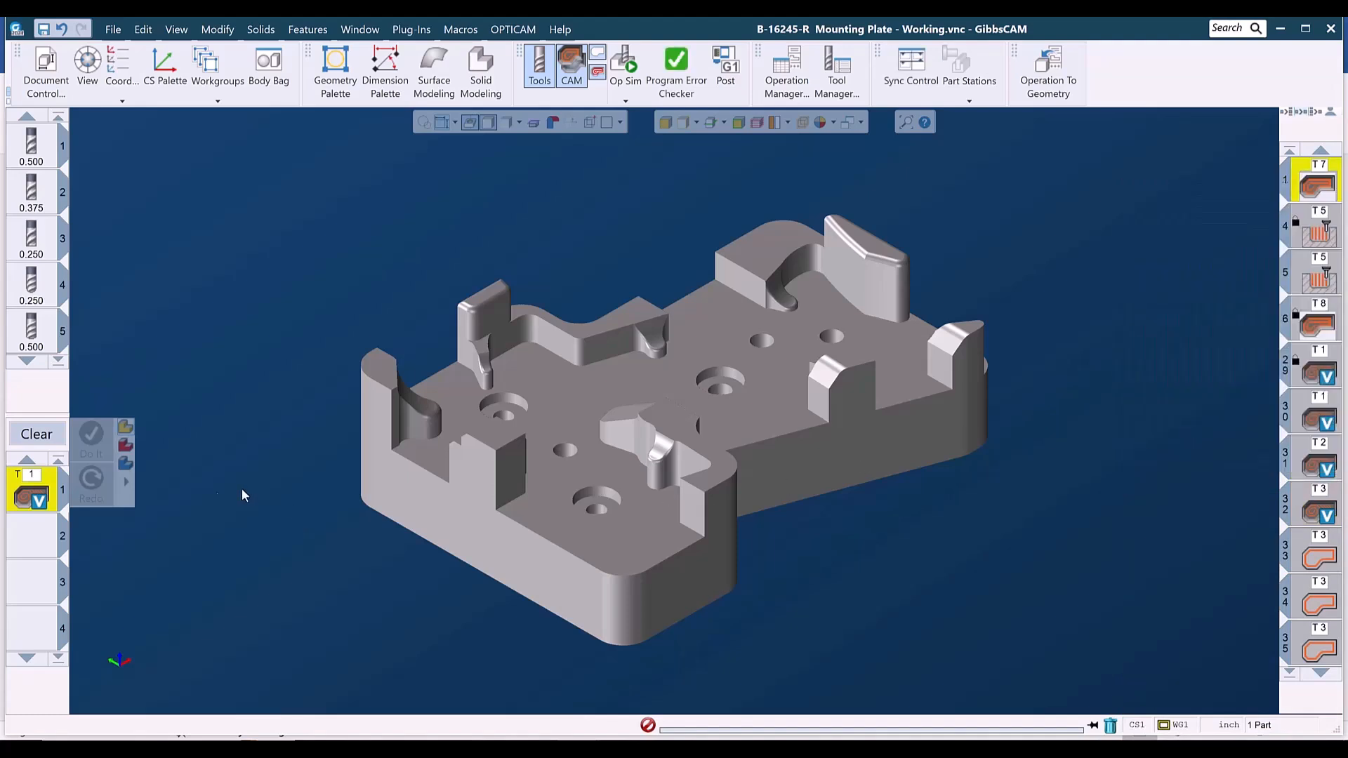
Clear the process list and create a Roughing process with the 0.750 end mill, tool 7
{"action": "left_click", "coordinate": [33, 434]}
{"action": "scroll", "coordinate": [30, 344], "scroll_direction": "down", "scroll_amount": 4}
{"action": "left_click_drag", "start_coordinate": [33, 255], "coordinate": [34, 484]}
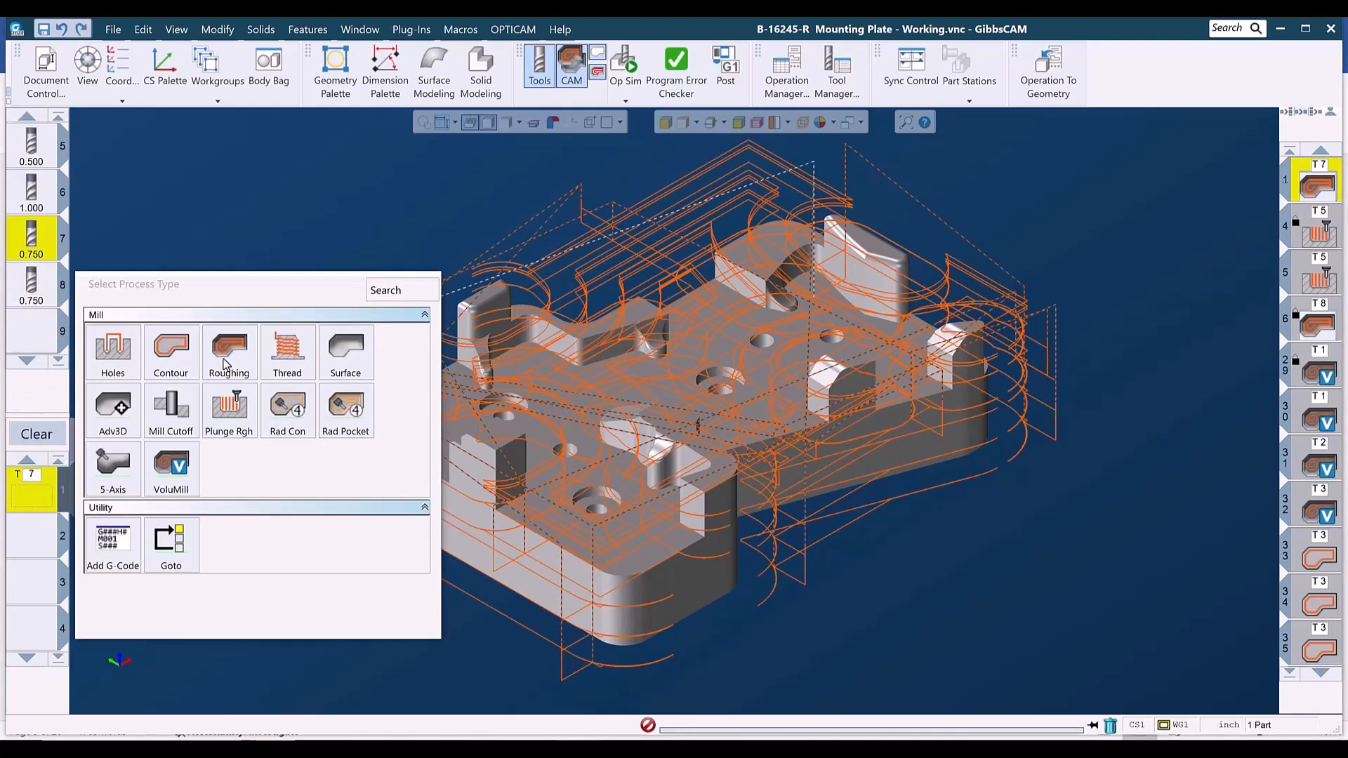
{"action": "left_click", "coordinate": [222, 368]}
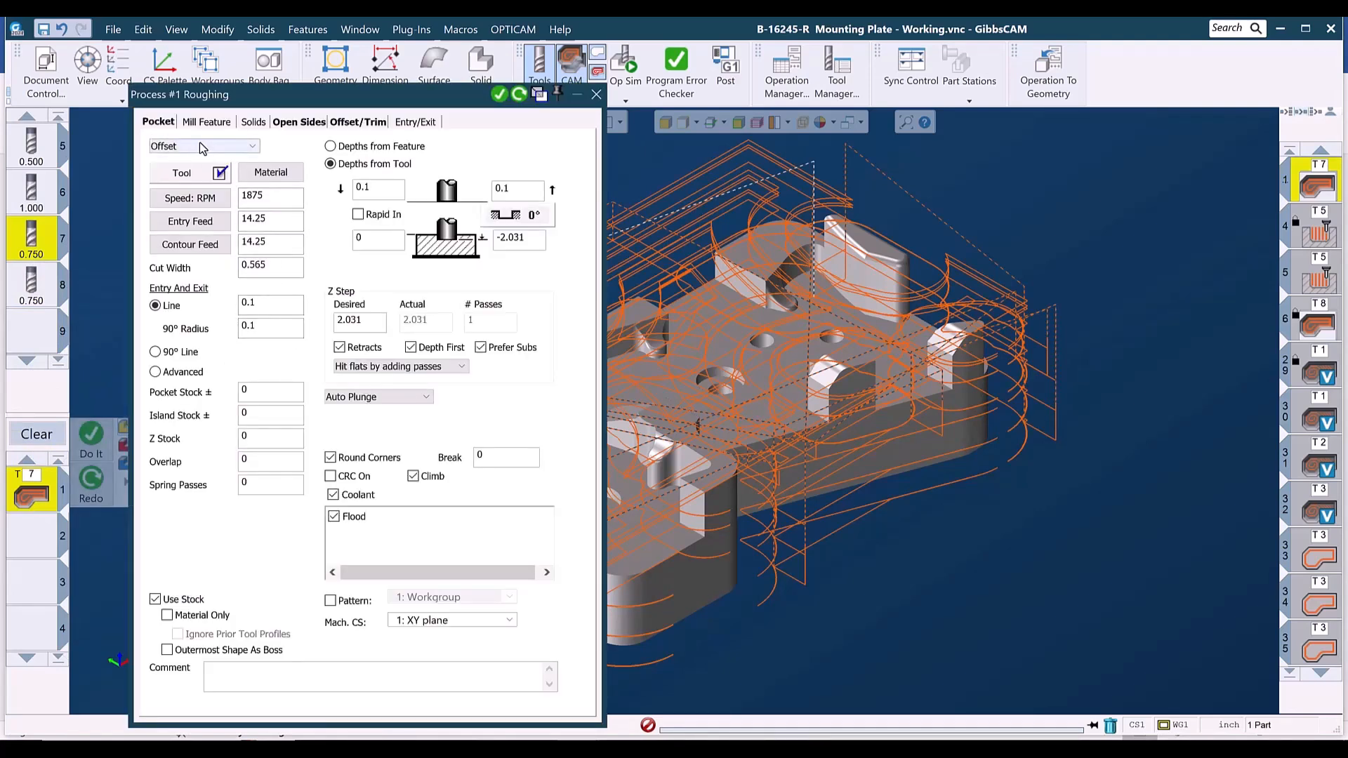
Calculate the roughing speed and feed from tool 7's "4140 - Pocketing - 50% DOC" entry
{"action": "left_click", "coordinate": [200, 175]}
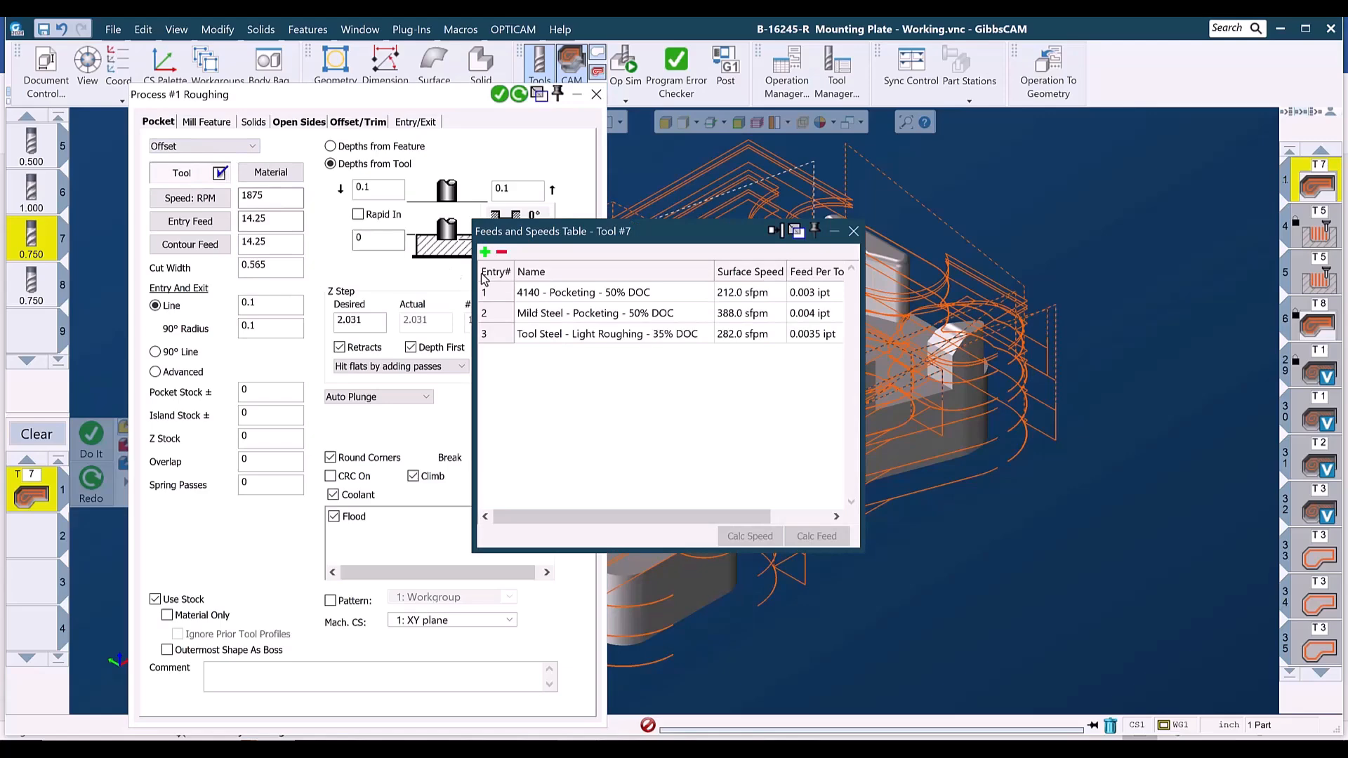
{"action": "left_click", "coordinate": [570, 294]}
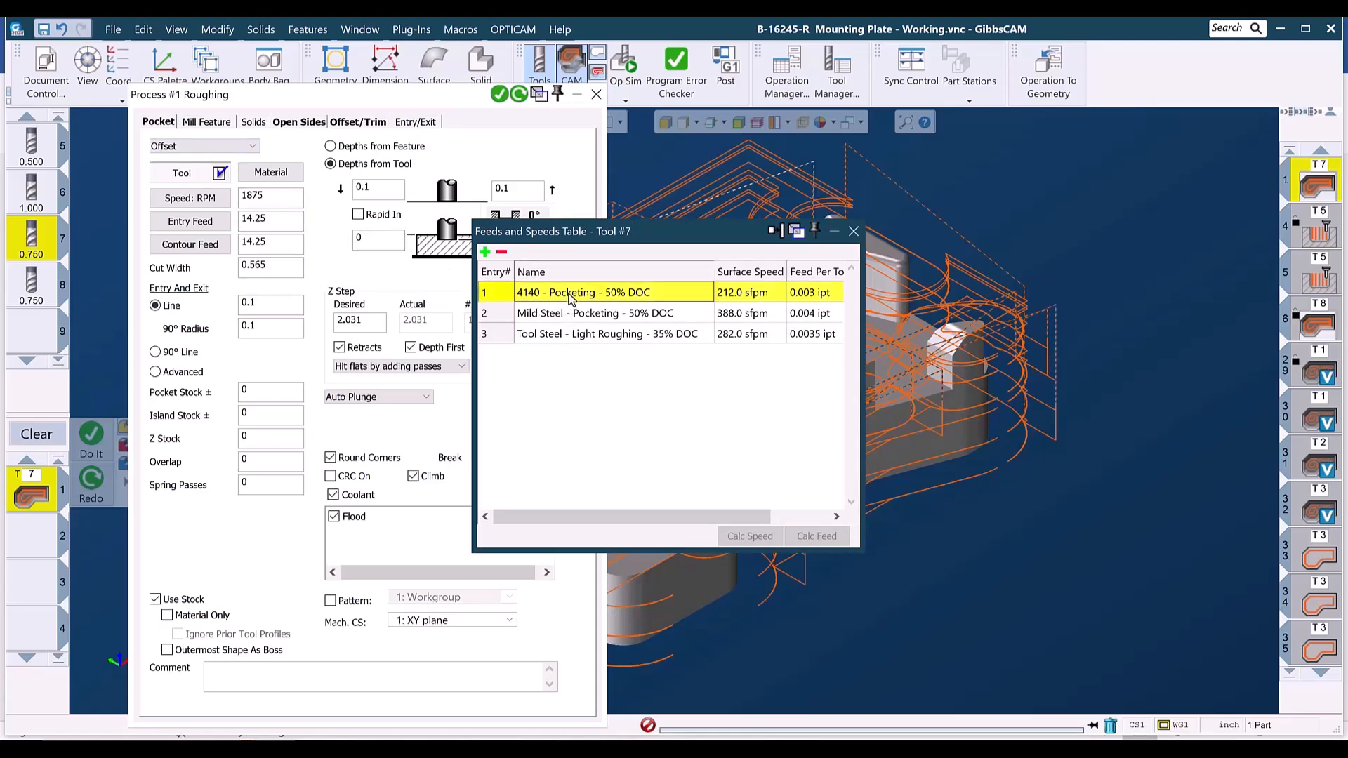
{"action": "left_click", "coordinate": [745, 537]}
{"action": "left_click", "coordinate": [812, 539]}
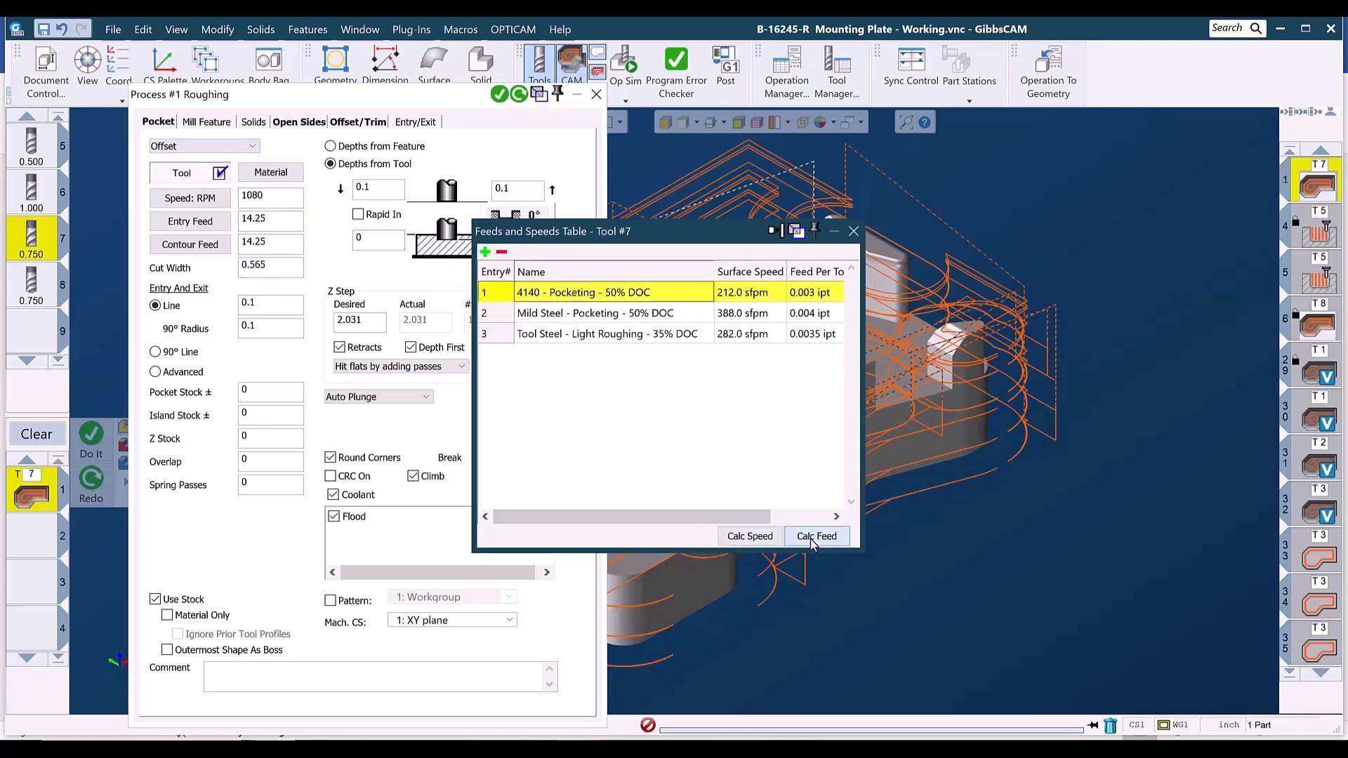
{"action": "left_click", "coordinate": [853, 233]}
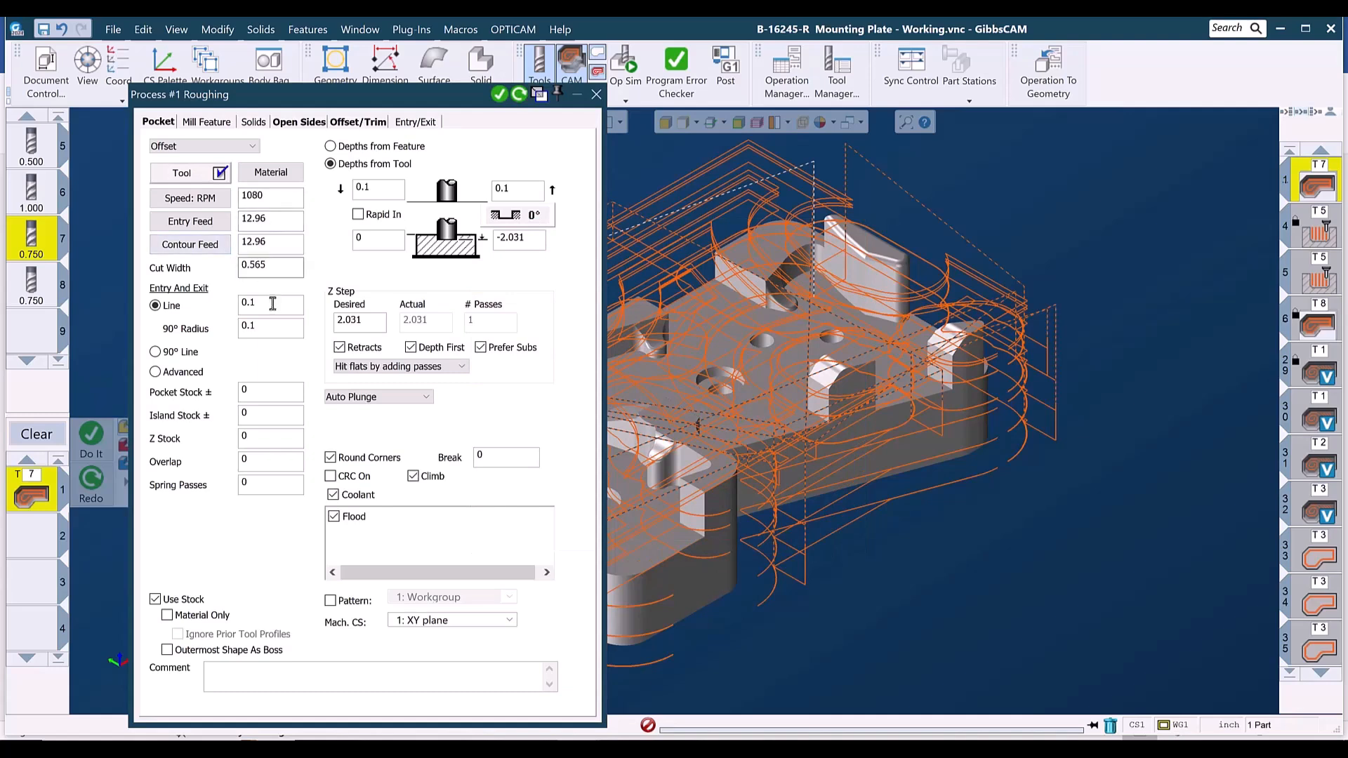
Set the roughing cut width to 0.375 and both the entry/exit line and 90° radius to 0
{"action": "left_click_drag", "start_coordinate": [258, 304], "coordinate": [202, 307]}
{"action": "left_click_drag", "start_coordinate": [285, 267], "coordinate": [165, 244]}
{"action": "type", "text": ".3"}
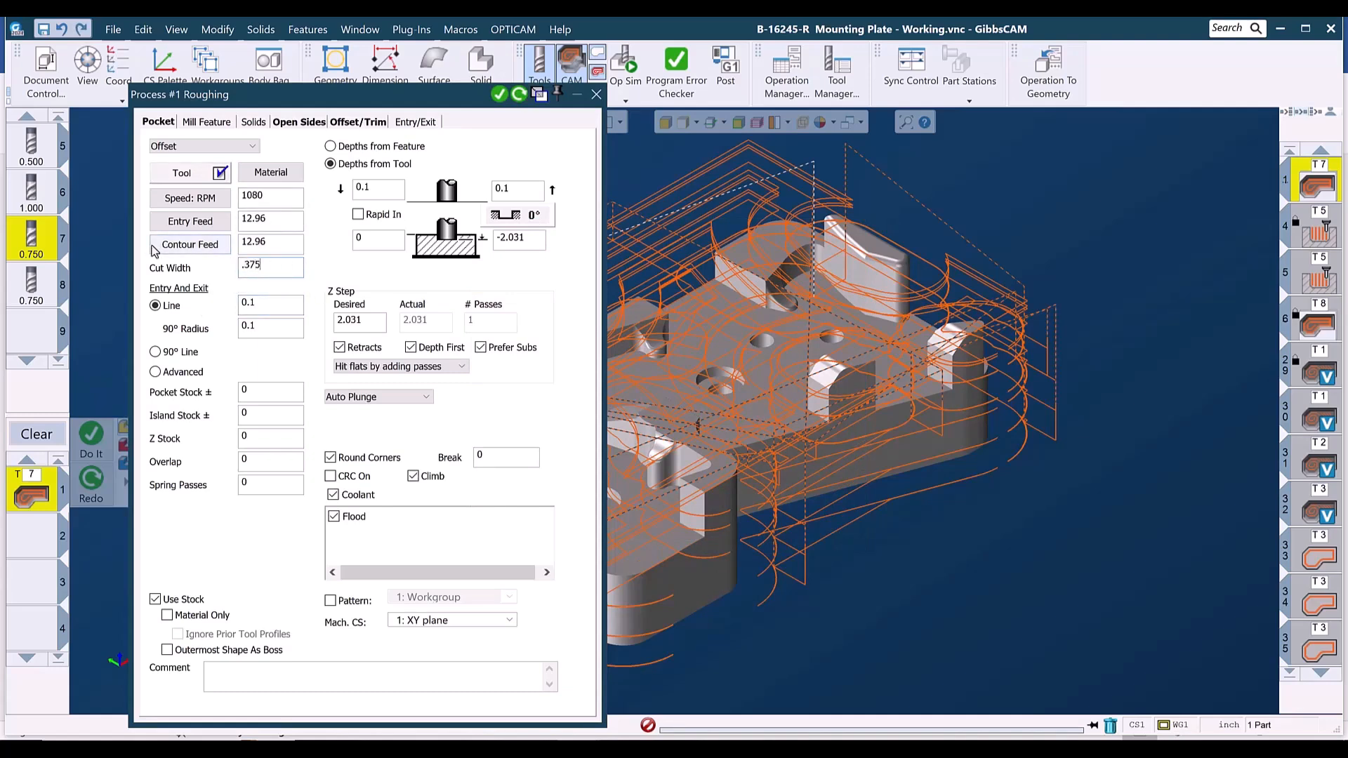
{"action": "type", "text": "75"}
{"action": "left_click_drag", "start_coordinate": [257, 304], "coordinate": [215, 344]}
{"action": "type", "text": "00"}
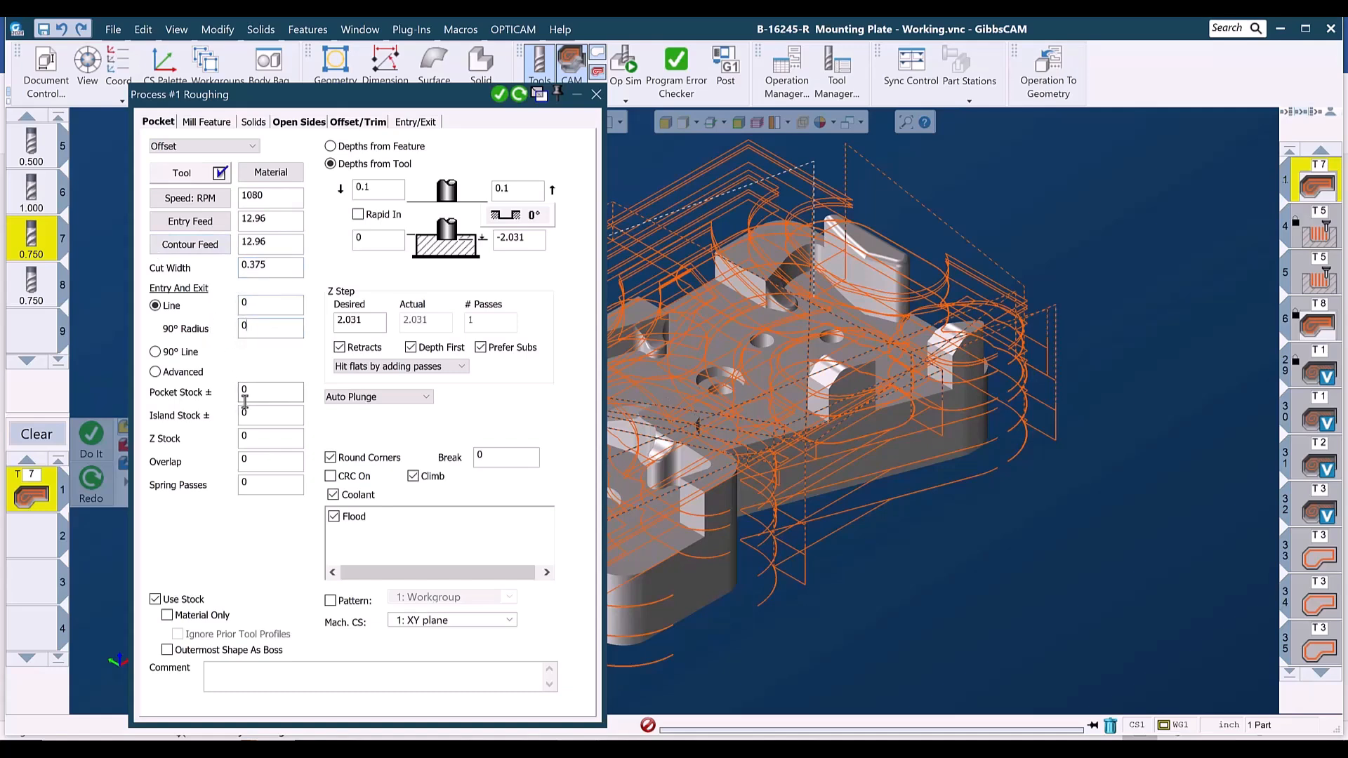
Set the roughing process's final Z depth to -1.60875 minus 0.02, giving -1.62875
{"action": "left_click_drag", "start_coordinate": [253, 395], "coordinate": [197, 421]}
{"action": "double_click", "coordinate": [363, 187]}
{"action": "left_click", "coordinate": [514, 189]}
{"action": "left_click", "coordinate": [379, 243]}
{"action": "left_click", "coordinate": [541, 241]}
{"action": "type", "text": "-1.60875"}
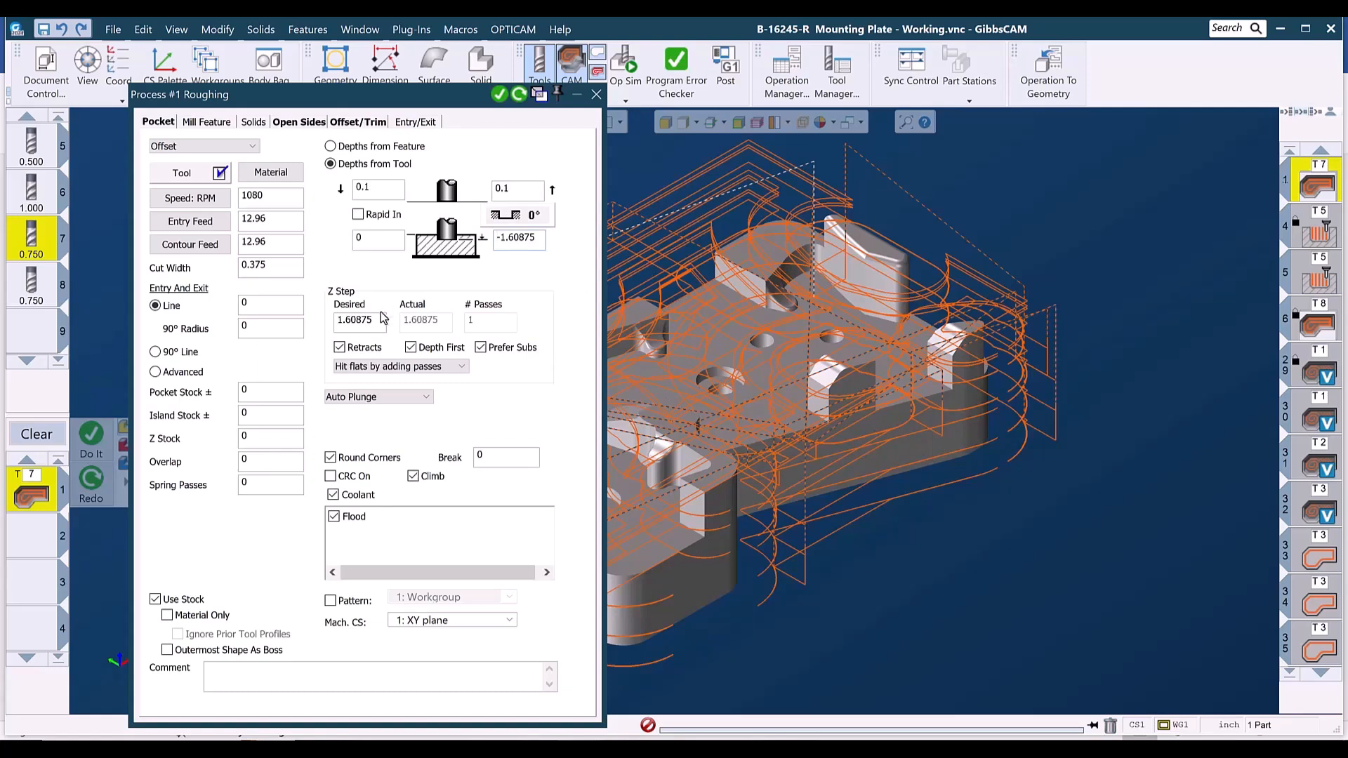
{"action": "left_click", "coordinate": [537, 240]}
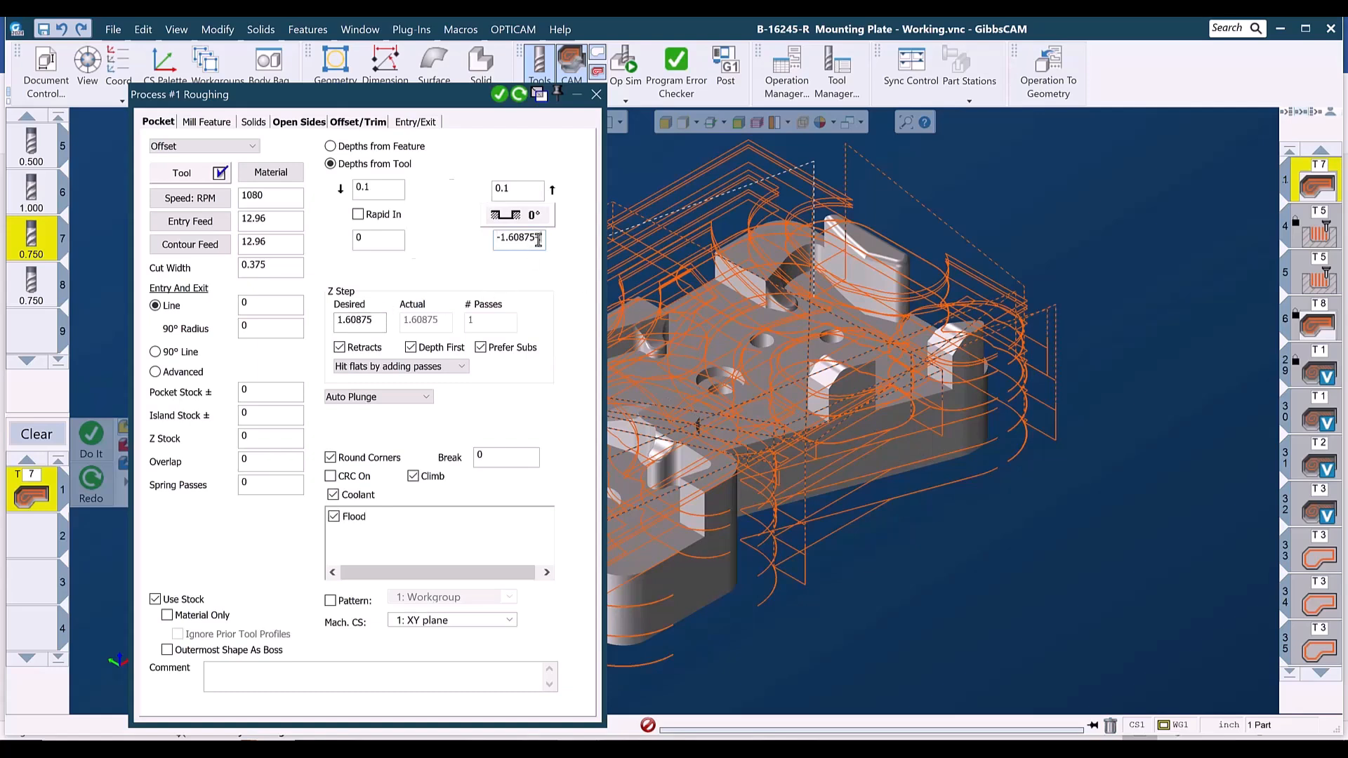
{"action": "type", "text": "-.02"}
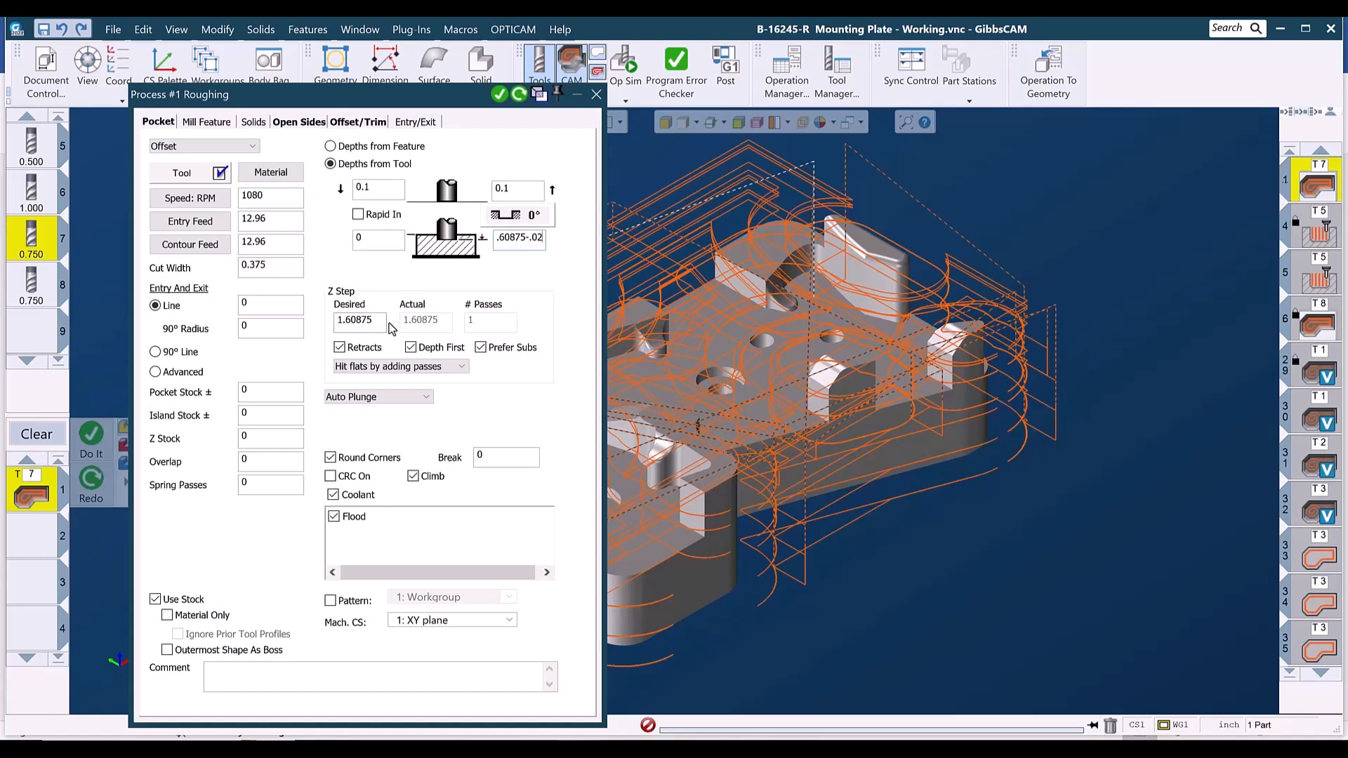
Set the desired Z step to 0.375 and choose "Hit flats by adding passes"
{"action": "left_click_drag", "start_coordinate": [375, 320], "coordinate": [297, 321]}
{"action": "type", "text": ".3"}
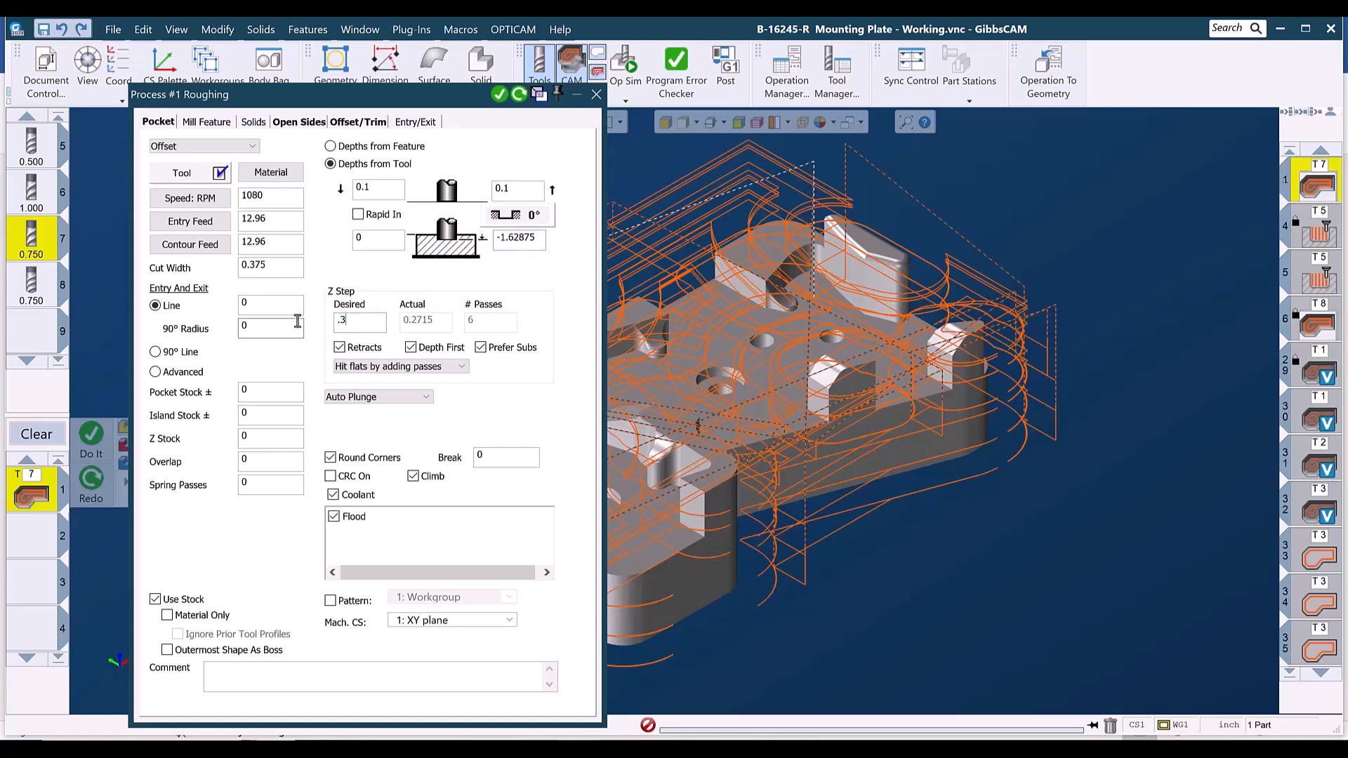
{"action": "type", "text": "75"}
{"action": "left_click", "coordinate": [371, 369]}
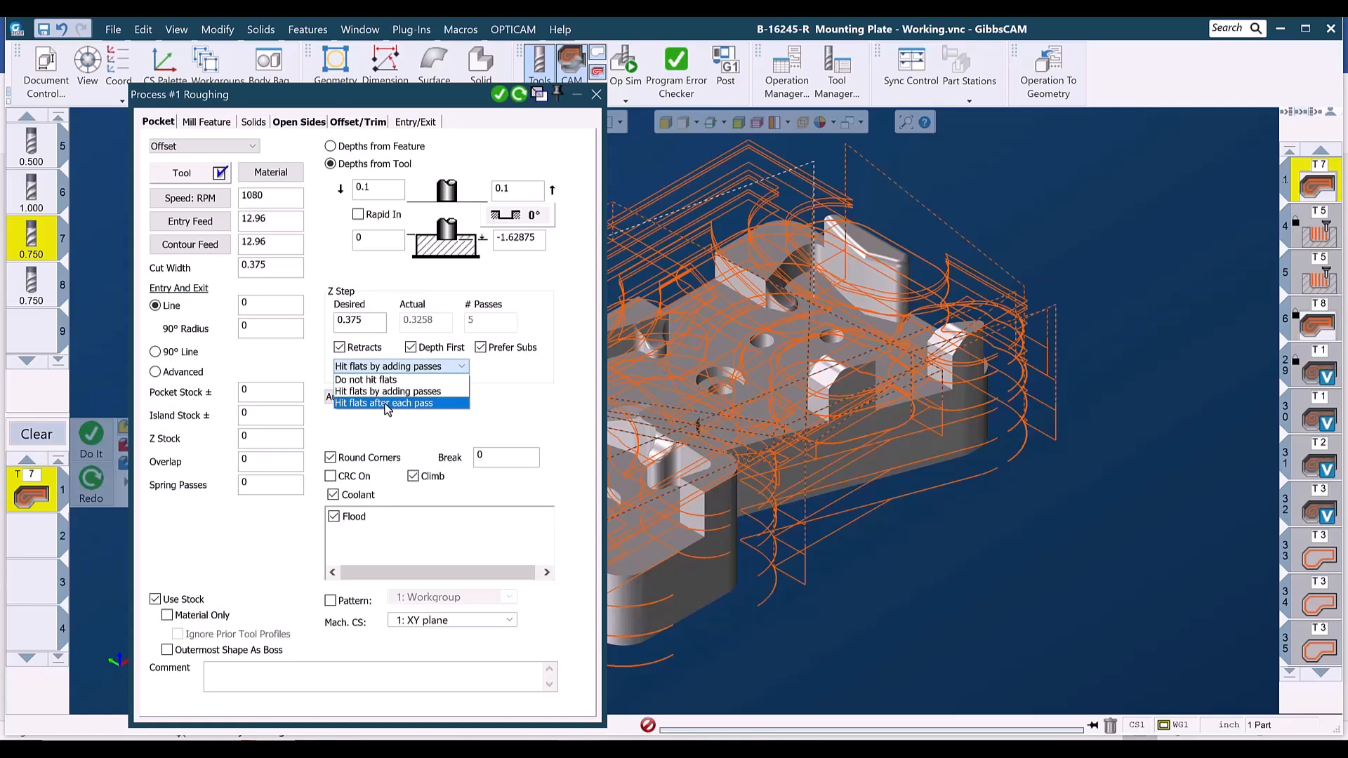
{"action": "left_click", "coordinate": [386, 393]}
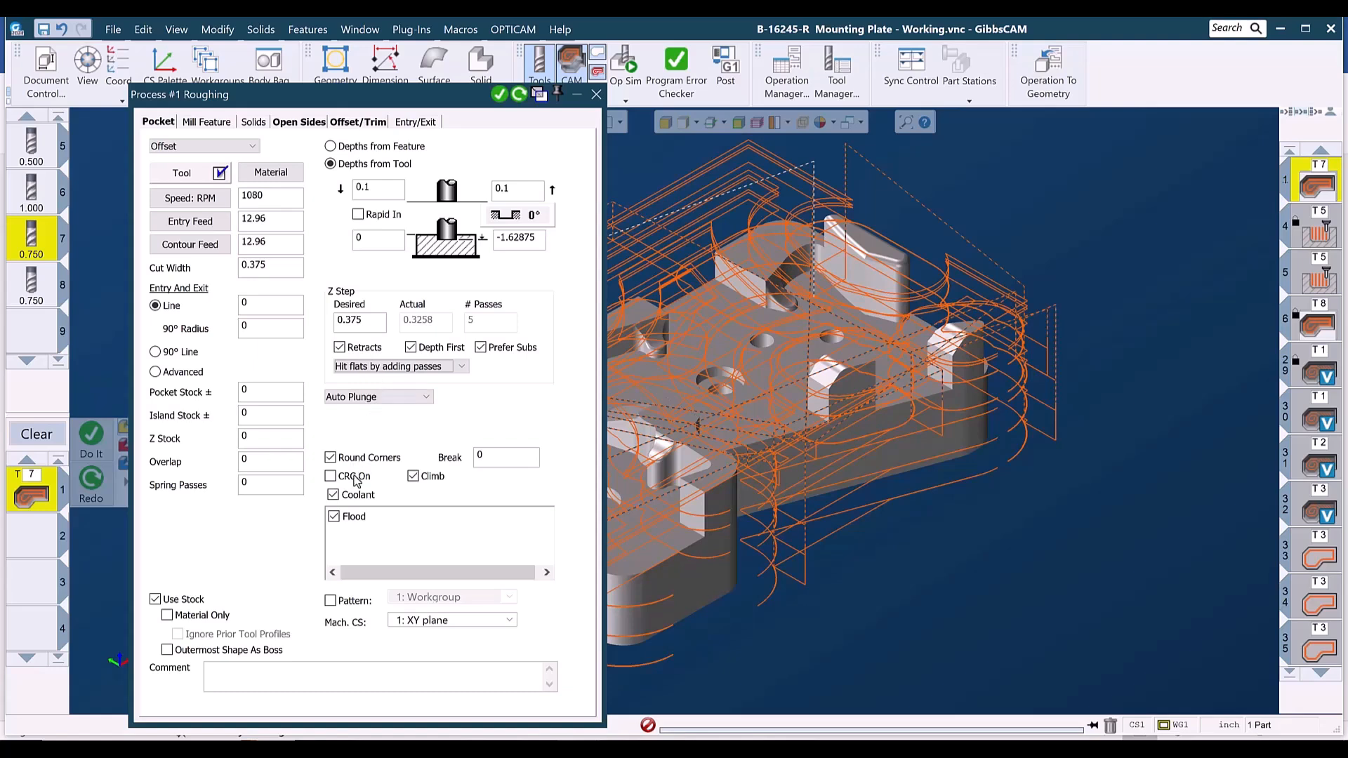
Check the surface stock in the roughing process's solids settings and select the mounting plate body for machining
{"action": "left_click", "coordinate": [255, 125]}
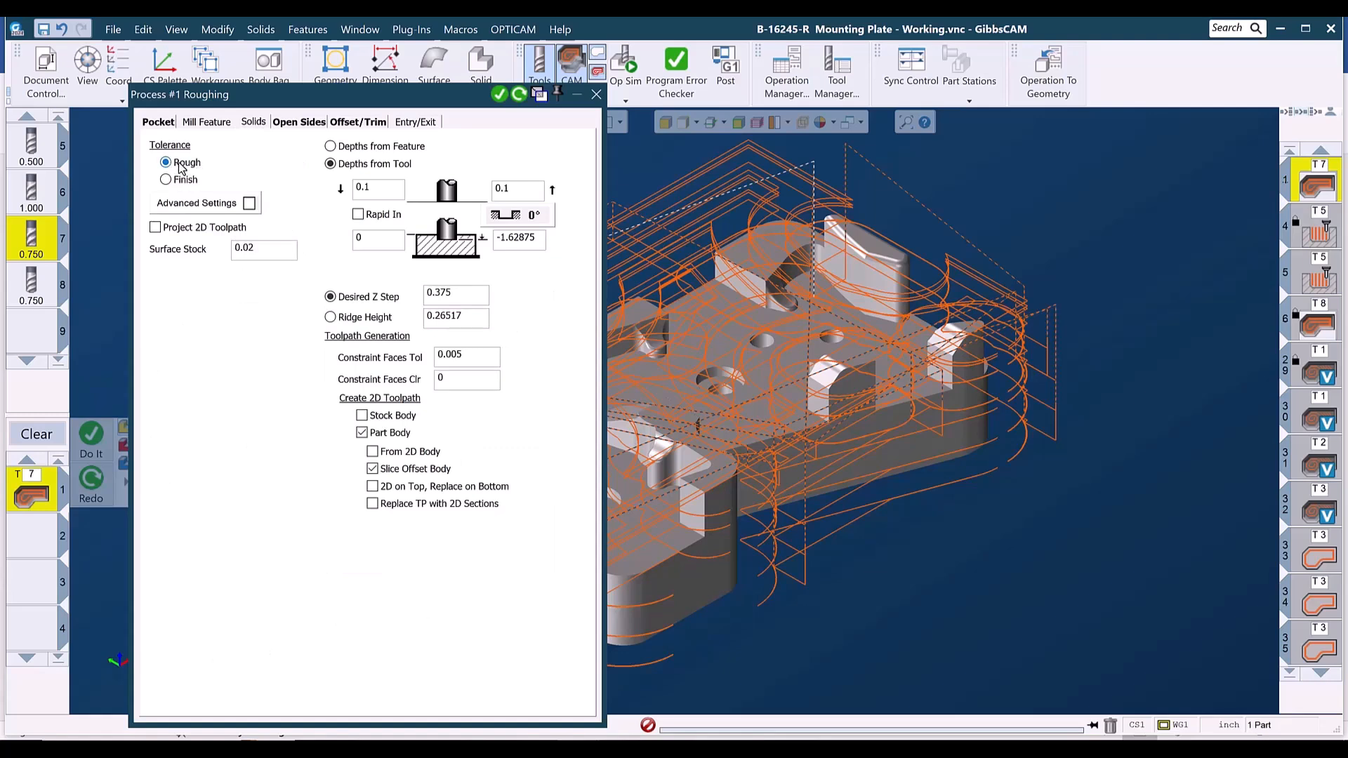
{"action": "double_click", "coordinate": [247, 248]}
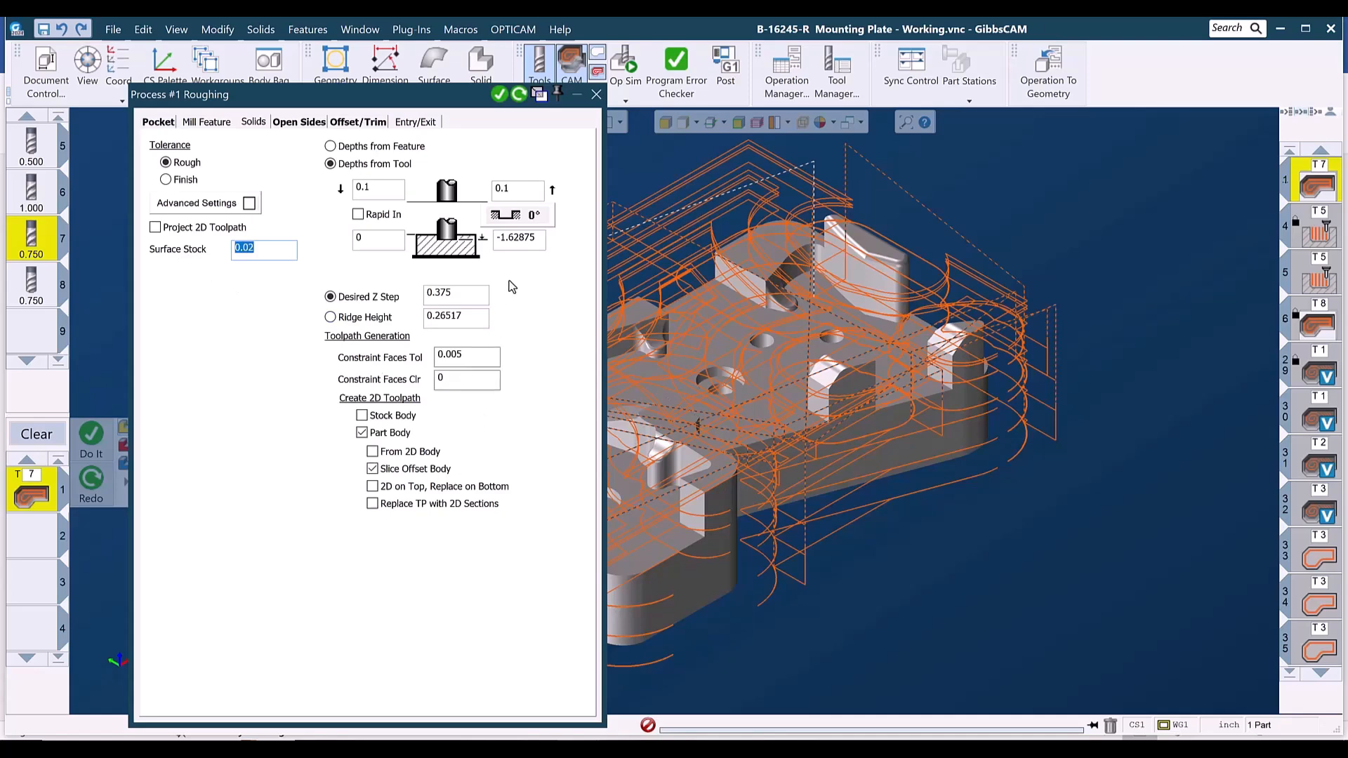
{"action": "left_click", "coordinate": [680, 329]}
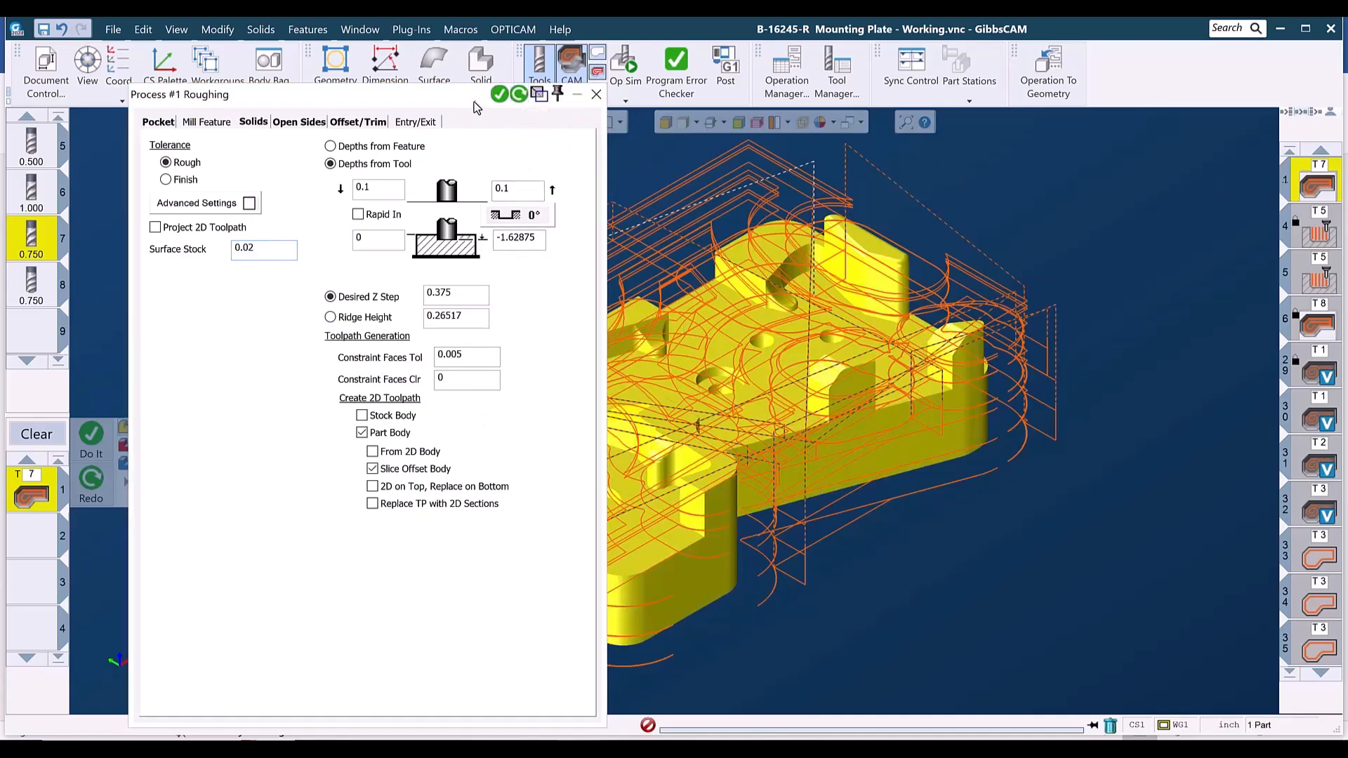
Regenerate the roughing operation's toolpath with the new settings and close the process settings
{"action": "left_click", "coordinate": [519, 93]}
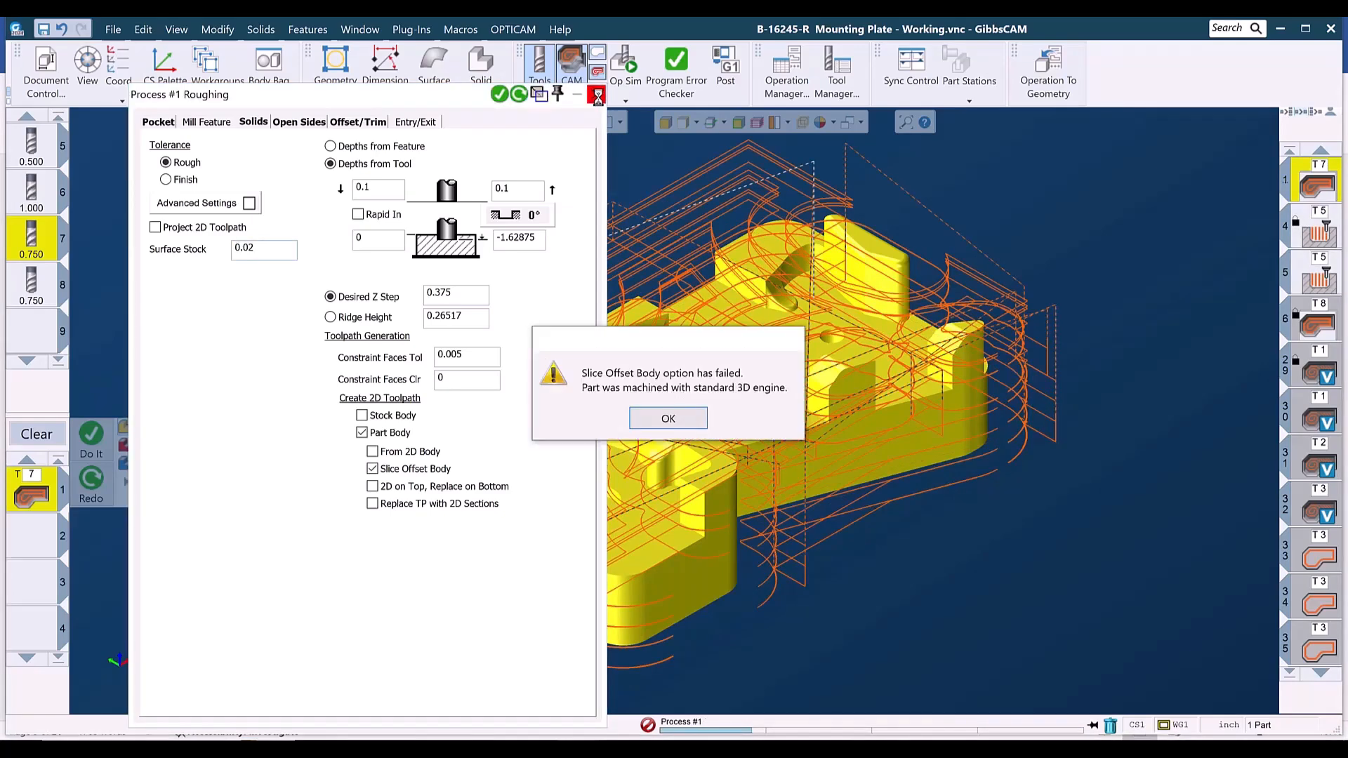
{"action": "key", "text": "Return"}
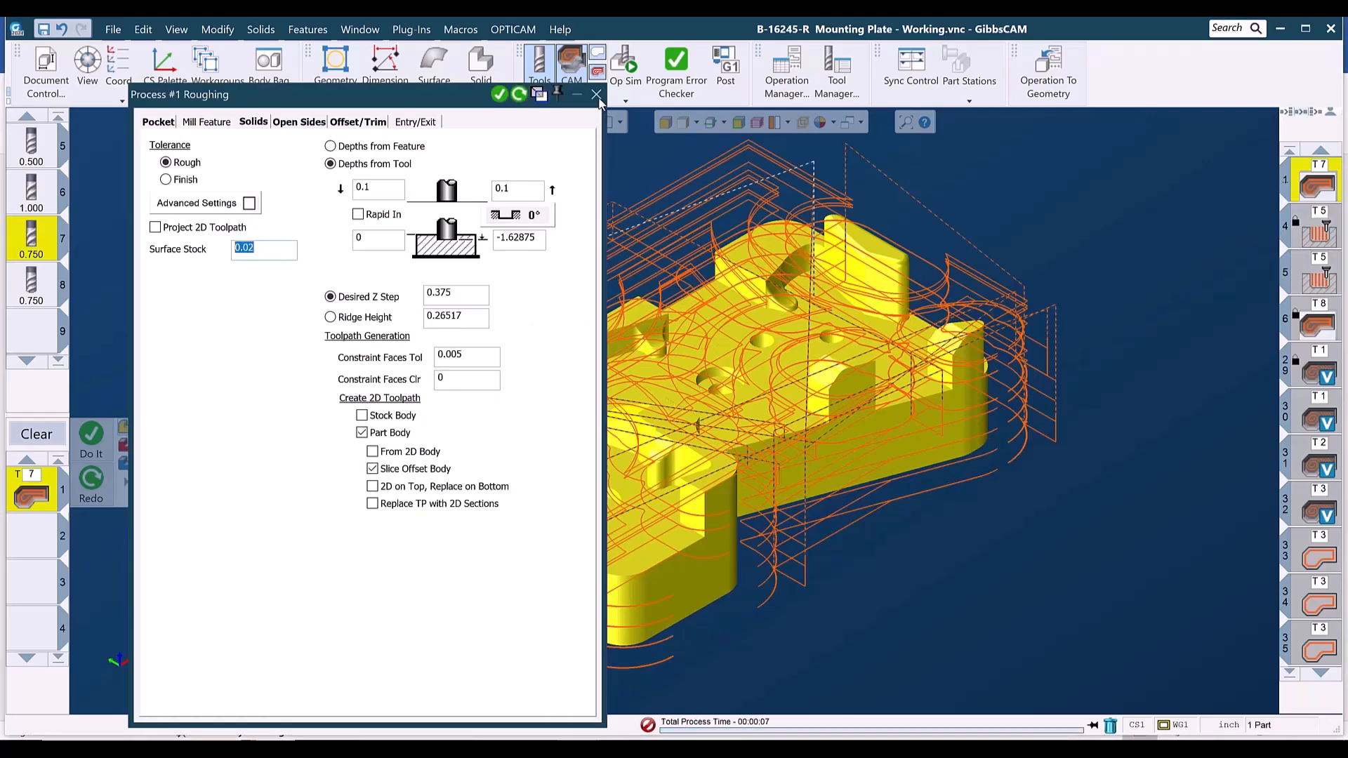
{"action": "left_click", "coordinate": [596, 95]}
Simulate the traditional roughing operation in Op Sim and inspect the machined stock
{"action": "left_click", "coordinate": [624, 68]}
{"action": "left_click", "coordinate": [356, 220]}
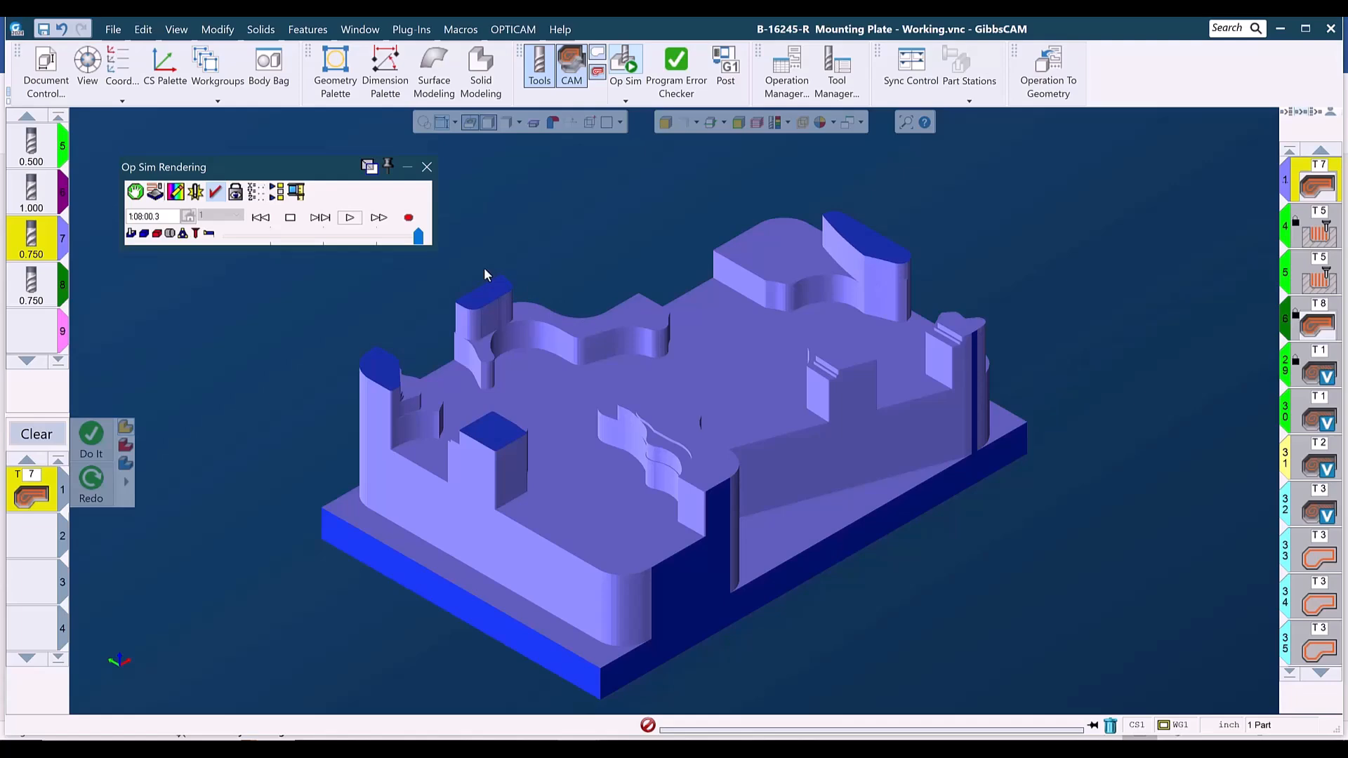
{"action": "left_click", "coordinate": [628, 61]}
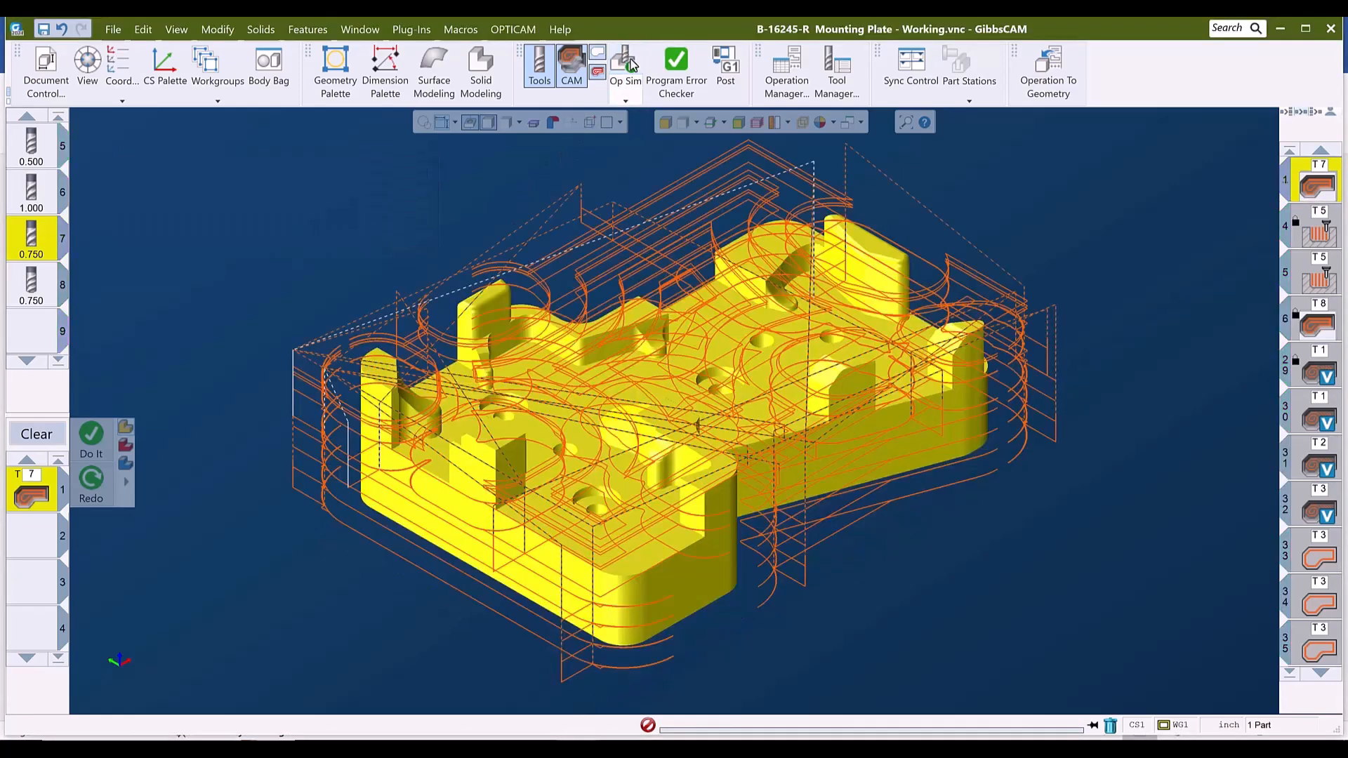
Suppress the T7 roughing operations, unsuppress the first T5 plunge roughing operation and load its process
{"action": "left_click", "coordinate": [1323, 193]}
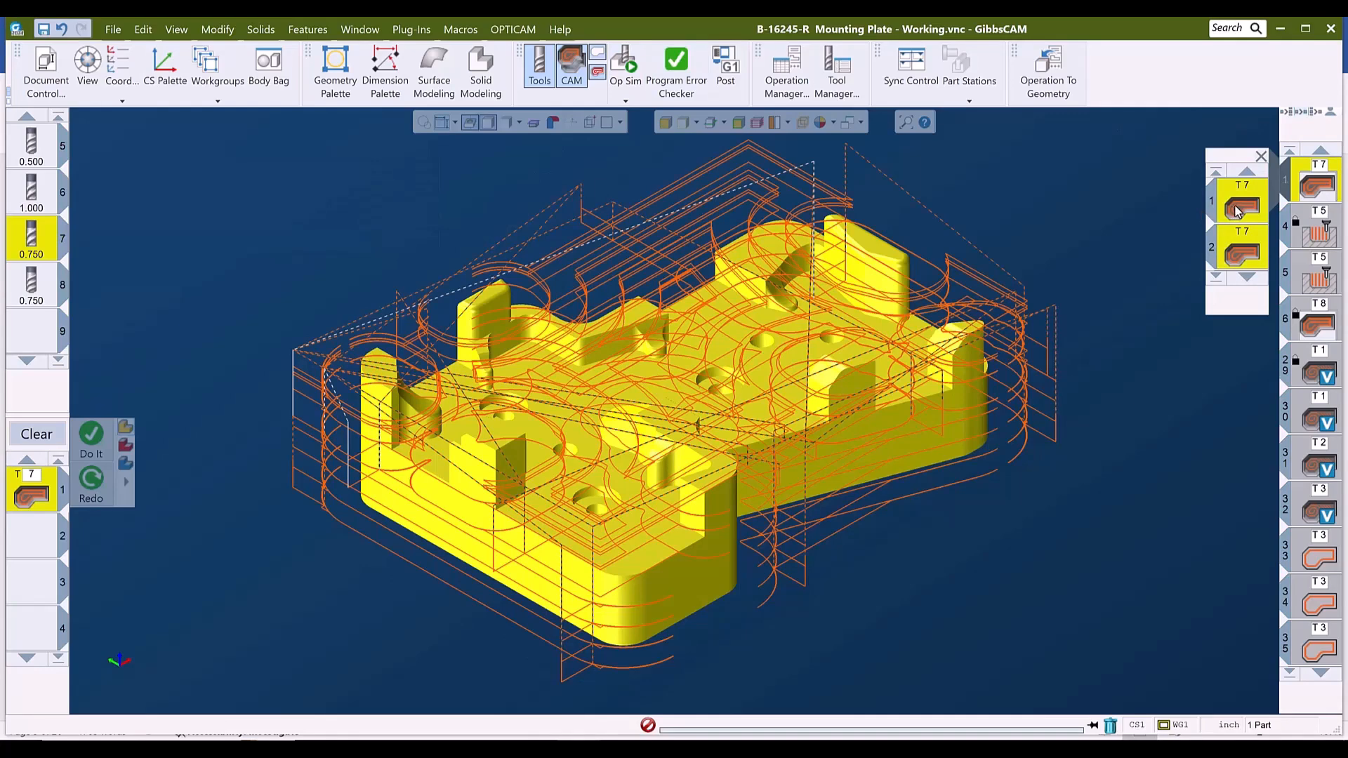
{"action": "right_click", "coordinate": [1318, 184]}
{"action": "left_click", "coordinate": [1201, 447]}
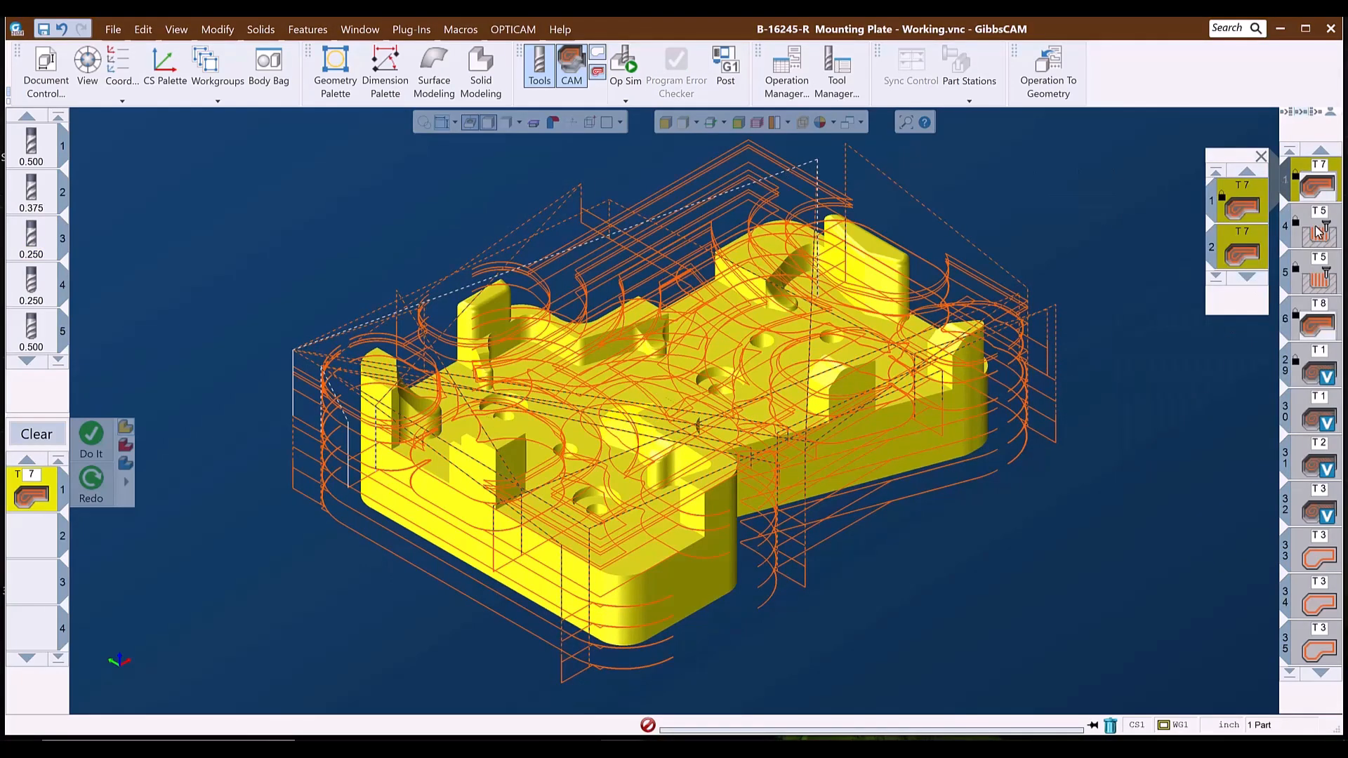
{"action": "right_click", "coordinate": [1317, 243]}
{"action": "left_click", "coordinate": [1191, 474]}
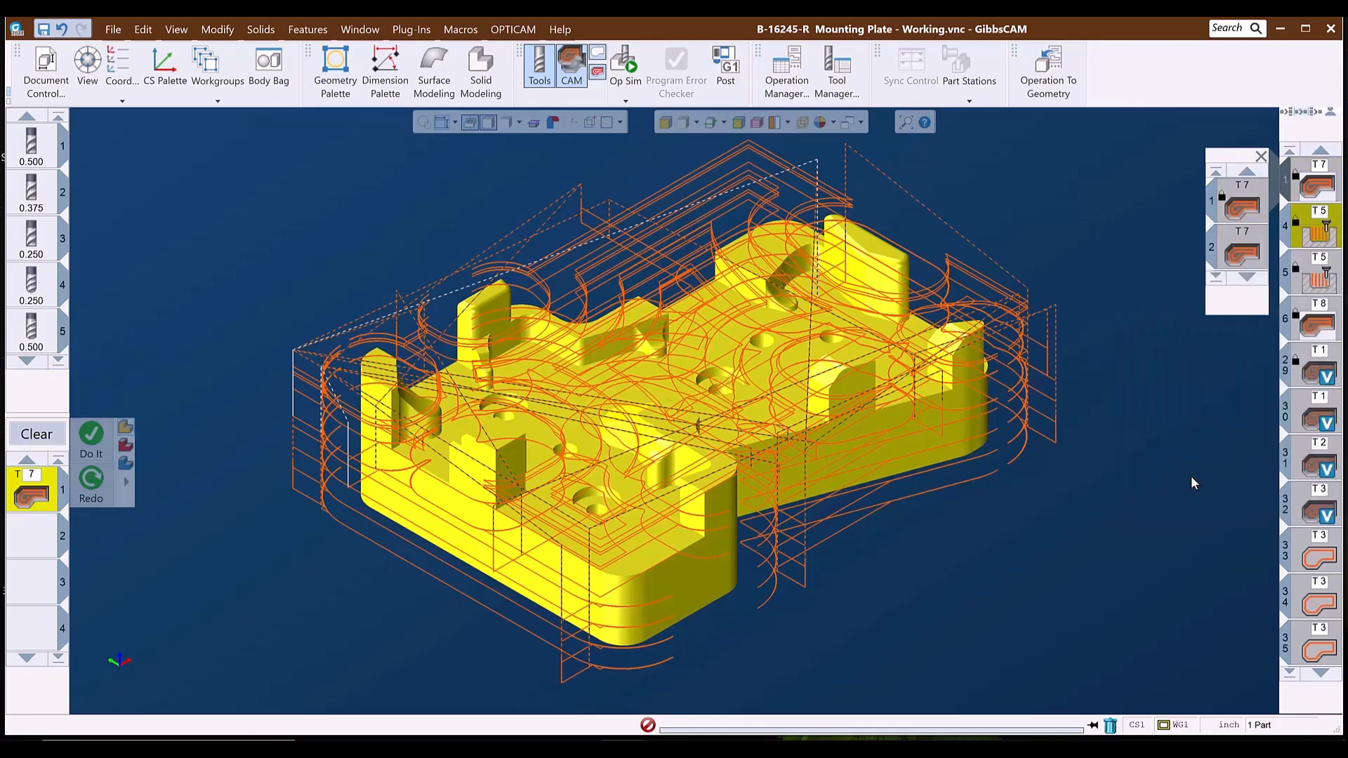
{"action": "double_click", "coordinate": [1318, 238]}
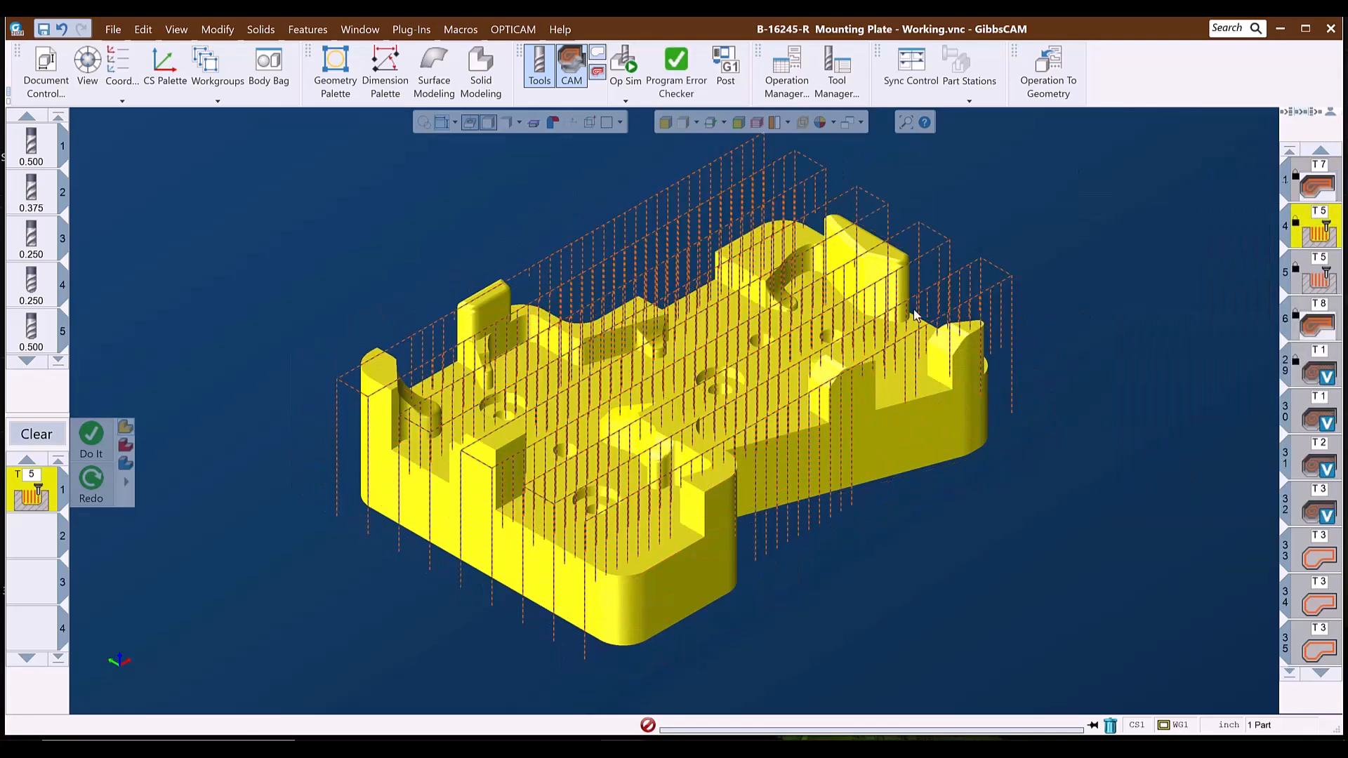
Simulate the plunge roughing operation in Op Sim, adjusting the playback speed
{"action": "left_click", "coordinate": [624, 63]}
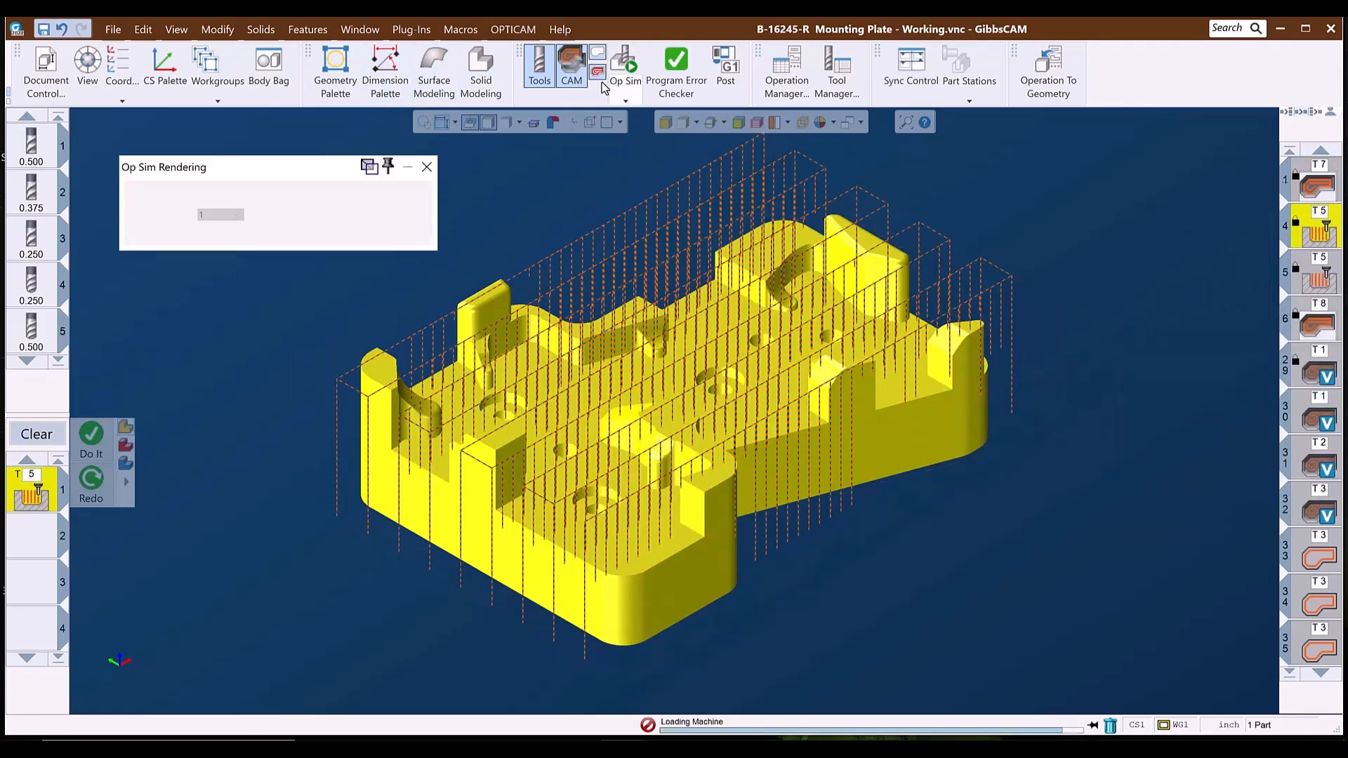
{"action": "left_click", "coordinate": [349, 218]}
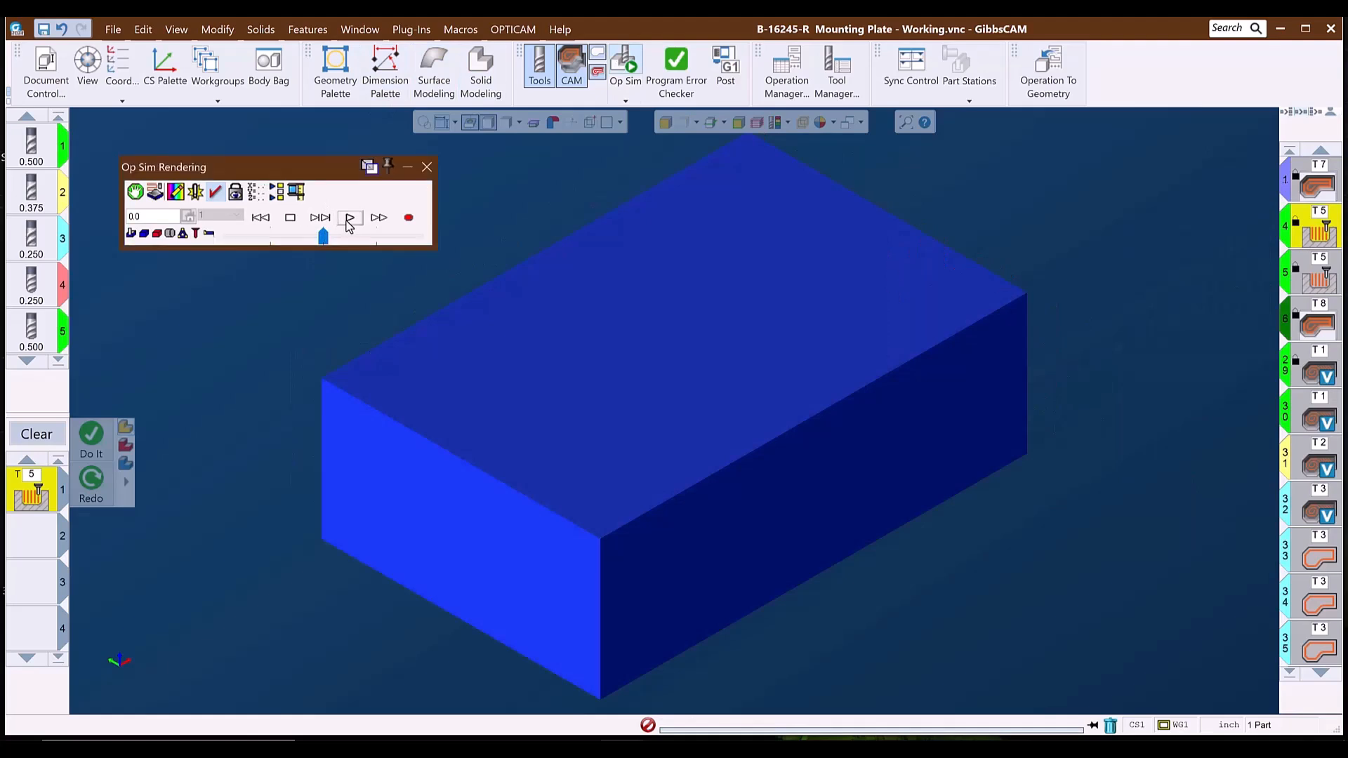
{"action": "left_click", "coordinate": [313, 239]}
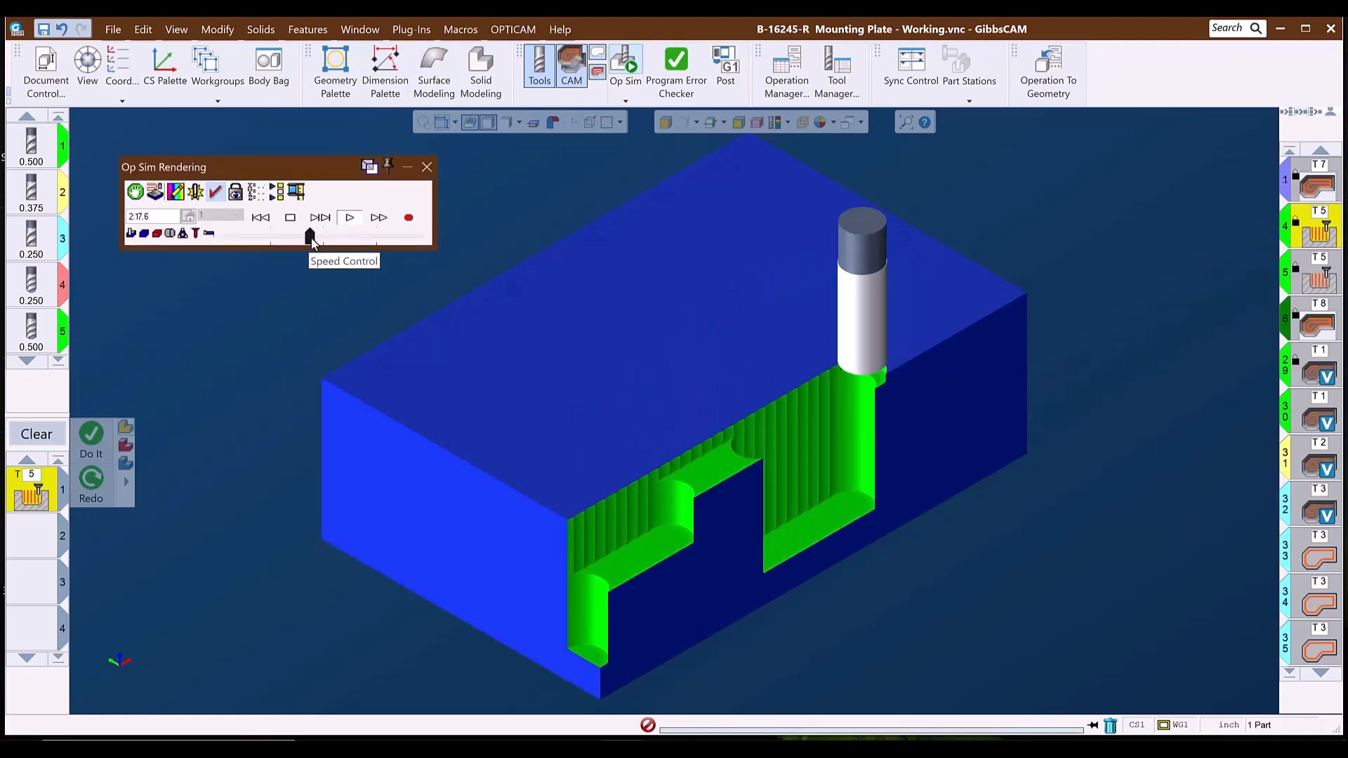
{"action": "left_click", "coordinate": [316, 236]}
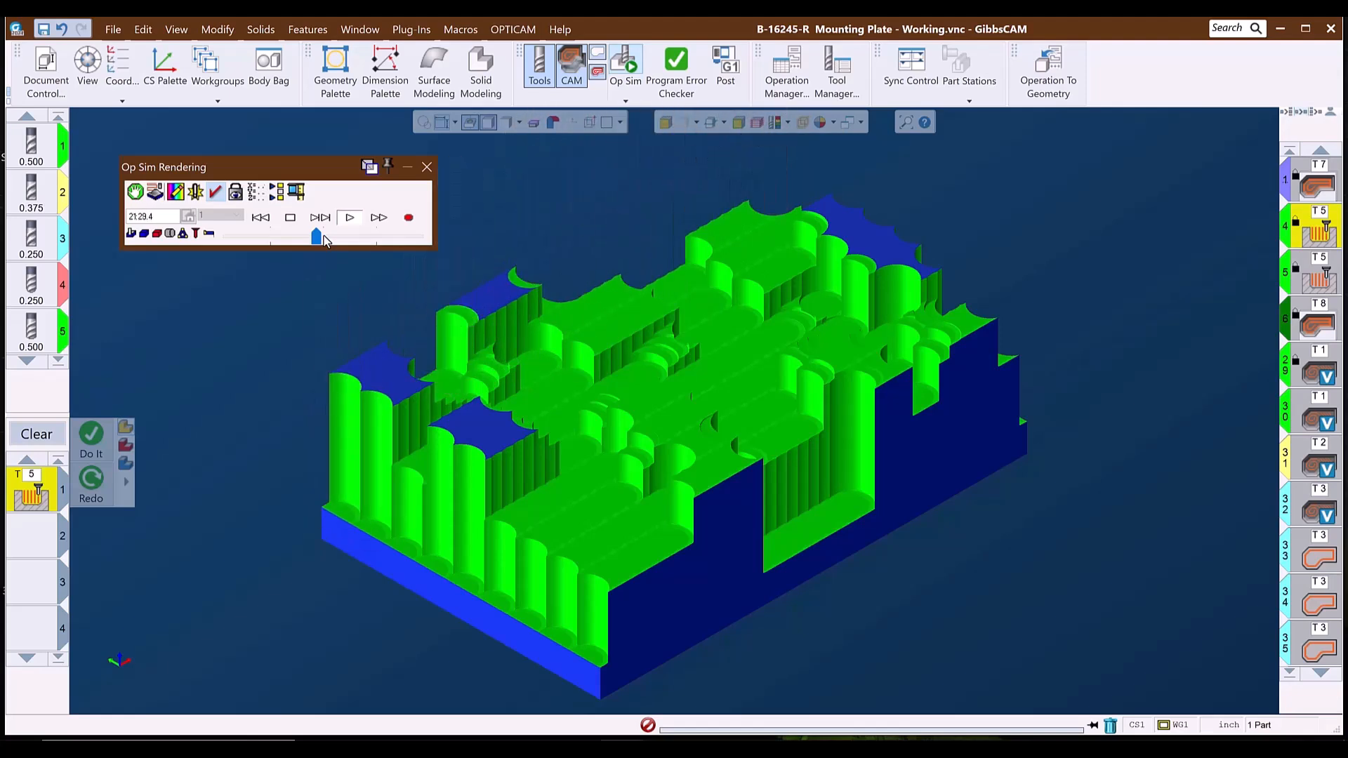
Review the plunge roughing process settings, then close them and the simulation
{"action": "double_click", "coordinate": [31, 500]}
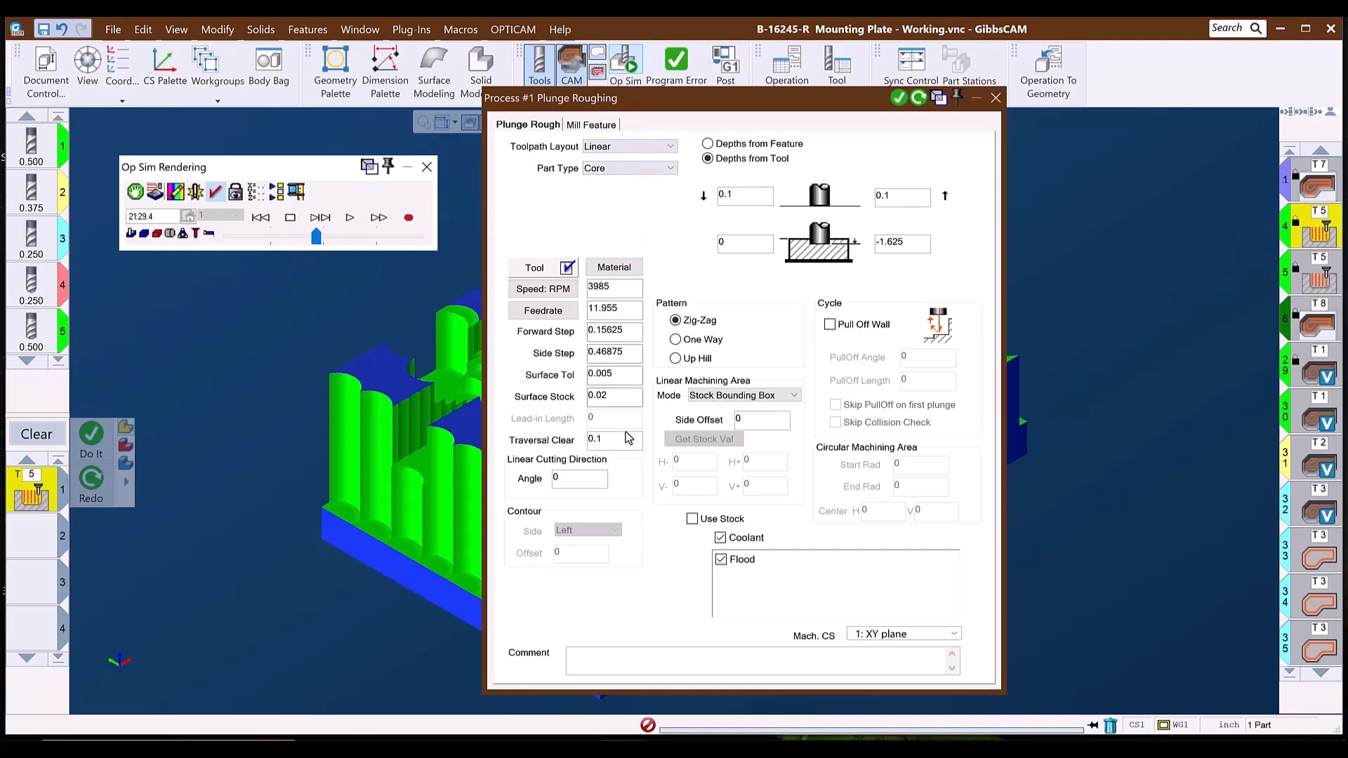
{"action": "left_click", "coordinate": [995, 99]}
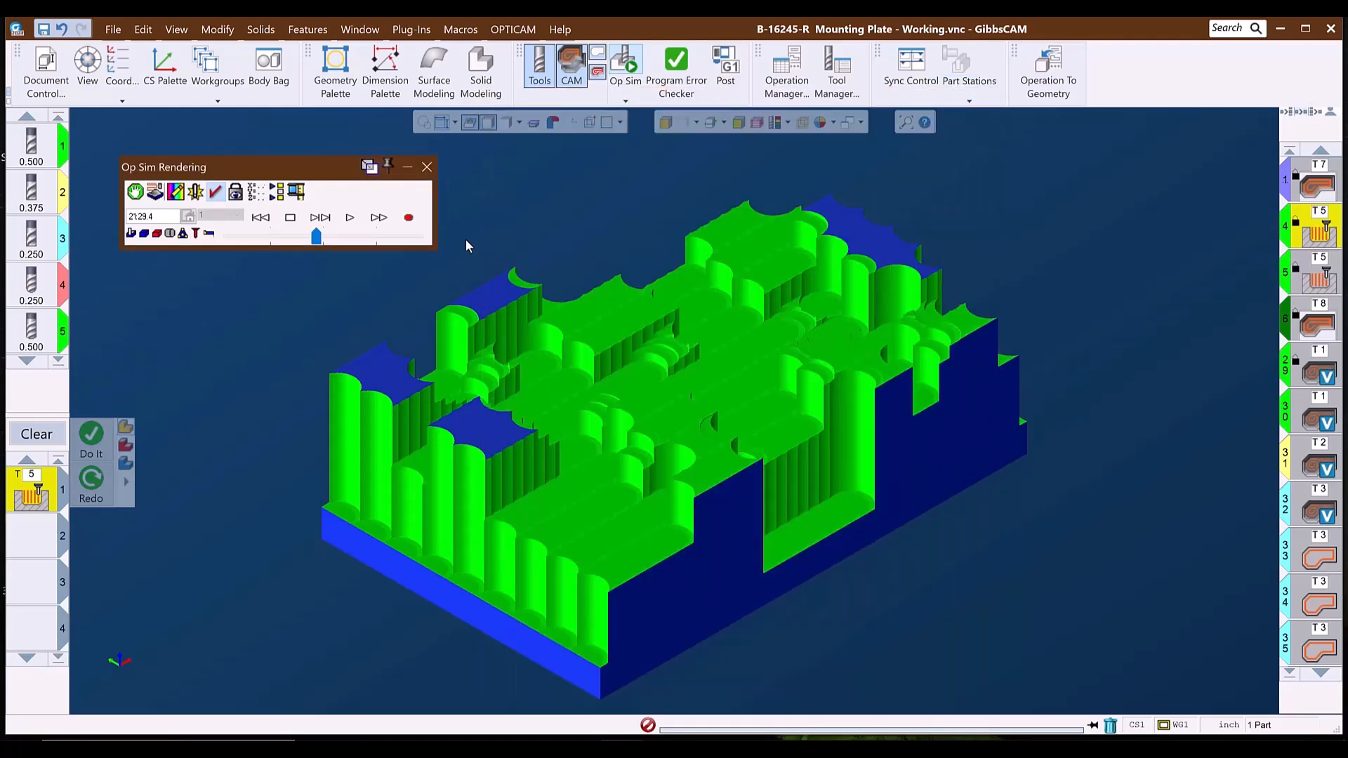
{"action": "left_click", "coordinate": [426, 168]}
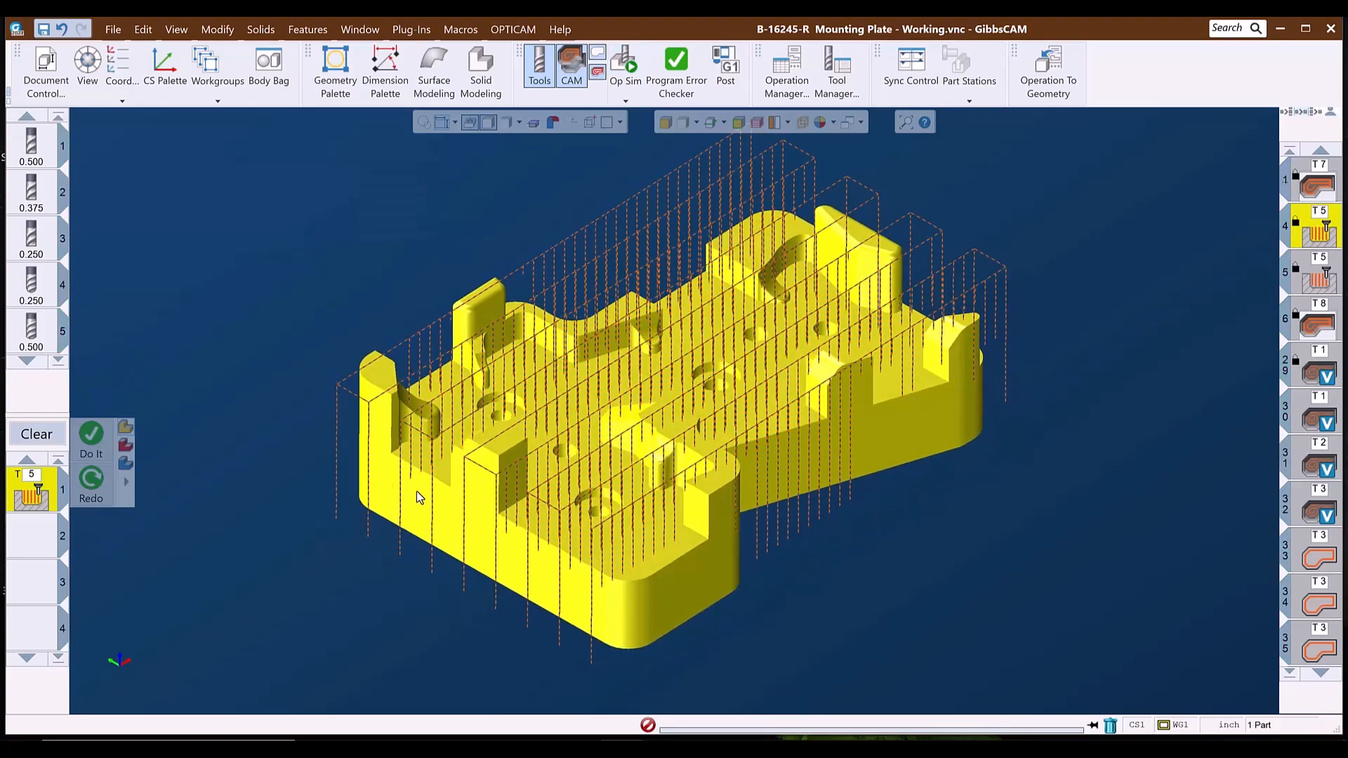
Examine the plunge roughing toolpath on the part and the simulated stock from several angles
{"action": "middle_click_drag", "start_coordinate": [417, 497], "coordinate": [562, 412]}
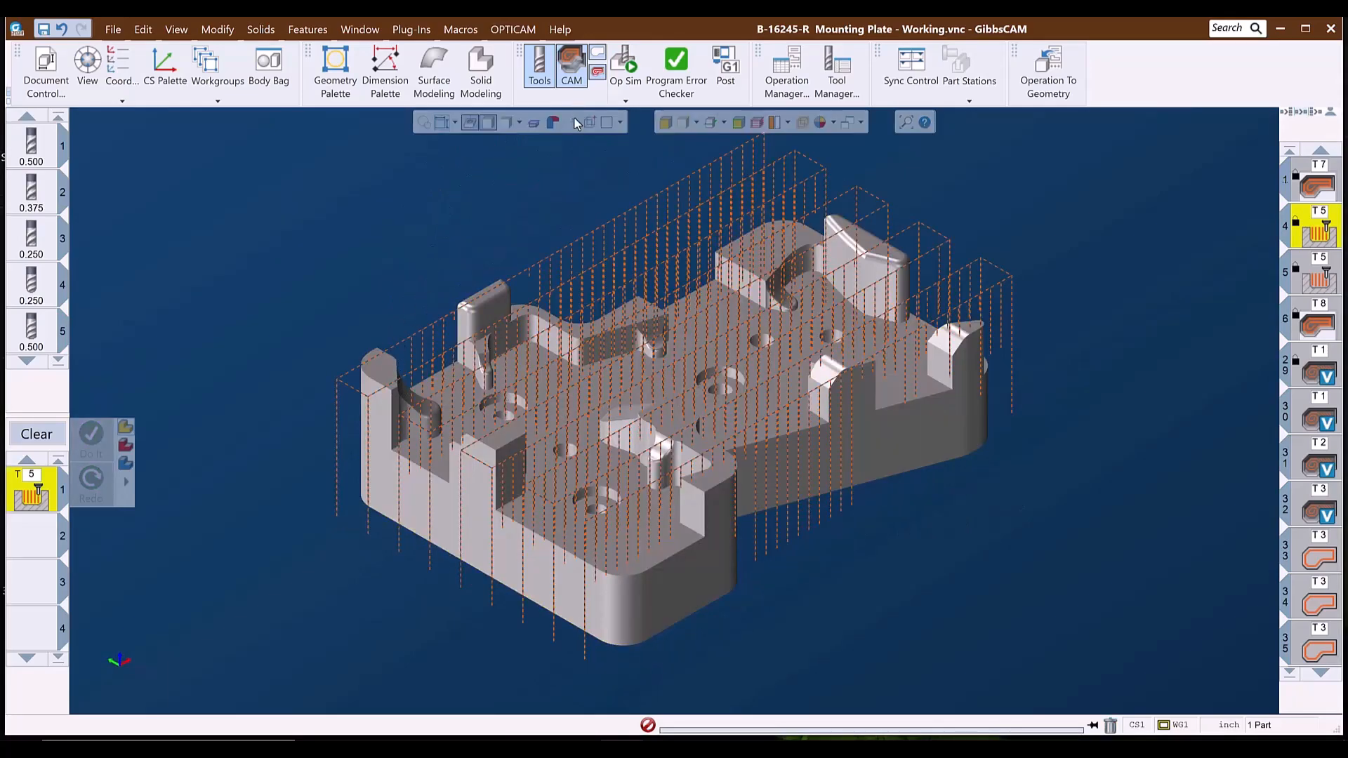
{"action": "middle_click_drag", "start_coordinate": [683, 465], "coordinate": [795, 531]}
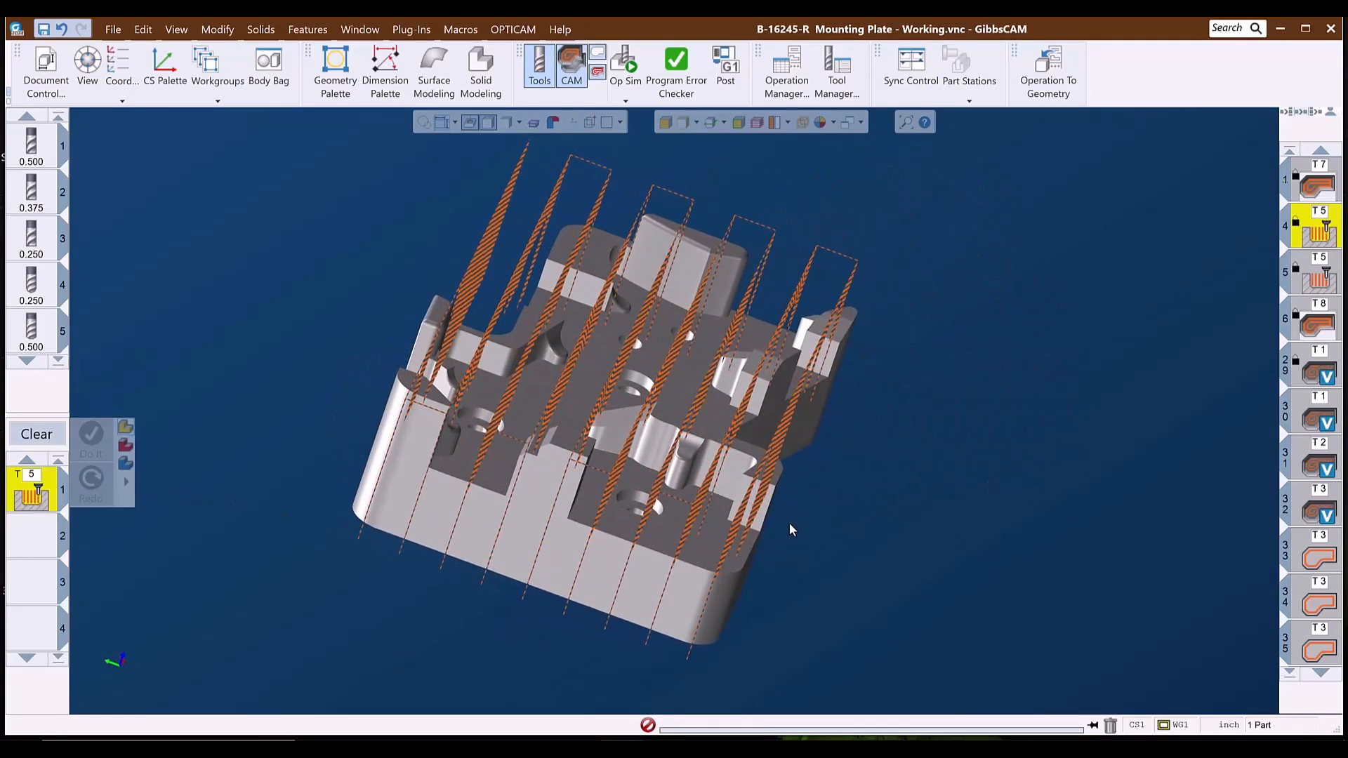
{"action": "key", "text": "ctrl+i"}
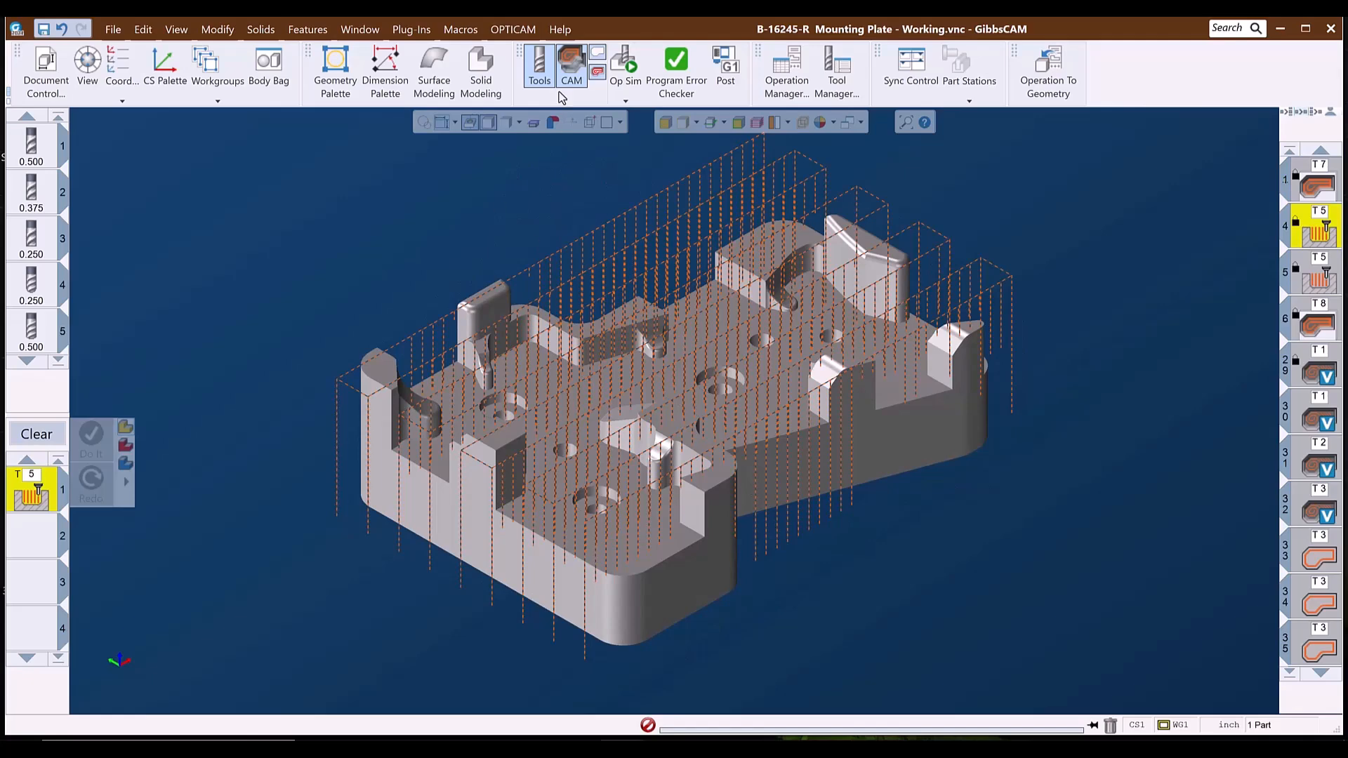
{"action": "left_click", "coordinate": [626, 65]}
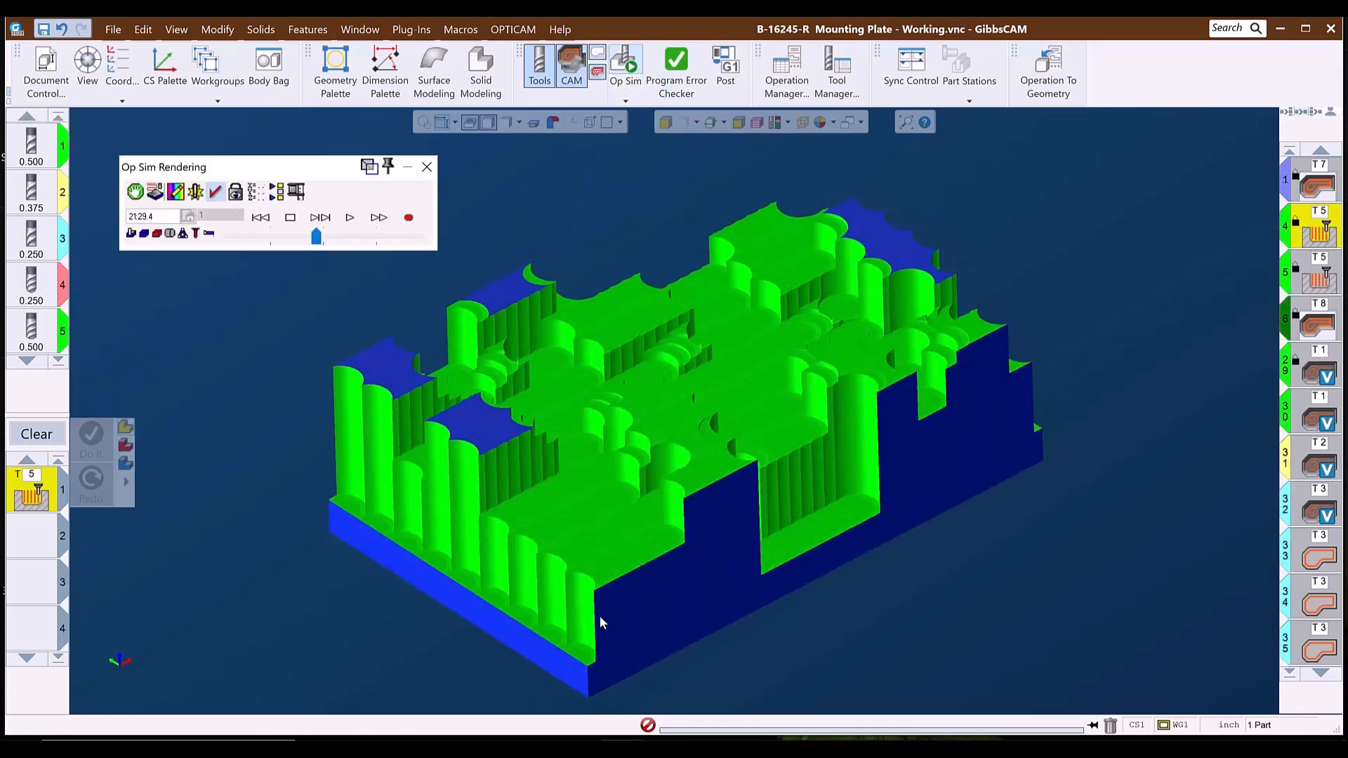
{"action": "middle_click_drag", "start_coordinate": [600, 621], "coordinate": [553, 517]}
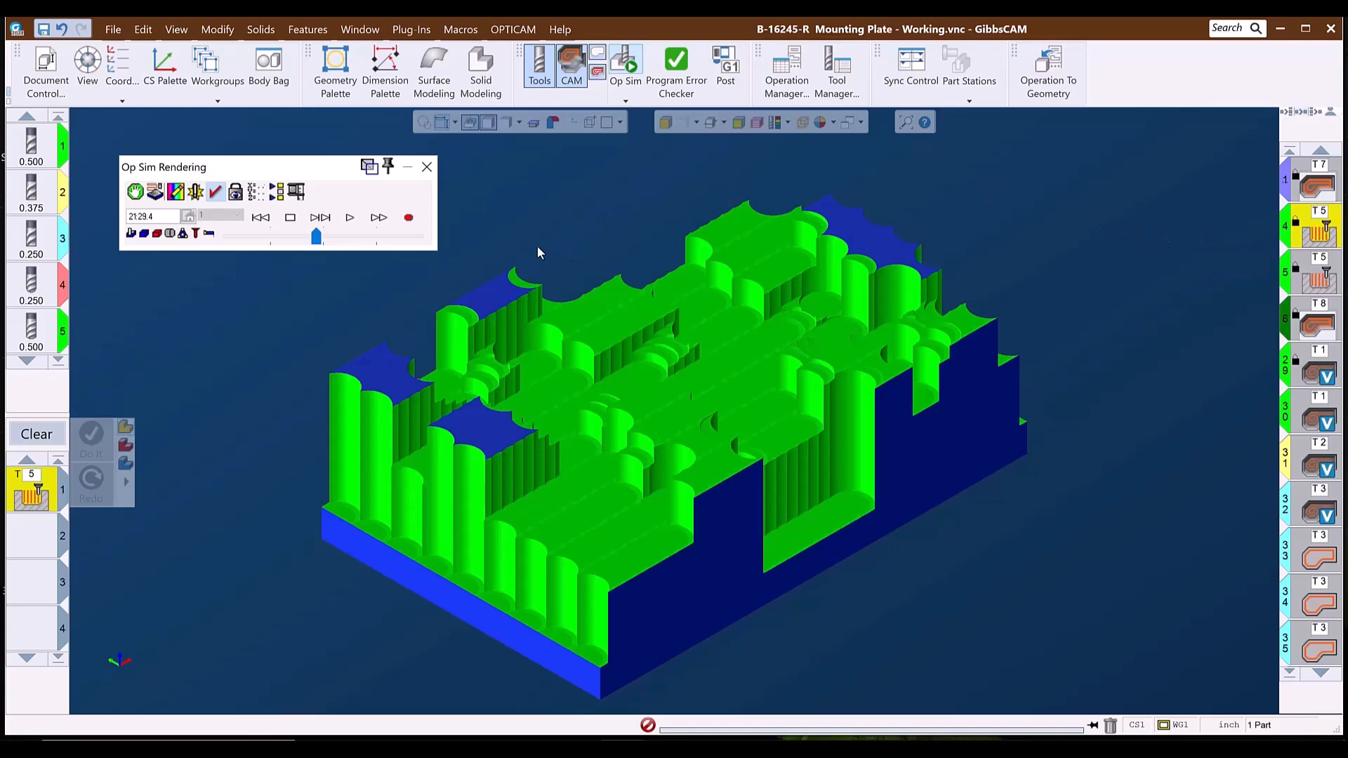
{"action": "left_click", "coordinate": [426, 166]}
{"action": "middle_click_drag", "start_coordinate": [483, 247], "coordinate": [625, 504]}
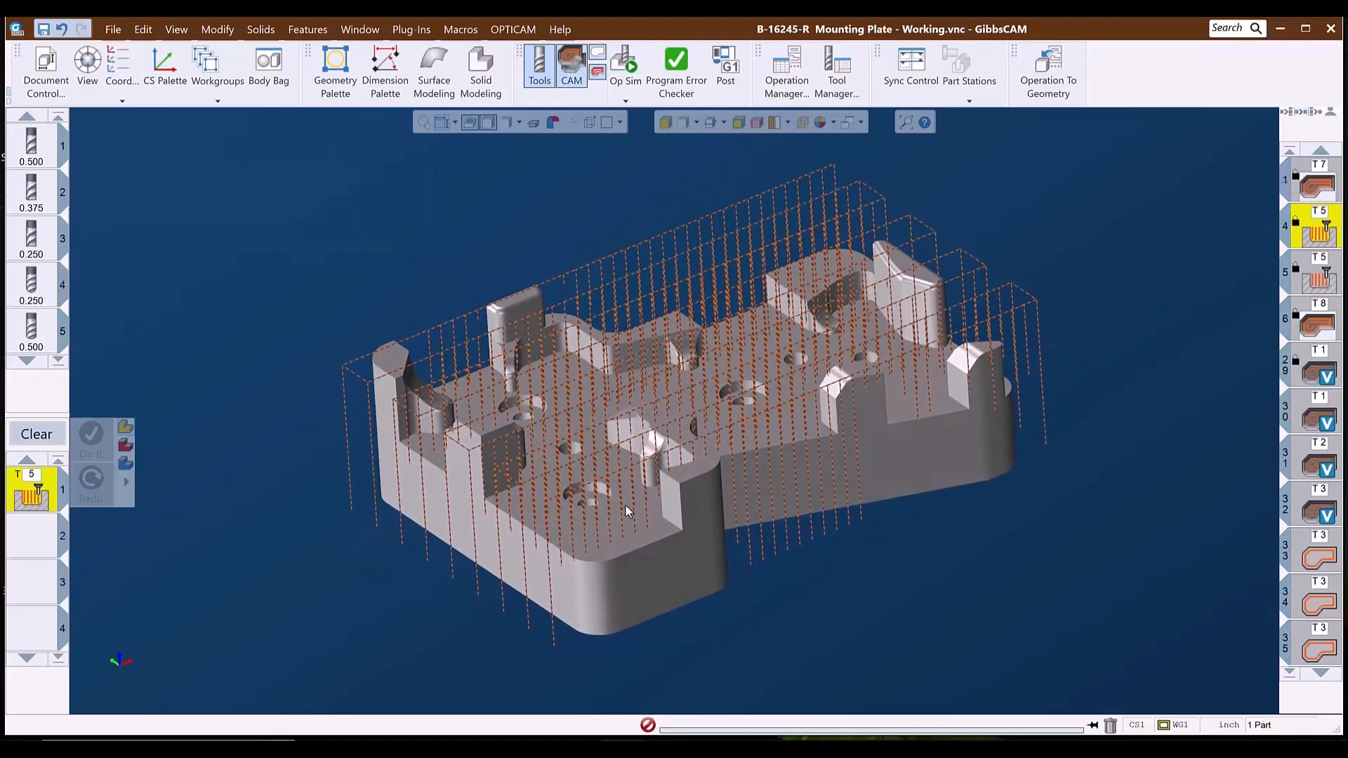
{"action": "left_click", "coordinate": [627, 65]}
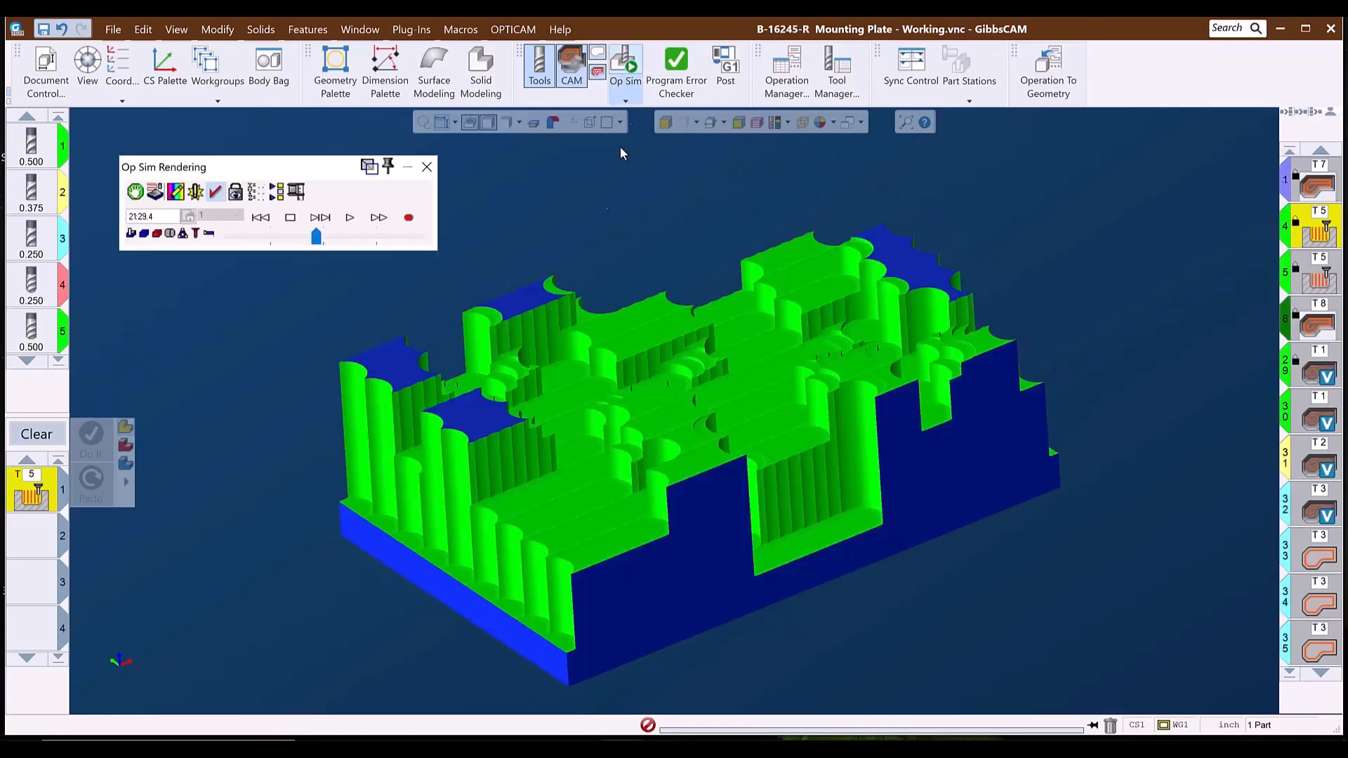
{"action": "middle_click_drag", "start_coordinate": [662, 617], "coordinate": [453, 581]}
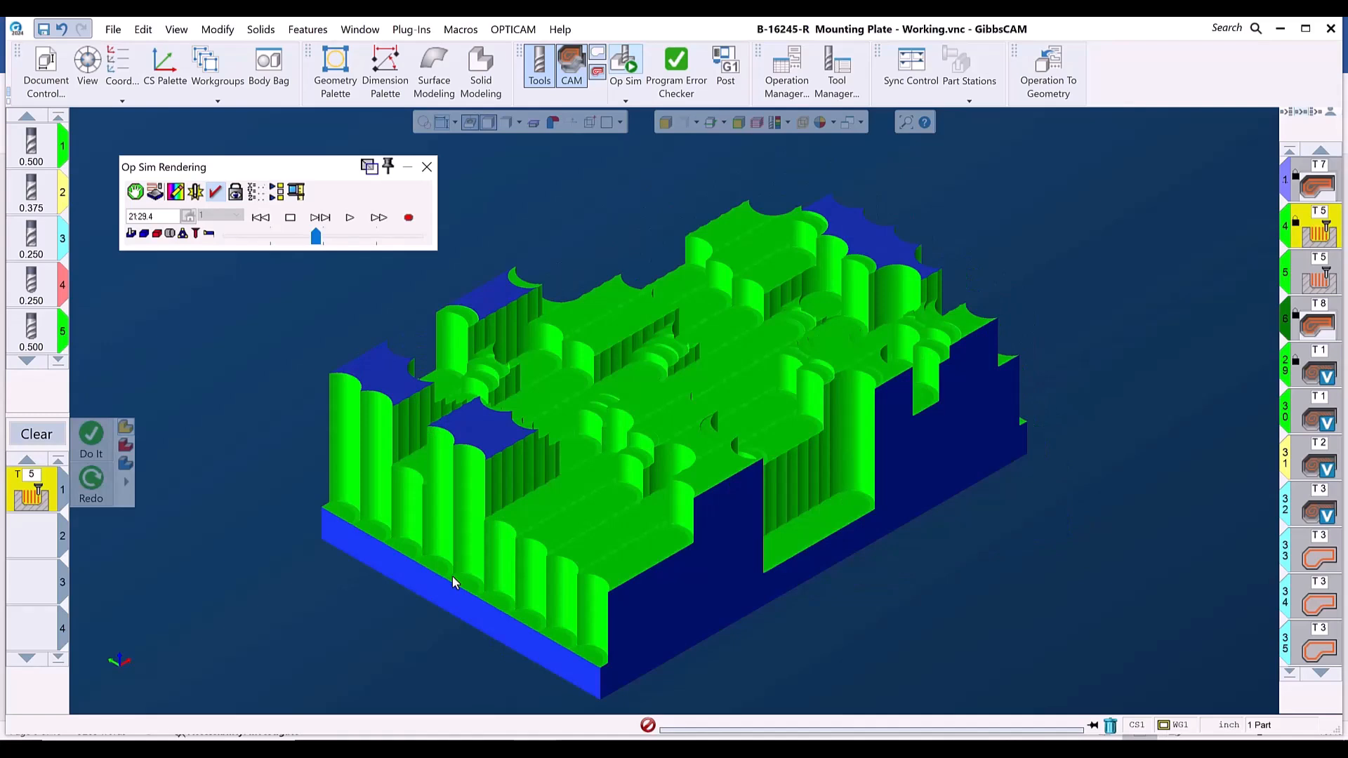
Open the plunge roughing process and review the available Toolpath Layout and Part Type options
{"action": "left_click", "coordinate": [30, 485]}
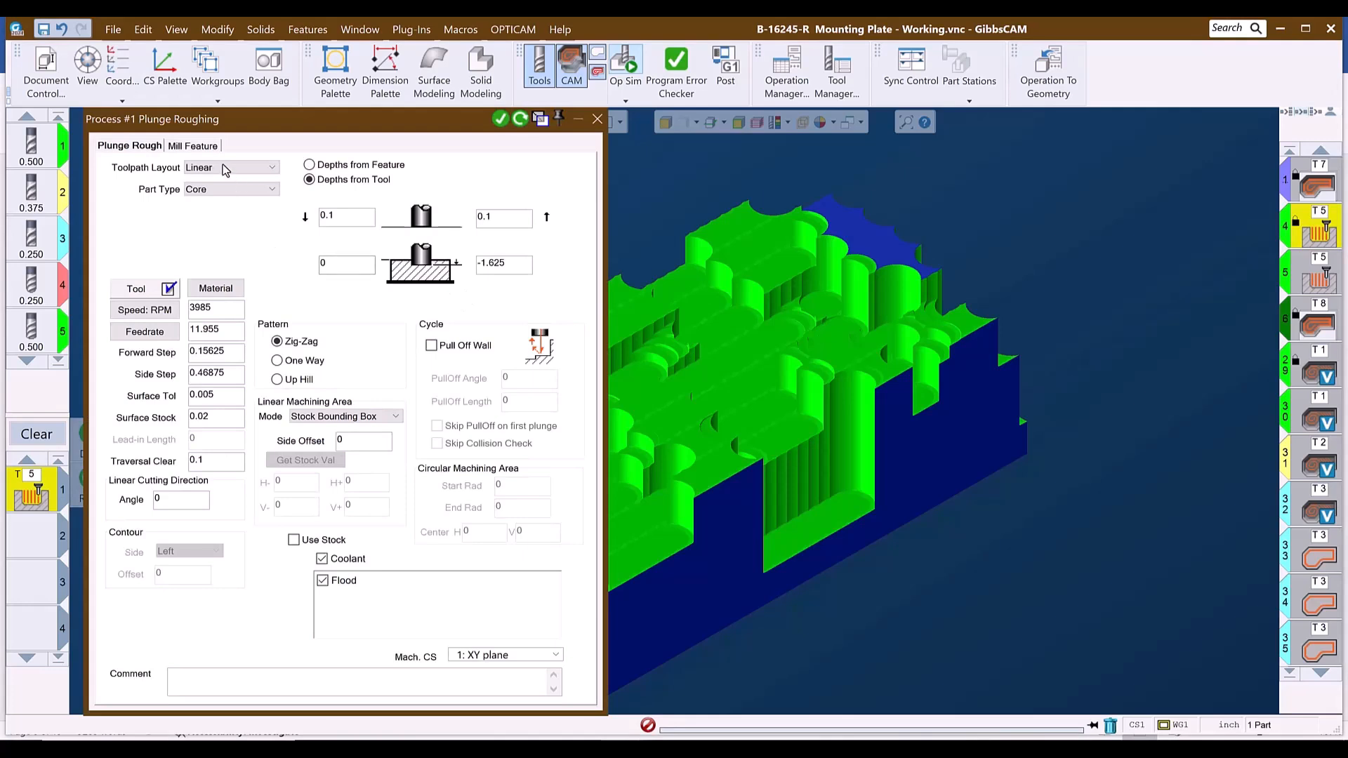
{"action": "left_click", "coordinate": [203, 169]}
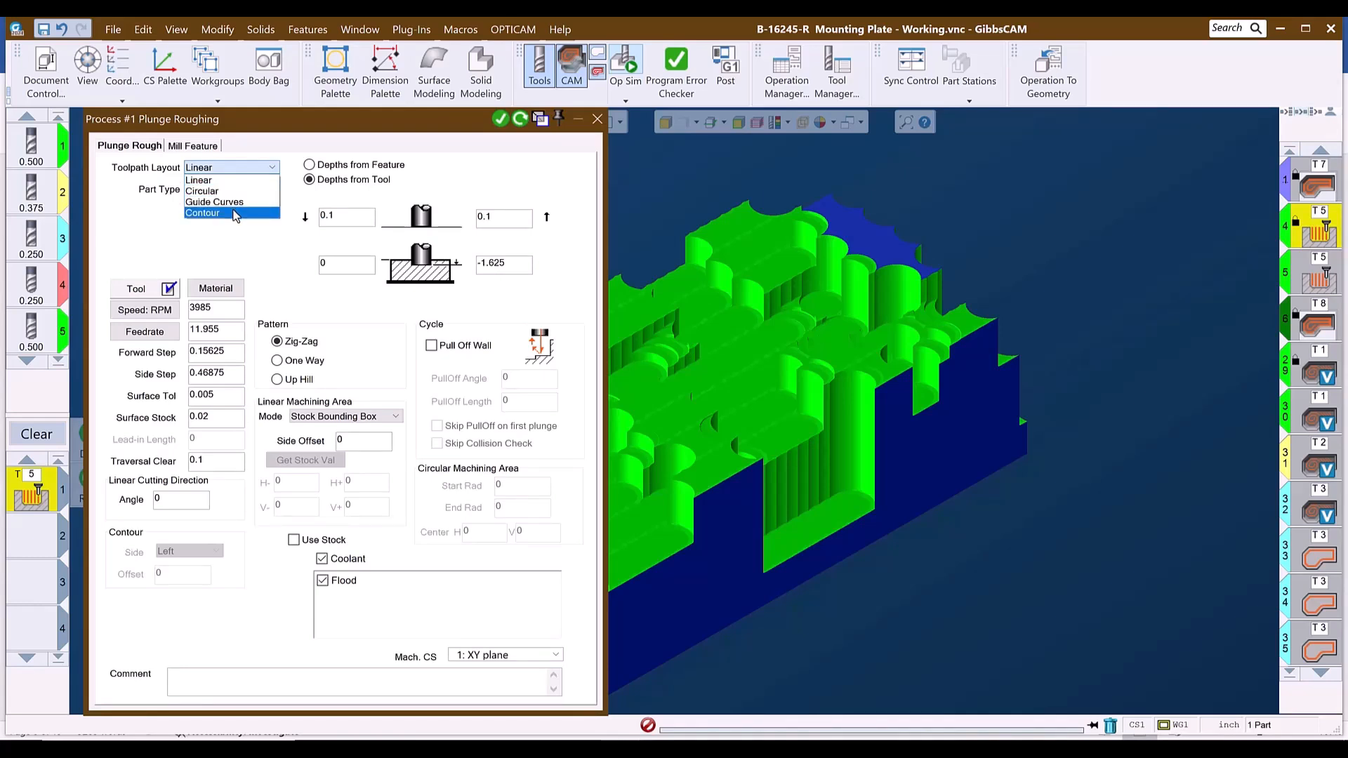
{"action": "left_click", "coordinate": [237, 243]}
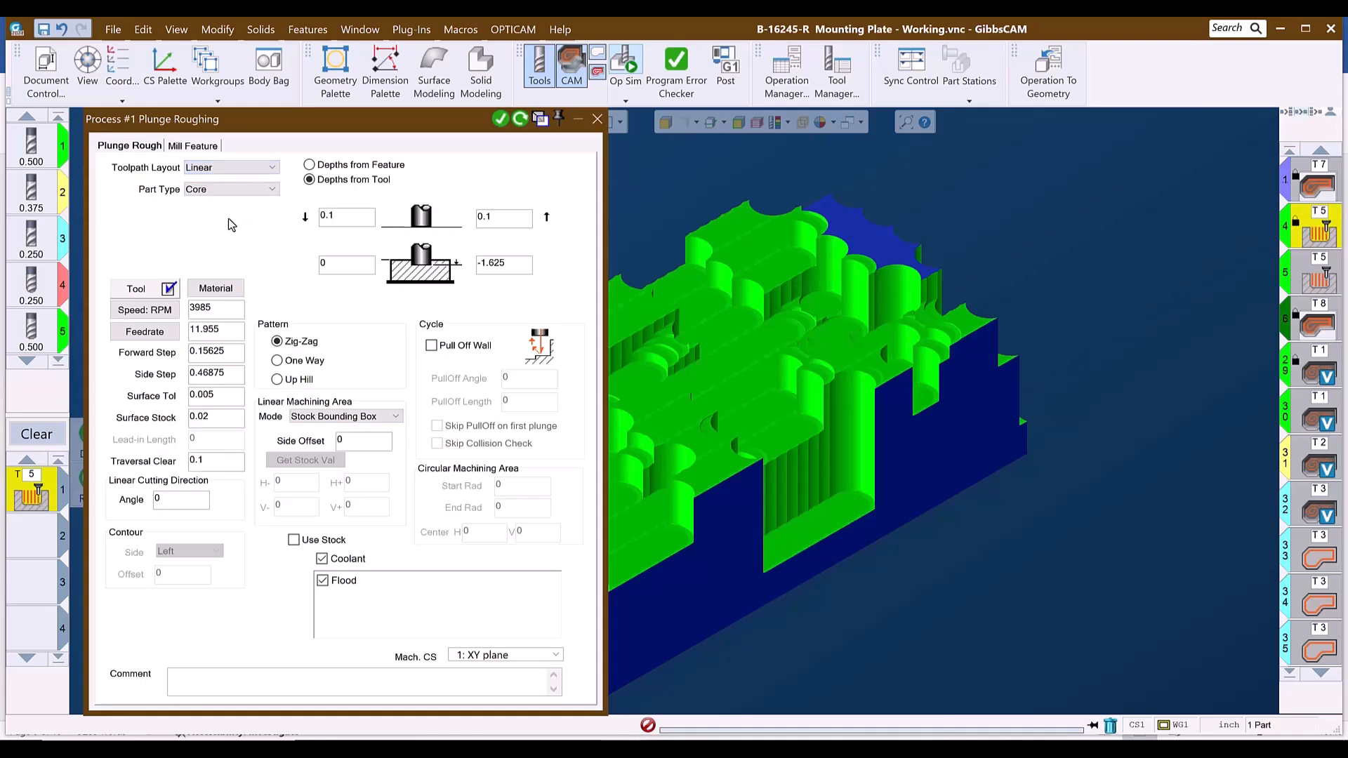
{"action": "left_click", "coordinate": [216, 192]}
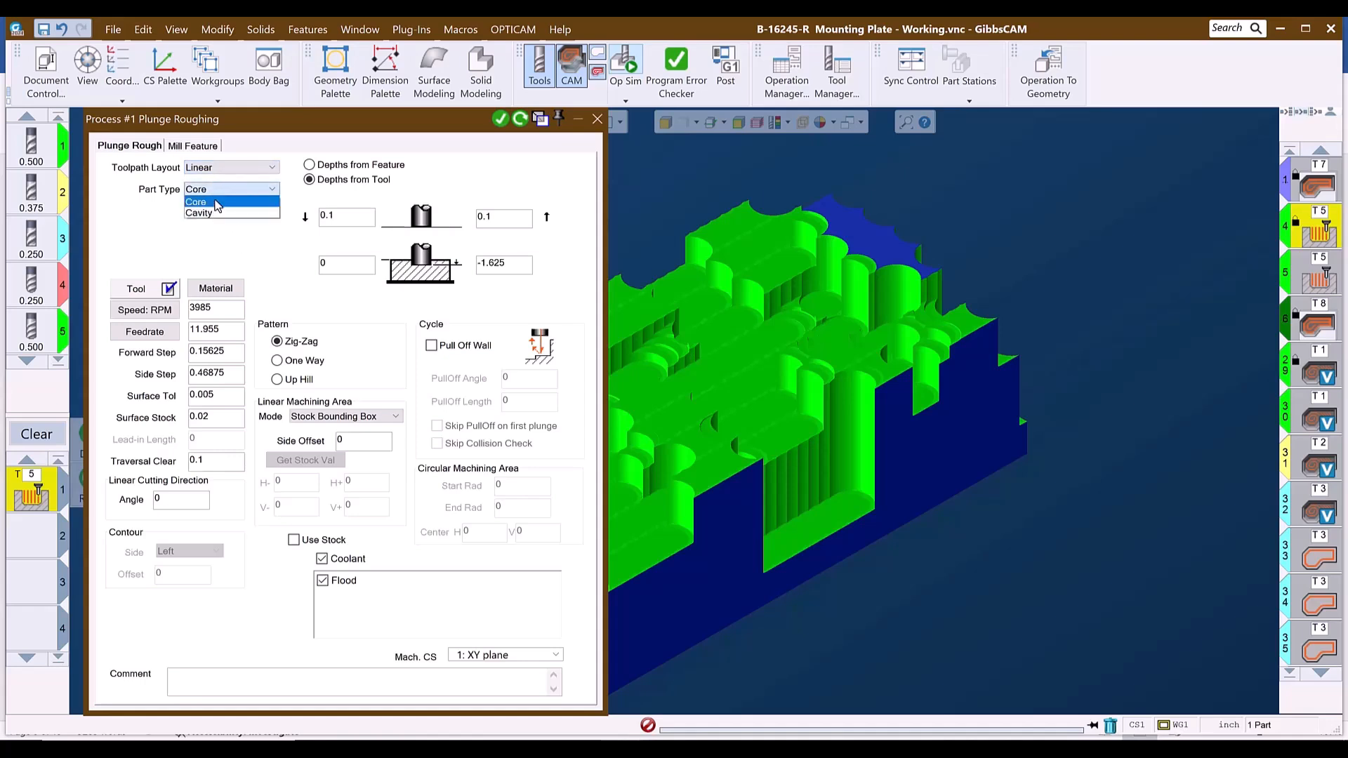
{"action": "left_click", "coordinate": [217, 238]}
Review the plunge roughing step sizes, surface tolerance, surface stock, traversal clearance and linear cutting angle
{"action": "double_click", "coordinate": [215, 352]}
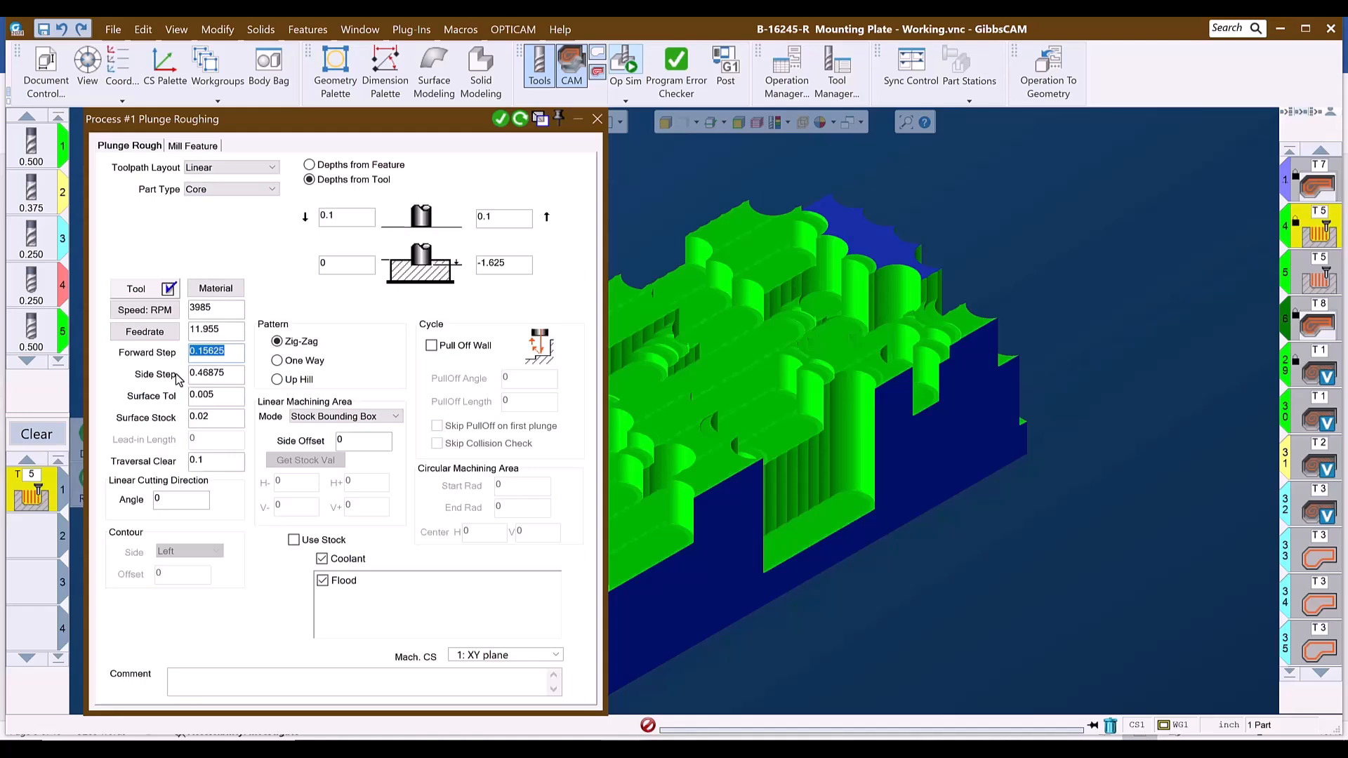
{"action": "double_click", "coordinate": [235, 376]}
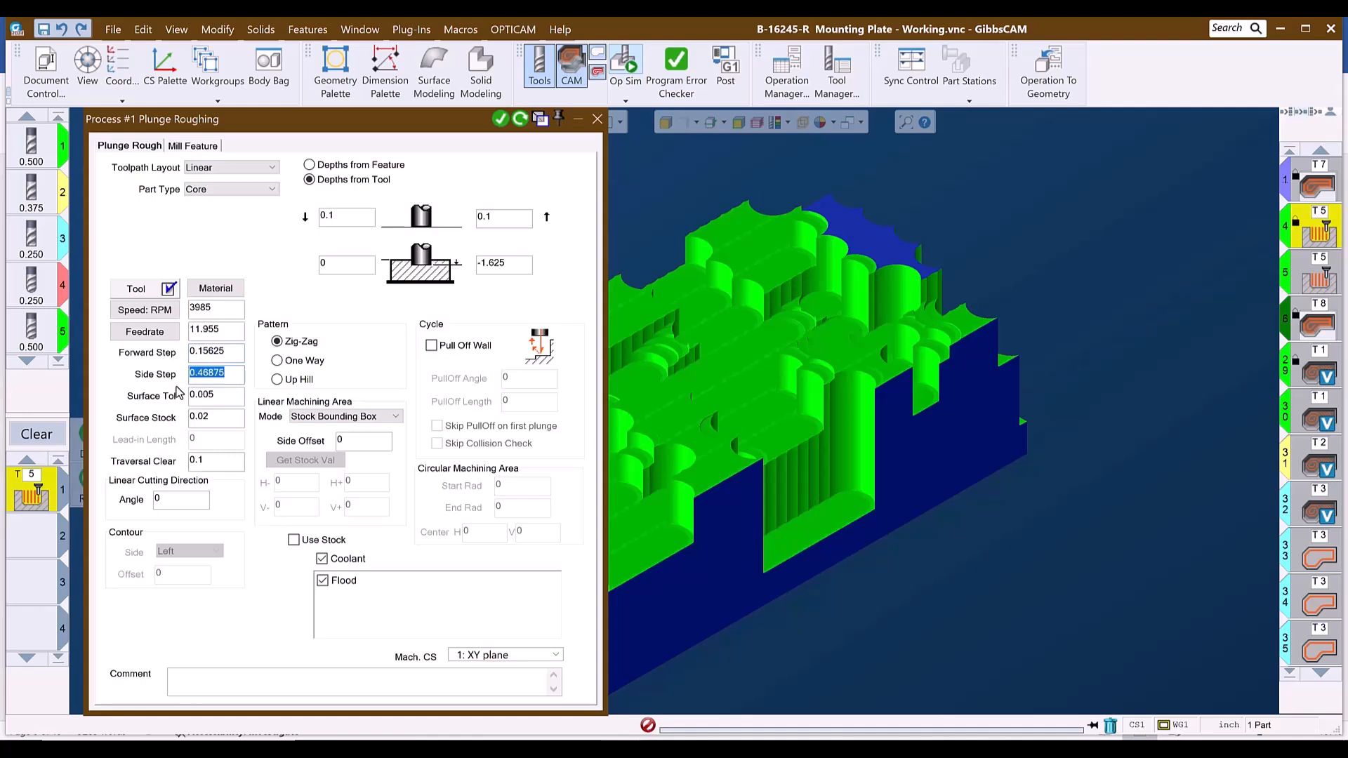
{"action": "double_click", "coordinate": [222, 396]}
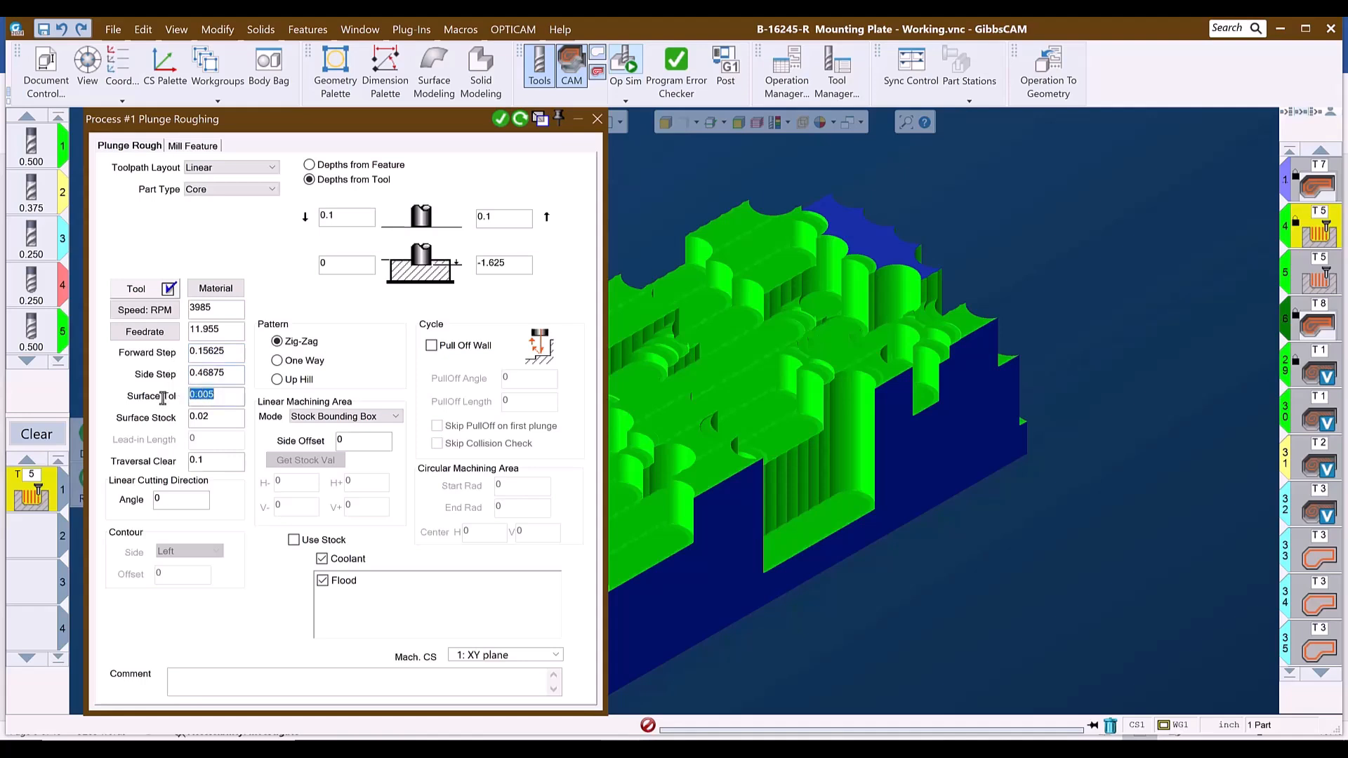
{"action": "double_click", "coordinate": [213, 418]}
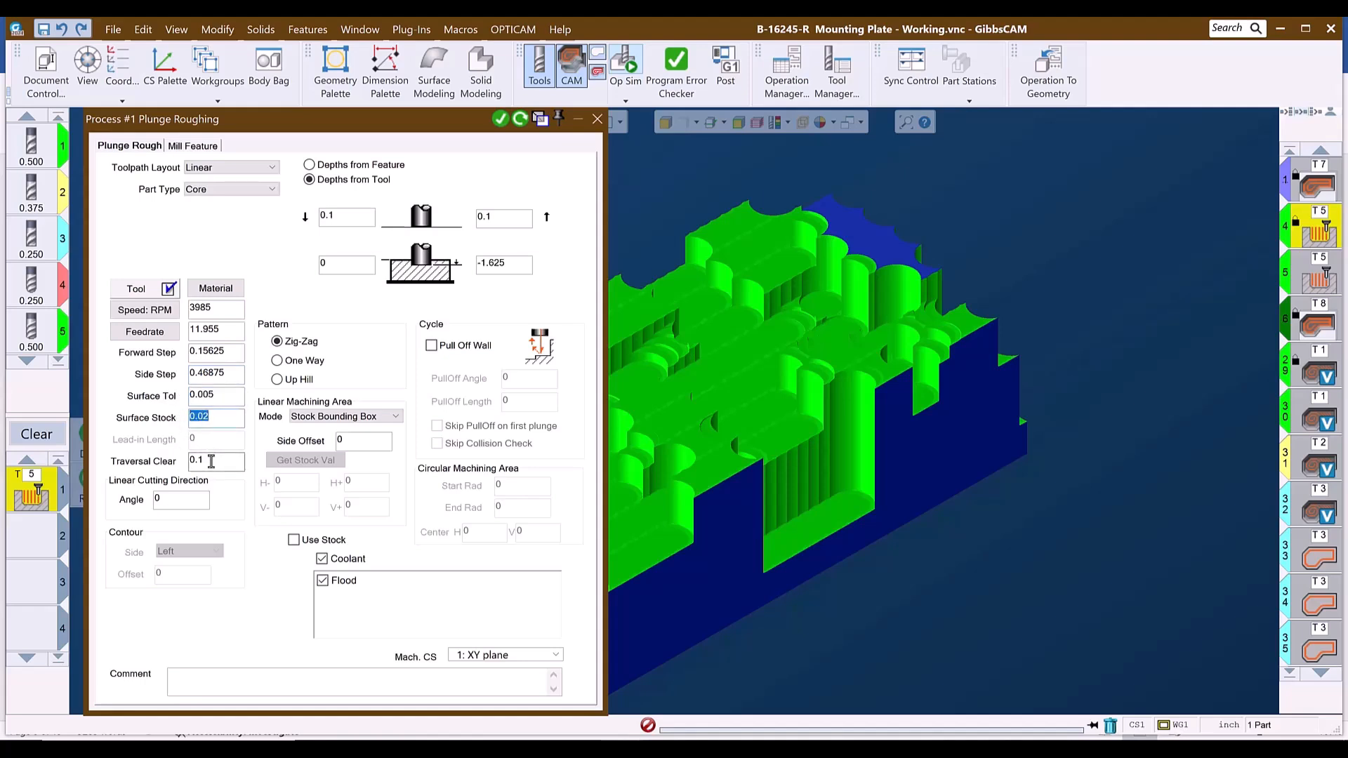
{"action": "double_click", "coordinate": [212, 462]}
{"action": "double_click", "coordinate": [172, 499]}
Try the Pull Off Wall option with its pull-off angle and length fields, then turn it back off
{"action": "left_click", "coordinate": [432, 345]}
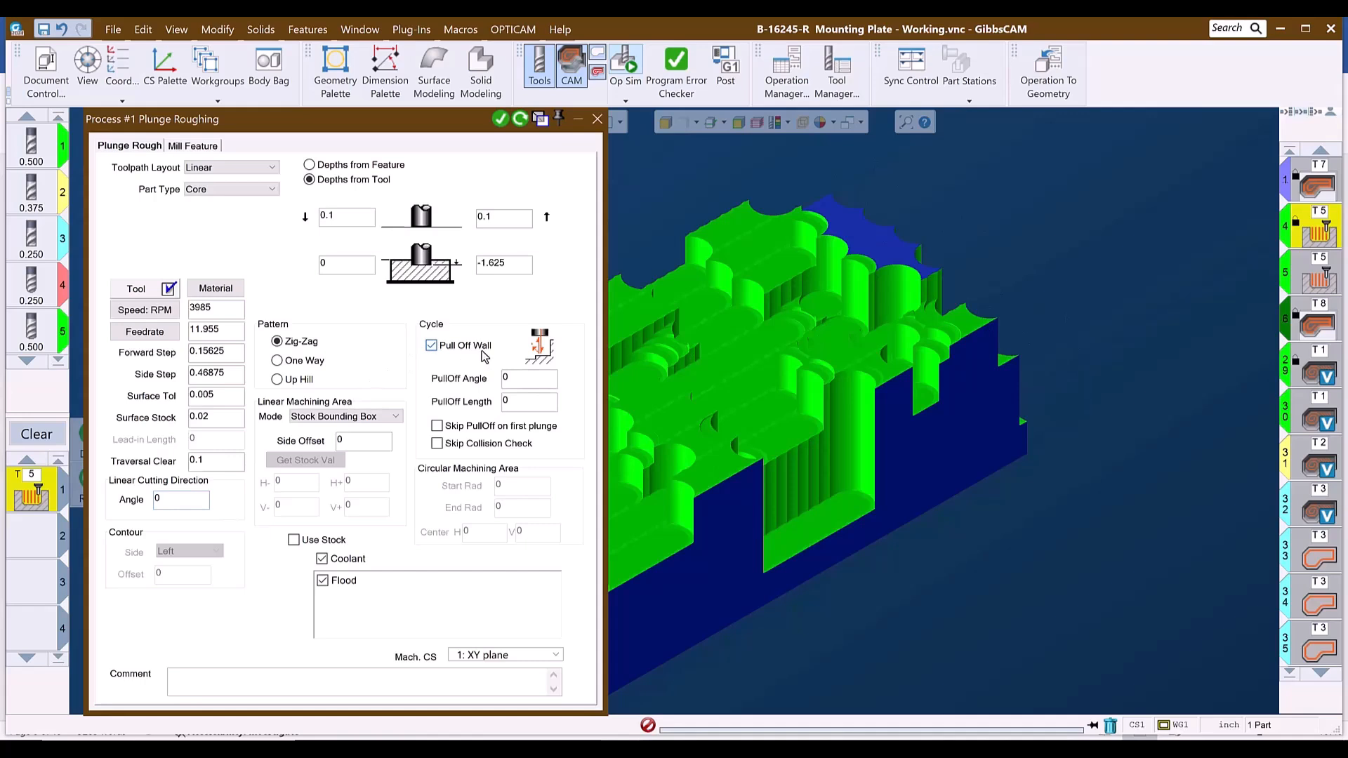
{"action": "double_click", "coordinate": [506, 377]}
{"action": "key", "text": "Tab"}
{"action": "left_click", "coordinate": [431, 345]}
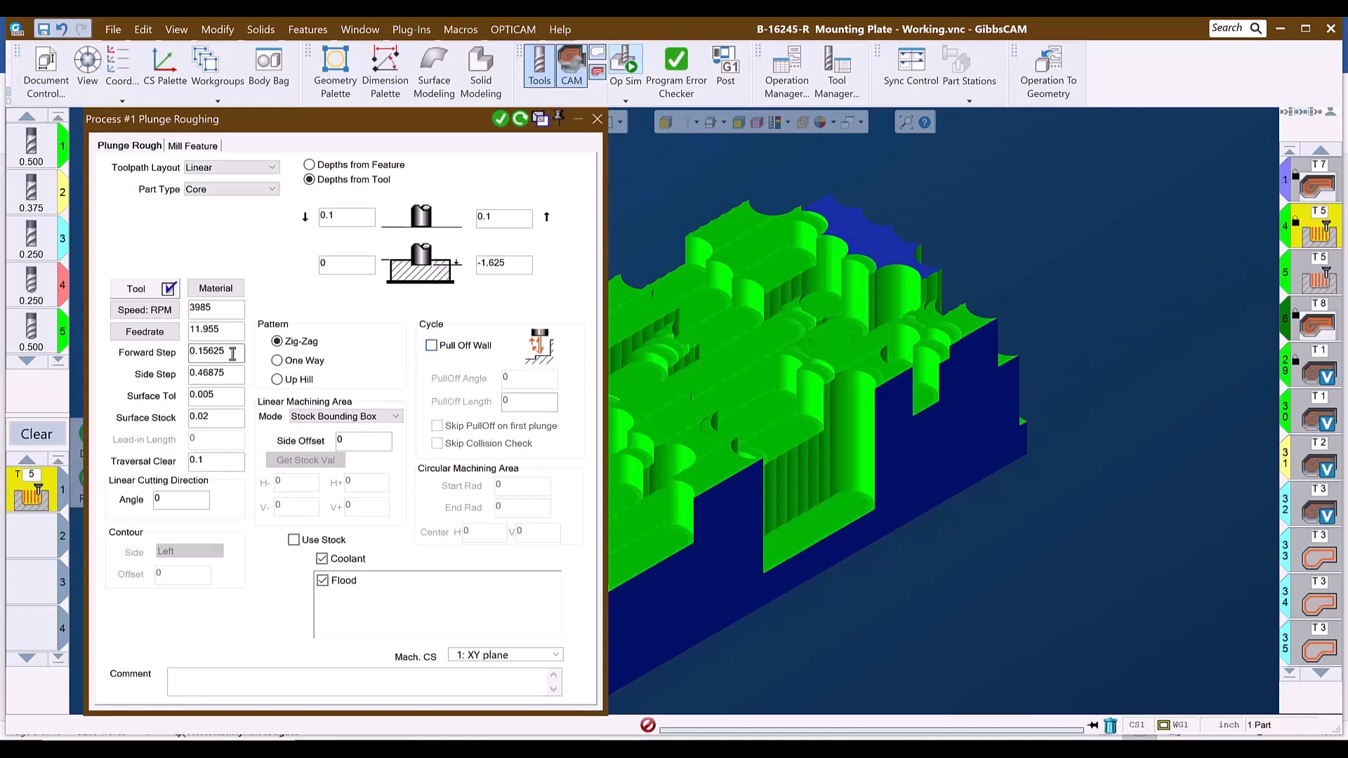
Set the plunge roughing forward step to 0.0625 and side step to 0.1875, and leave the simulation
{"action": "left_click_drag", "start_coordinate": [232, 353], "coordinate": [169, 357]}
{"action": "type", "text": ".0625"}
{"action": "key", "text": "Tab"}
{"action": "type", "text": "."}
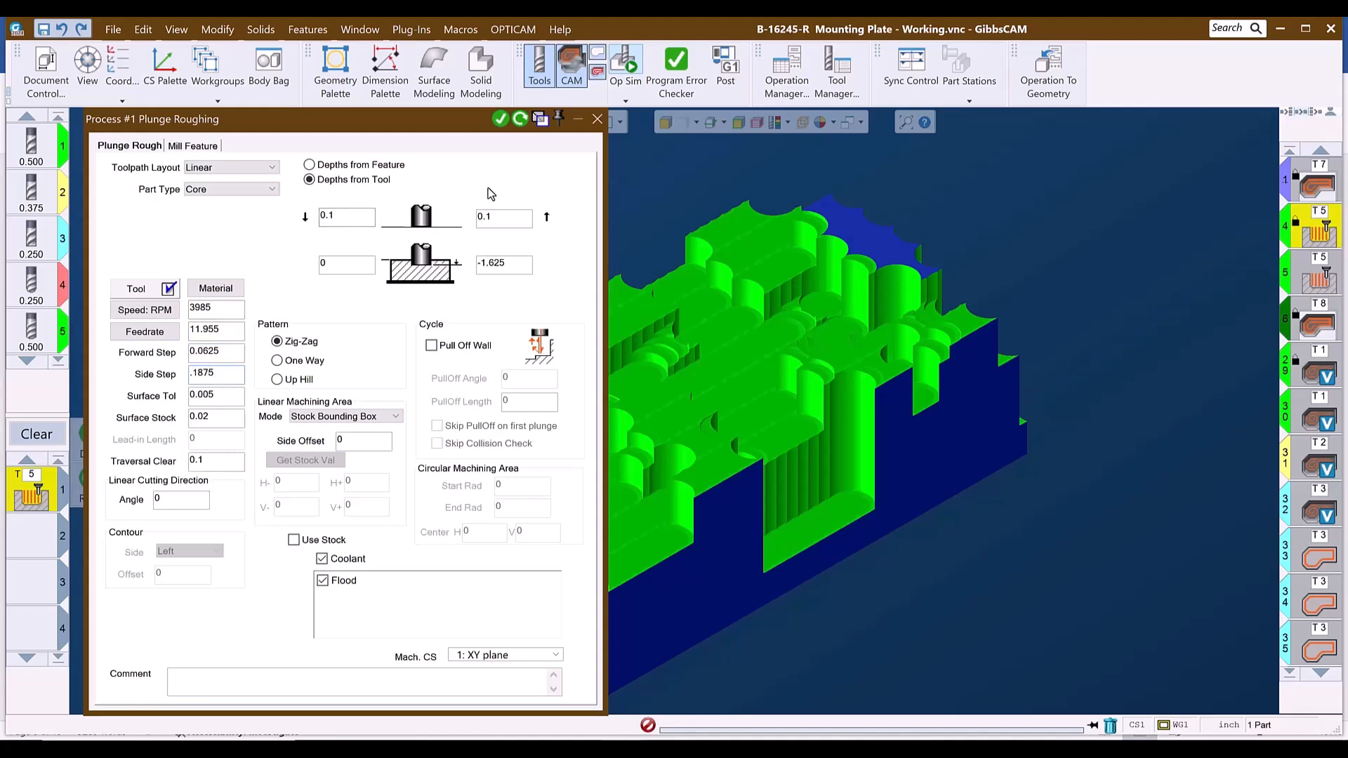
{"action": "left_click", "coordinate": [630, 66]}
{"action": "left_click", "coordinate": [631, 67]}
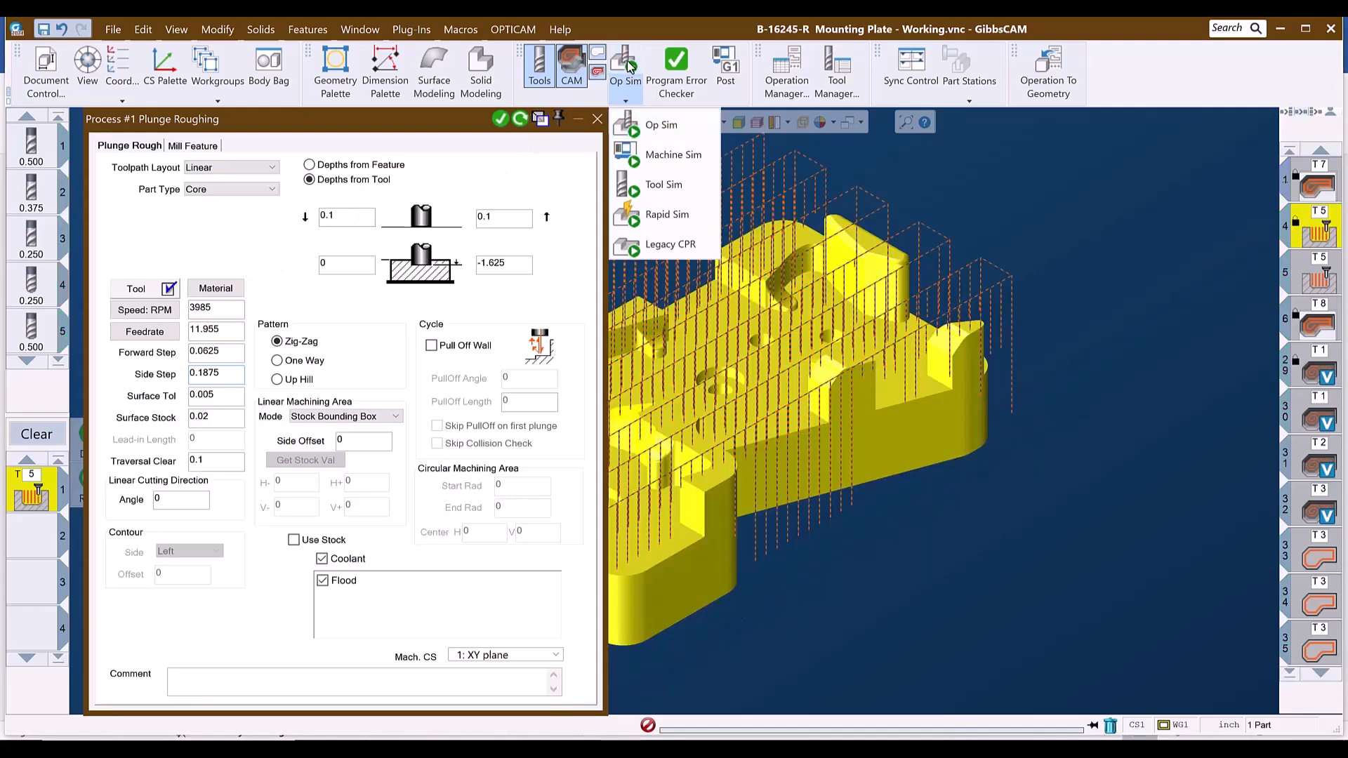
Deactivate operation 4, activate operation 5, and redo its plunge roughing toolpath with the revised step sizes
{"action": "right_click", "coordinate": [1316, 236]}
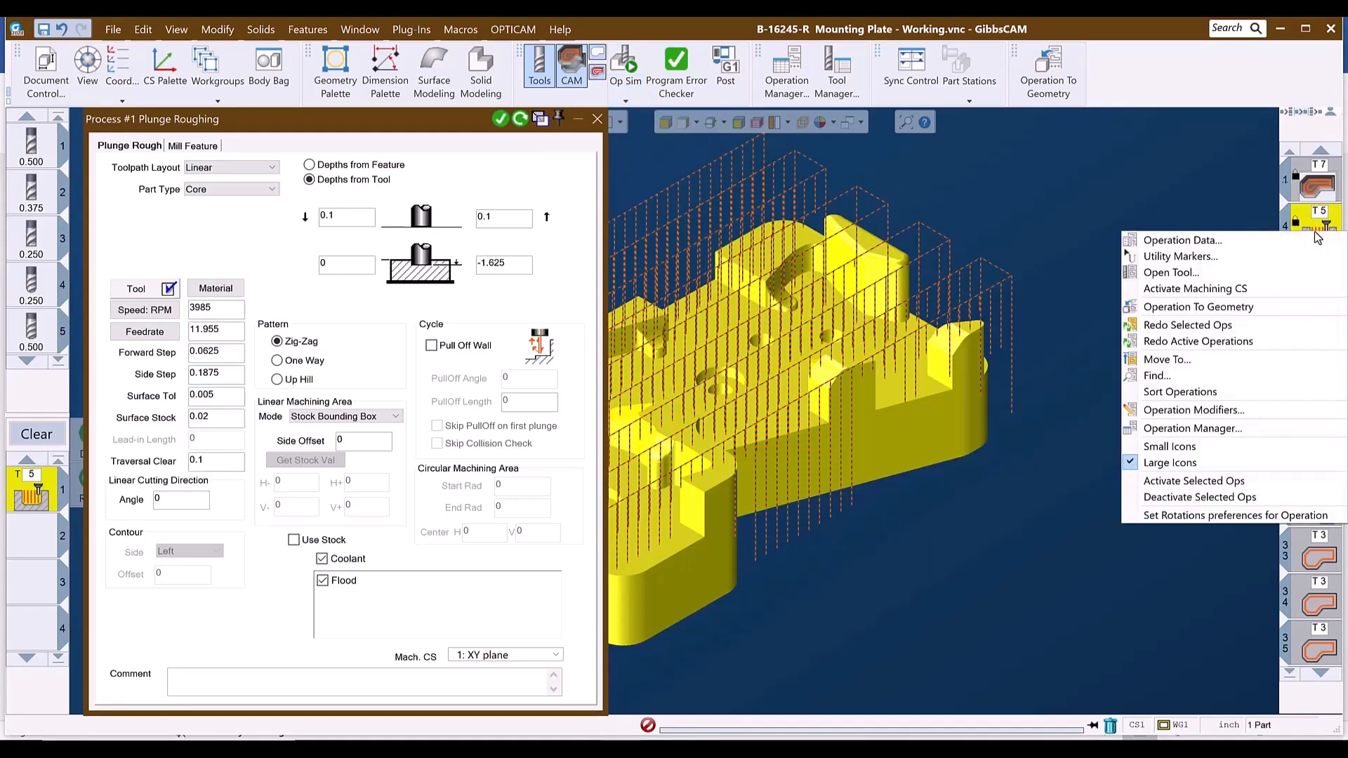
{"action": "left_click", "coordinate": [1200, 497]}
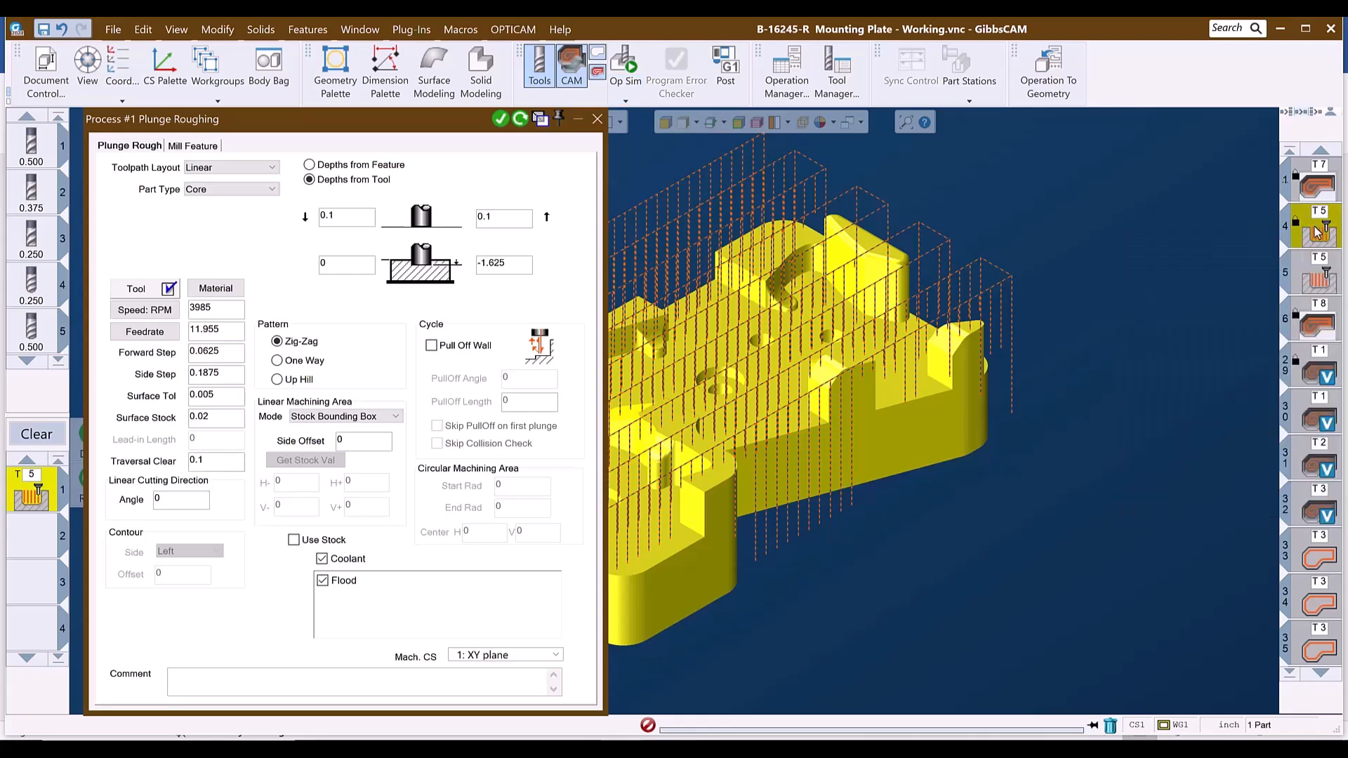
{"action": "right_click", "coordinate": [1316, 284]}
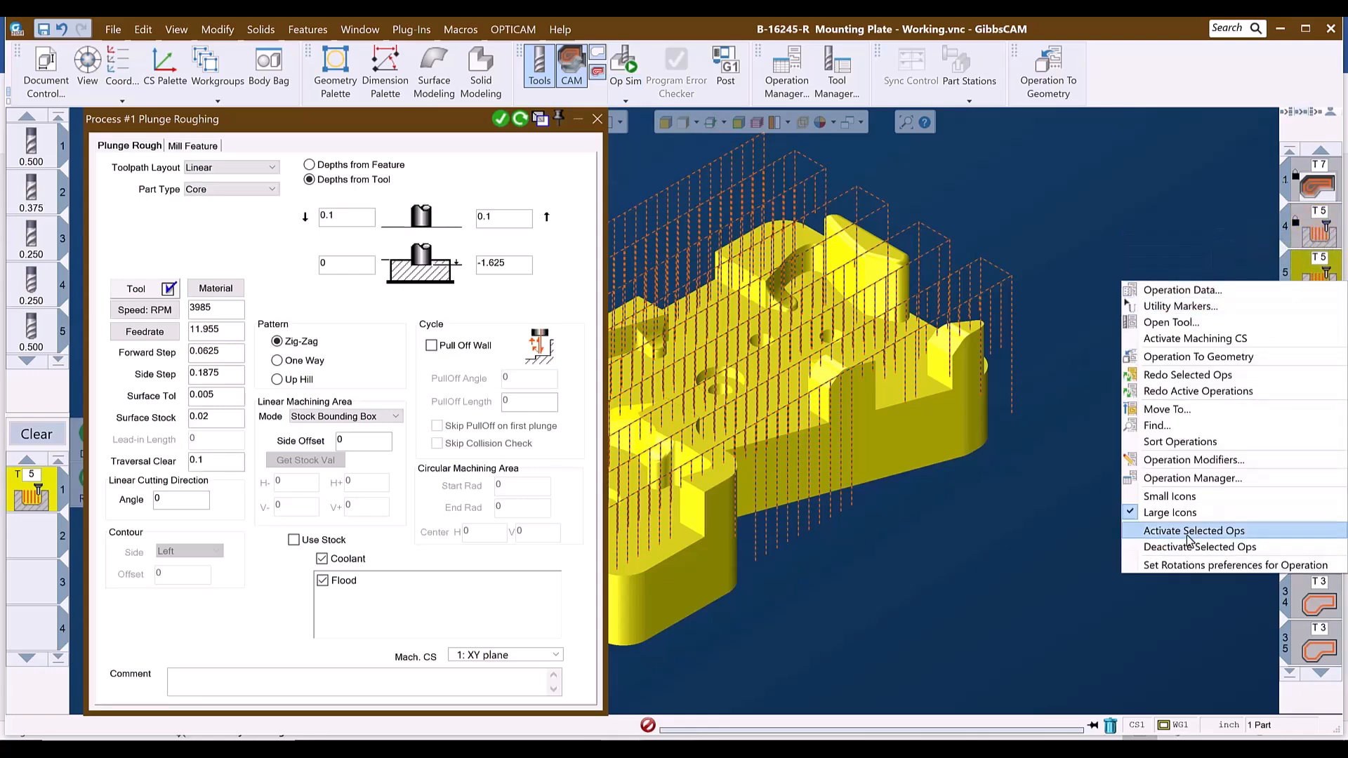
{"action": "left_click", "coordinate": [1186, 530]}
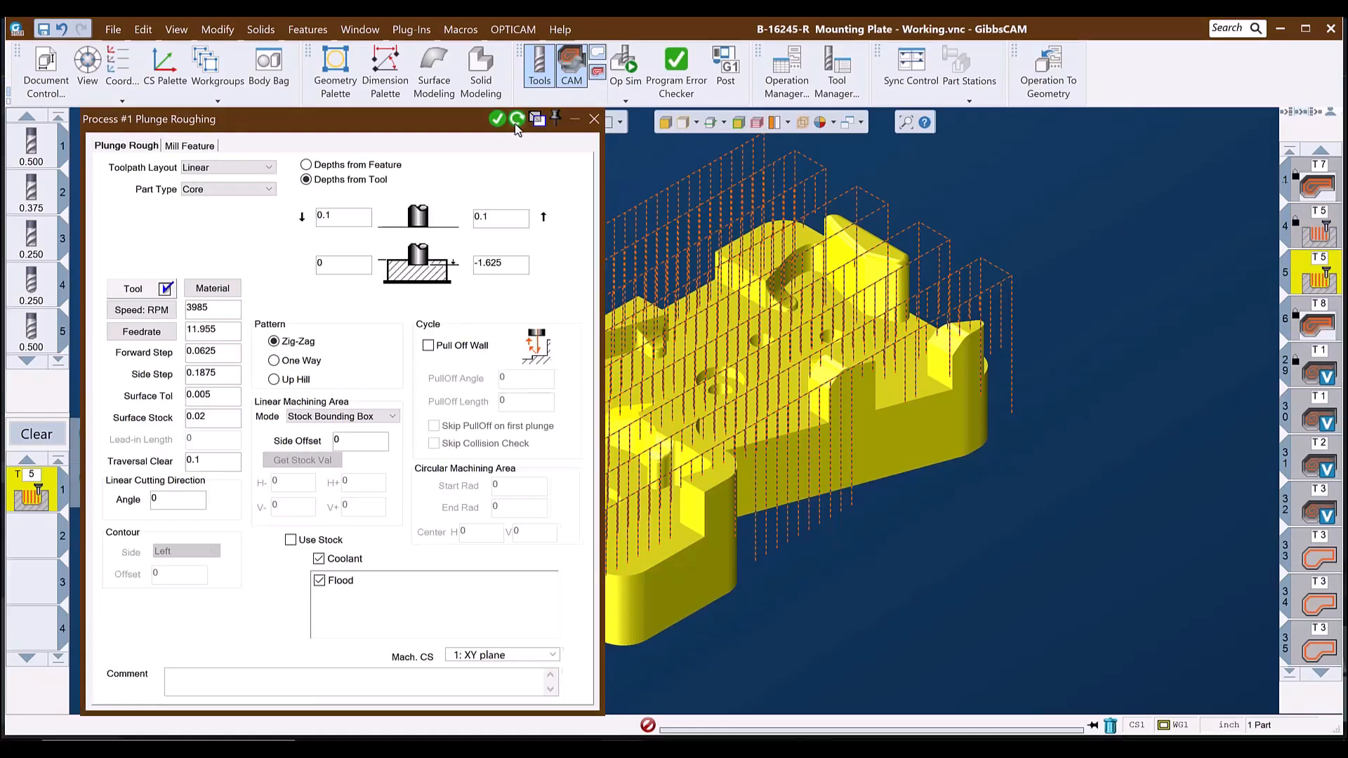
{"action": "left_click", "coordinate": [518, 119]}
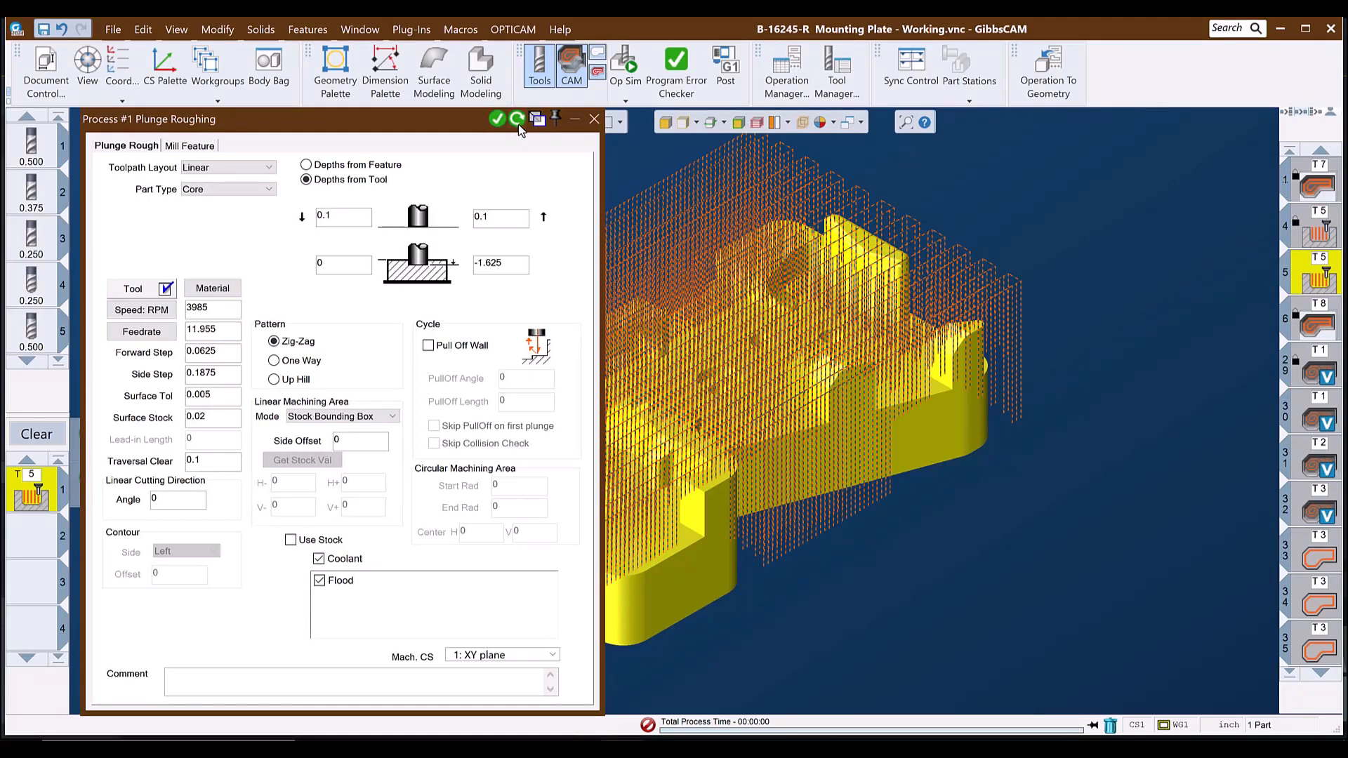
Simulate the regenerated plunge roughing toolpath in Op Sim at a faster playback speed, and close the simulation
{"action": "left_click", "coordinate": [624, 65]}
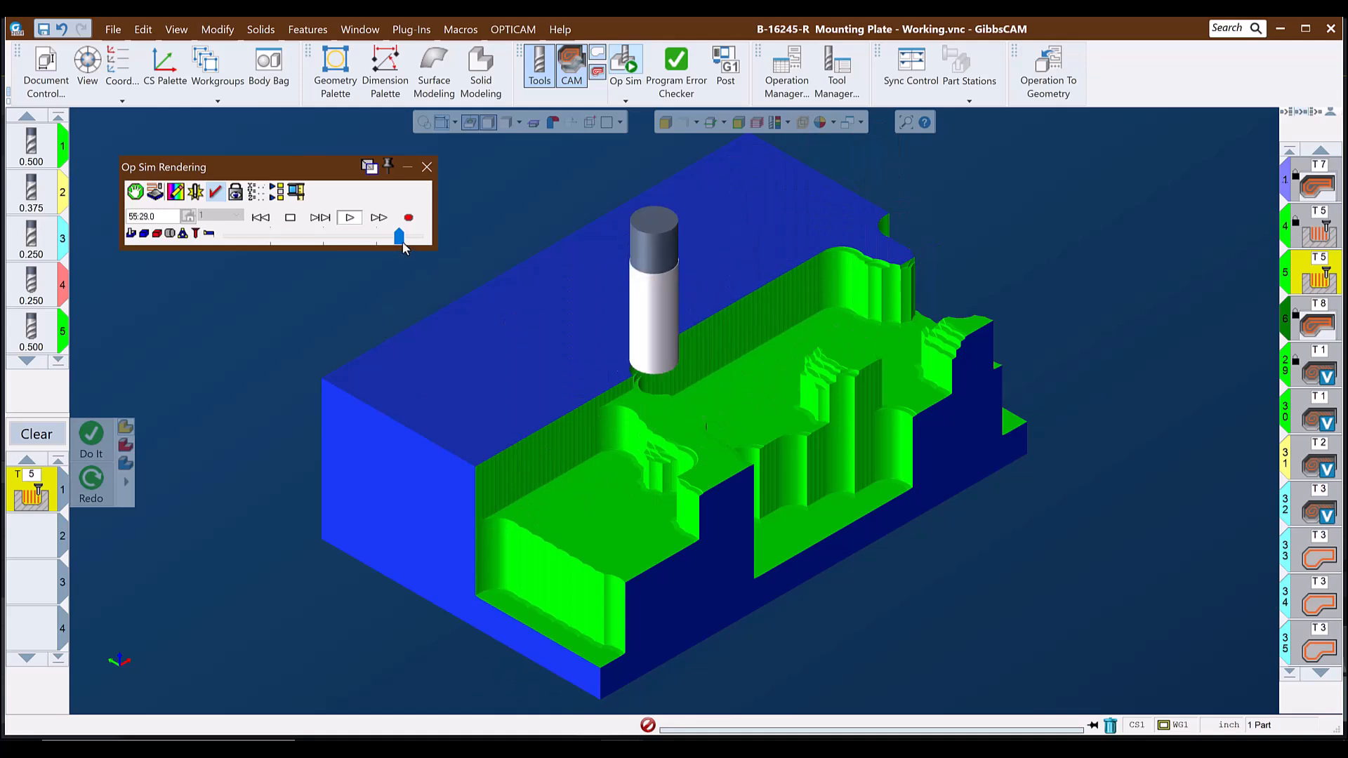
{"action": "left_click_drag", "start_coordinate": [403, 242], "coordinate": [408, 234]}
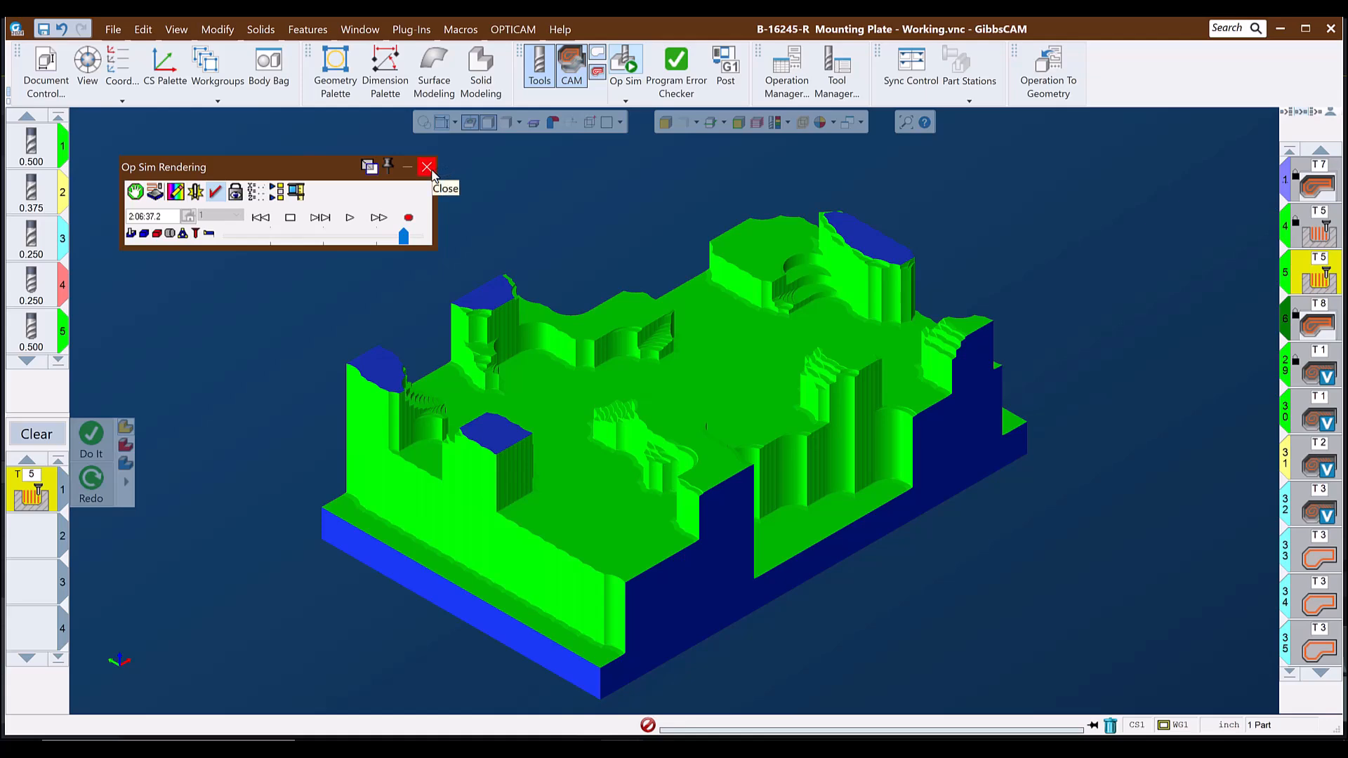
{"action": "left_click", "coordinate": [427, 167]}
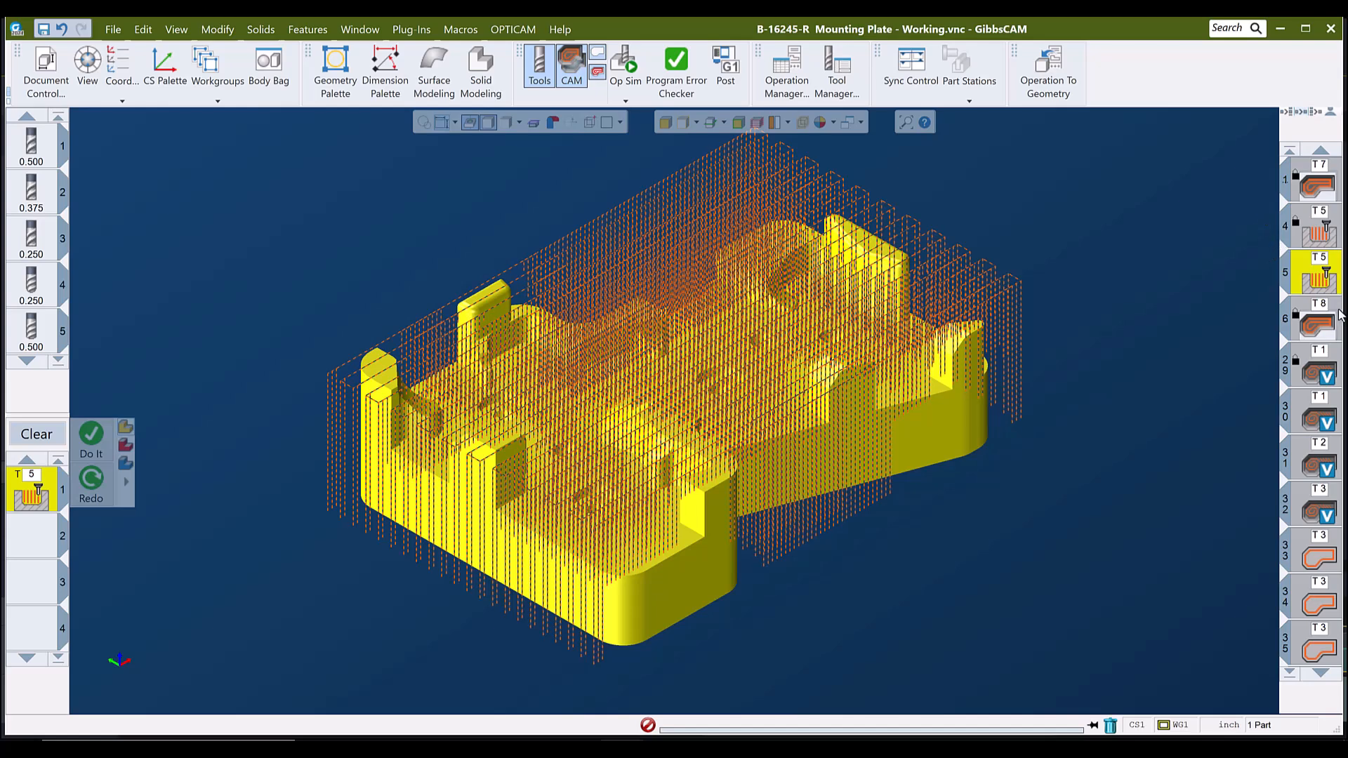
Deactivate plunge roughing operation 5, activate the tool 8 roughing group at operation 6, and load its process and toolpath
{"action": "right_click", "coordinate": [1318, 275]}
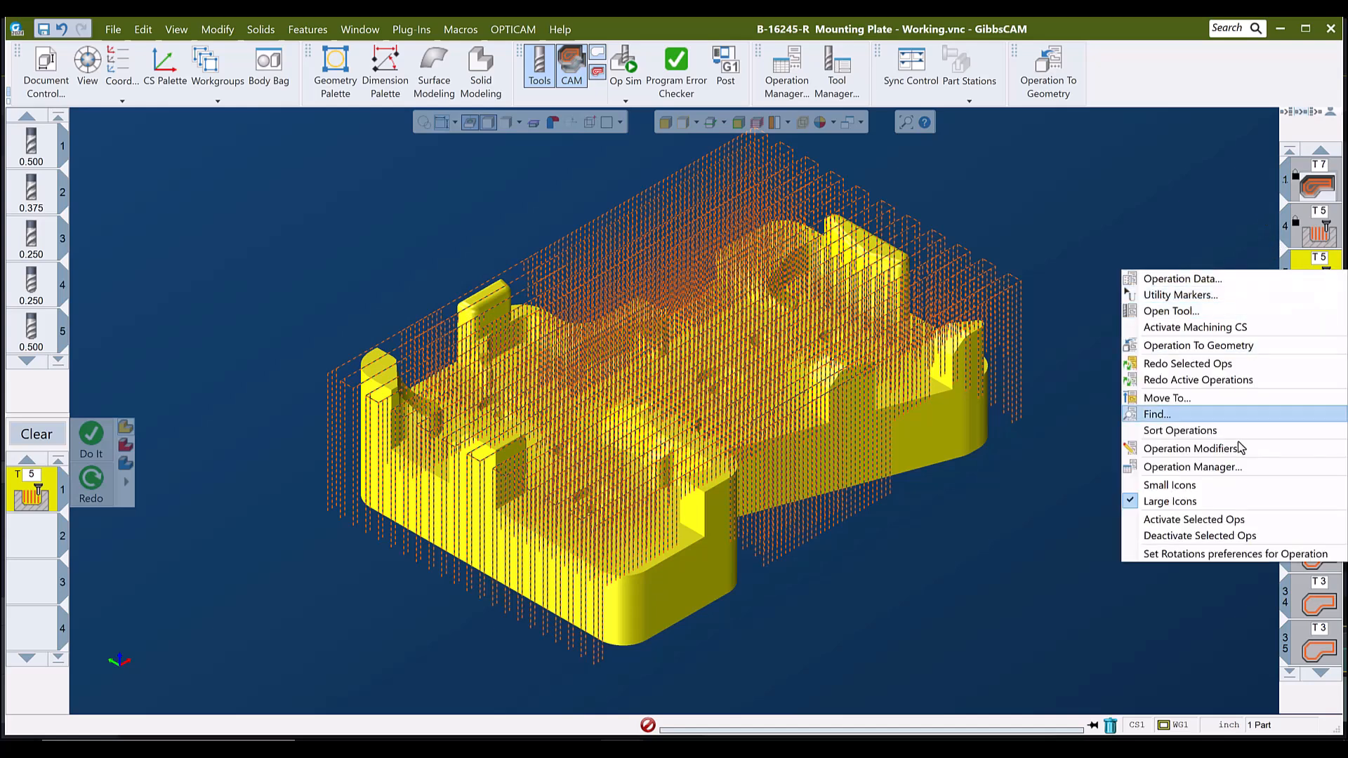
{"action": "left_click", "coordinate": [1186, 536]}
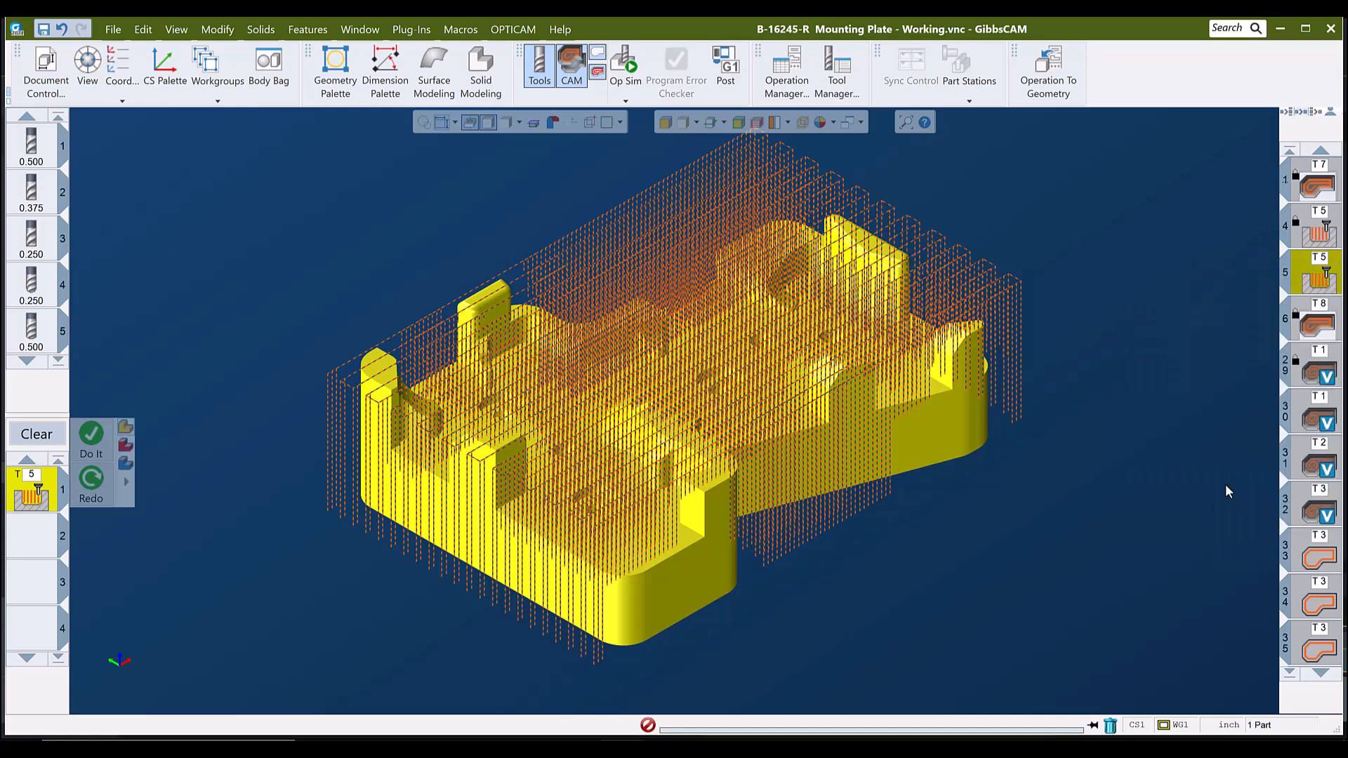
{"action": "right_click", "coordinate": [1313, 322]}
{"action": "left_click", "coordinate": [1171, 575]}
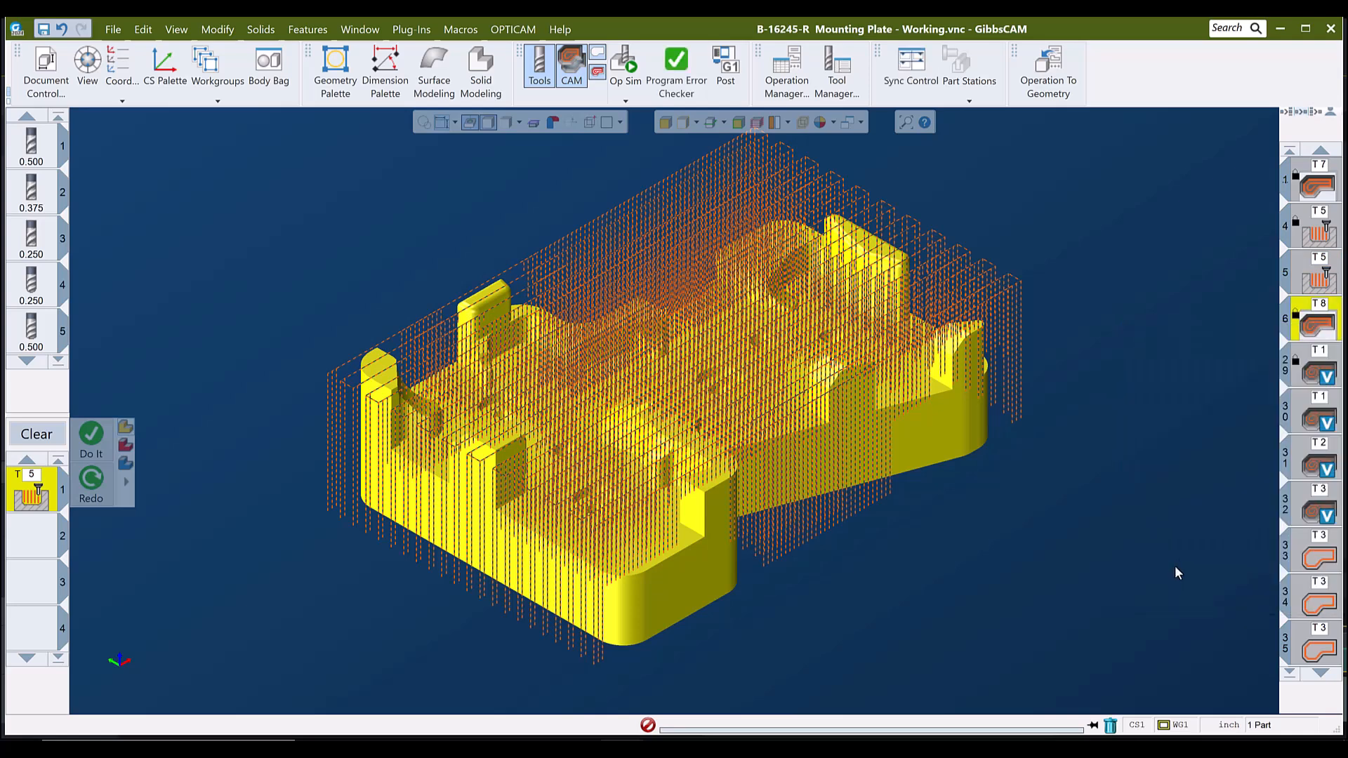
{"action": "double_click", "coordinate": [1320, 327]}
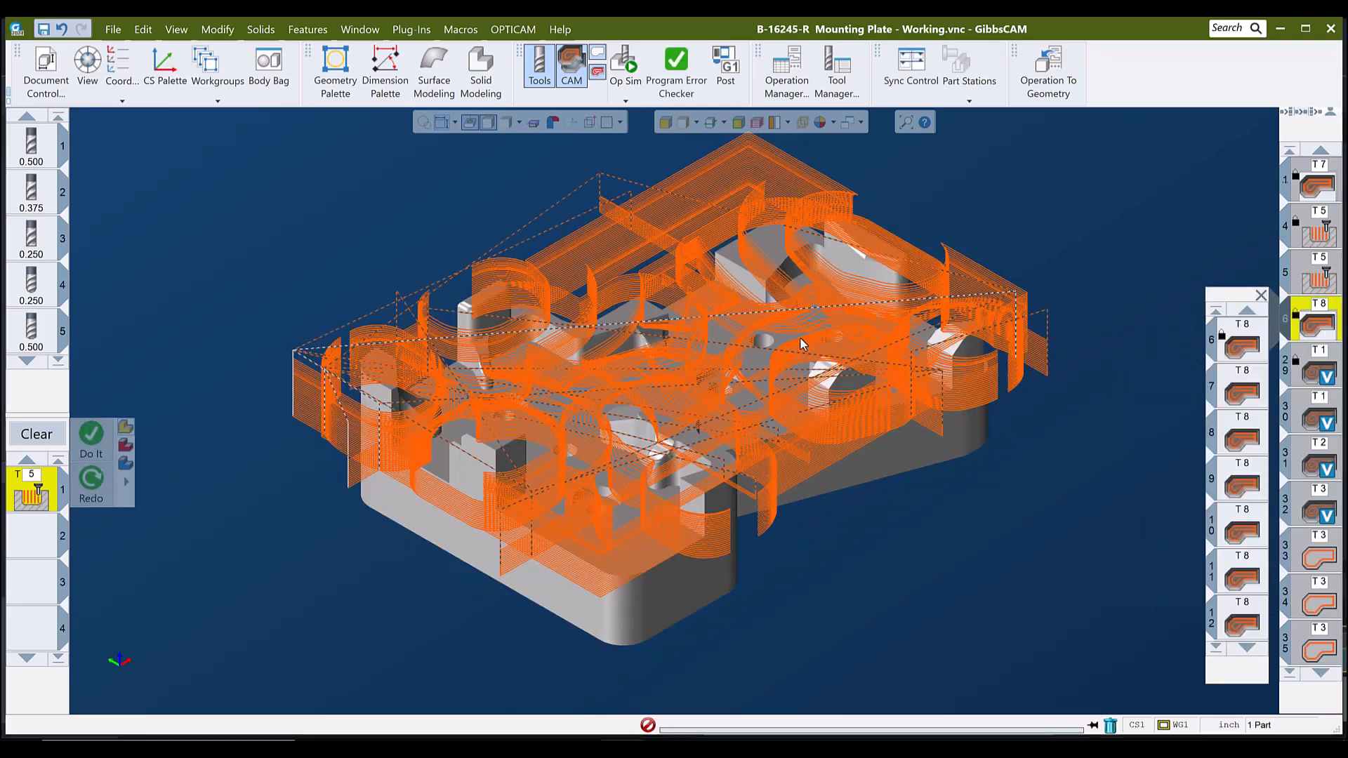
Simulate the tool 8 roughing operations in Op Sim, varying the playback speed to examine the shallow high-feed passes
{"action": "left_click", "coordinate": [624, 64]}
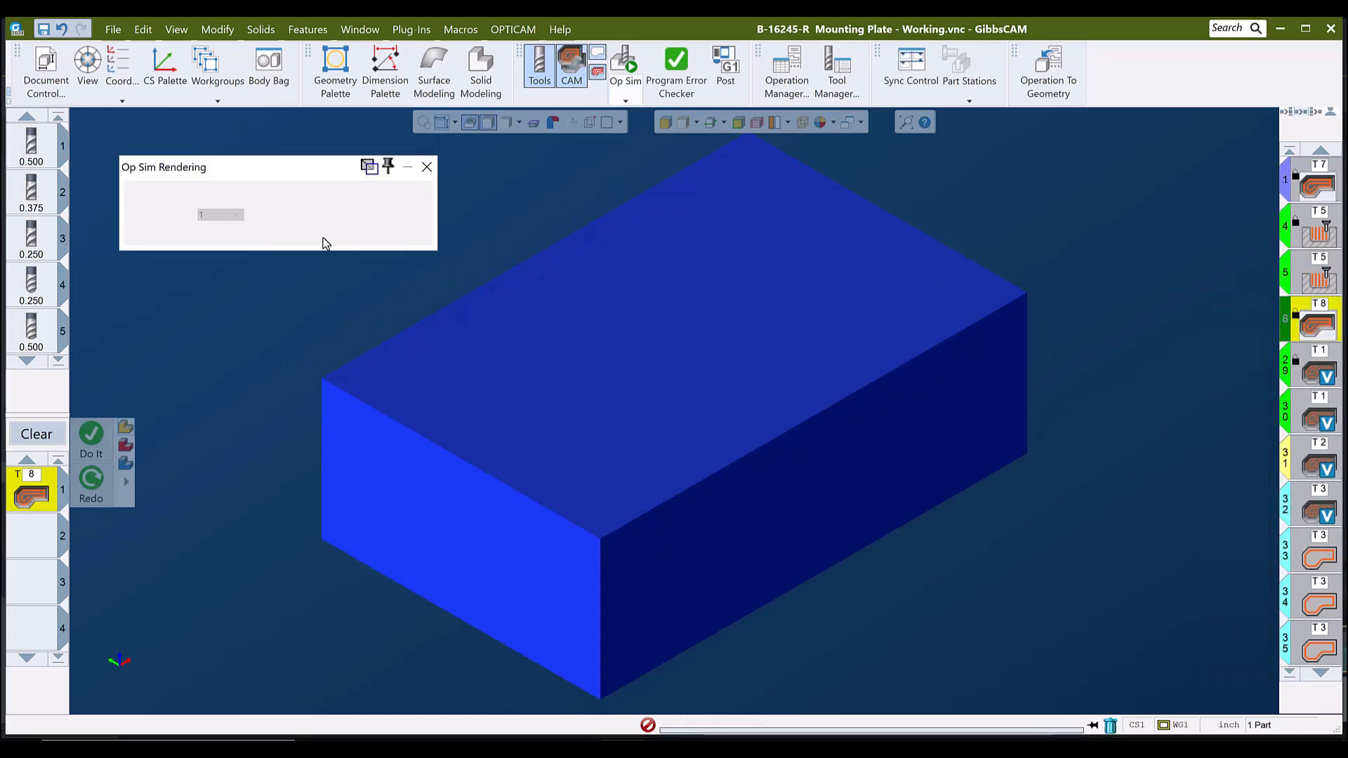
{"action": "left_click", "coordinate": [351, 218]}
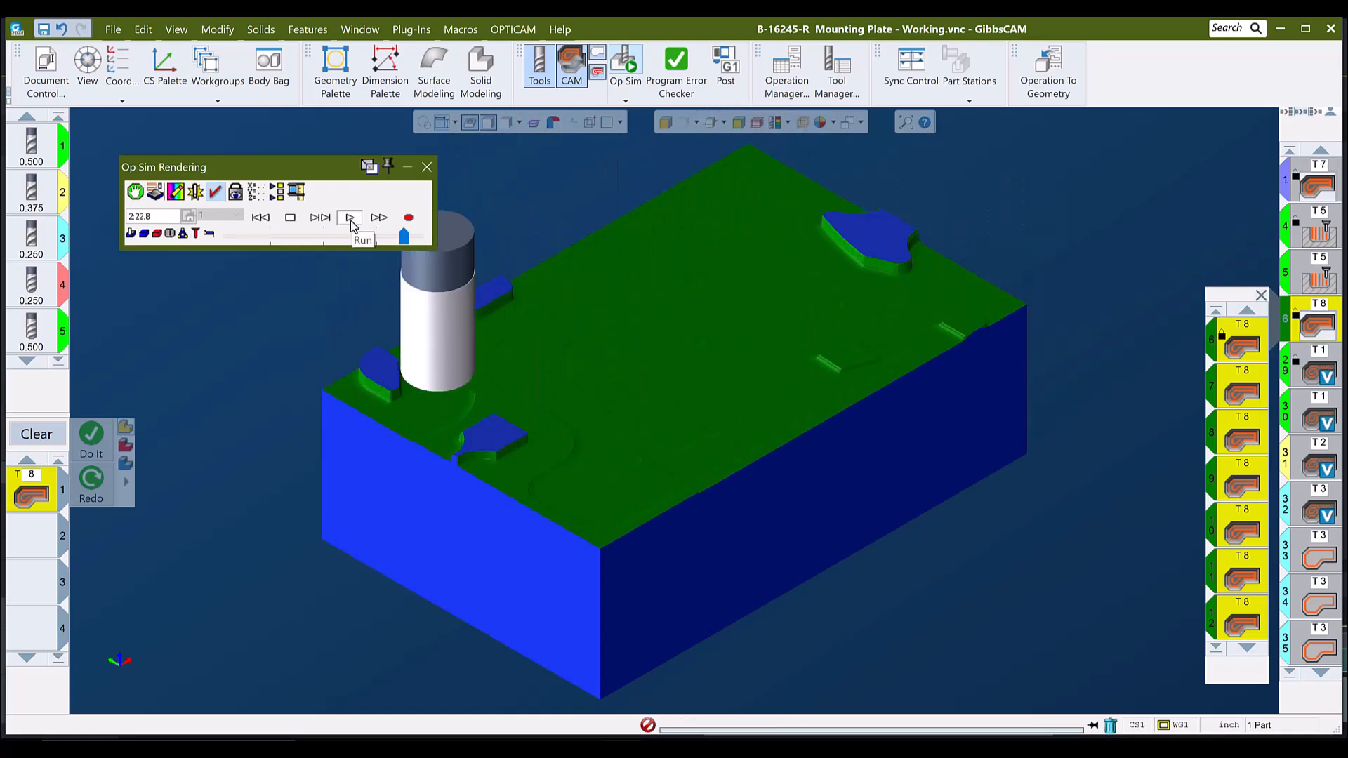
{"action": "left_click", "coordinate": [355, 239]}
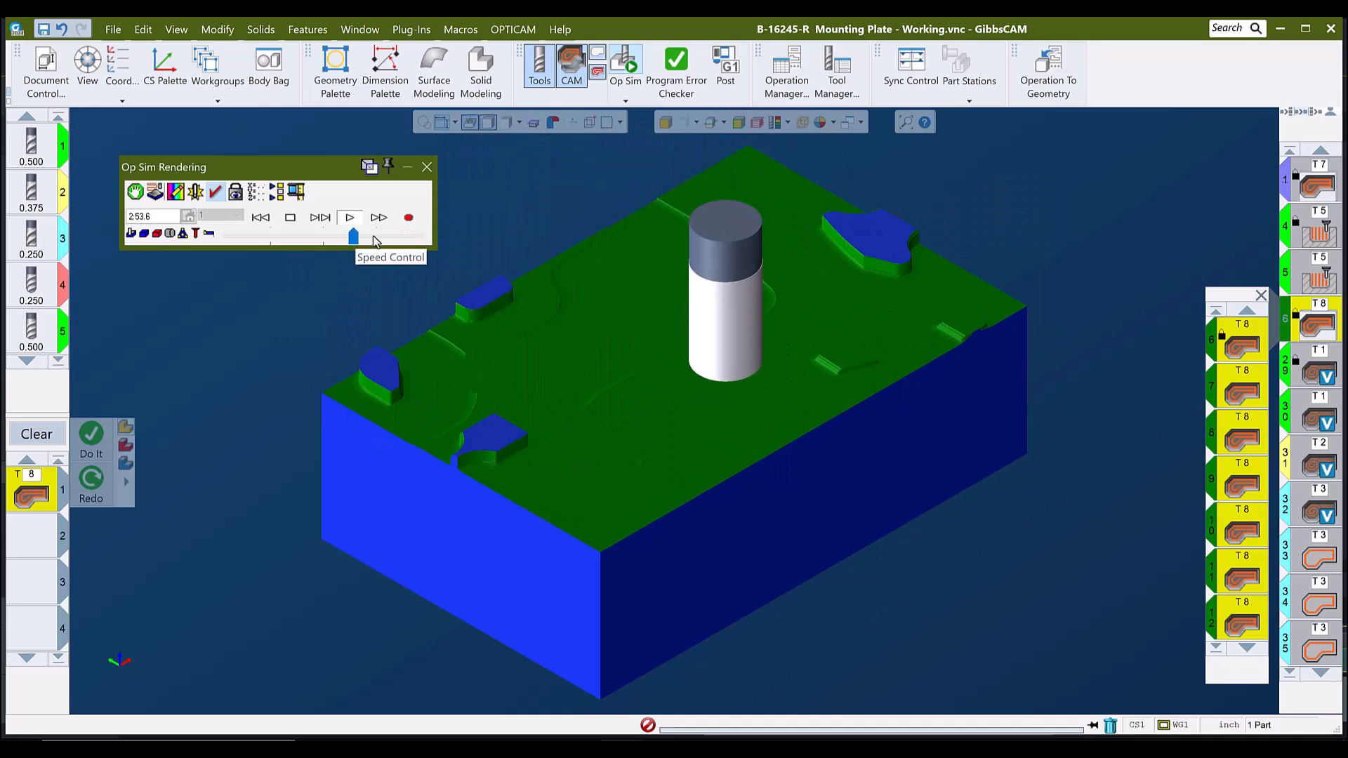
{"action": "left_click", "coordinate": [378, 238]}
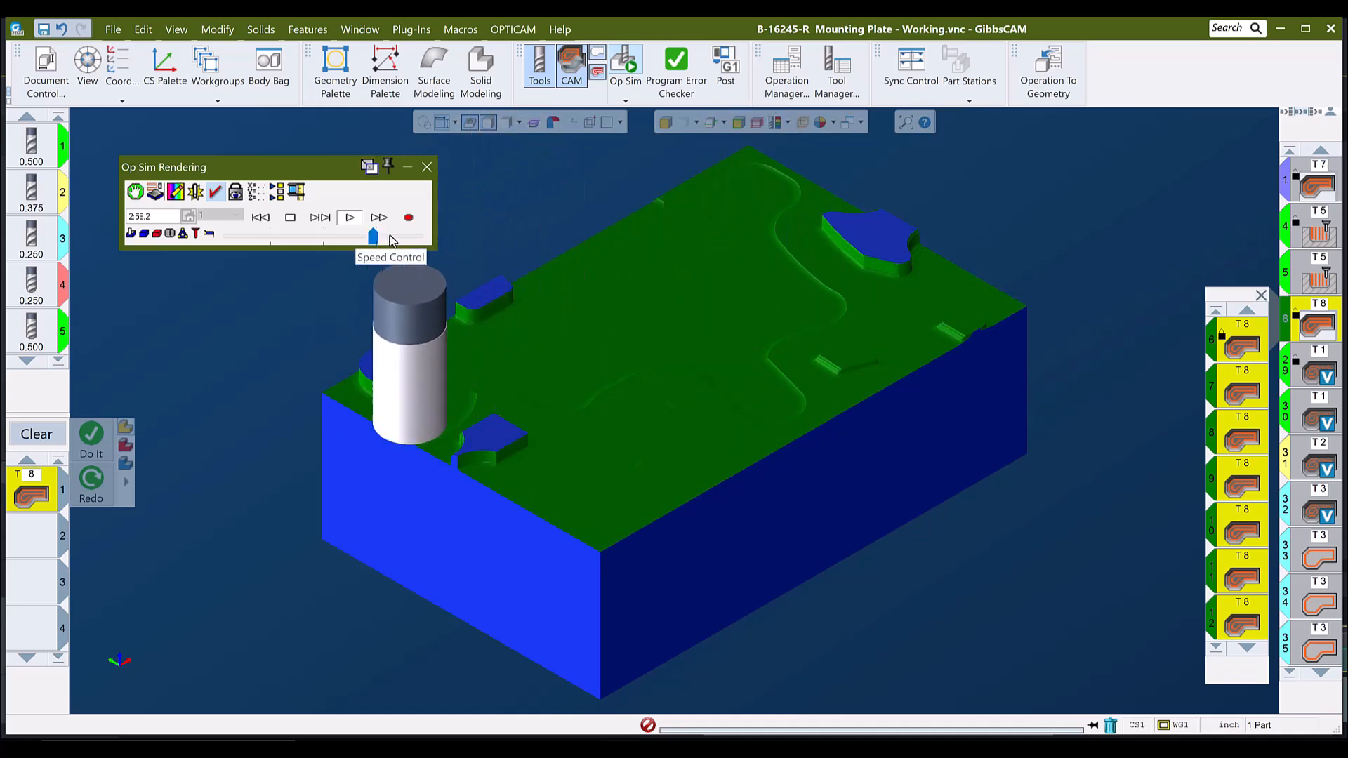
{"action": "left_click", "coordinate": [391, 239]}
{"action": "left_click_drag", "start_coordinate": [391, 239], "coordinate": [377, 240]}
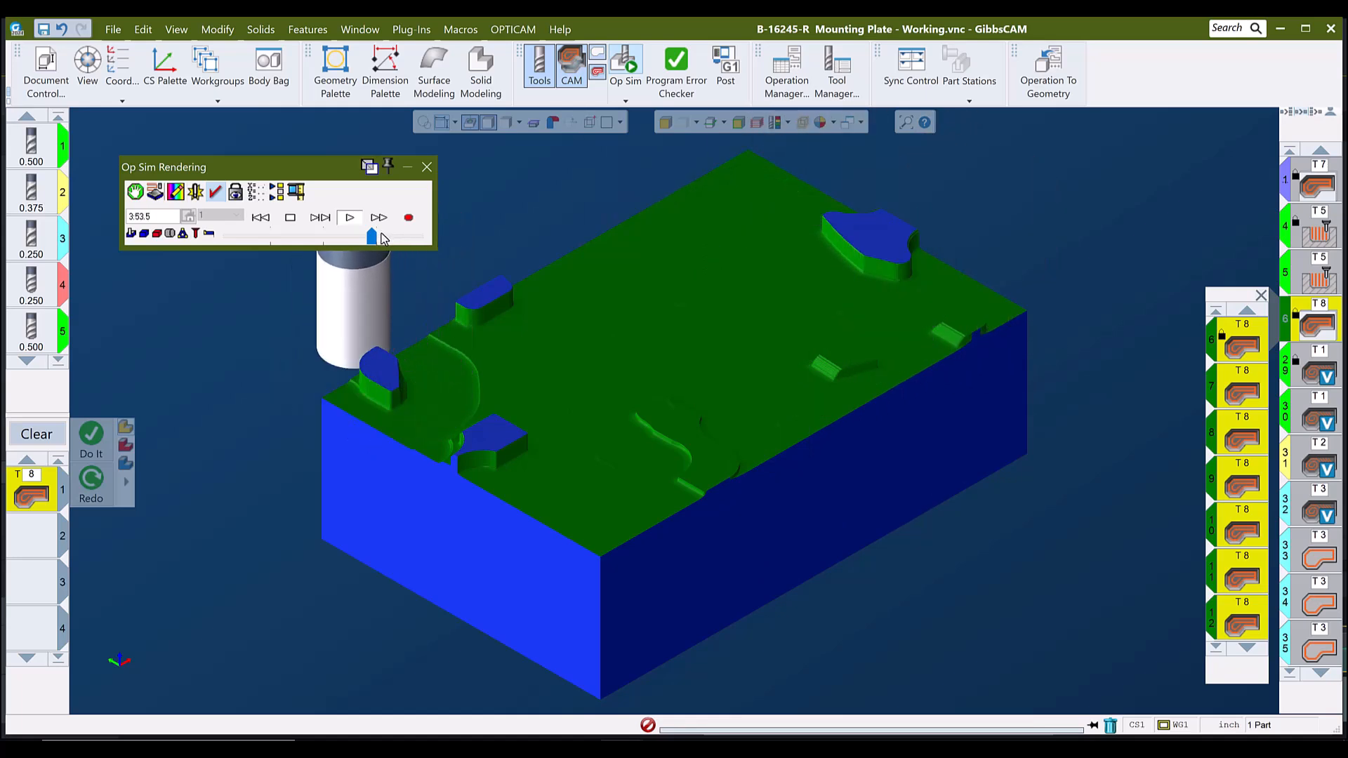
{"action": "left_click_drag", "start_coordinate": [383, 234], "coordinate": [389, 235]}
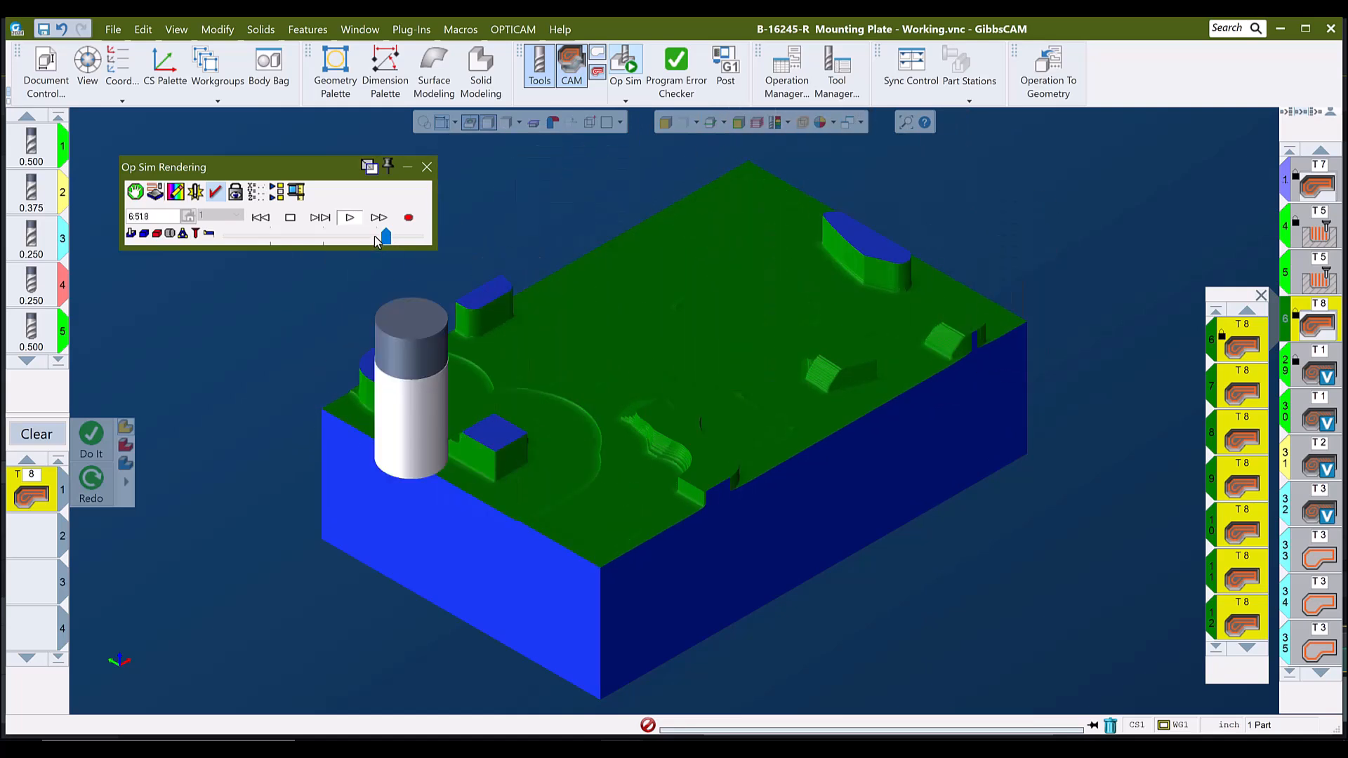
{"action": "left_click_drag", "start_coordinate": [385, 238], "coordinate": [371, 237]}
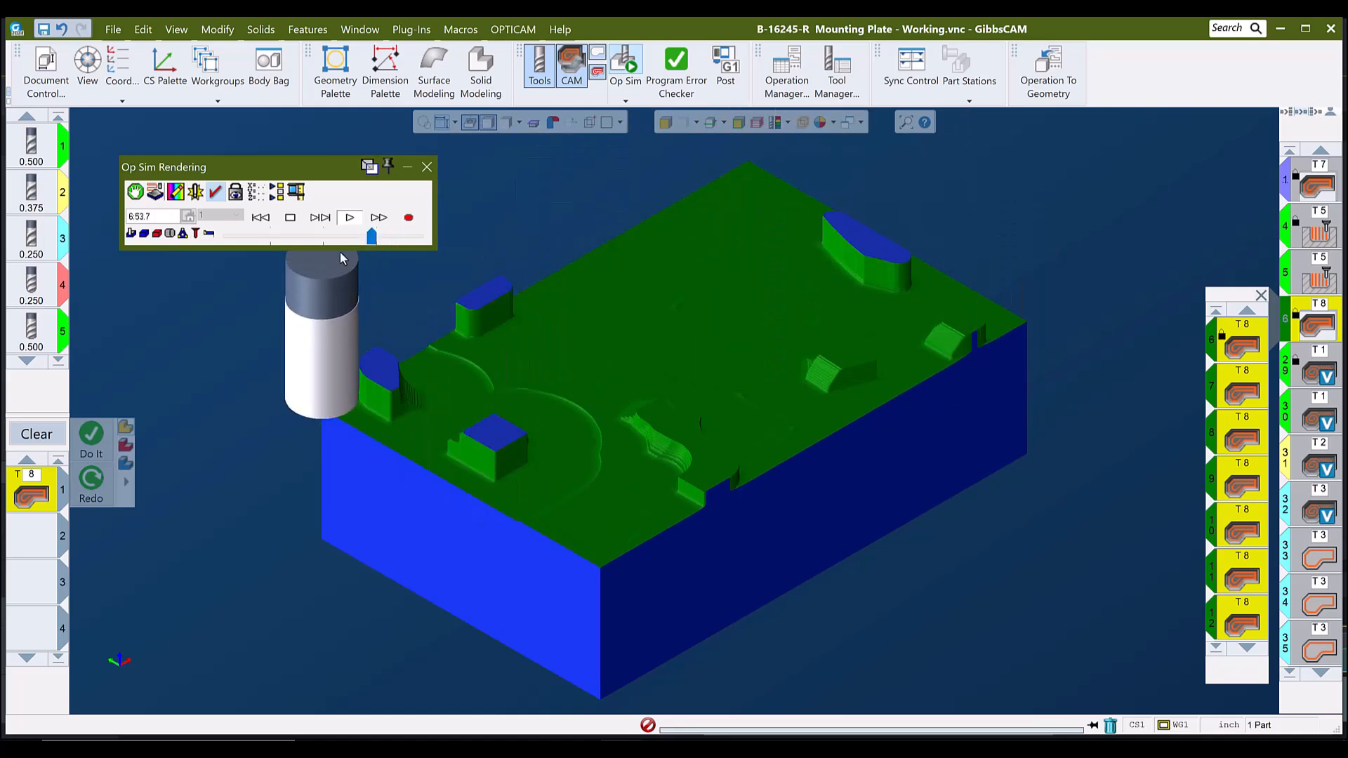
Review the roughing process's desired Z step, cut width and entry feed during the simulation, and close both the process and the simulation
{"action": "double_click", "coordinate": [40, 497]}
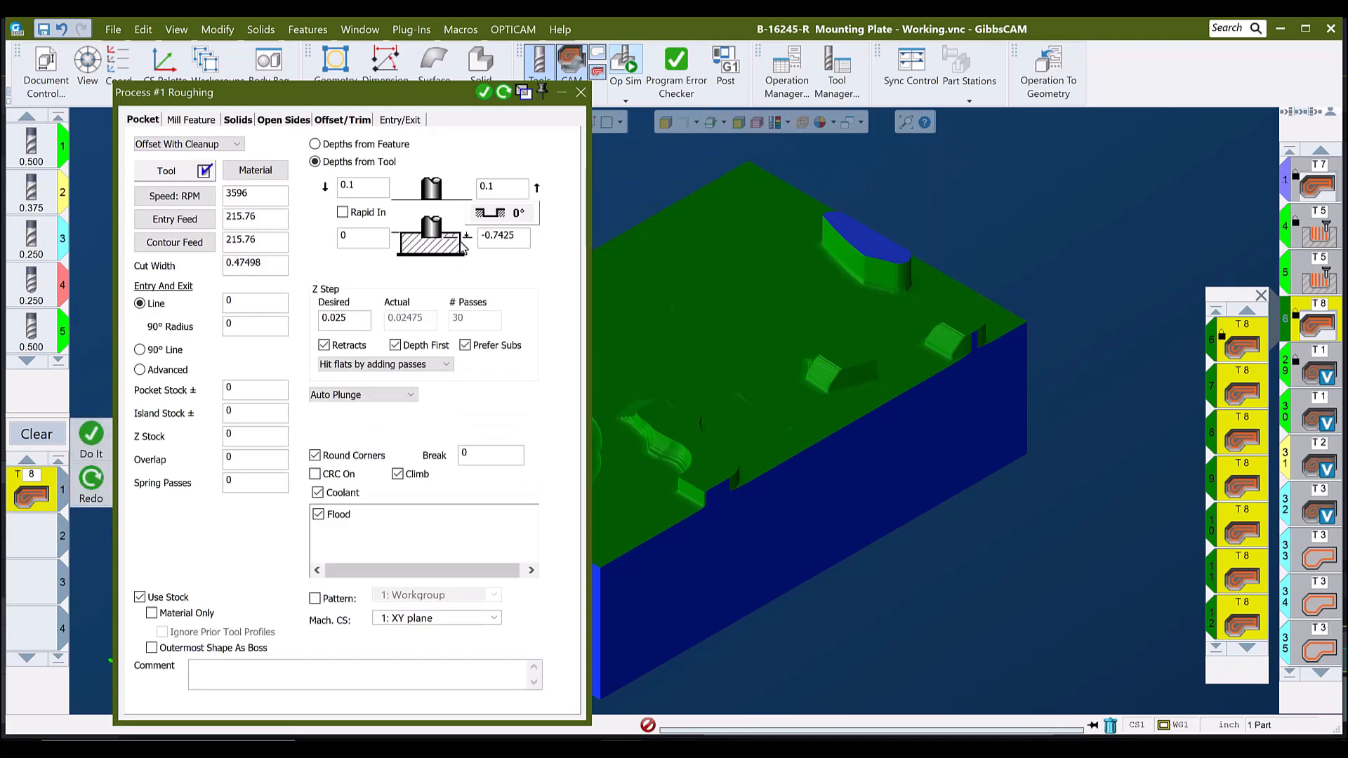
{"action": "left_click_drag", "start_coordinate": [351, 320], "coordinate": [341, 321]}
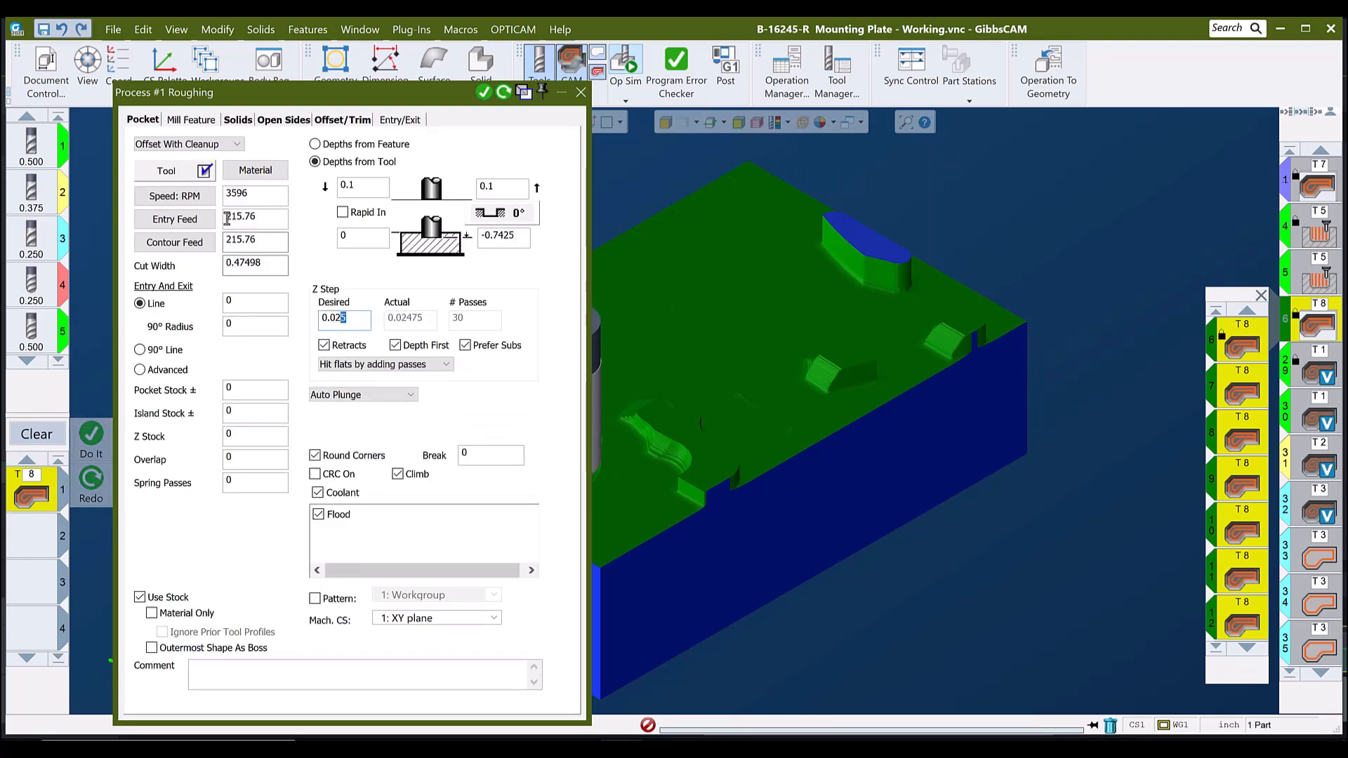
{"action": "left_click_drag", "start_coordinate": [259, 264], "coordinate": [188, 265]}
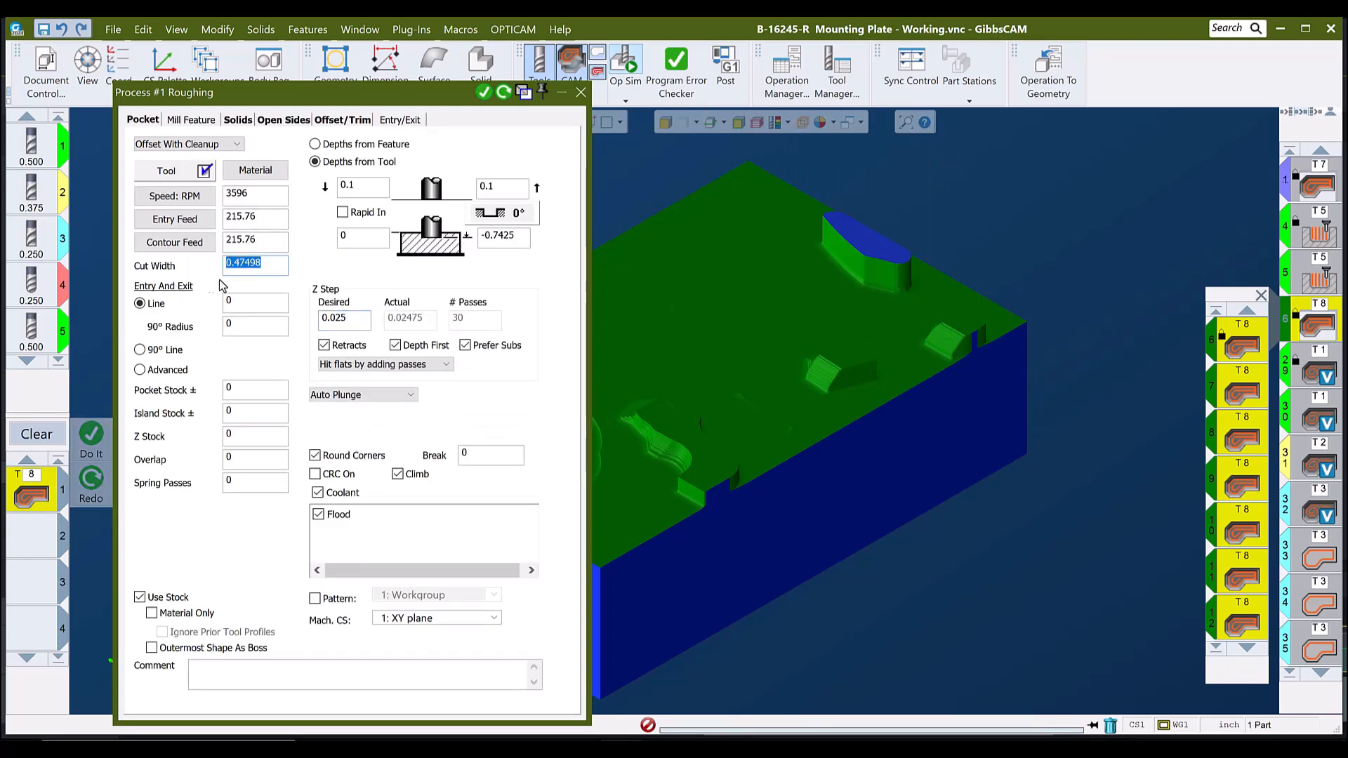
{"action": "left_click_drag", "start_coordinate": [286, 219], "coordinate": [210, 220]}
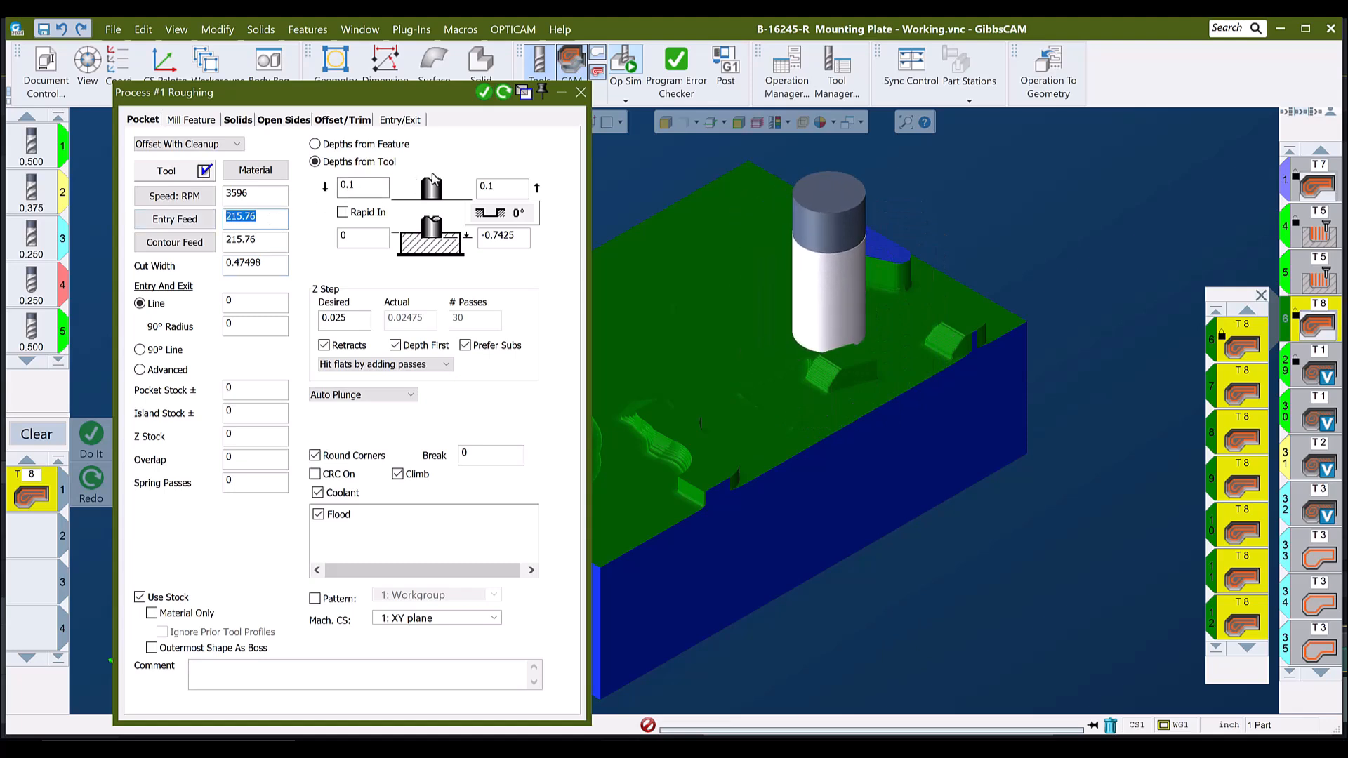
{"action": "left_click", "coordinate": [580, 92]}
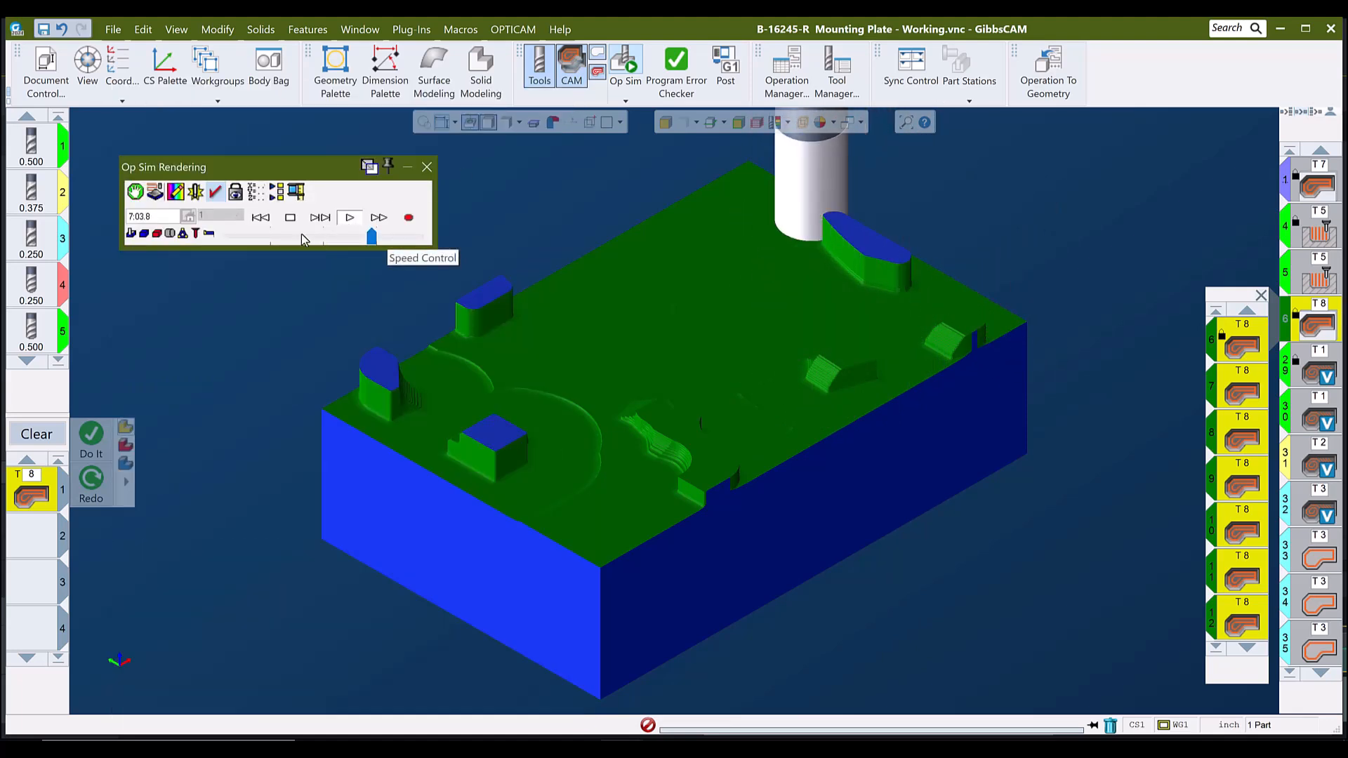
{"action": "left_click_drag", "start_coordinate": [372, 237], "coordinate": [387, 238]}
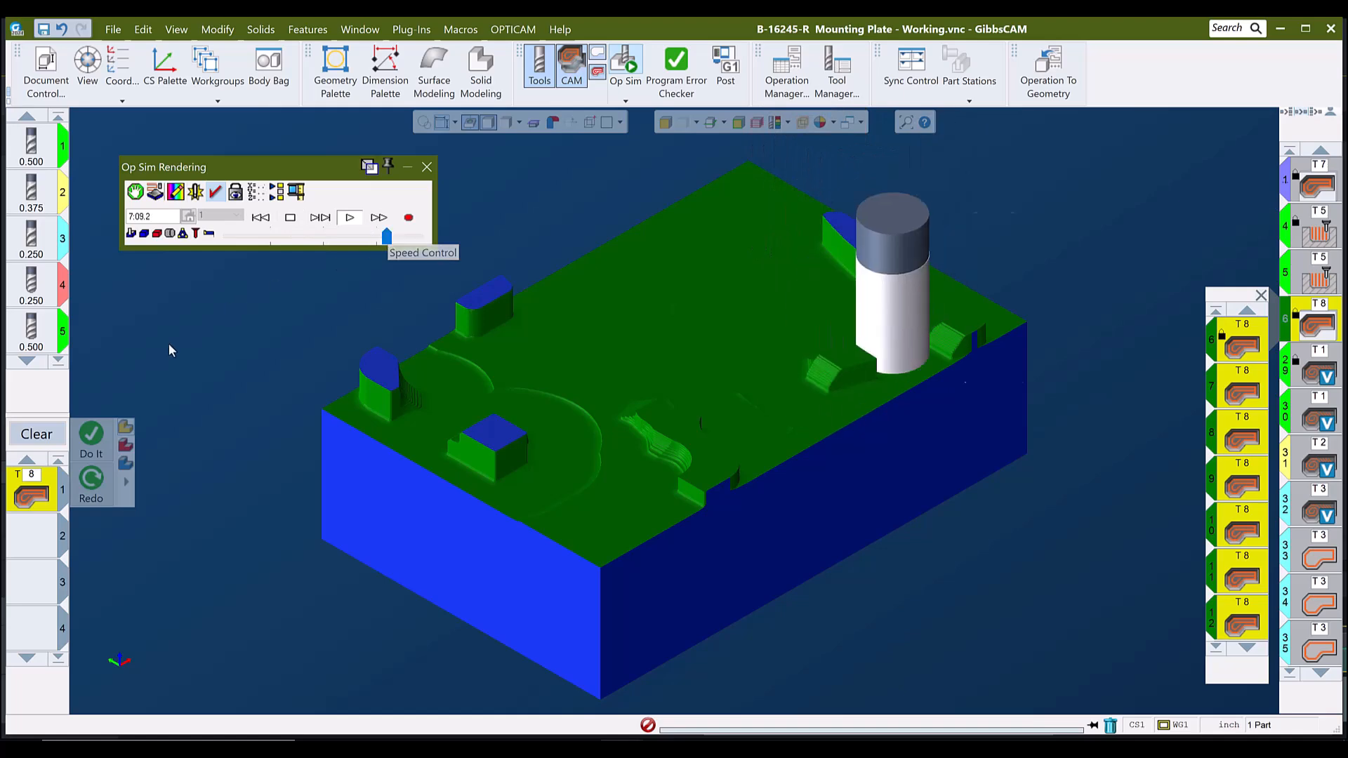
{"action": "left_click", "coordinate": [427, 167]}
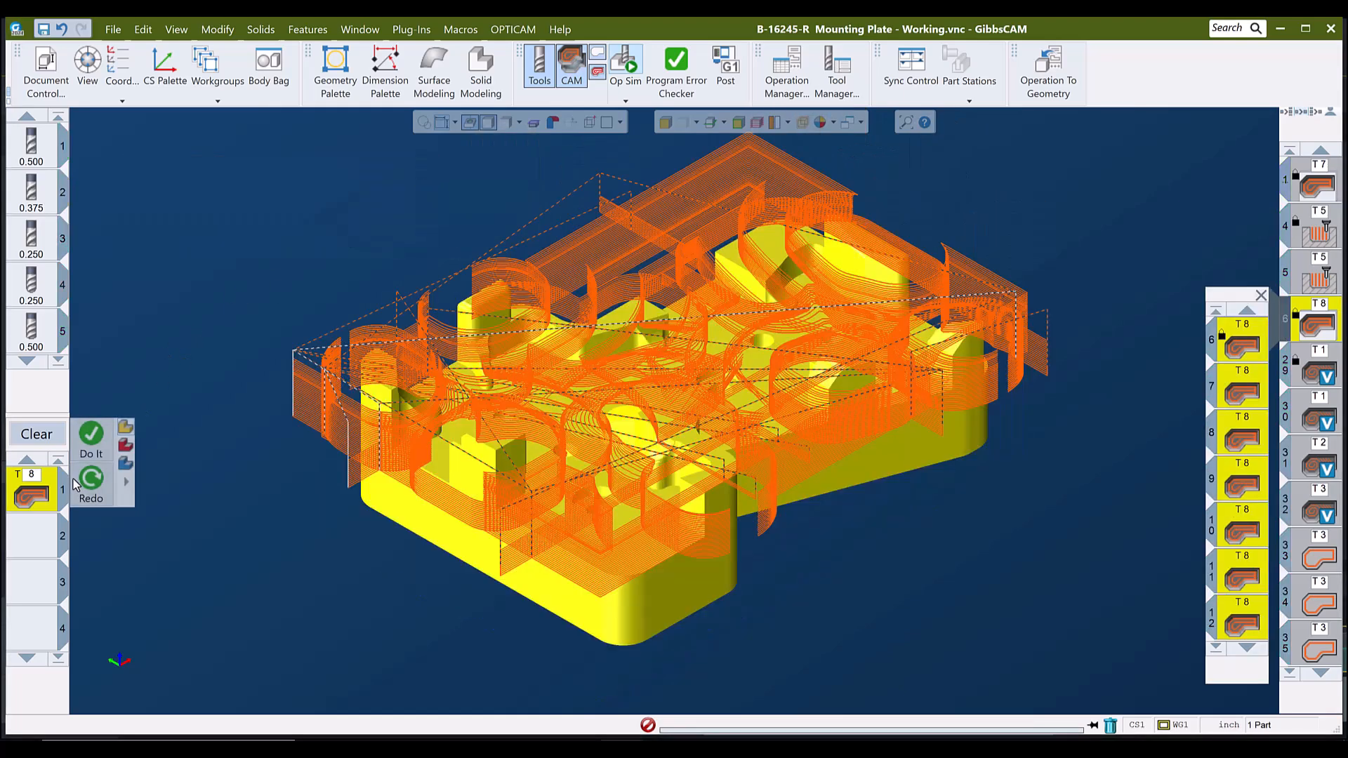
Reopen the tool 8 roughing process and review its pocketing type options, entry feed, contour feed and cut width
{"action": "double_click", "coordinate": [30, 498]}
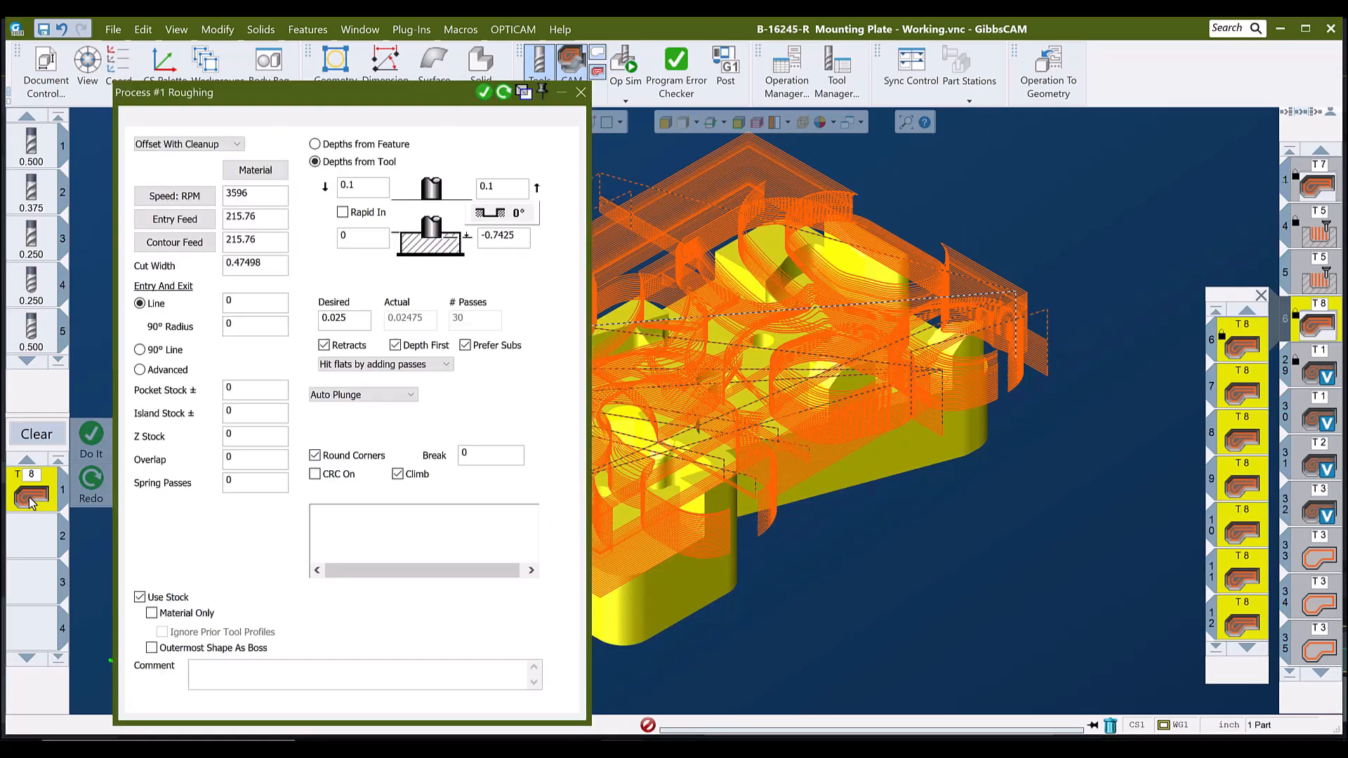
{"action": "left_click", "coordinate": [161, 146]}
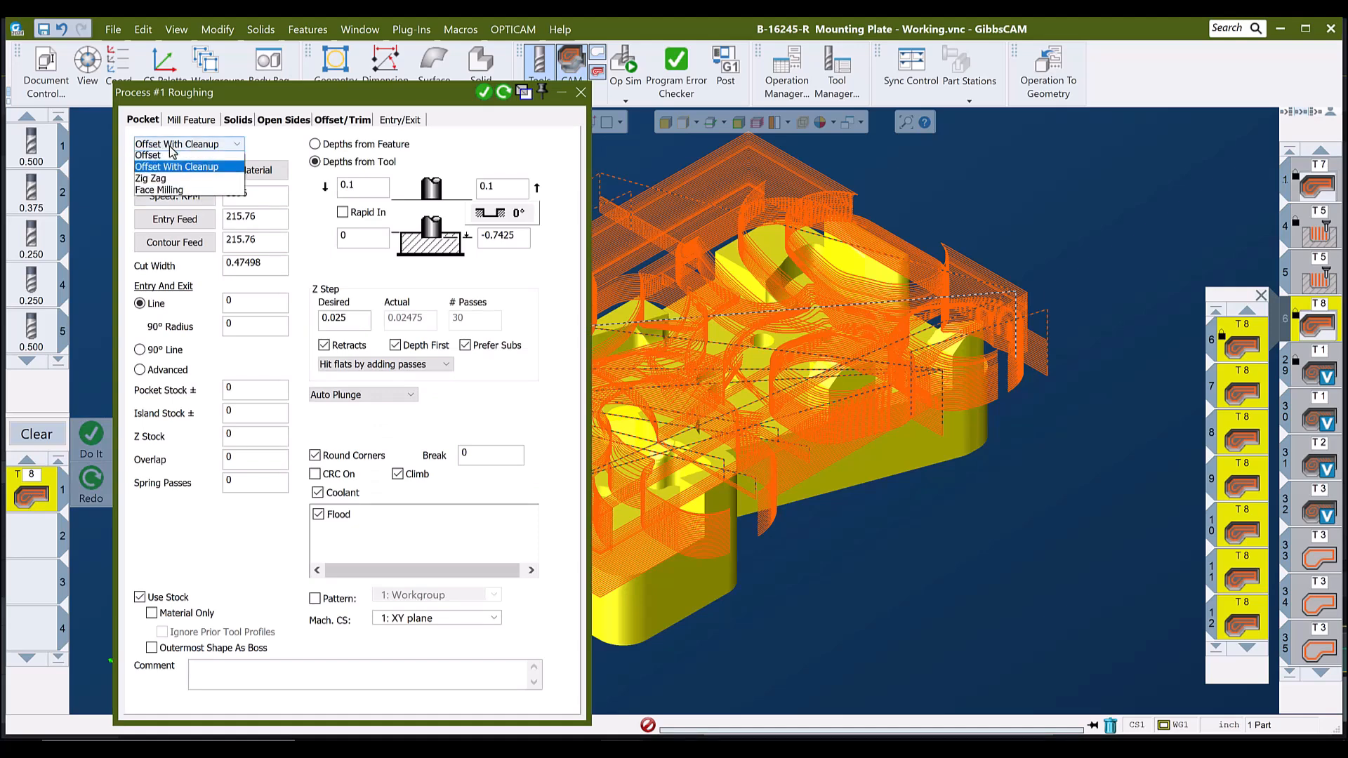
{"action": "left_click", "coordinate": [169, 147]}
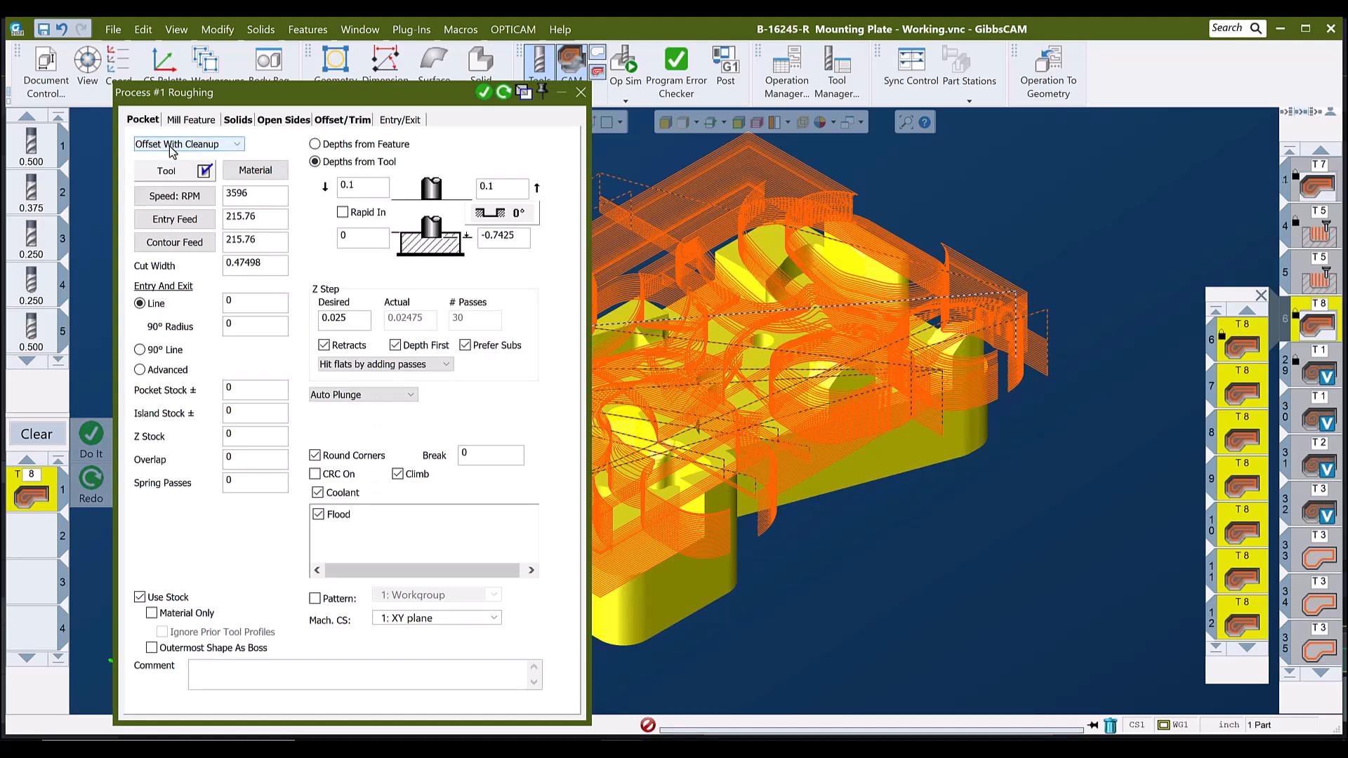
{"action": "left_click", "coordinate": [268, 223]}
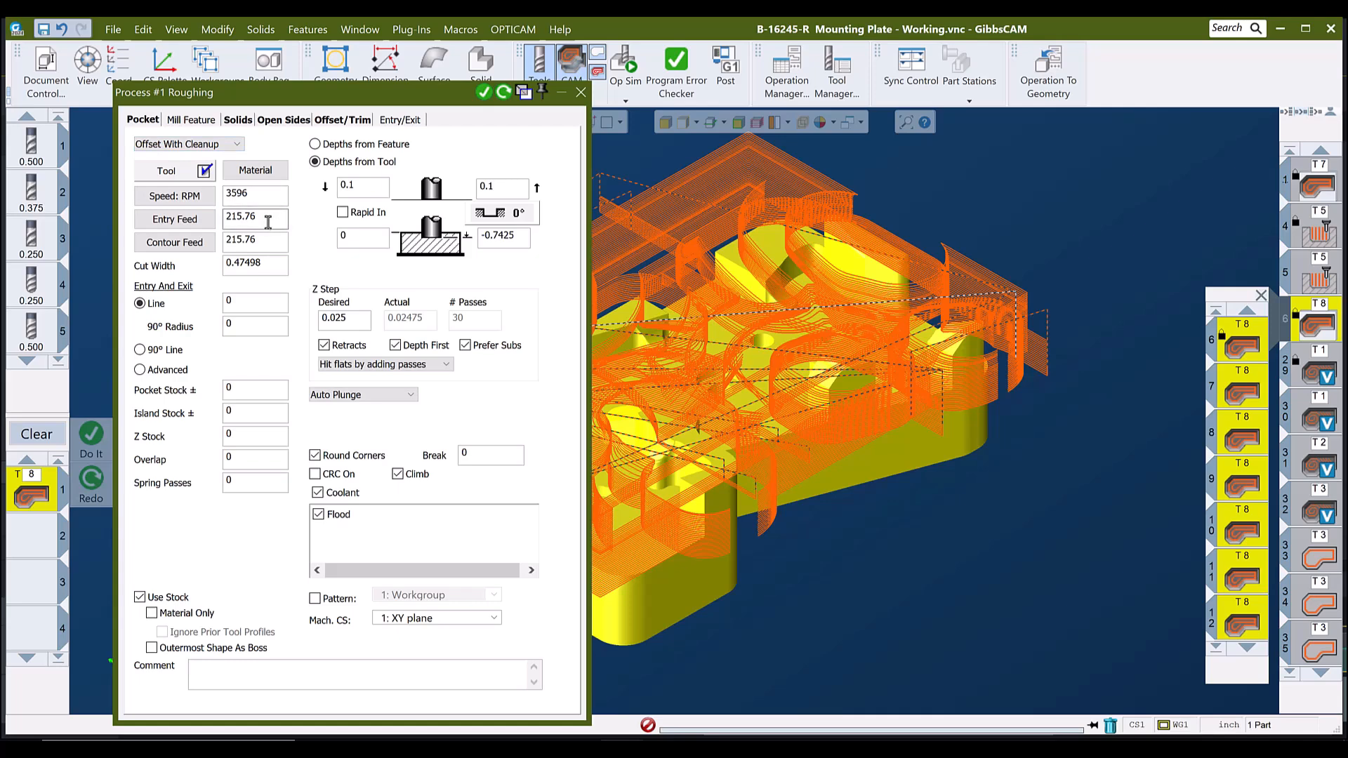
{"action": "left_click", "coordinate": [270, 264]}
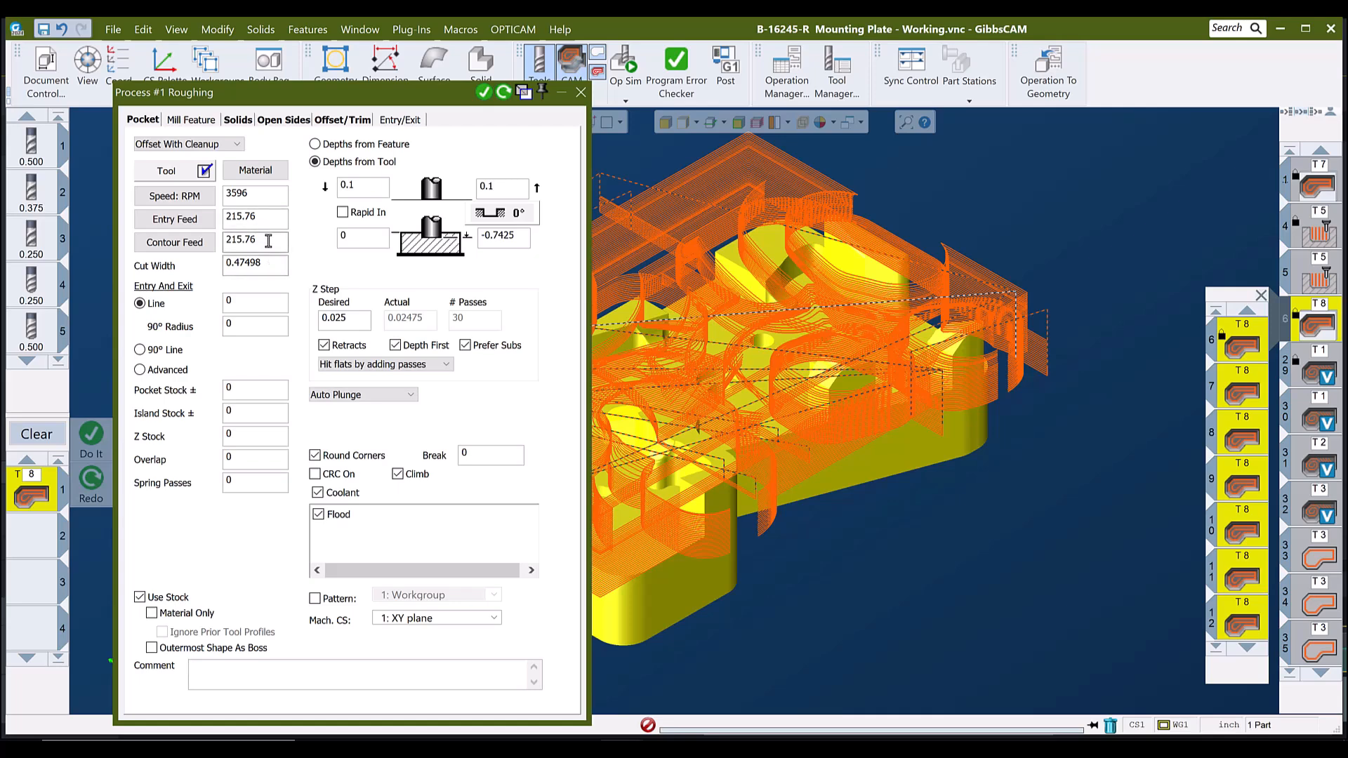
{"action": "double_click", "coordinate": [247, 240]}
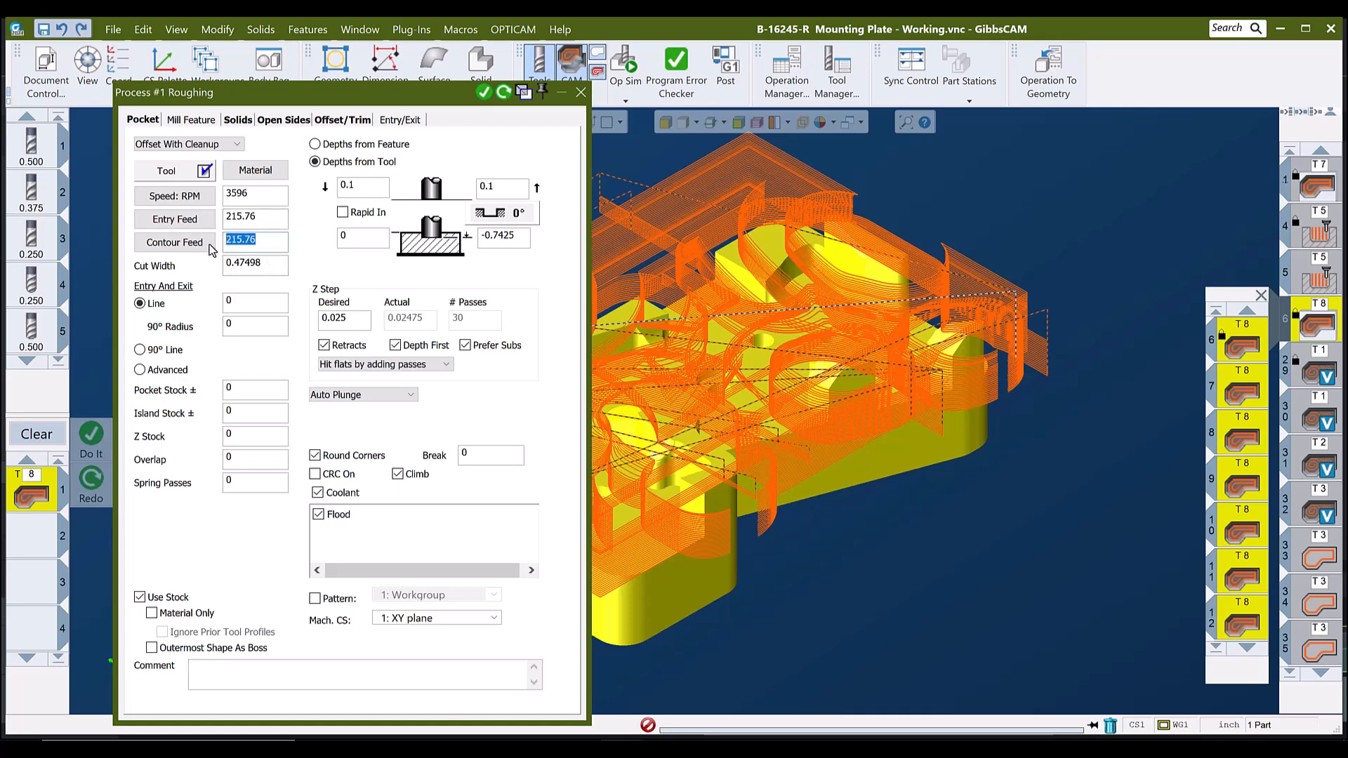
{"action": "double_click", "coordinate": [272, 263]}
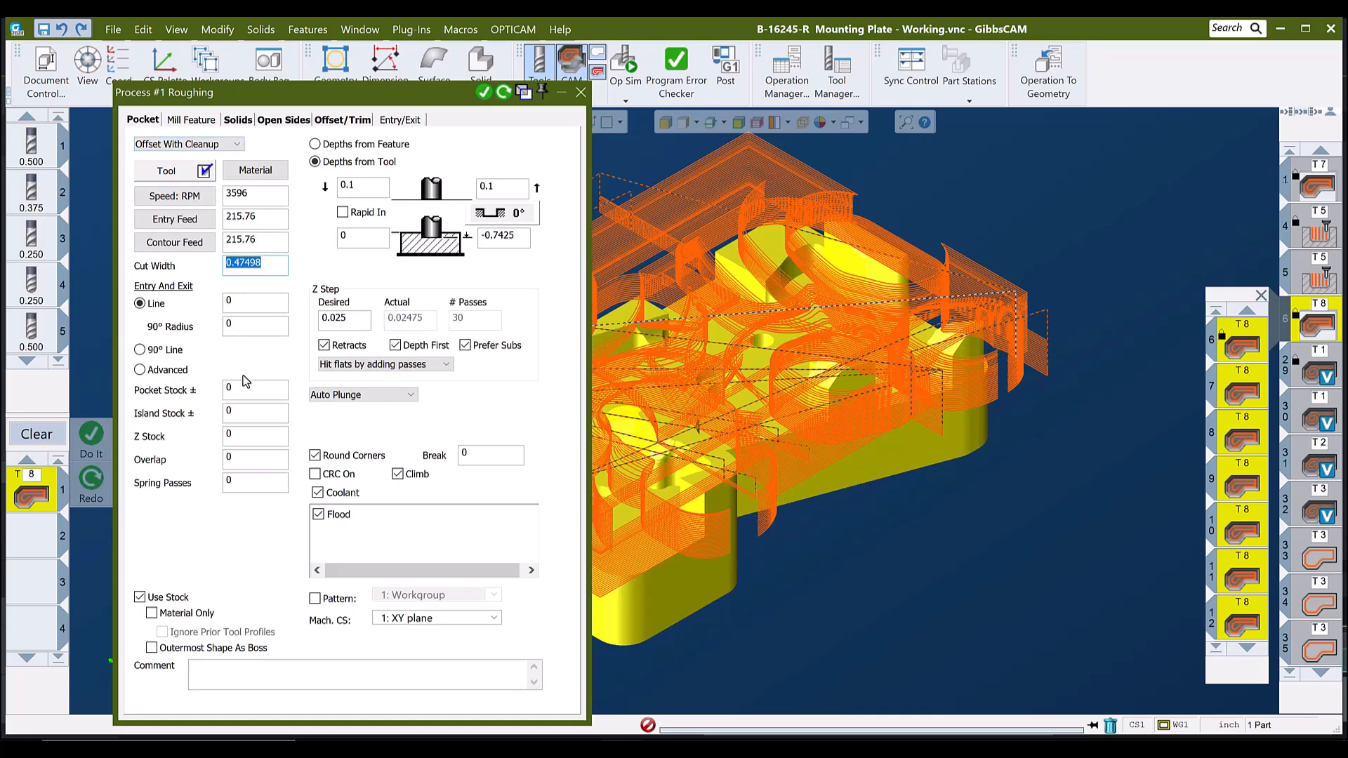
Review the Pocket Stock and Island Stock fields and inspect the roughing toolpath around the part from another angle
{"action": "left_click", "coordinate": [229, 390]}
{"action": "left_click", "coordinate": [228, 412]}
{"action": "mouse_move", "coordinate": [767, 478]}
{"action": "middle_mouse_down"}
{"action": "mouse_move", "coordinate": [807, 468]}
{"action": "mouse_move", "coordinate": [753, 486]}
{"action": "middle_mouse_up"}
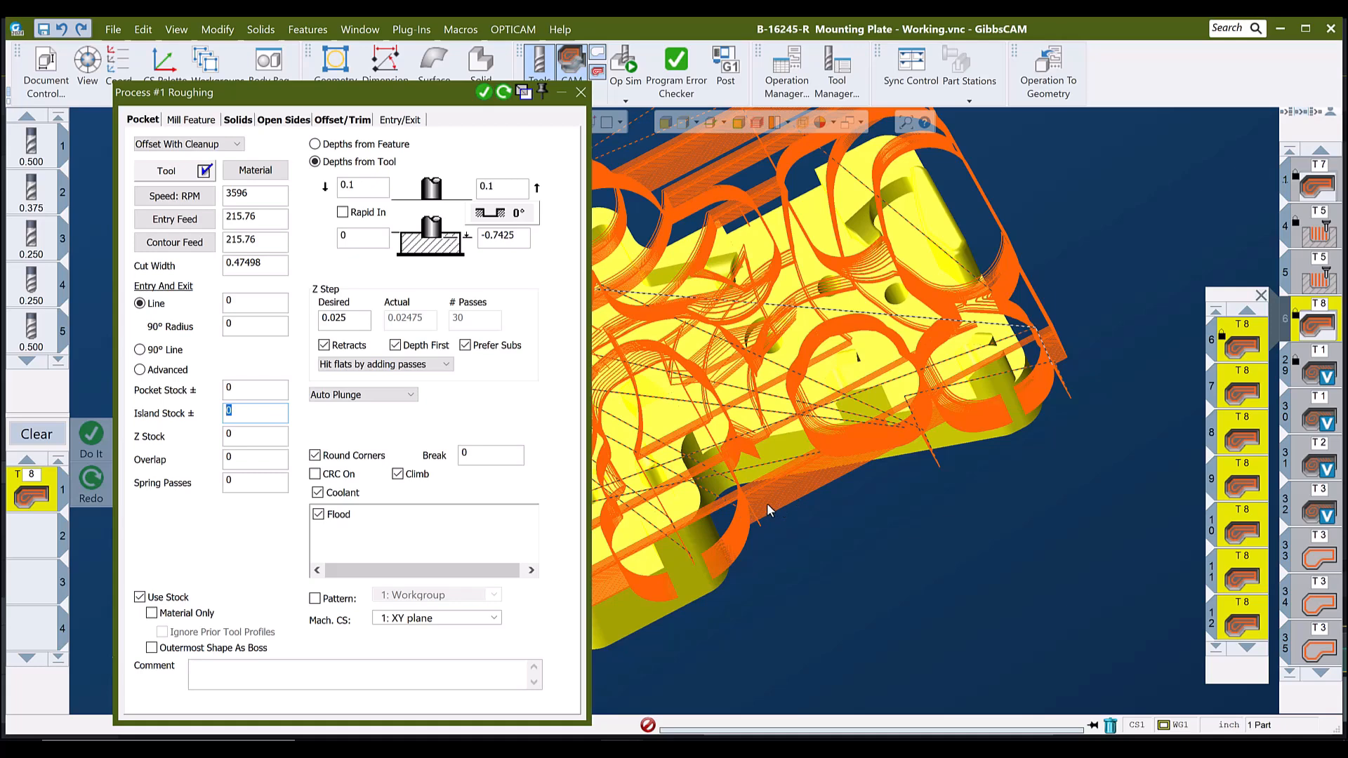
{"action": "key", "text": "Return"}
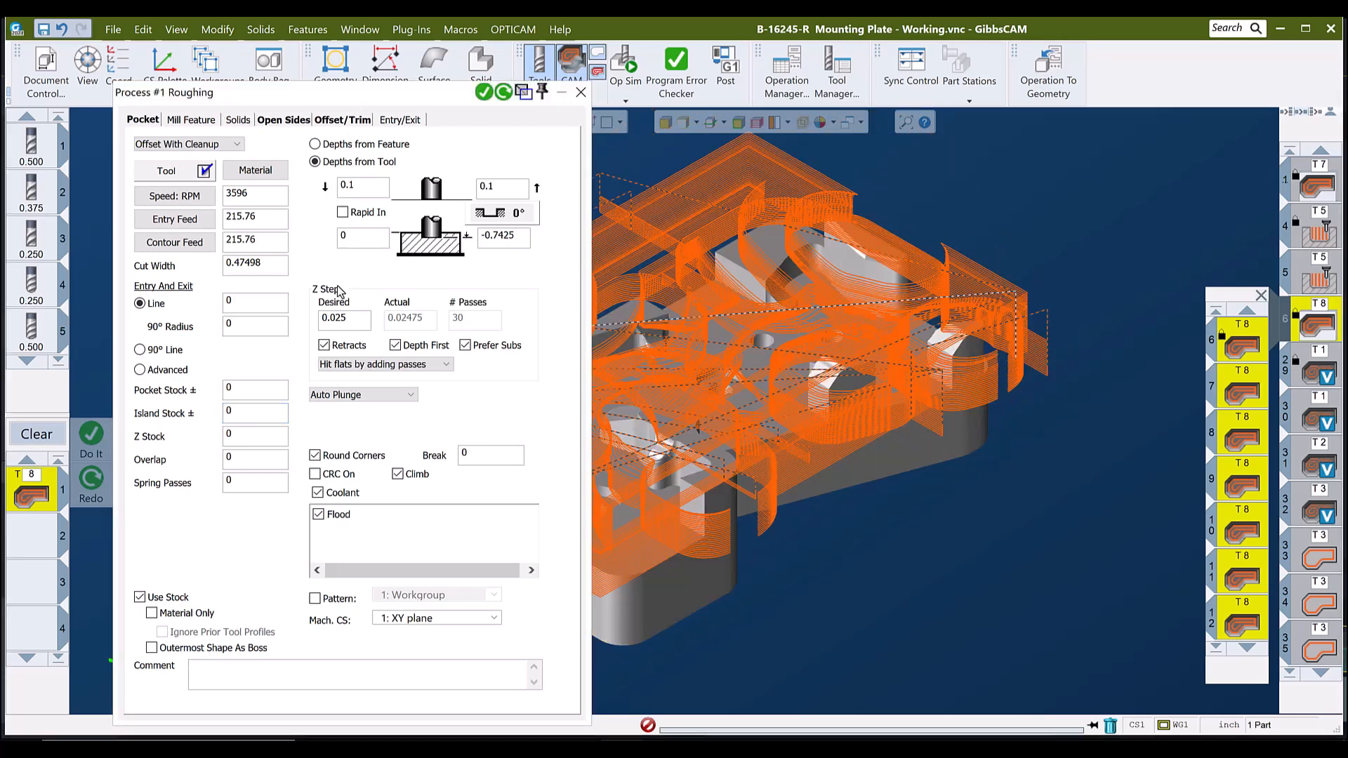
Review the roughing process's desired Z step and the options for hitting flats, keeping Hit flats by adding passes
{"action": "double_click", "coordinate": [319, 320]}
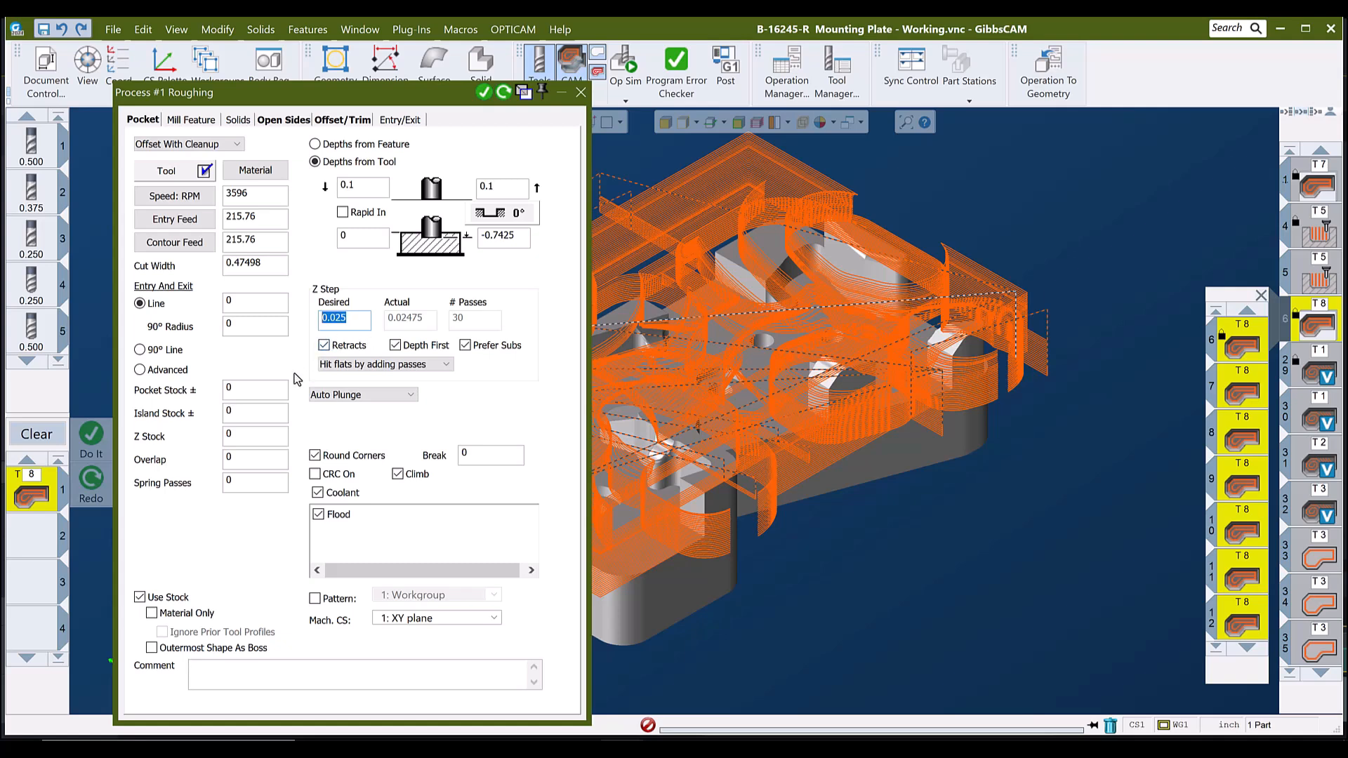
{"action": "left_click", "coordinate": [354, 364]}
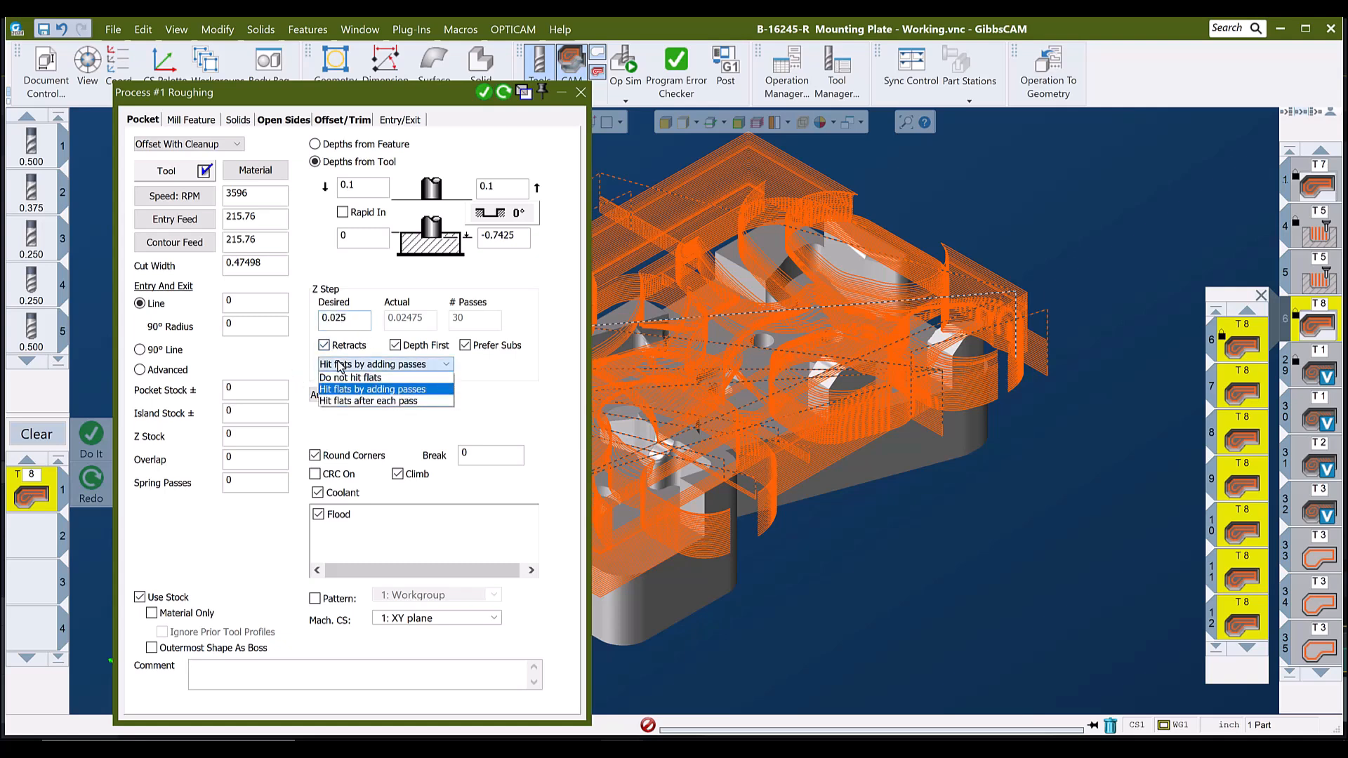
{"action": "left_click", "coordinate": [365, 390]}
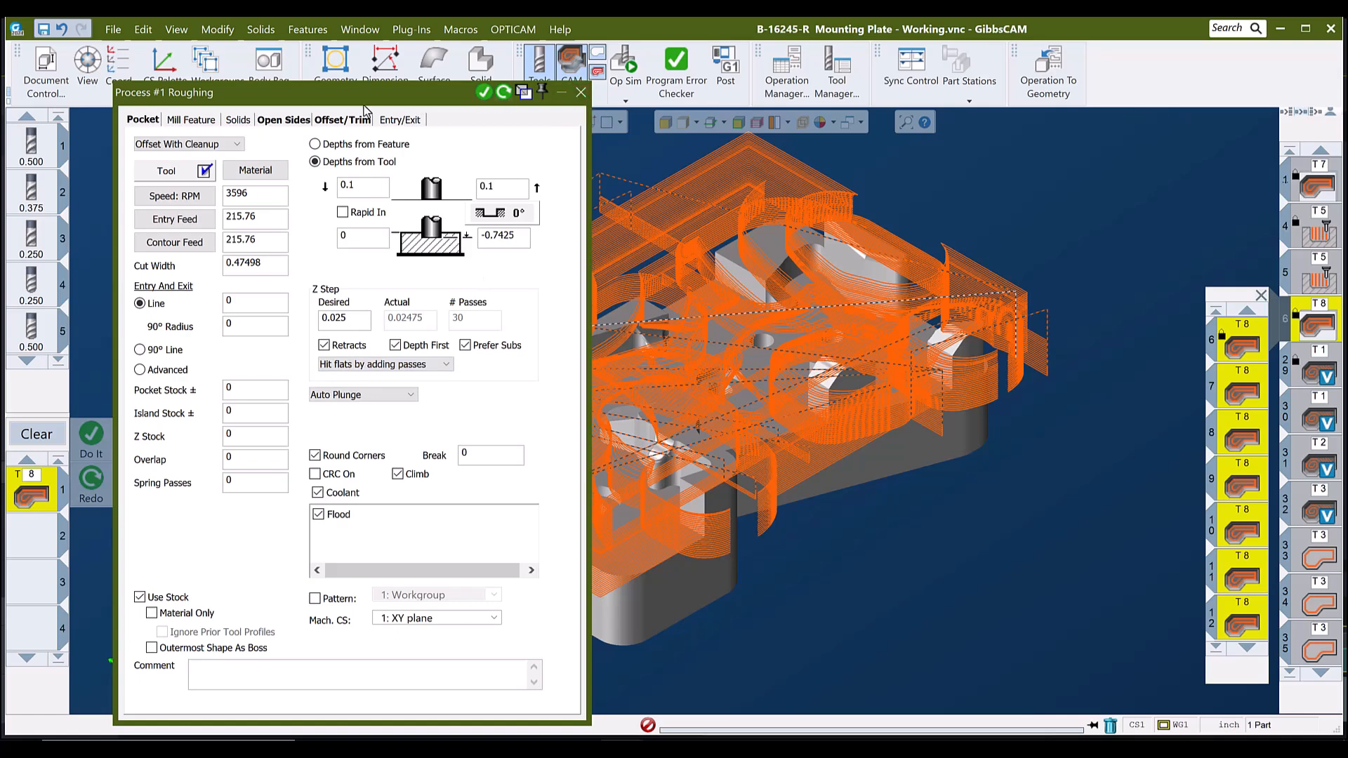
Review the roughing process's solids tolerance and Surface Stock settings, and close the process
{"action": "left_click", "coordinate": [239, 121]}
{"action": "left_click", "coordinate": [718, 341]}
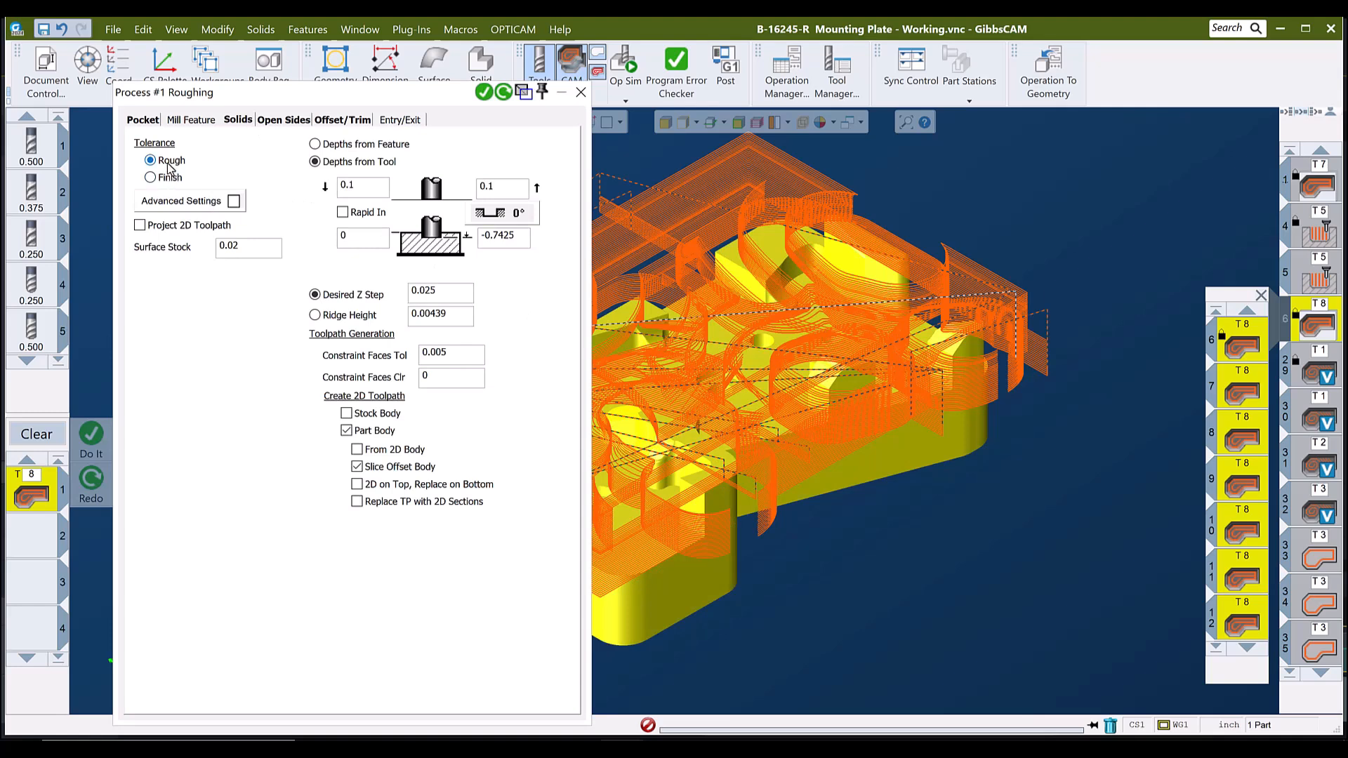
{"action": "left_click", "coordinate": [225, 245]}
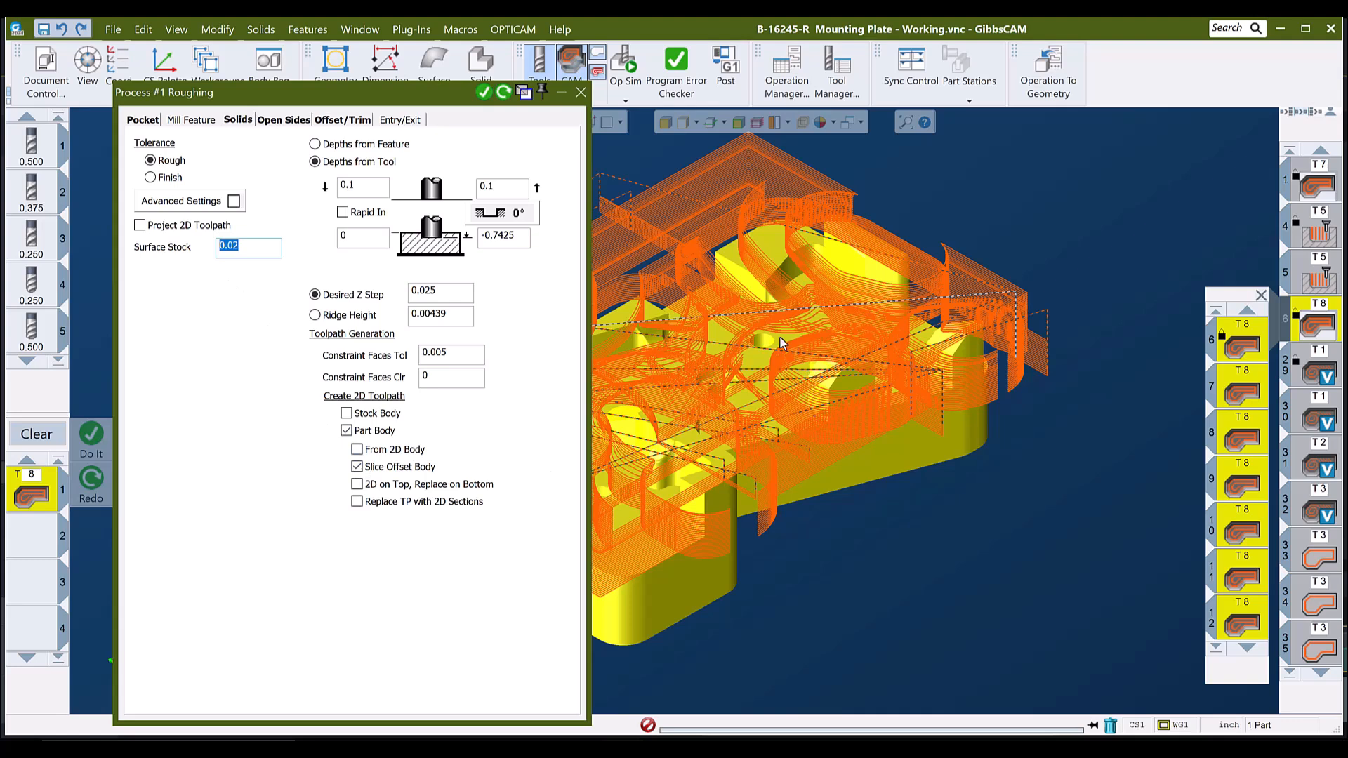
{"action": "left_click", "coordinate": [580, 92]}
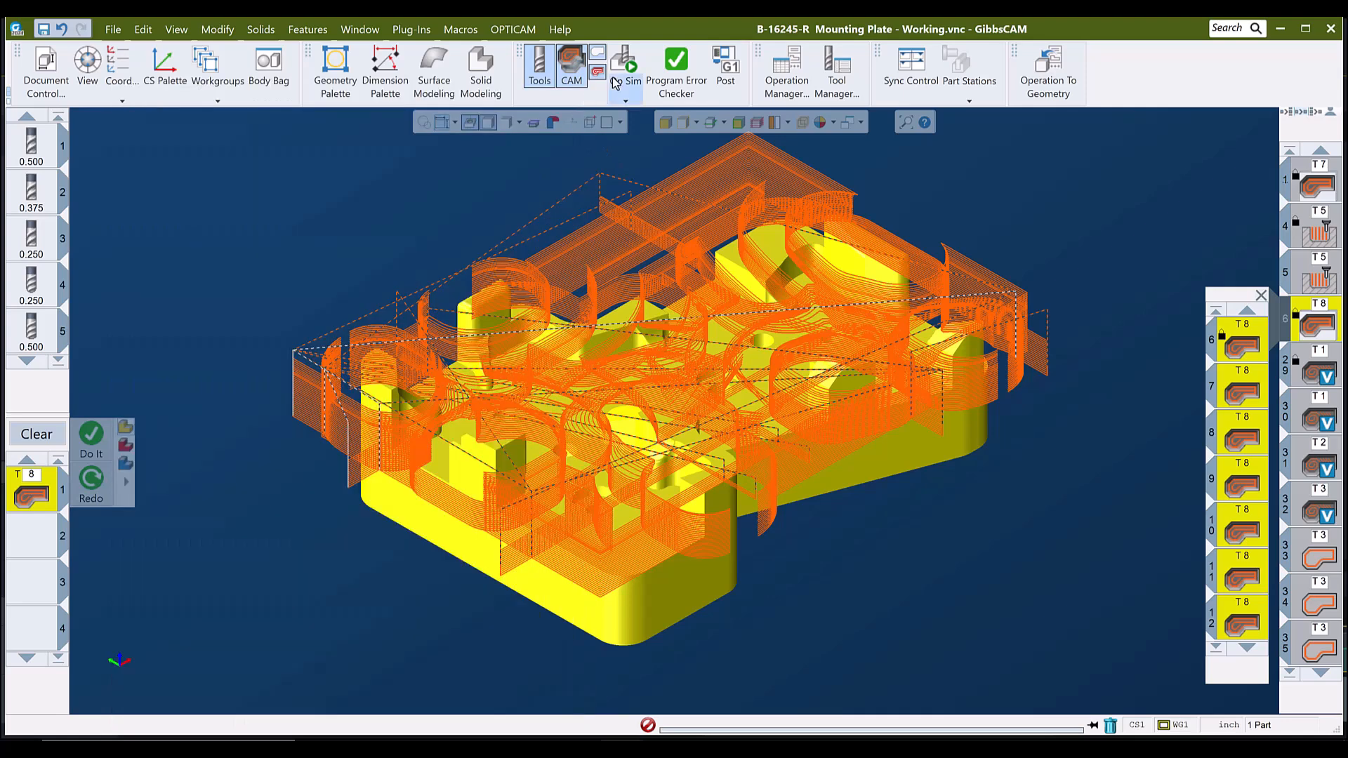
Simulate the tool 8 roughing operations from the start in Op Sim at a faster playback speed and stop partway through
{"action": "left_click", "coordinate": [624, 66]}
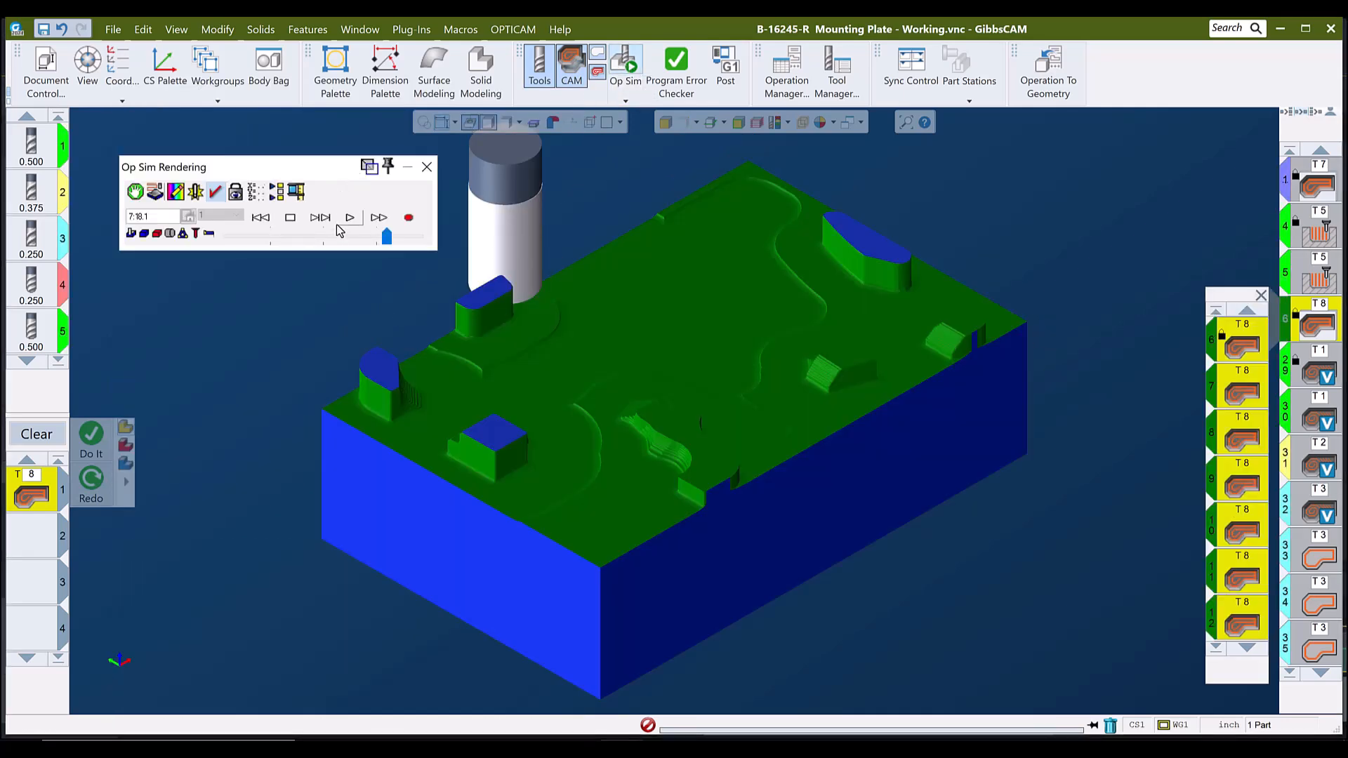
{"action": "left_click", "coordinate": [260, 218]}
{"action": "left_click", "coordinate": [349, 217]}
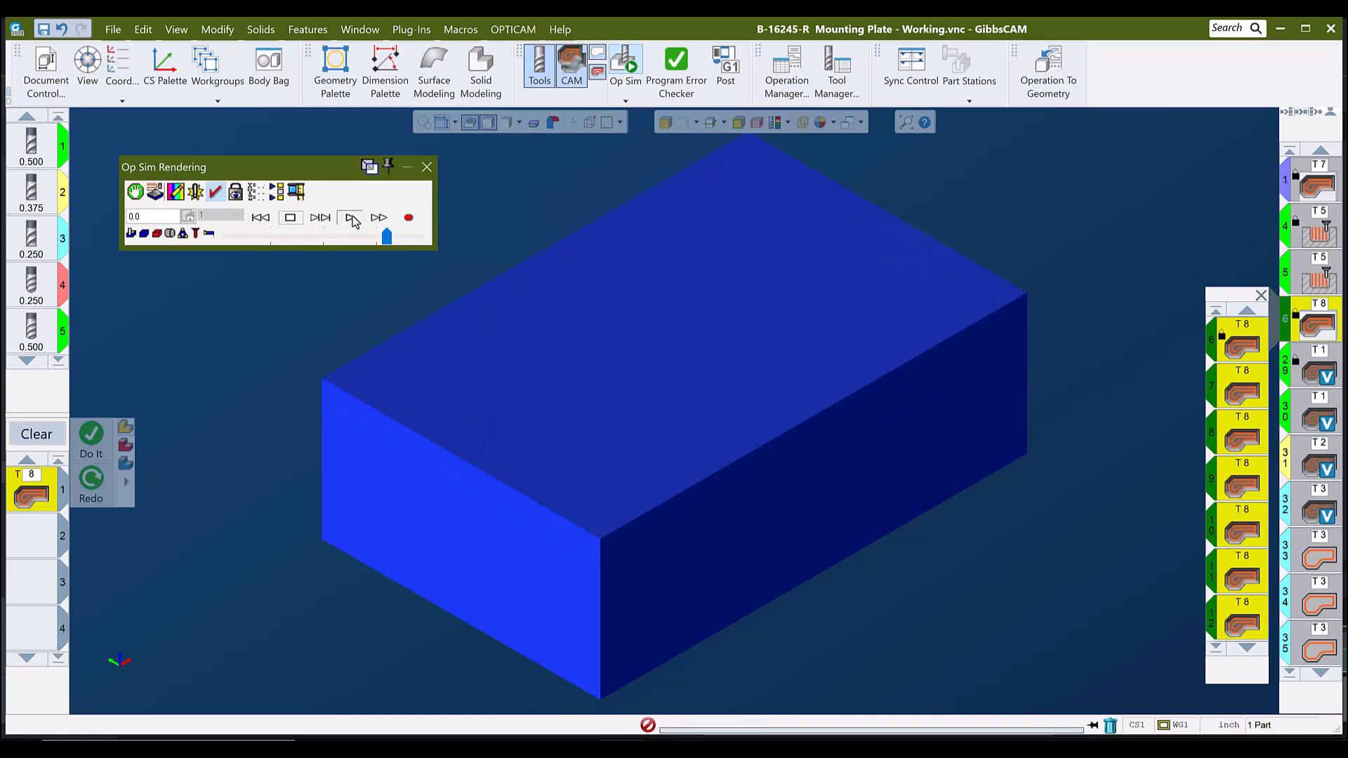
{"action": "left_click_drag", "start_coordinate": [388, 238], "coordinate": [394, 238]}
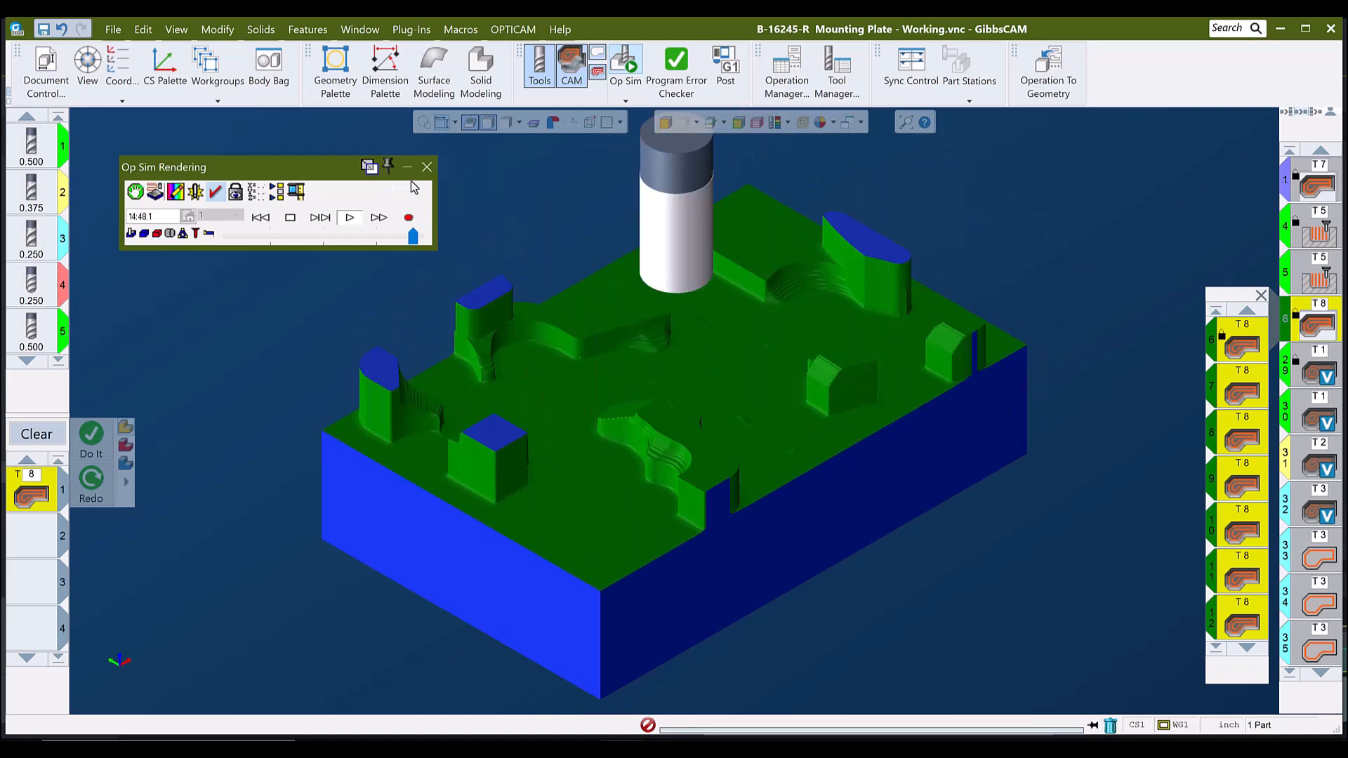
{"action": "left_click", "coordinate": [290, 216]}
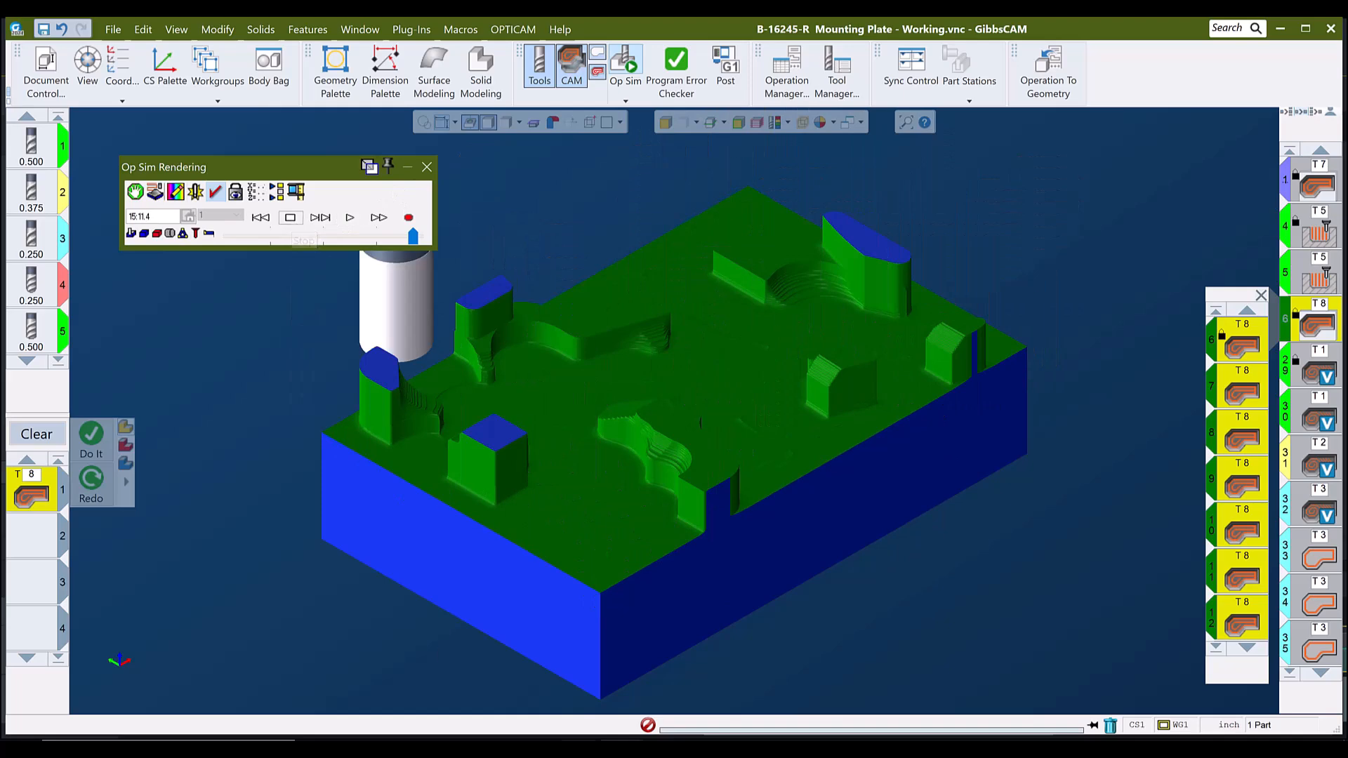
Switch to the HFM - Slot part and start simulating its contour operation in Op Sim
{"action": "mouse_move", "coordinate": [625, 751]}
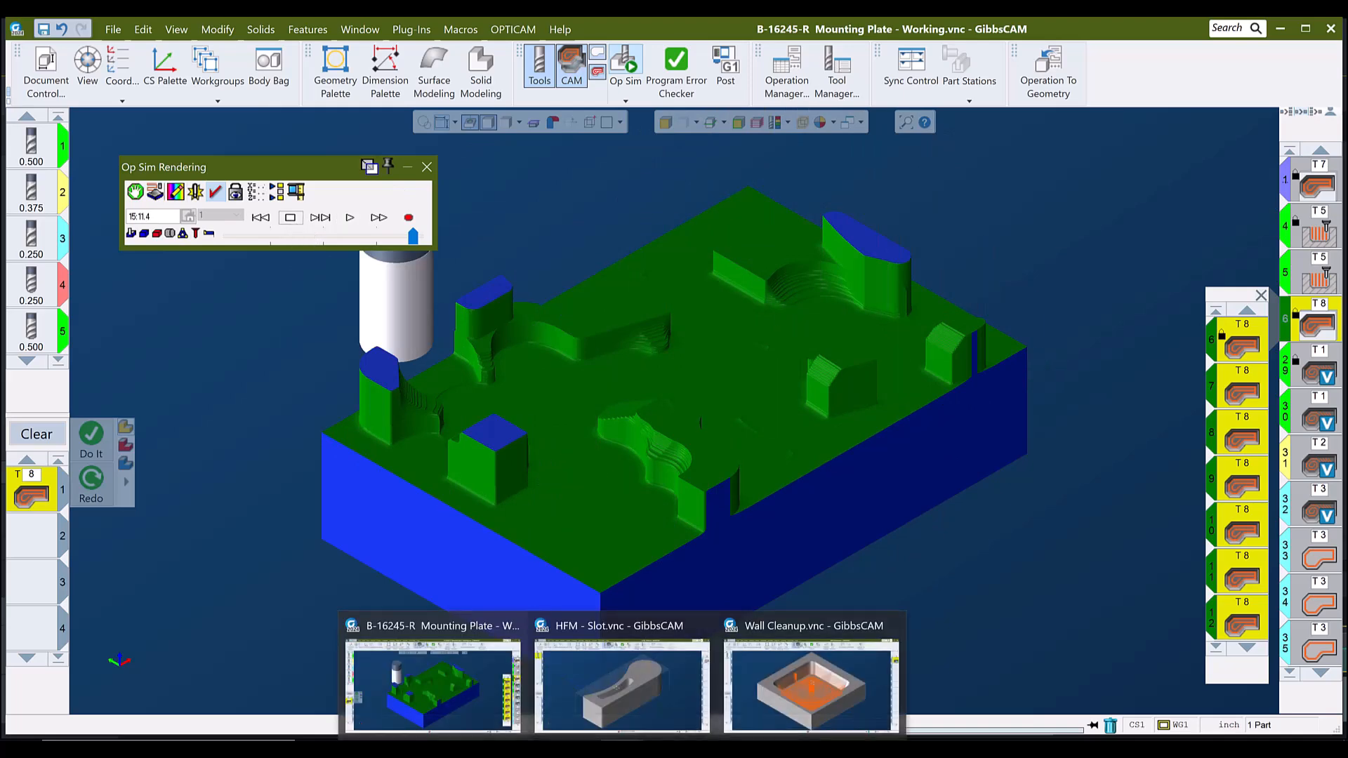
{"action": "left_click", "coordinate": [622, 702]}
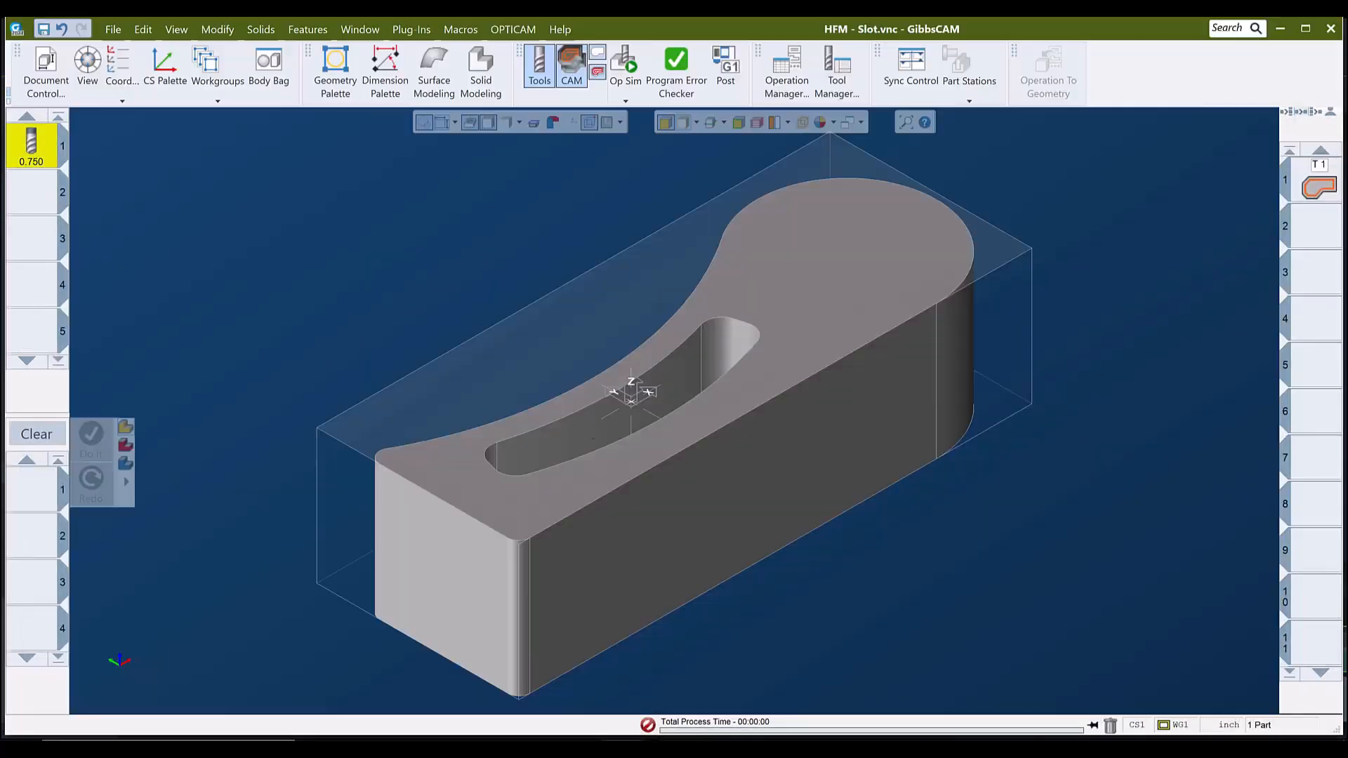
{"action": "left_click", "coordinate": [624, 62]}
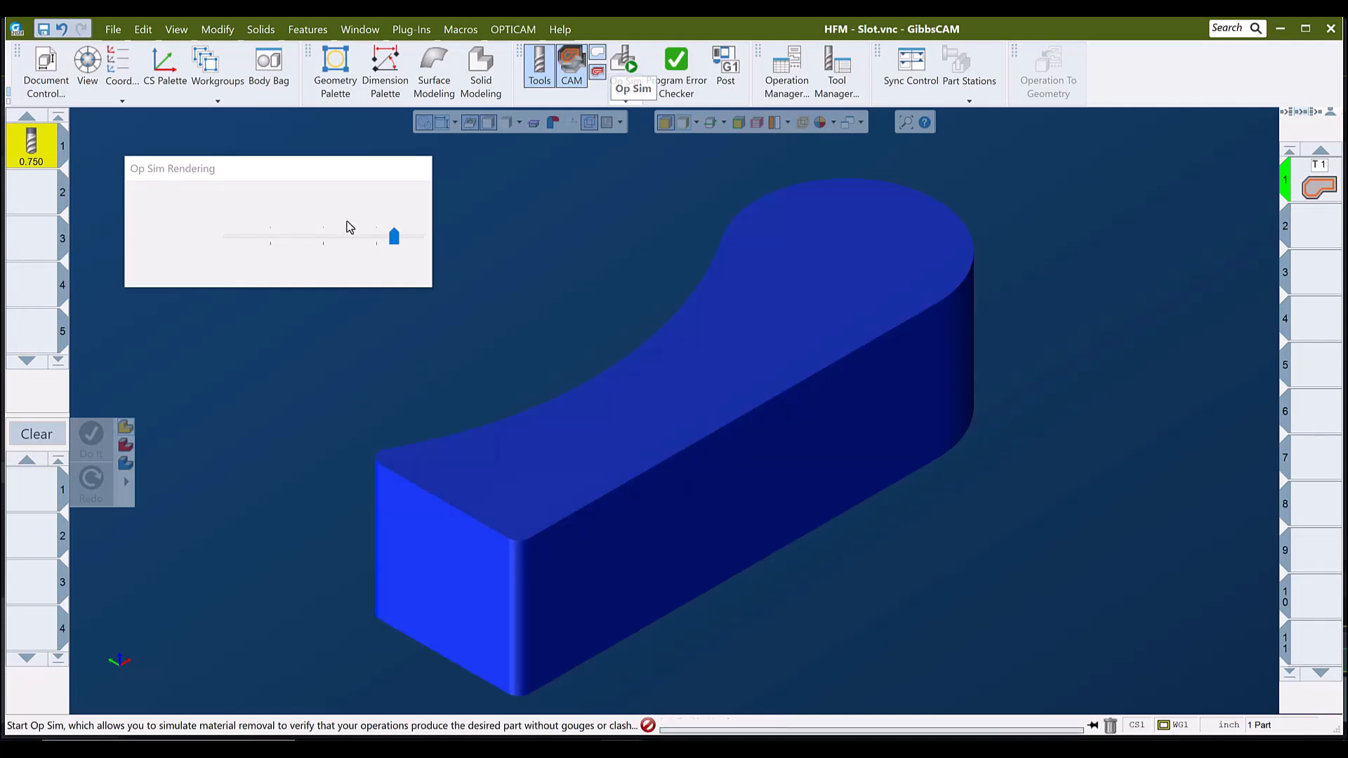
{"action": "left_click", "coordinate": [351, 219]}
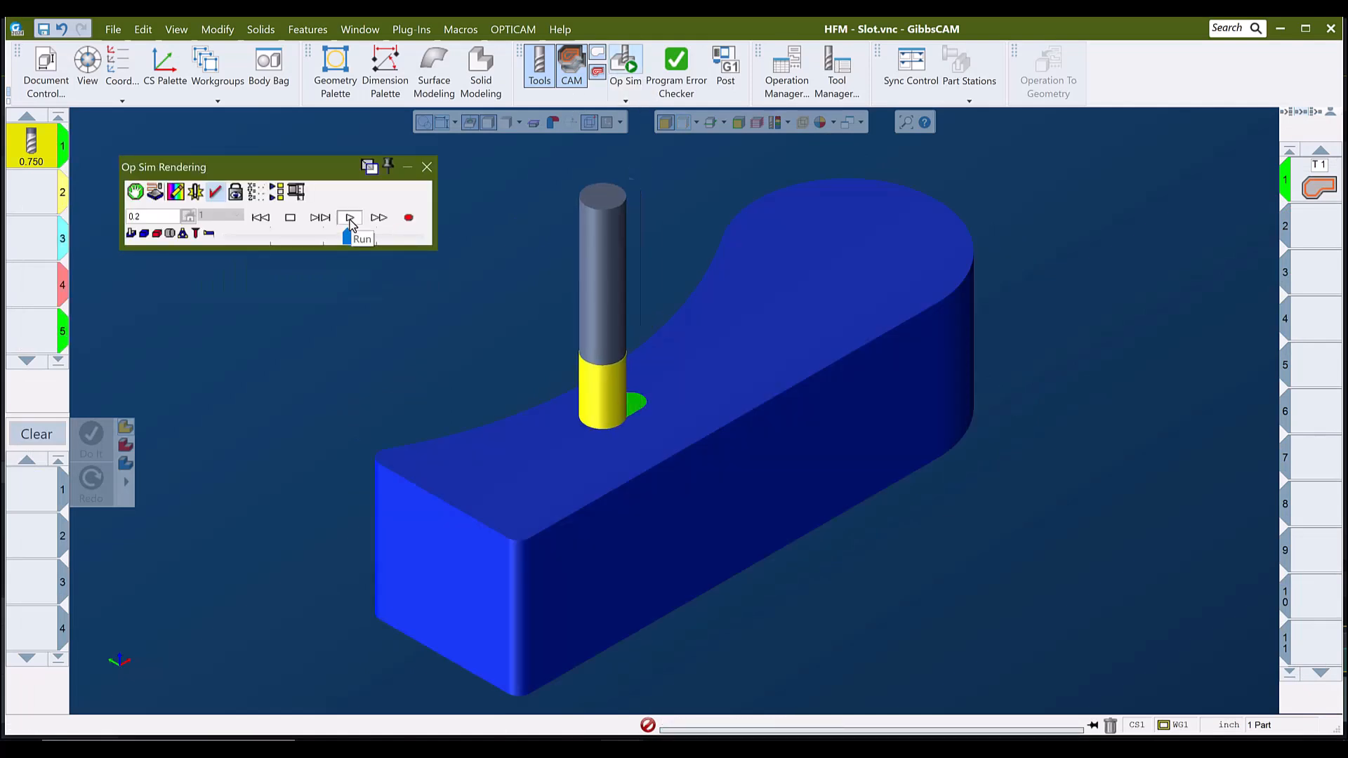
Adjust the slot simulation's playback speed, review the contour process's desired Z step, and close the process
{"action": "left_click_drag", "start_coordinate": [348, 237], "coordinate": [356, 238]}
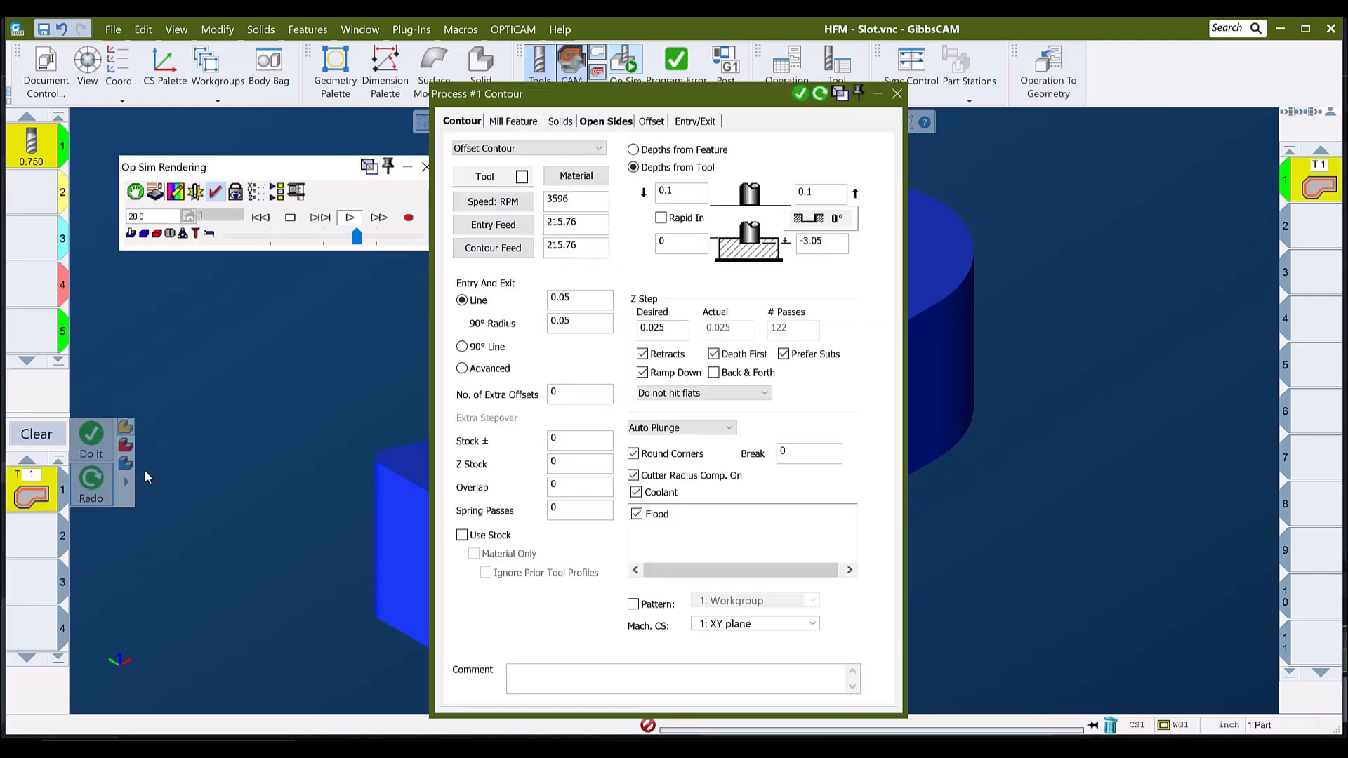
{"action": "double_click", "coordinate": [657, 327]}
{"action": "left_click", "coordinate": [897, 94]}
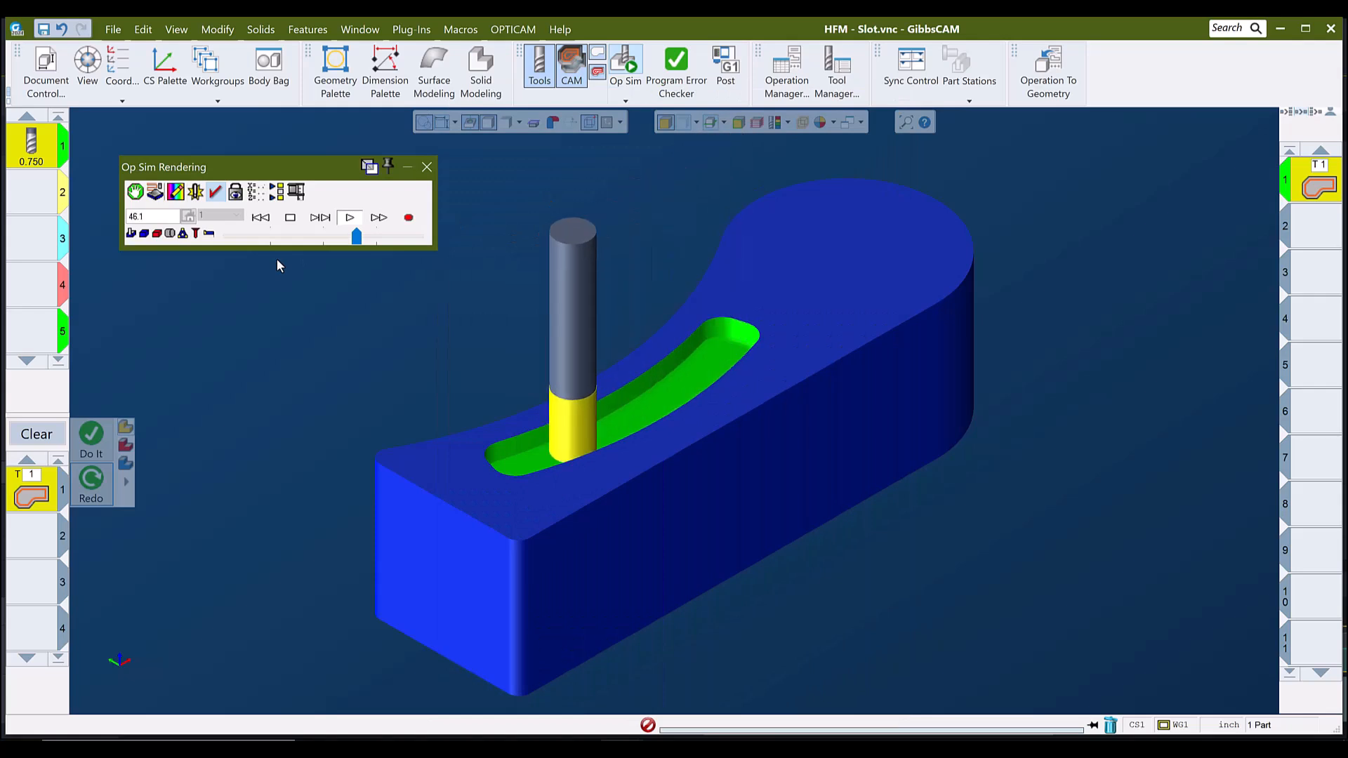
Finish the slot simulation at varied speeds, inspect the cut slot in top and isometric views, and close the simulation
{"action": "left_click", "coordinate": [389, 237]}
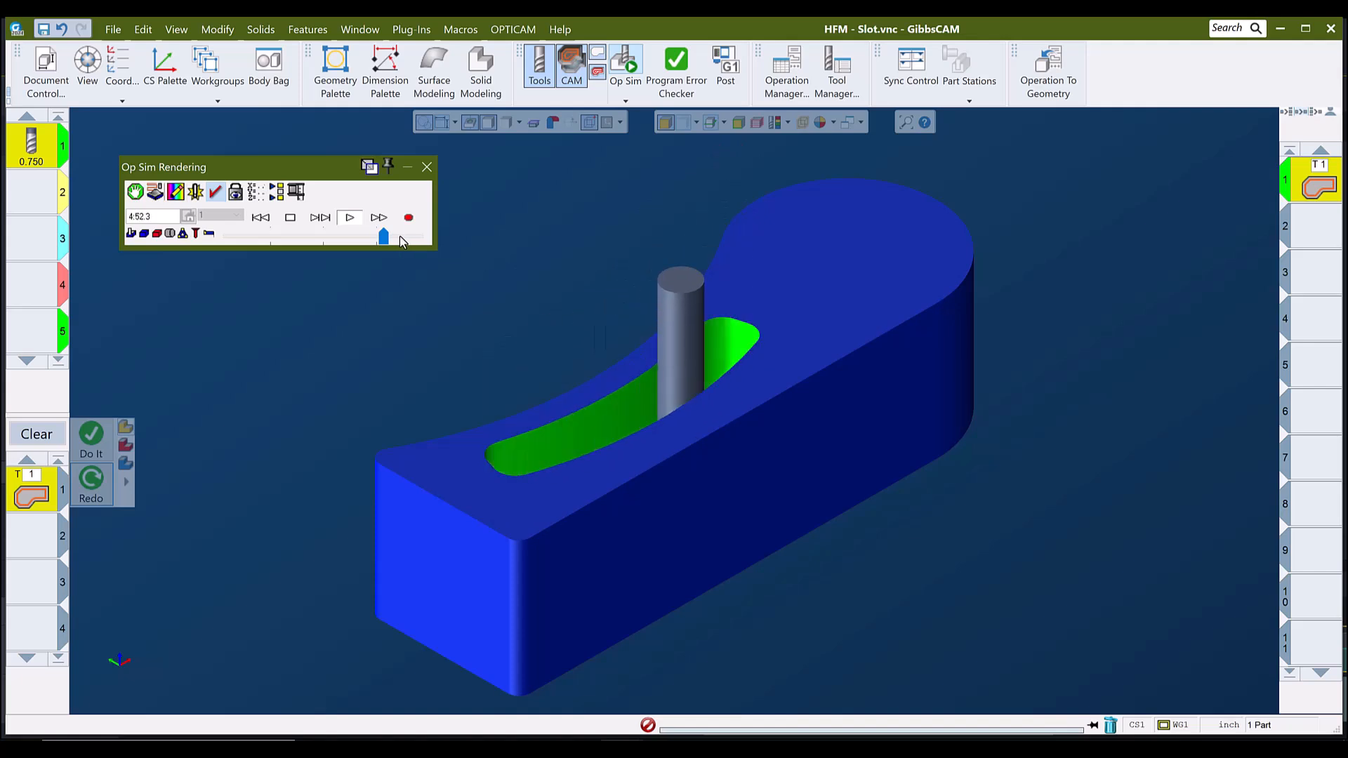
{"action": "left_click_drag", "start_coordinate": [391, 239], "coordinate": [371, 238]}
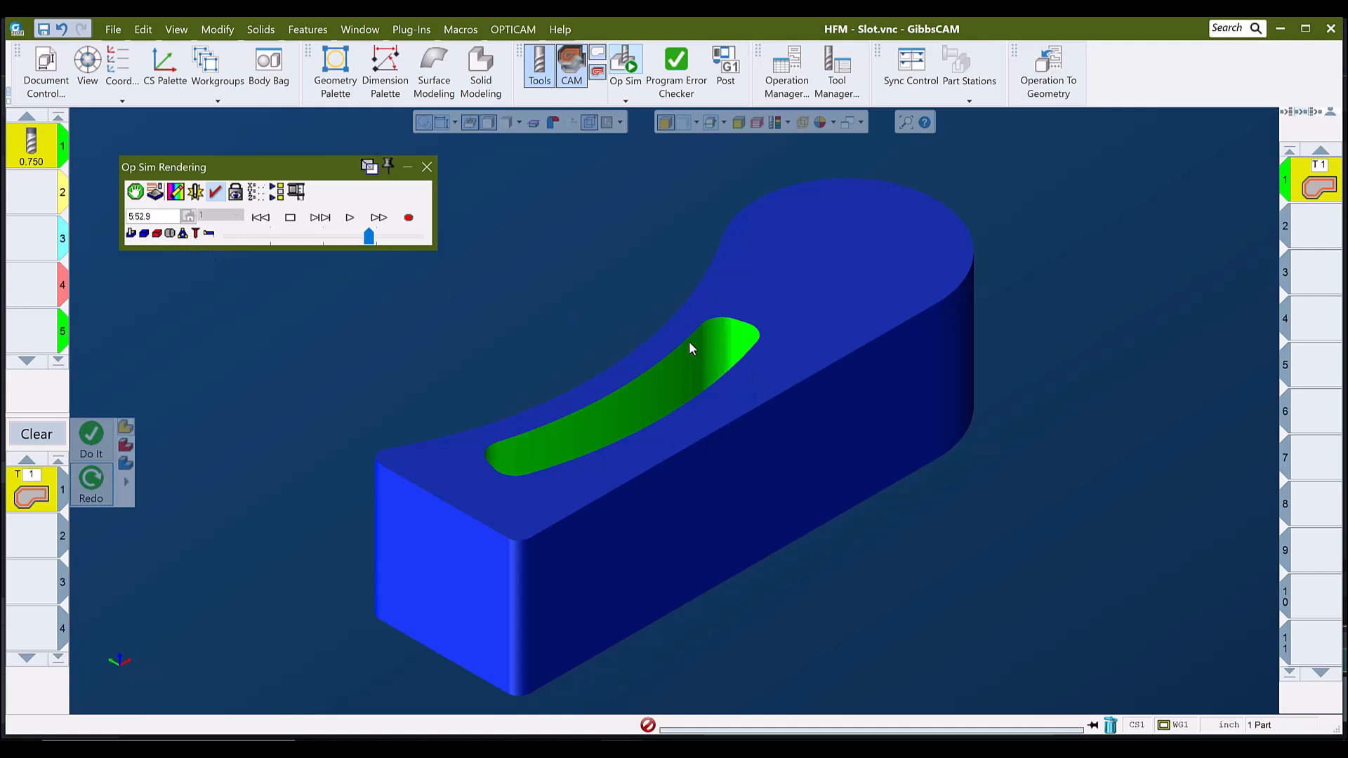
{"action": "key", "text": "ctrl+h"}
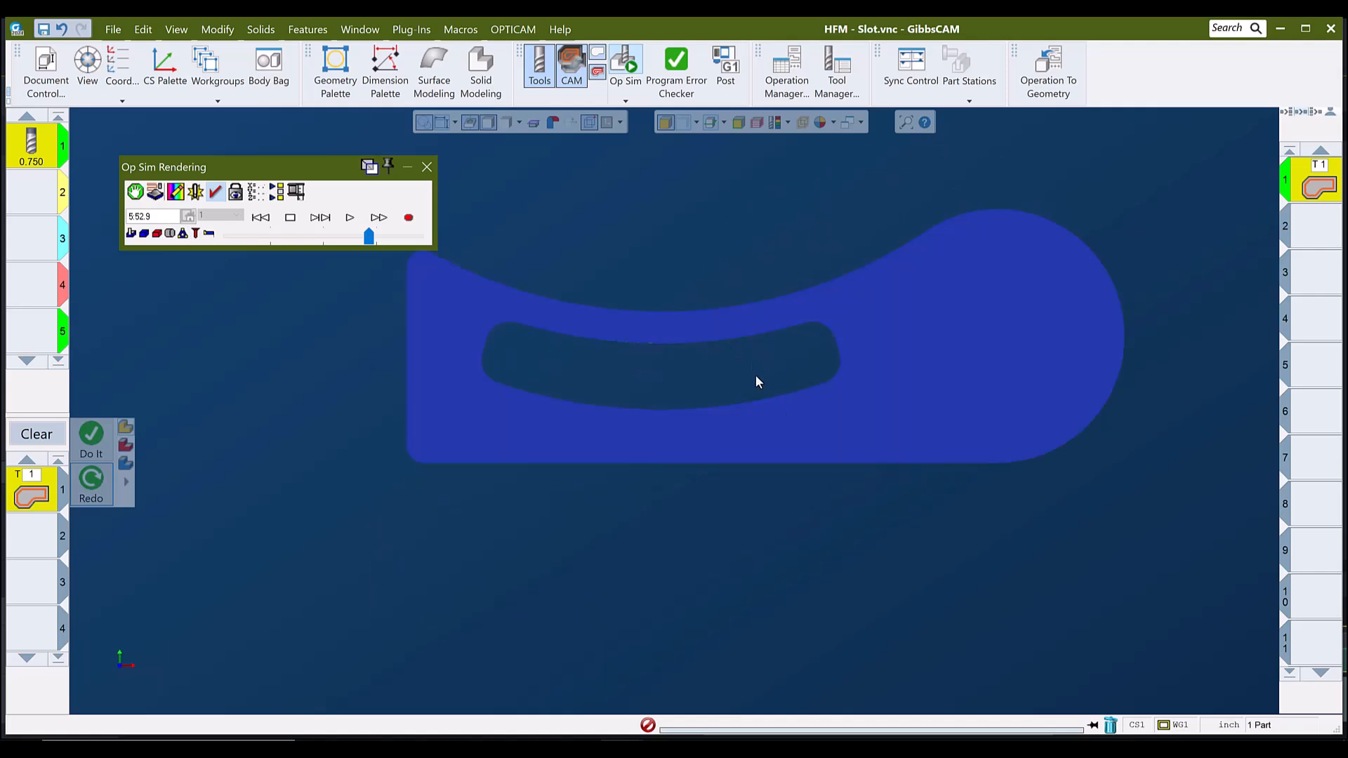
{"action": "key", "text": "ctrl+i"}
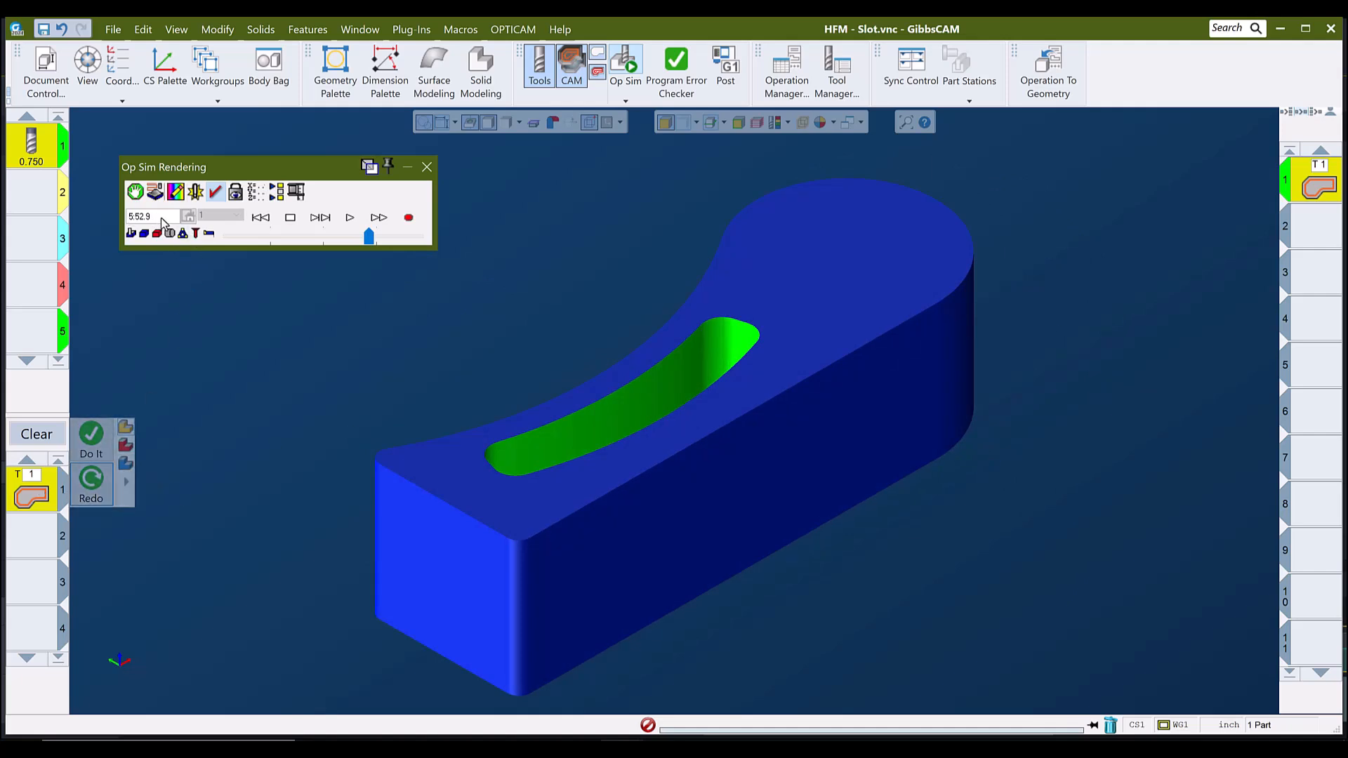
{"action": "left_click", "coordinate": [428, 167]}
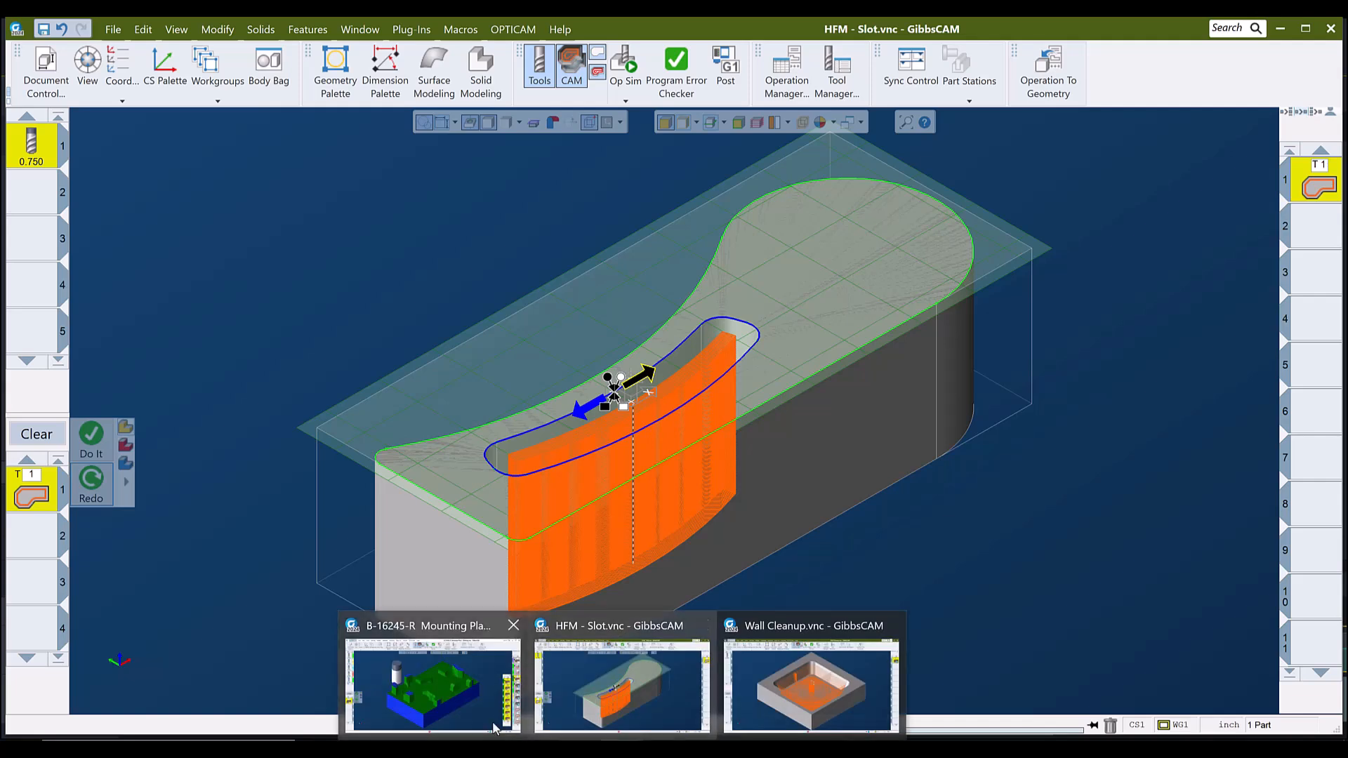
Switch back to the Mounting Plate part and resume the tool 8 roughing simulation, adjusting its playback speed
{"action": "left_click", "coordinate": [421, 699]}
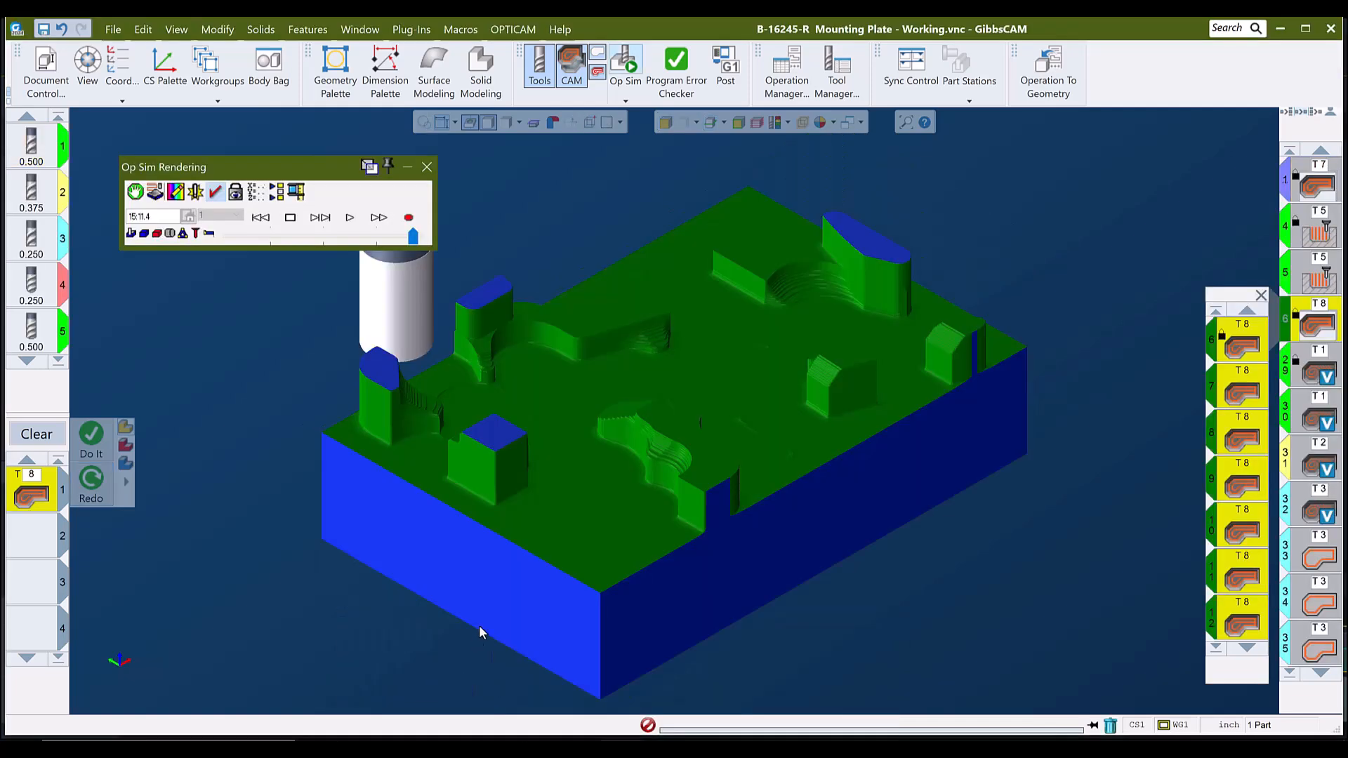
{"action": "left_click", "coordinate": [350, 219]}
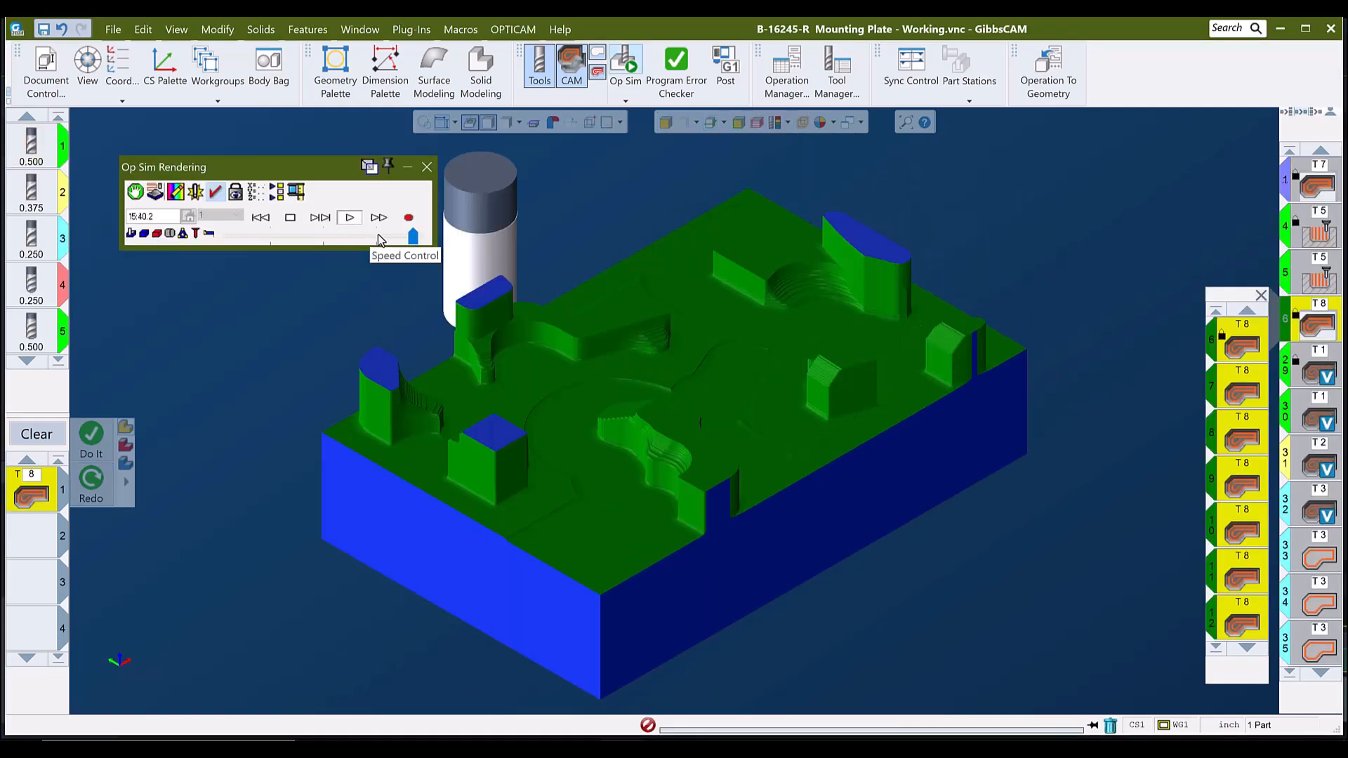
{"action": "left_click_drag", "start_coordinate": [379, 237], "coordinate": [393, 237]}
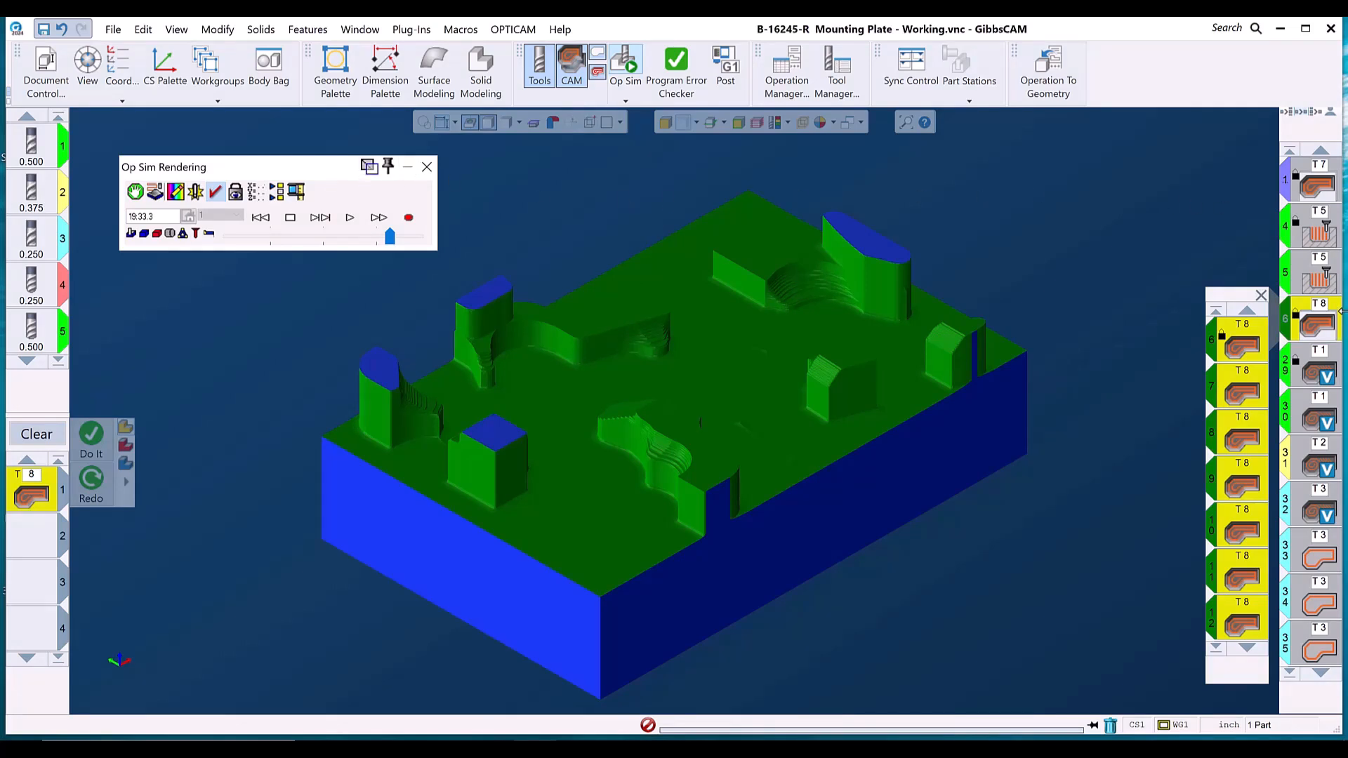
Deactivate the tool 8 roughing operations and activate operation 29, the tool 1 VoluMill operation
{"action": "right_click", "coordinate": [1322, 333]}
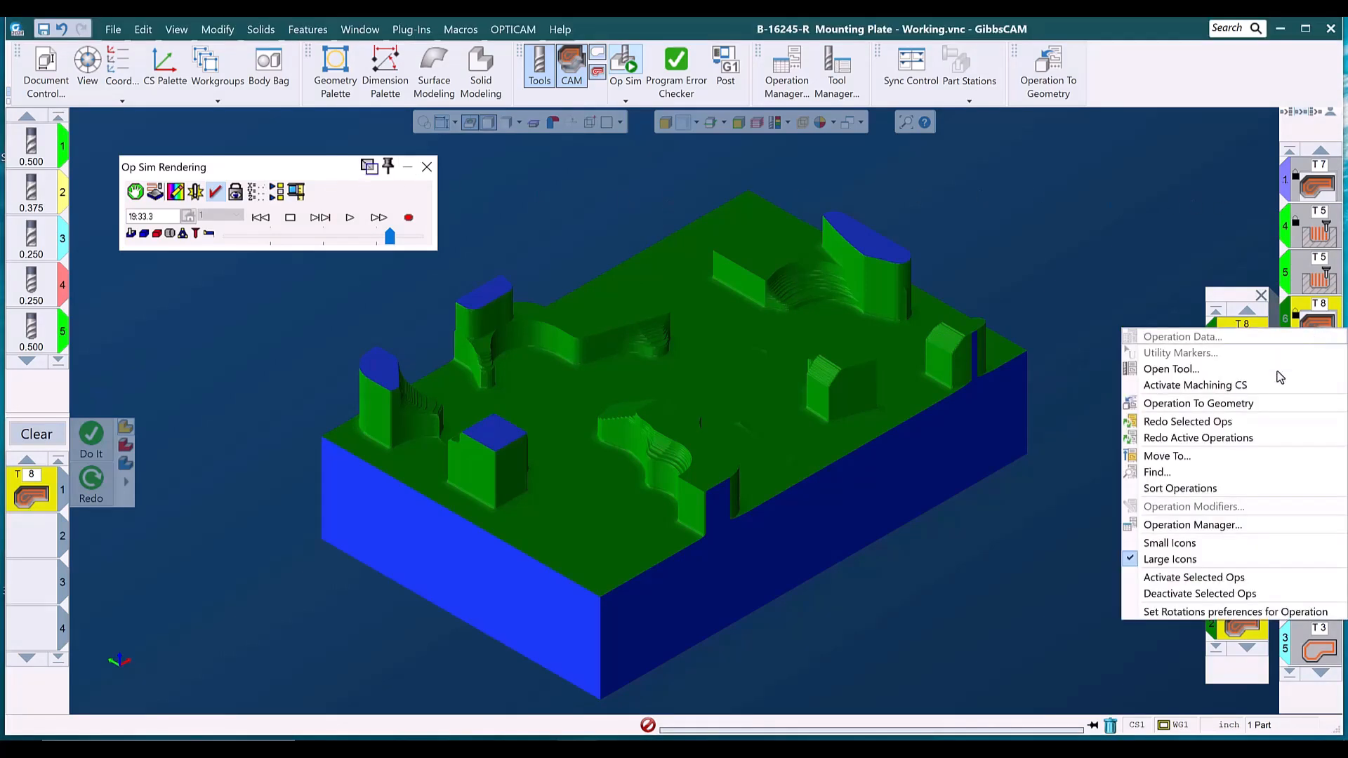
{"action": "left_click", "coordinate": [1186, 594]}
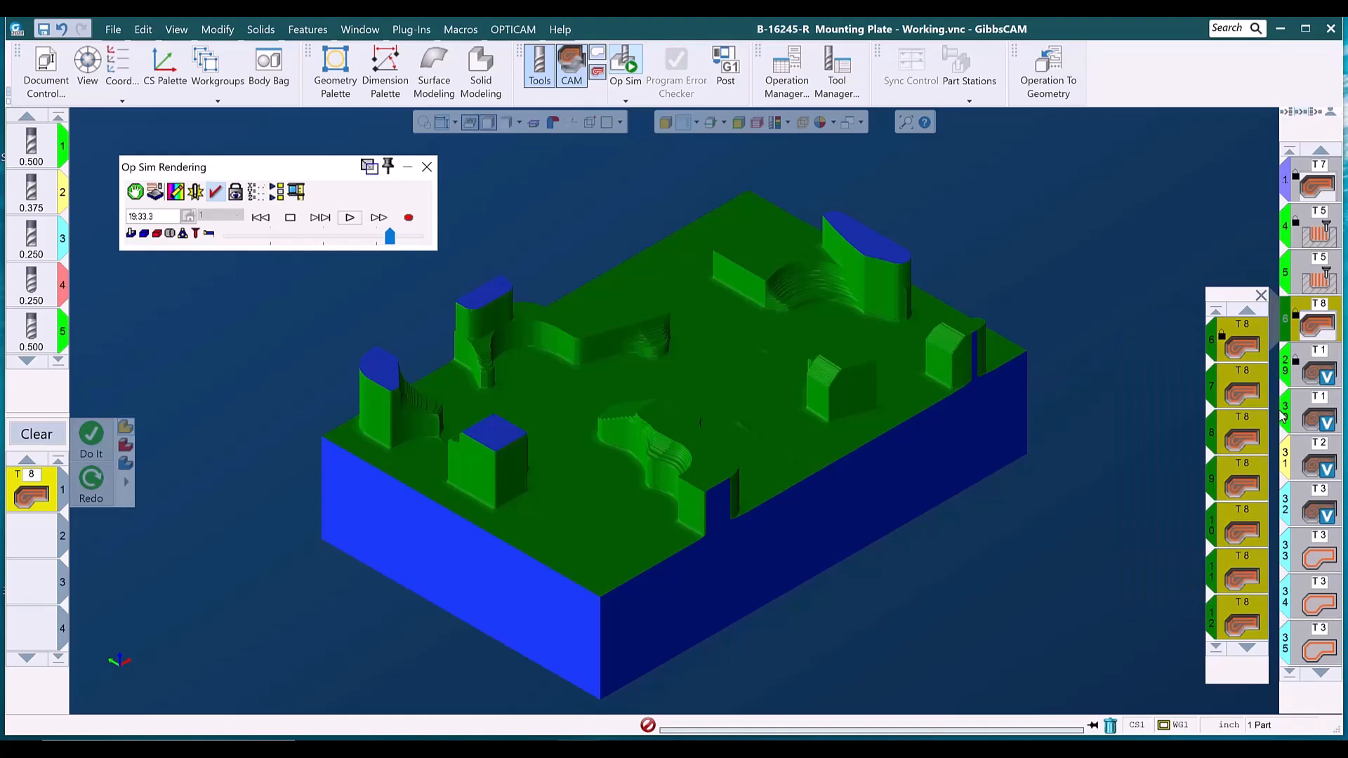
{"action": "right_click", "coordinate": [1310, 372]}
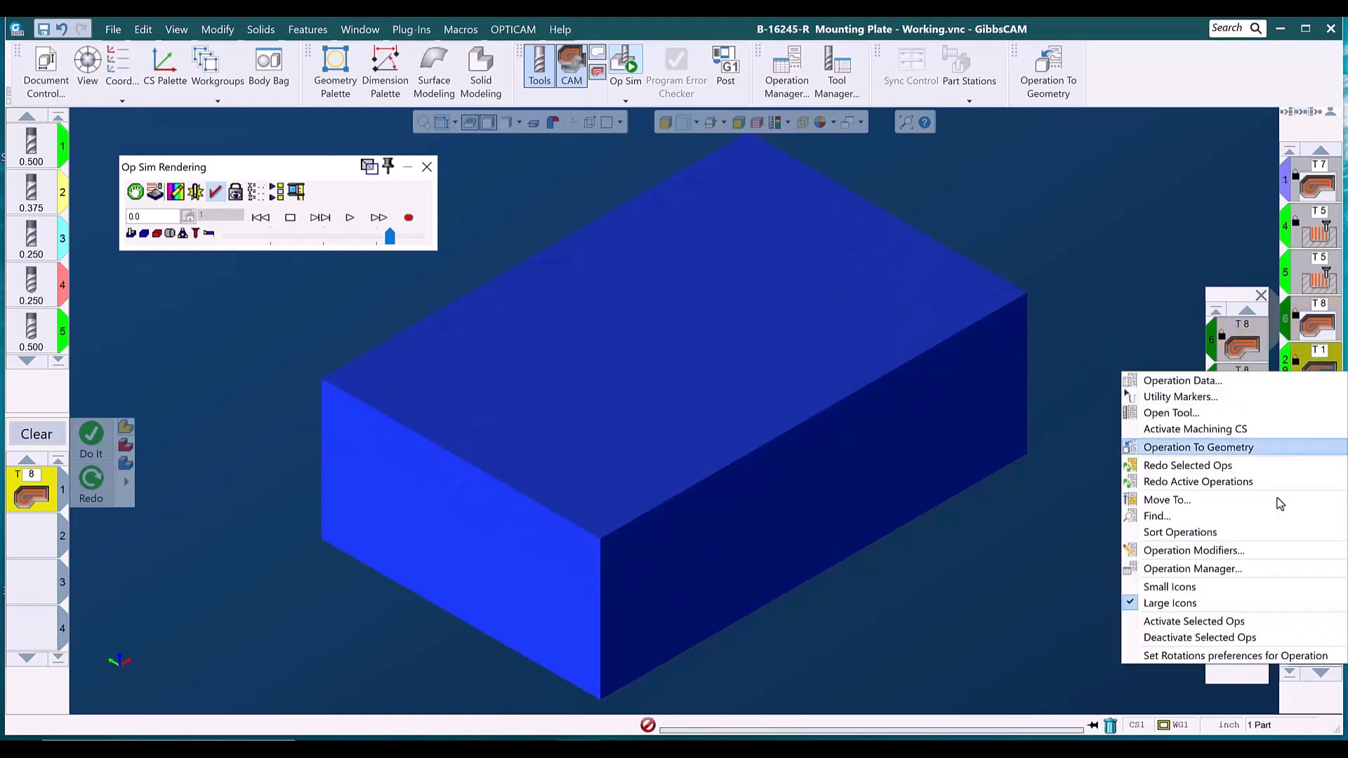
{"action": "left_click", "coordinate": [1194, 621]}
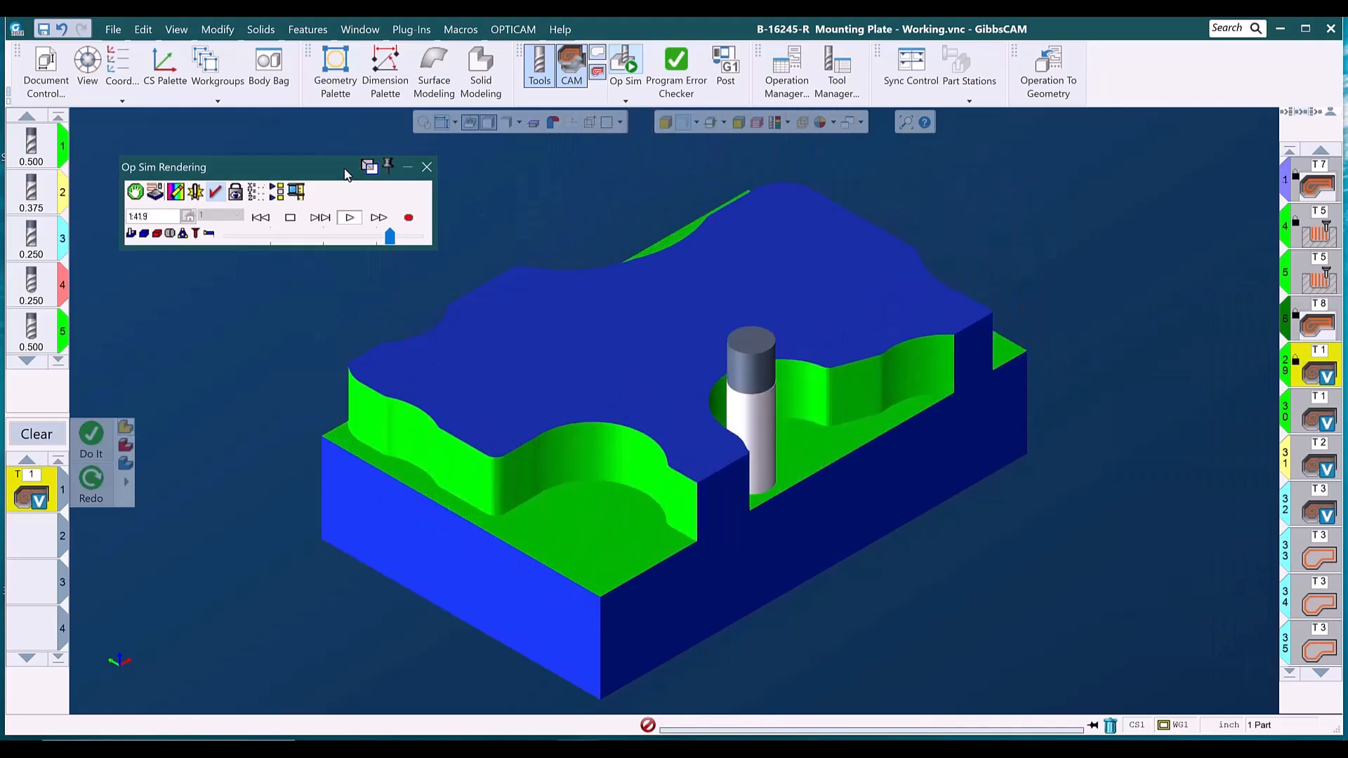
Open the tool 1 VoluMill process, review its cut width and desired Z step, and close it
{"action": "double_click", "coordinate": [41, 494]}
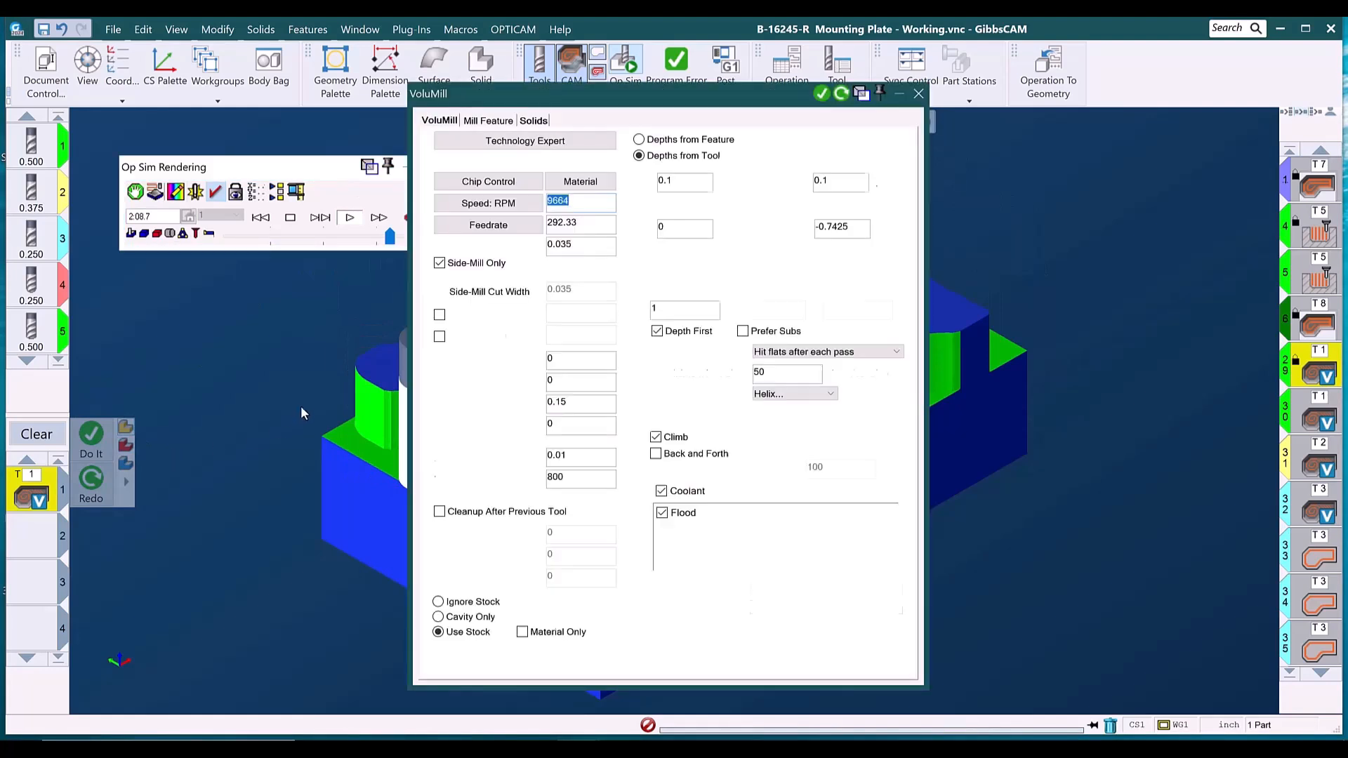
{"action": "left_click", "coordinate": [653, 310]}
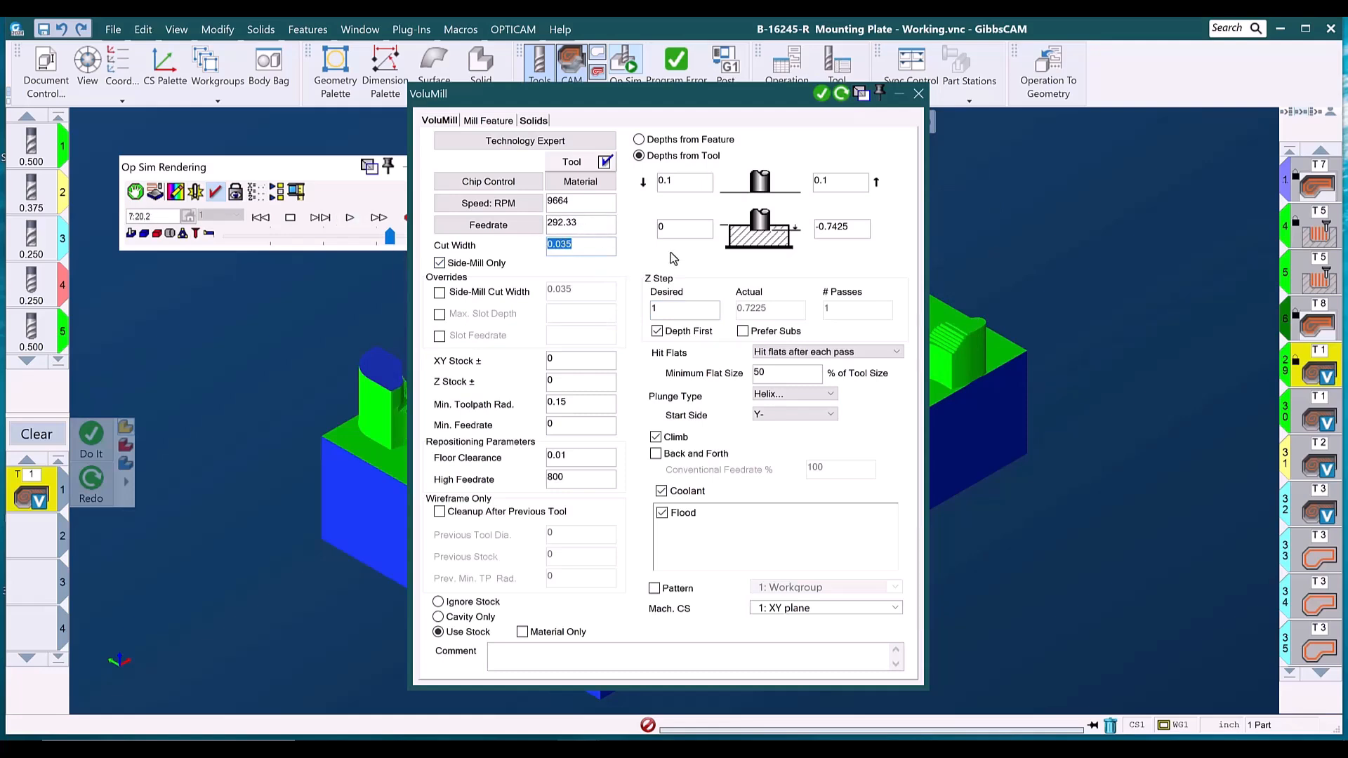
{"action": "left_click", "coordinate": [917, 94]}
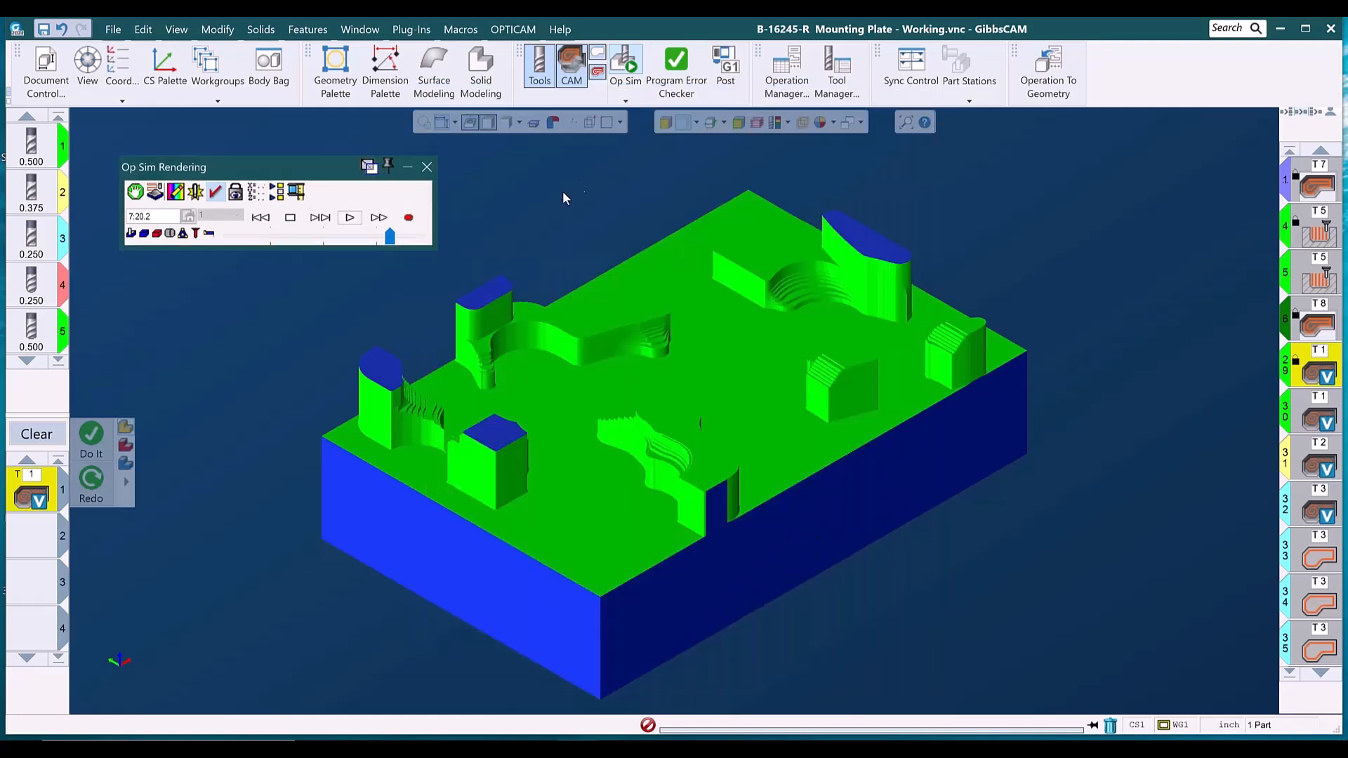
Rewind and replay the VoluMill operation's simulation from the uncut stock at a slower playback speed
{"action": "left_click", "coordinate": [259, 219]}
{"action": "left_click", "coordinate": [352, 222]}
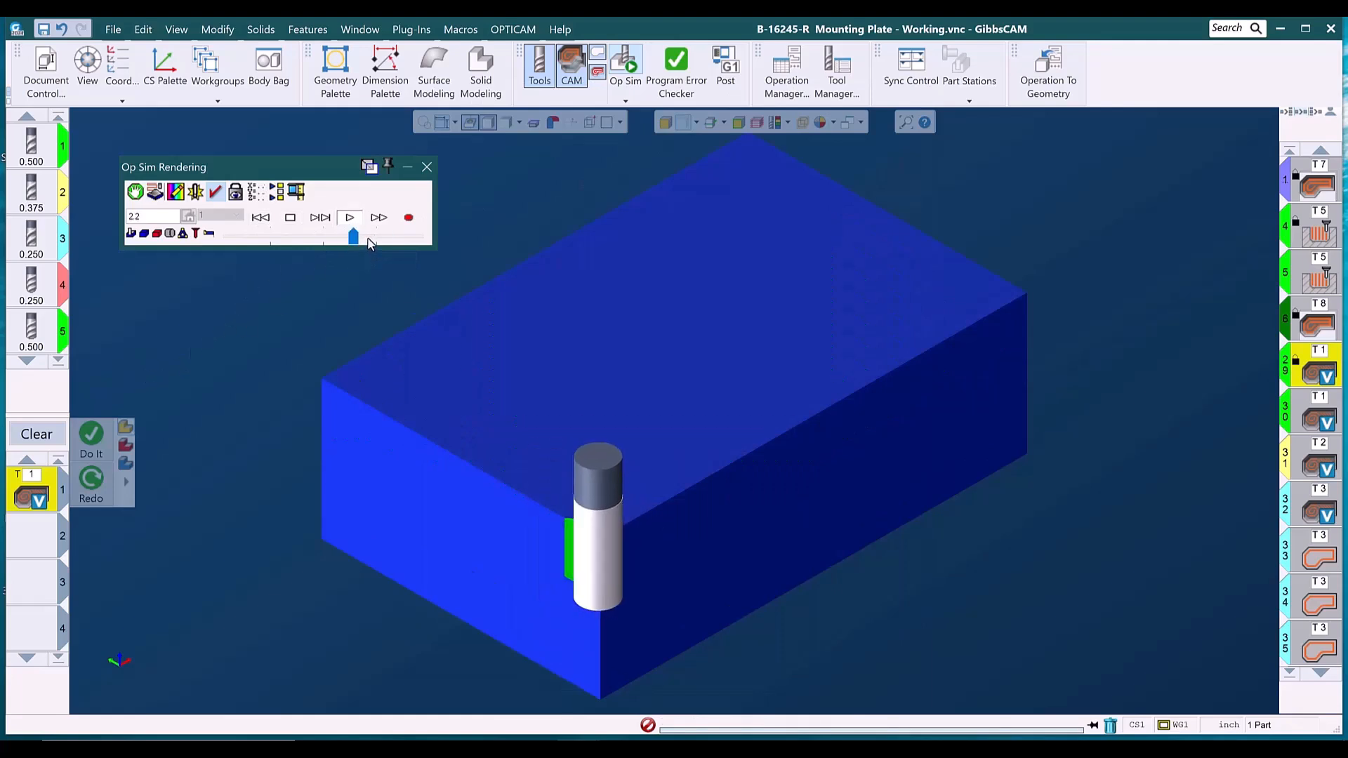
{"action": "left_click", "coordinate": [367, 239]}
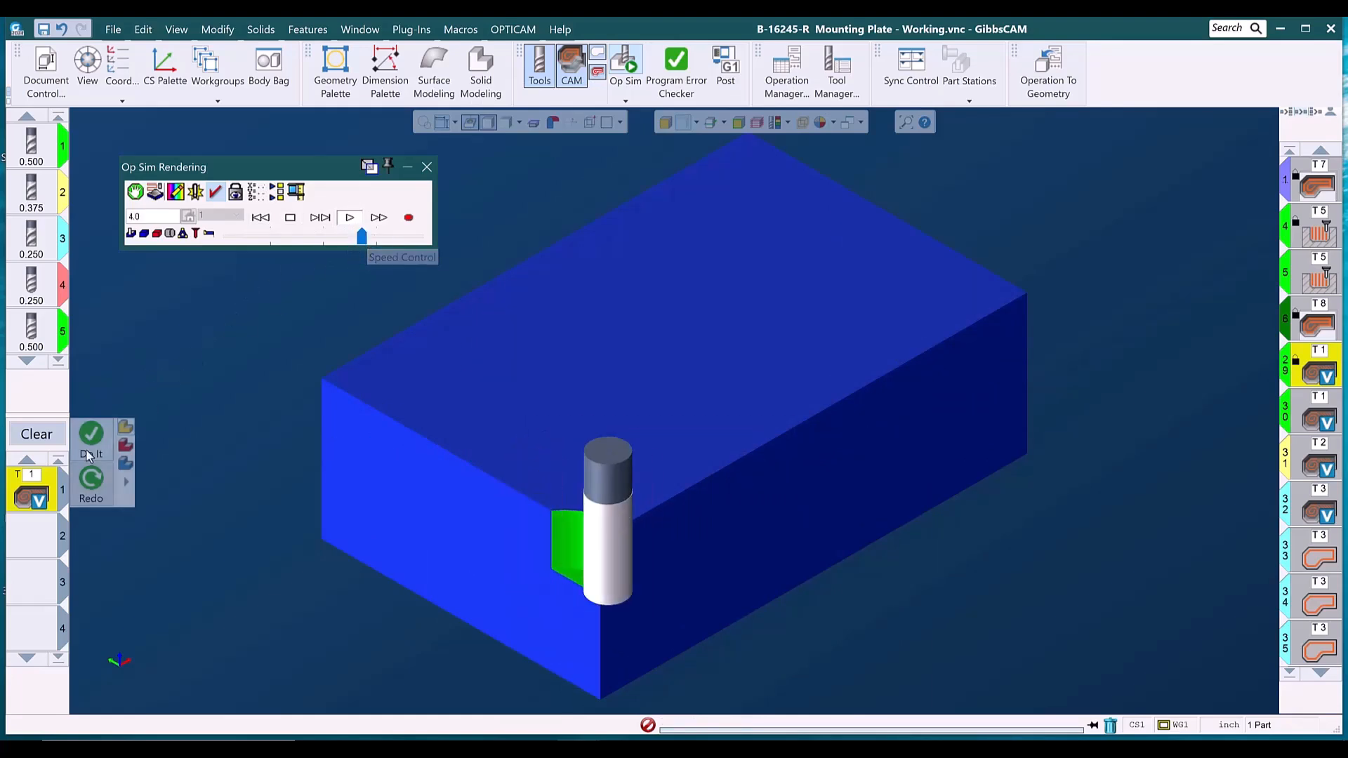
Open the tool 1 VoluMill process beside the running simulation, review its spindle speed and feedrate, and close it
{"action": "double_click", "coordinate": [44, 500]}
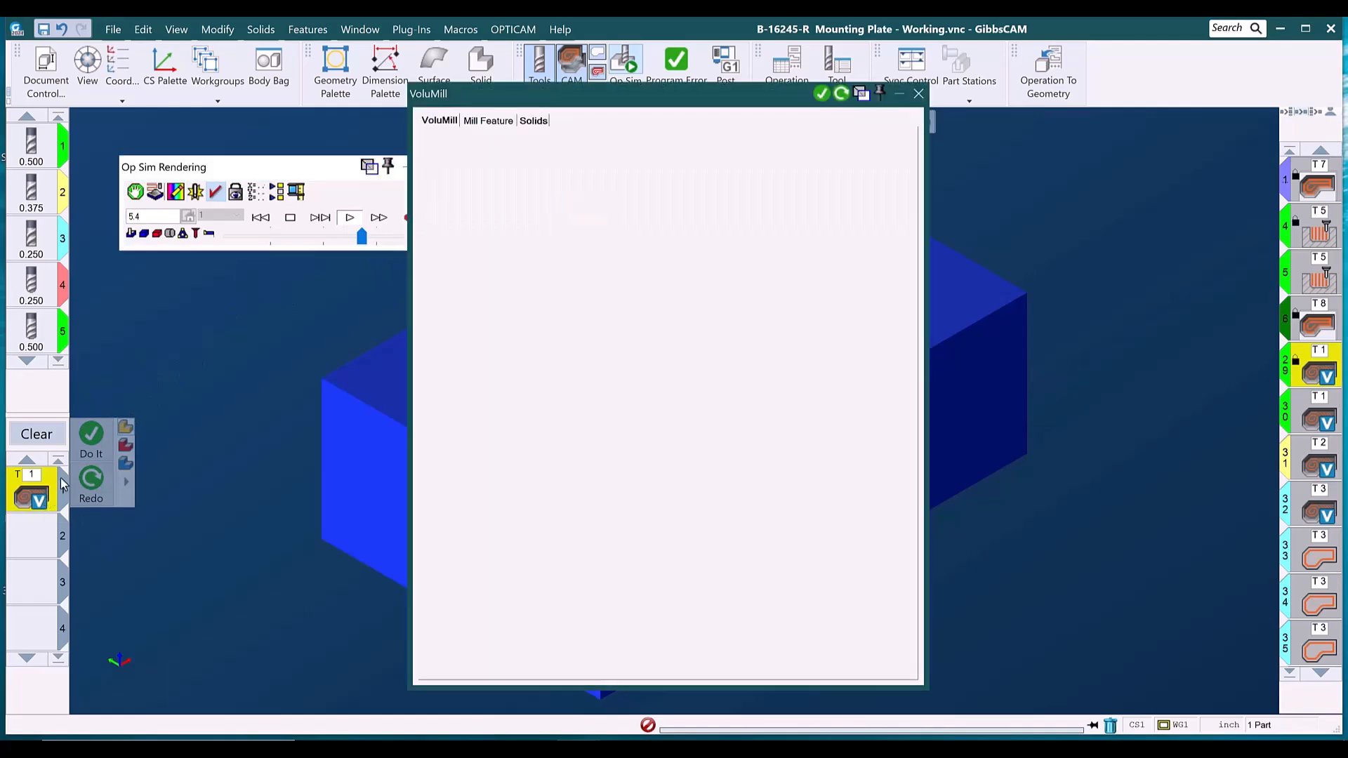
{"action": "left_click_drag", "start_coordinate": [600, 95], "coordinate": [313, 157]}
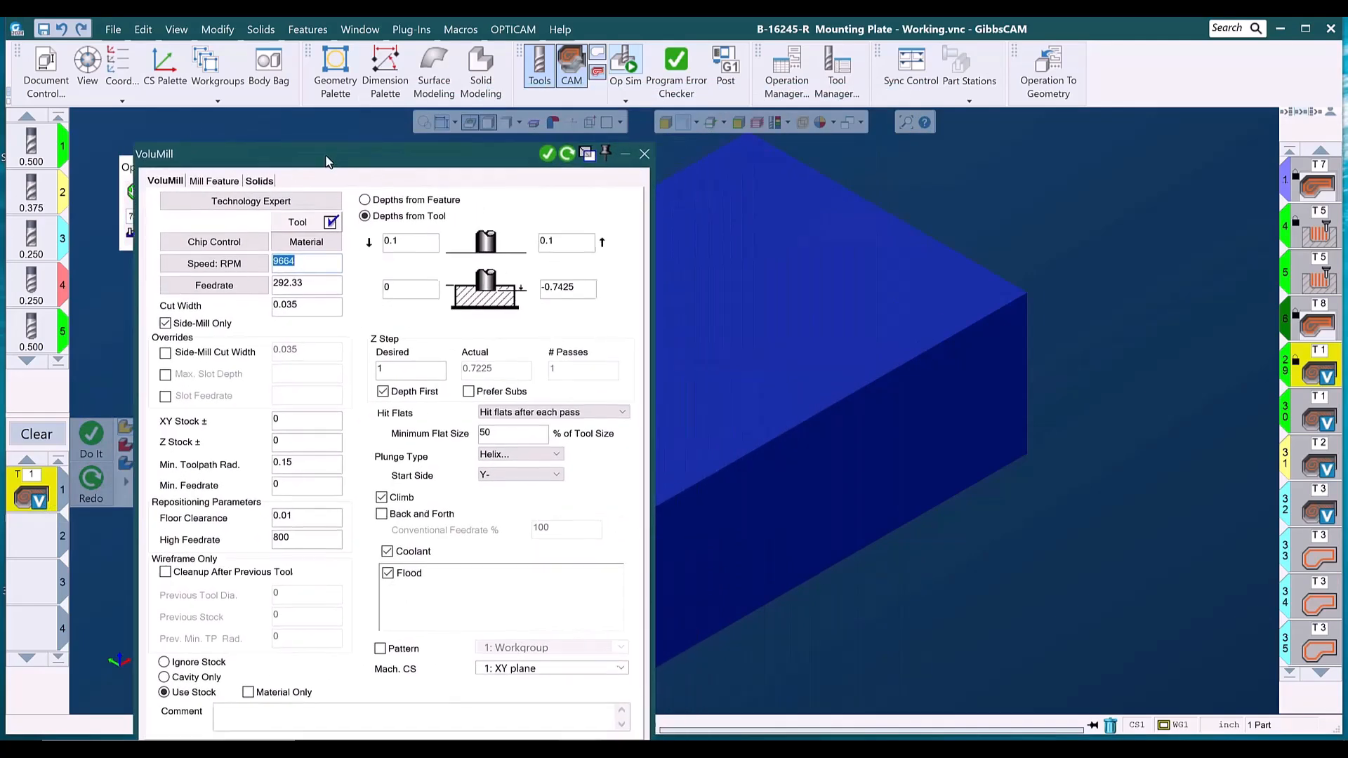
{"action": "middle_click_drag", "start_coordinate": [780, 414], "coordinate": [1086, 330]}
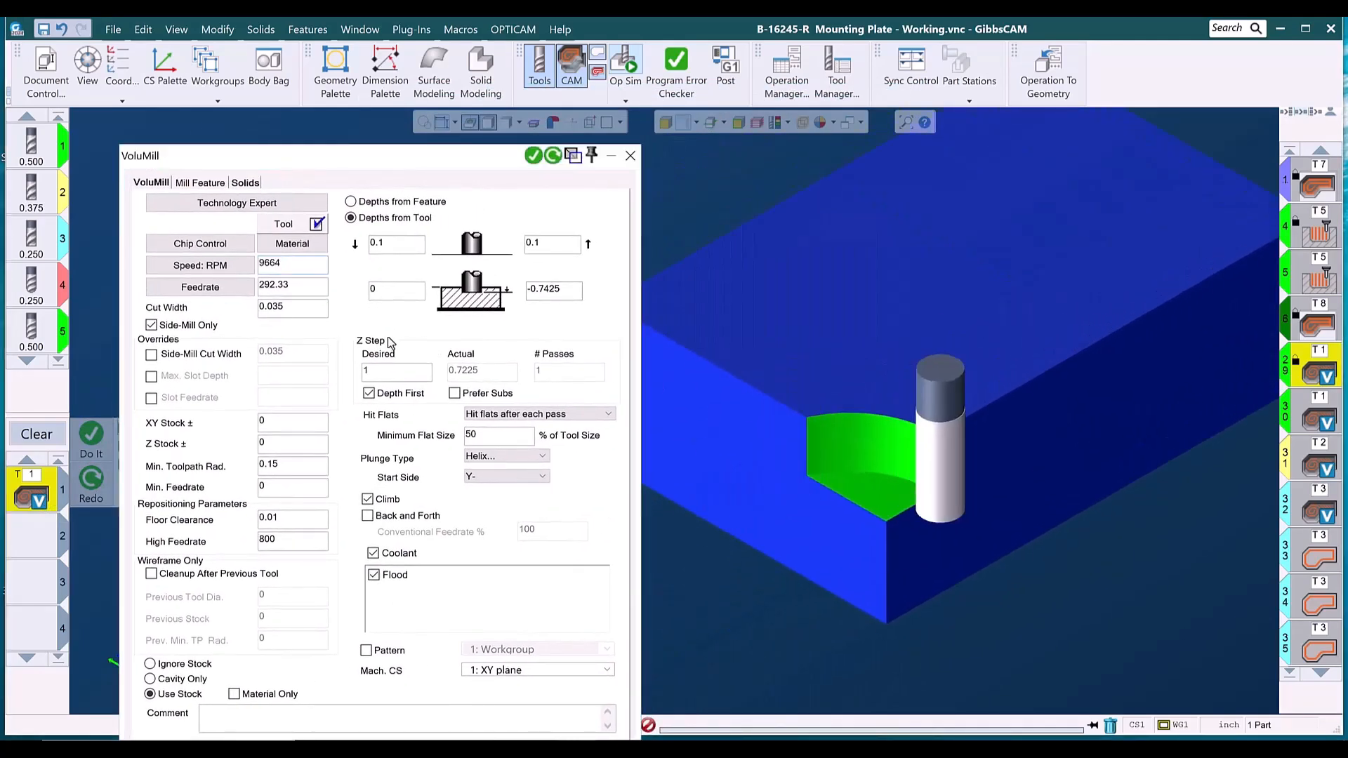
{"action": "left_click_drag", "start_coordinate": [294, 265], "coordinate": [250, 267]}
{"action": "key", "text": "Tab"}
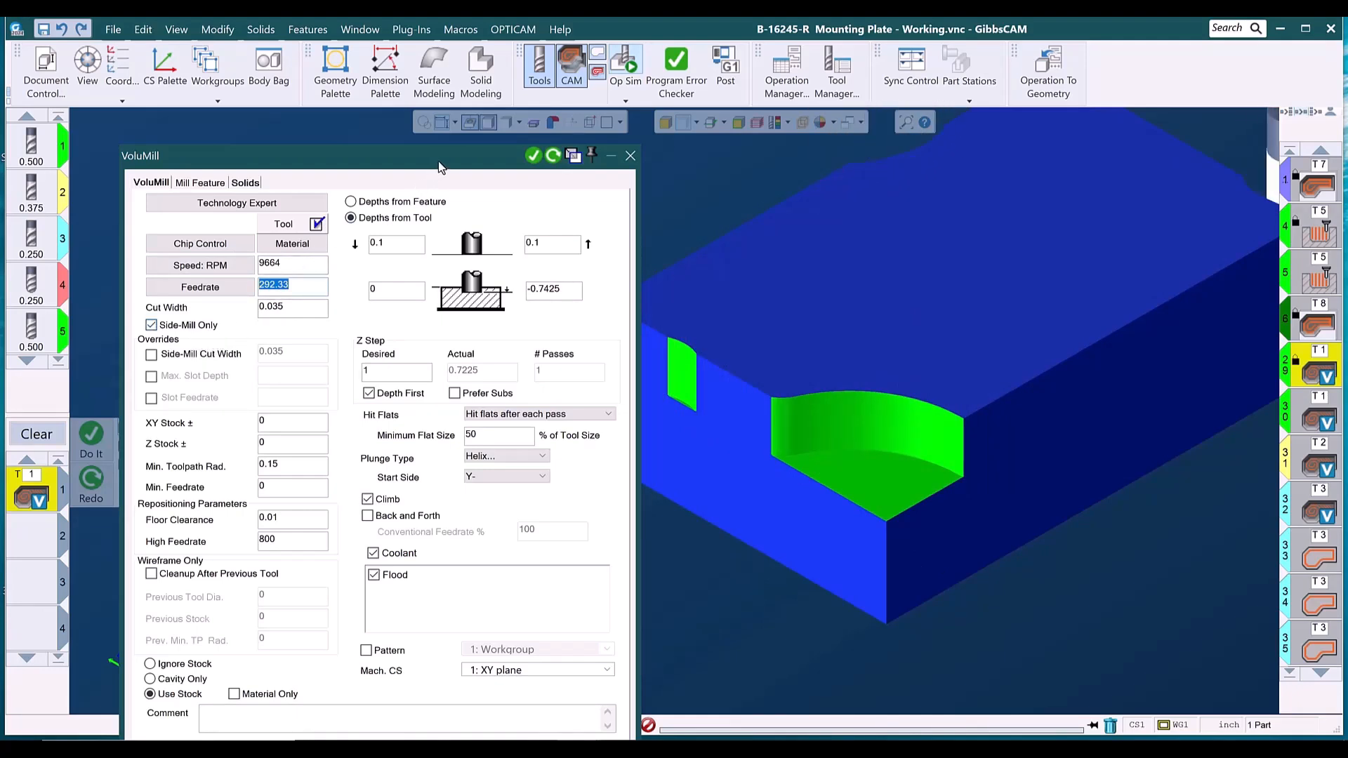
{"action": "left_click", "coordinate": [630, 156]}
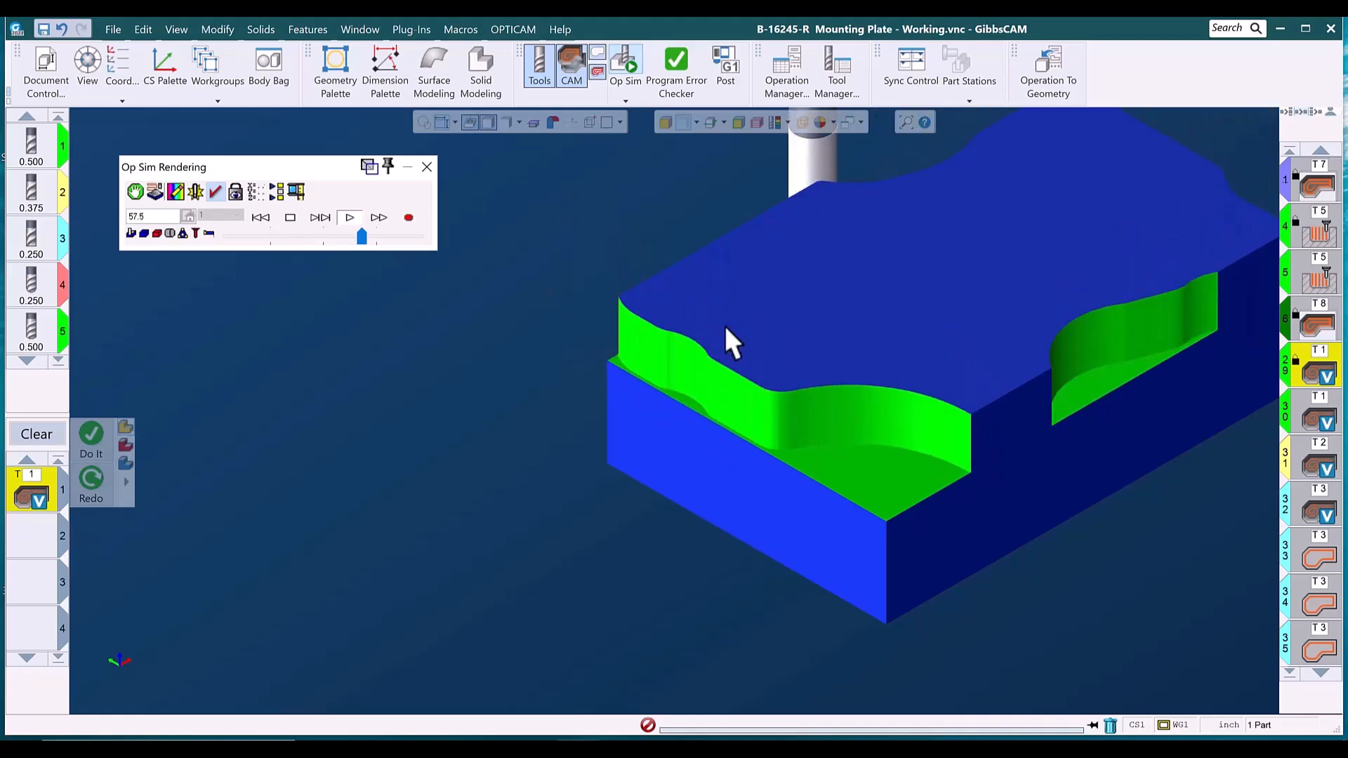
Progressively increase the playback speed to watch the rest of the VoluMill roughing simulation on the plate
{"action": "middle_click_drag", "start_coordinate": [725, 340], "coordinate": [562, 407]}
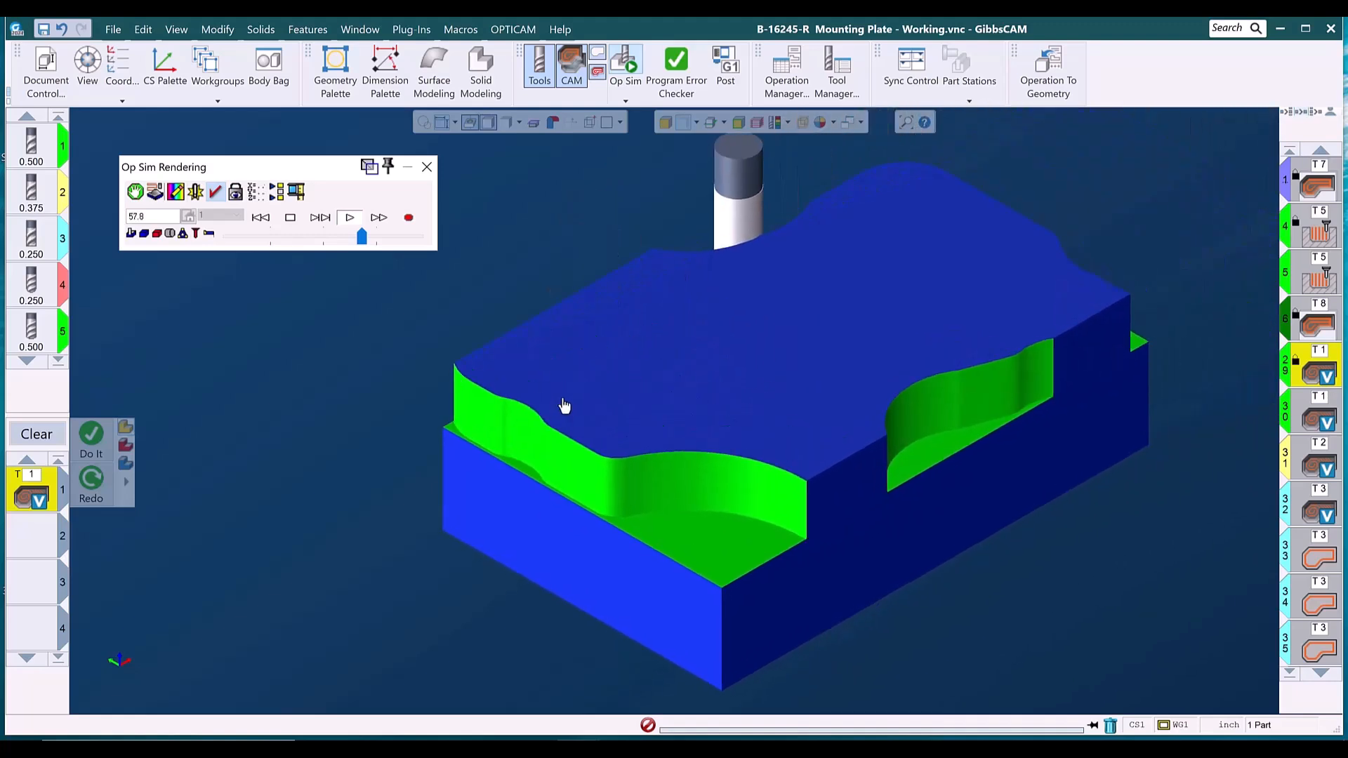
{"action": "left_click", "coordinate": [372, 238]}
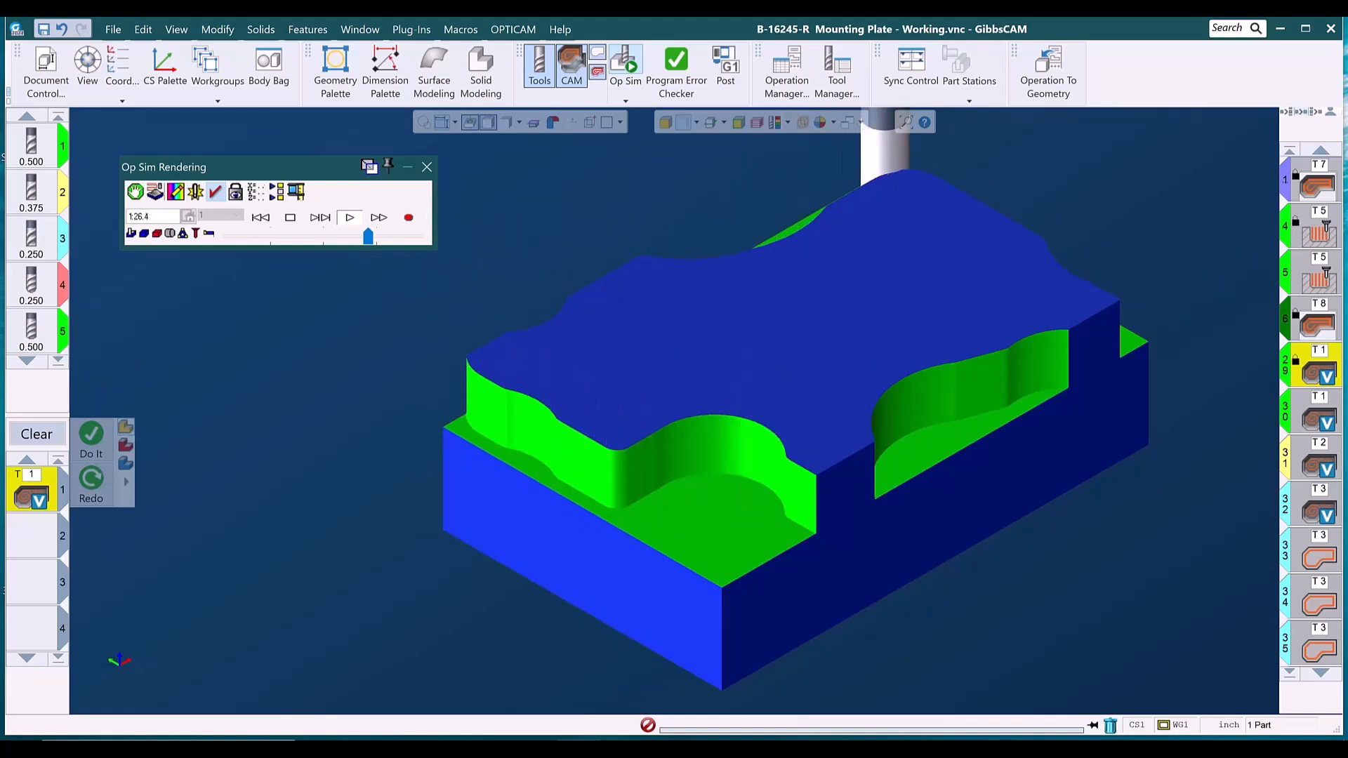
{"action": "mouse_move", "coordinate": [622, 748]}
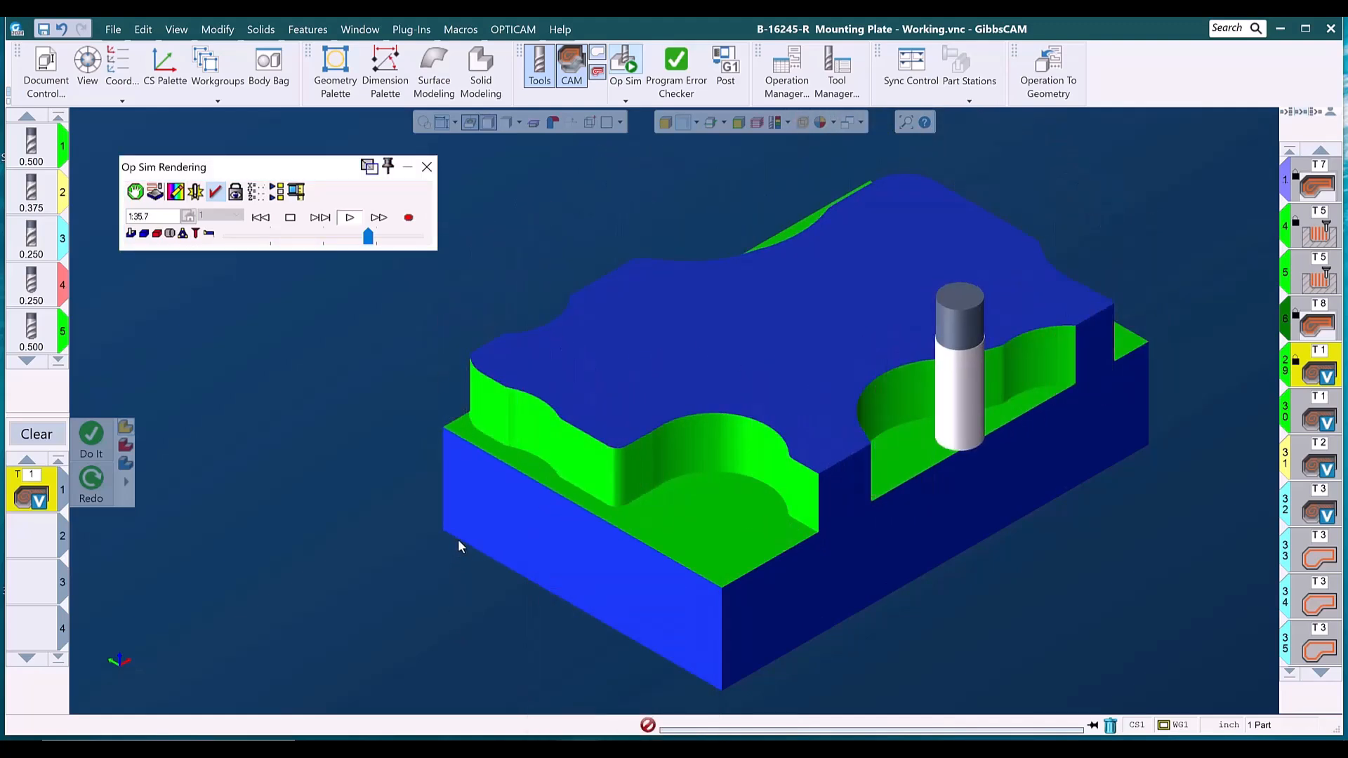
{"action": "left_click", "coordinate": [382, 237]}
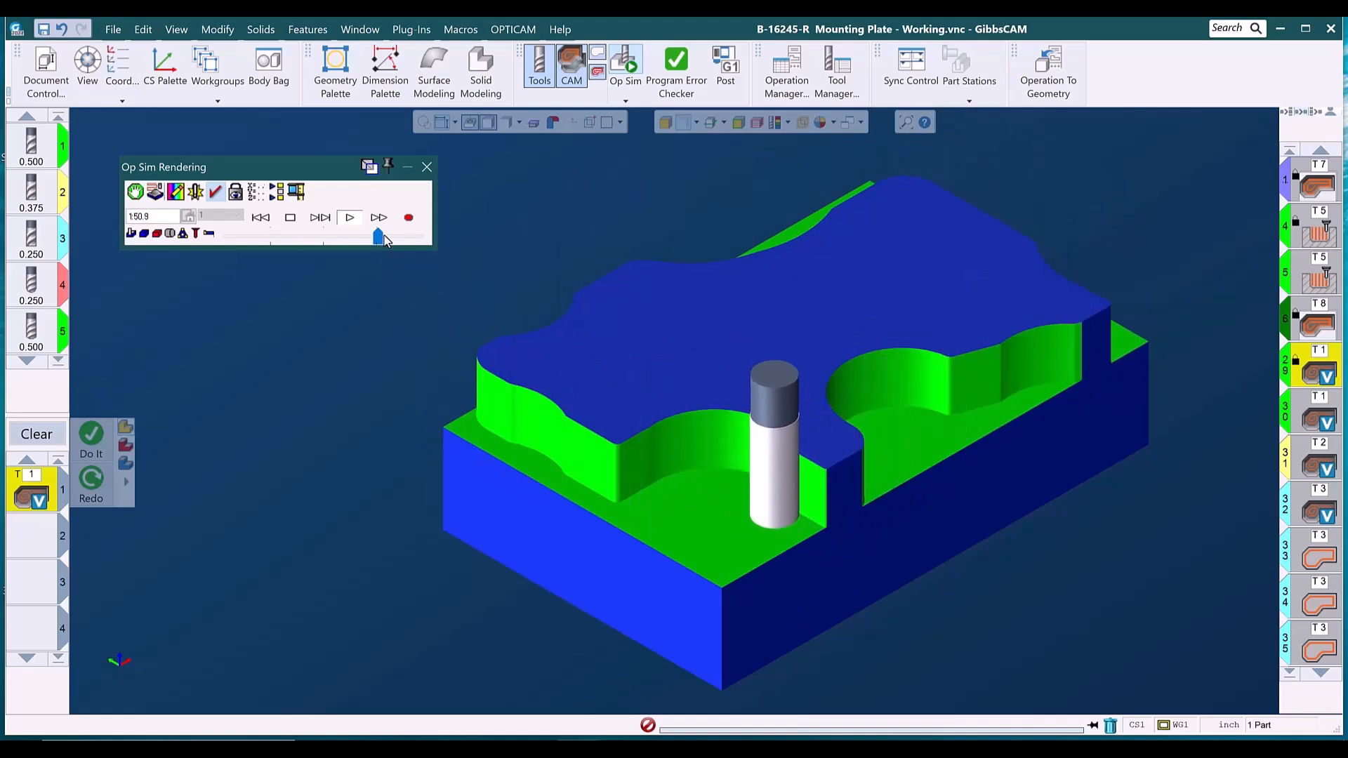
{"action": "left_click_drag", "start_coordinate": [384, 235], "coordinate": [390, 233]}
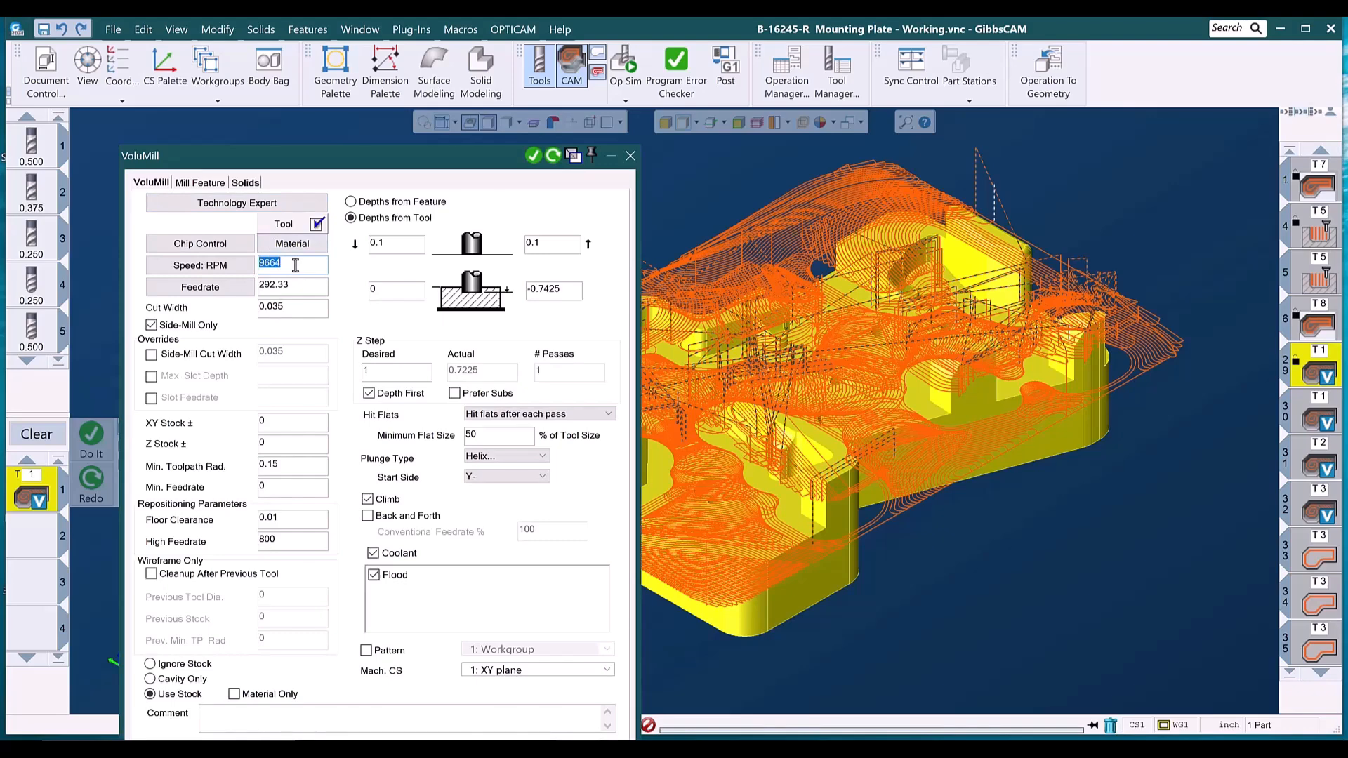
Open the VoluMill process's active chip thickness calculator, review which parameters it can calculate, and close it without applying
{"action": "left_click", "coordinate": [233, 247]}
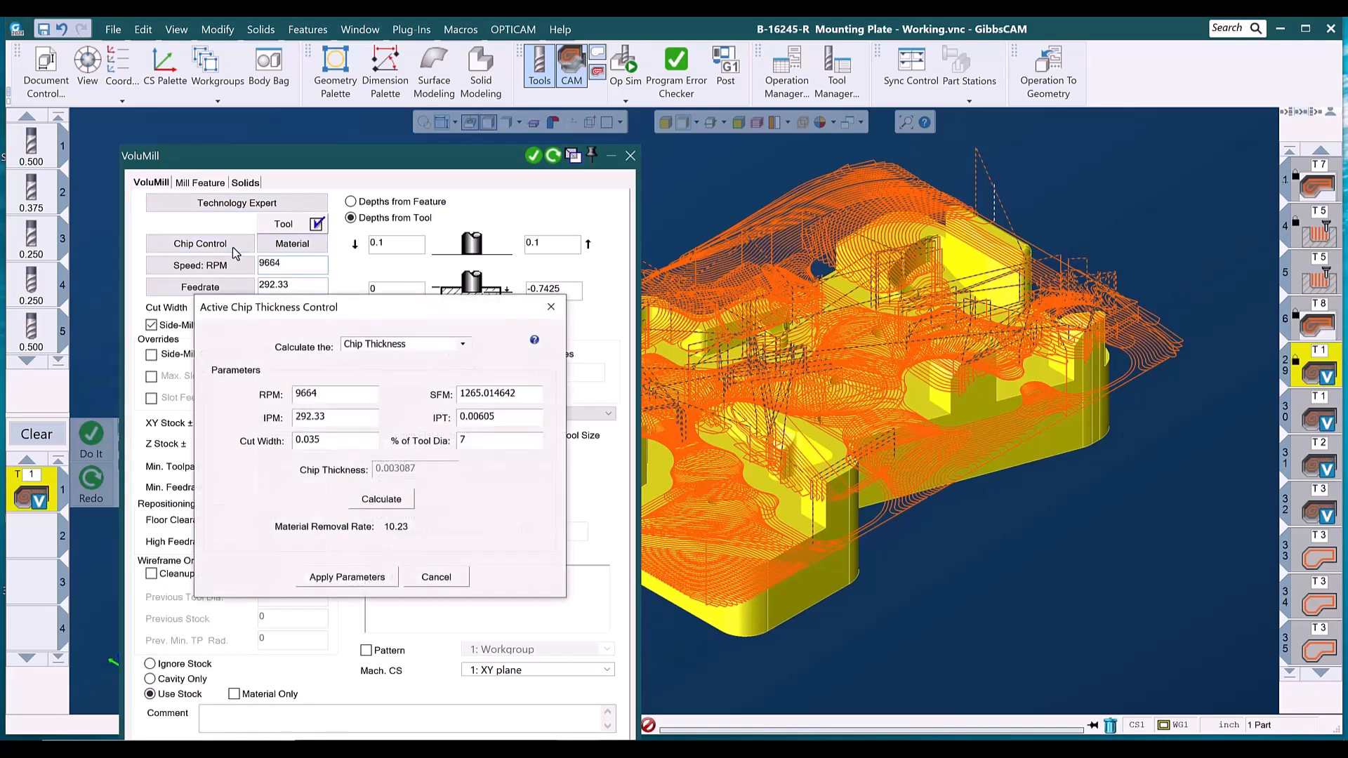
{"action": "left_click", "coordinate": [463, 344]}
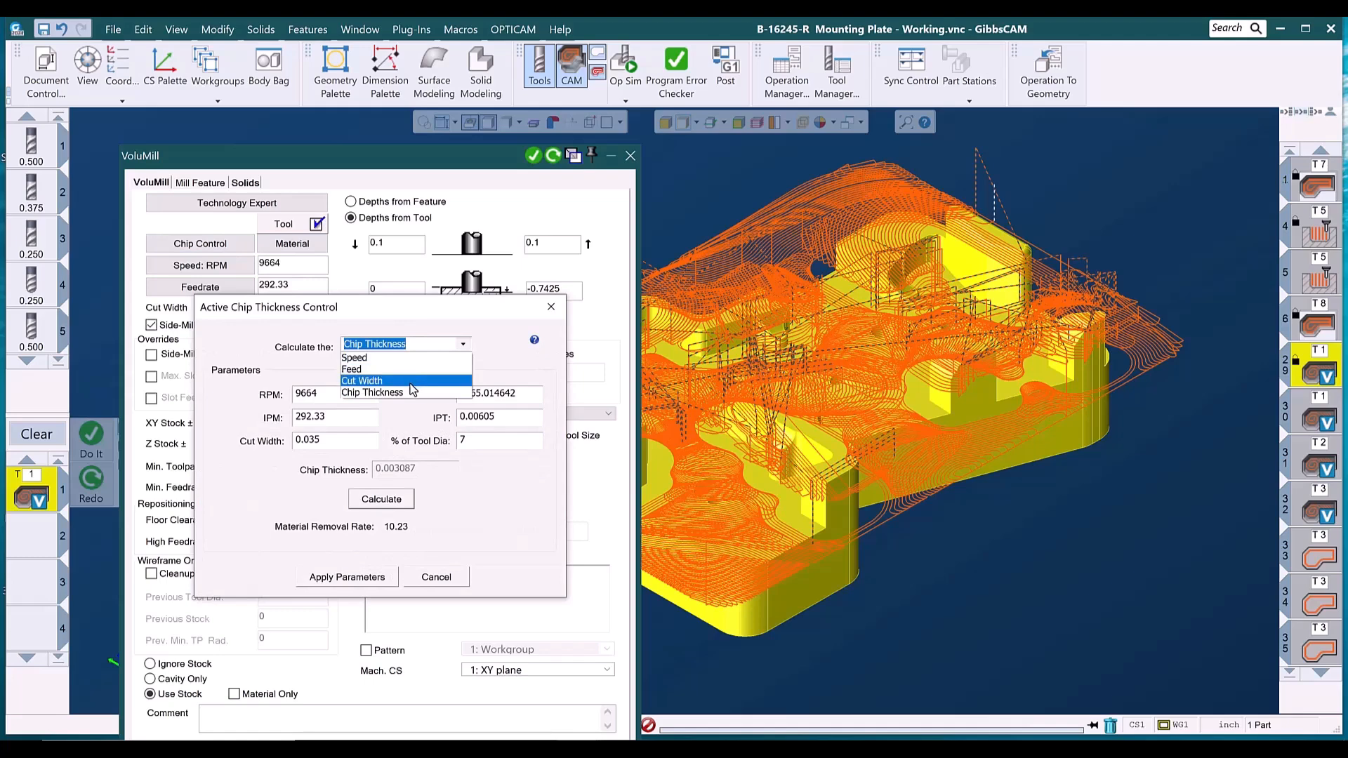
{"action": "left_click", "coordinate": [426, 305]}
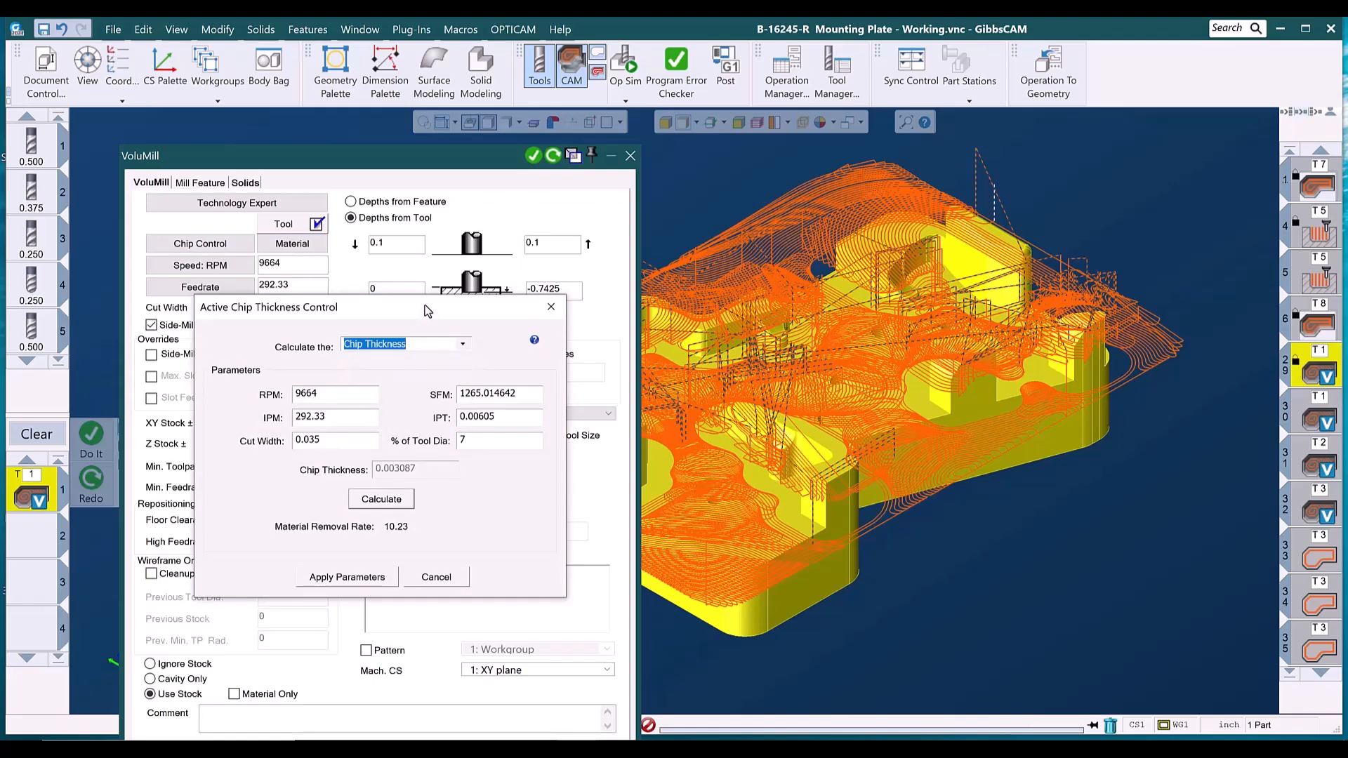
{"action": "left_click", "coordinate": [550, 309]}
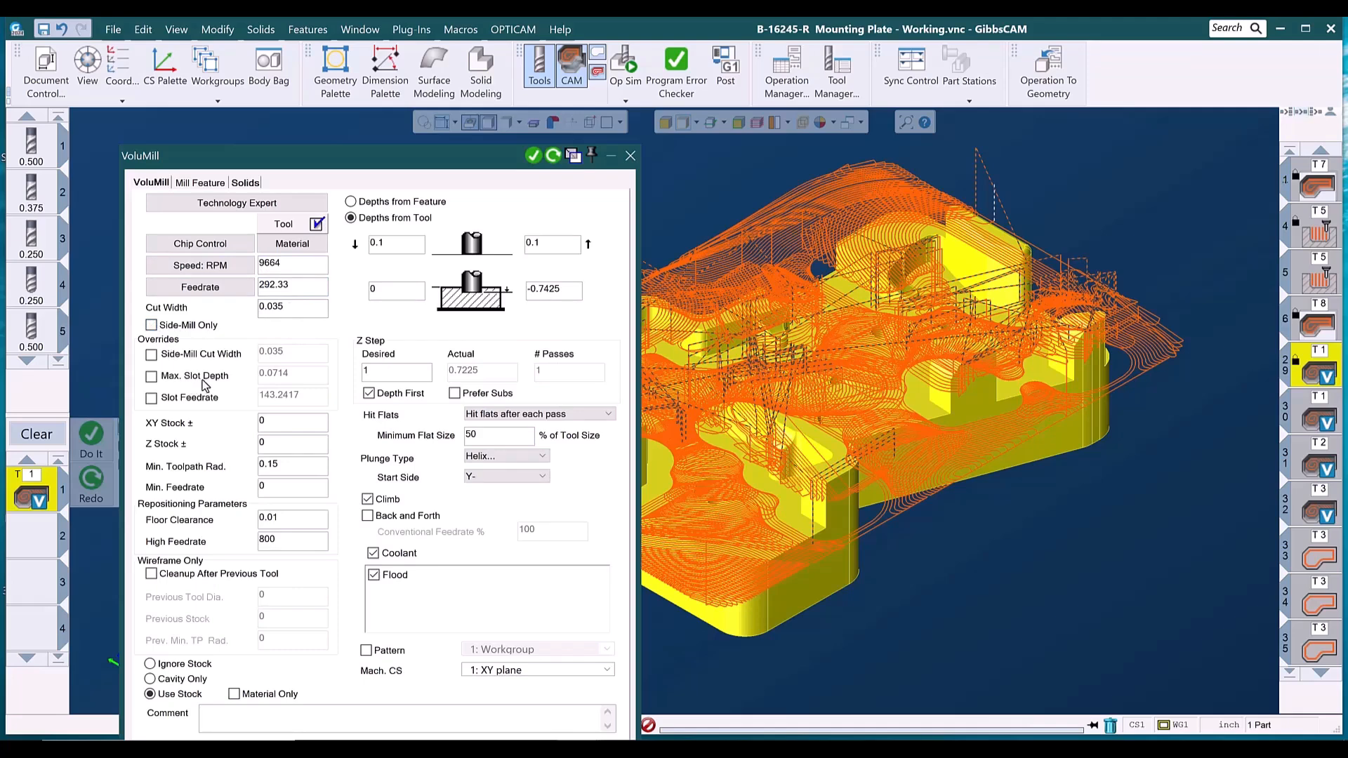
Re-enable Side-Mill Only and review the XY and Z stock, minimum toolpath radius, floor clearance and high feedrate settings
{"action": "left_click", "coordinate": [151, 325]}
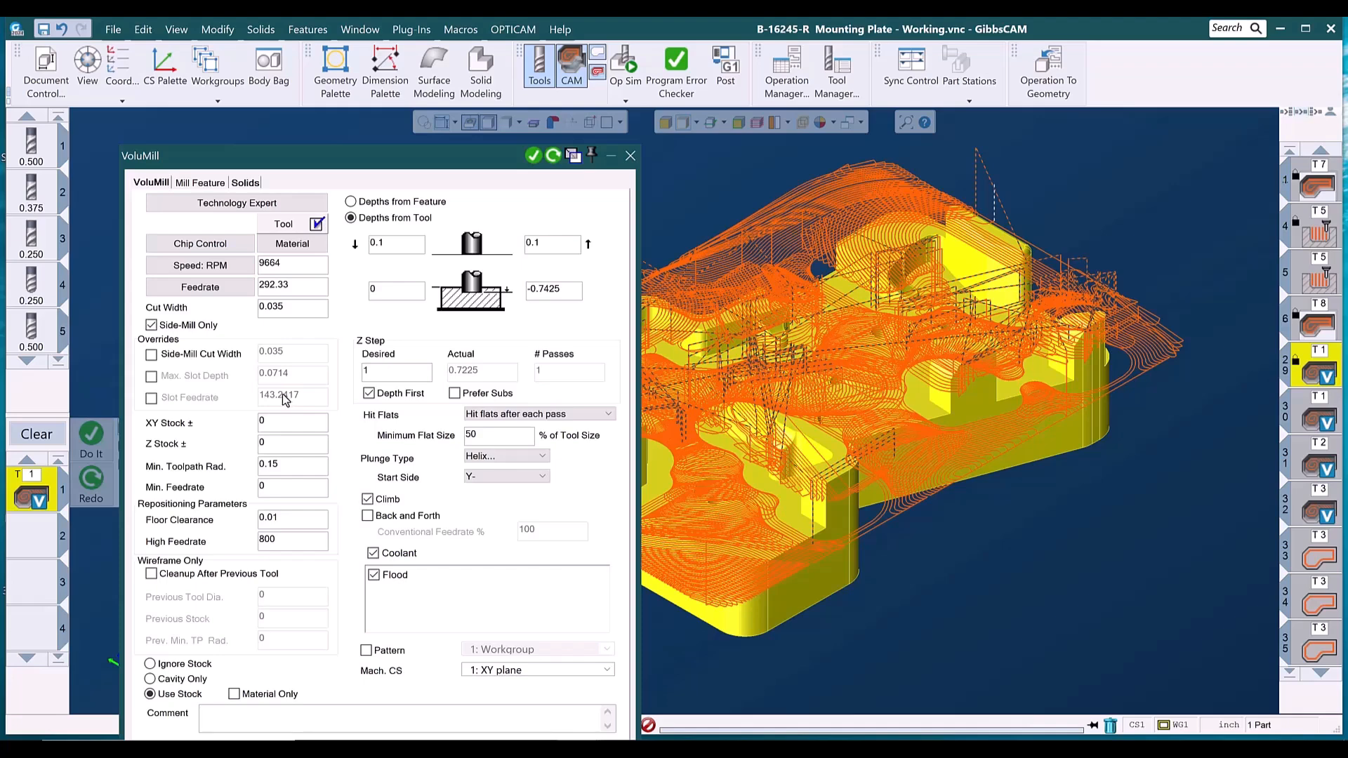
{"action": "double_click", "coordinate": [279, 421]}
{"action": "double_click", "coordinate": [280, 440]}
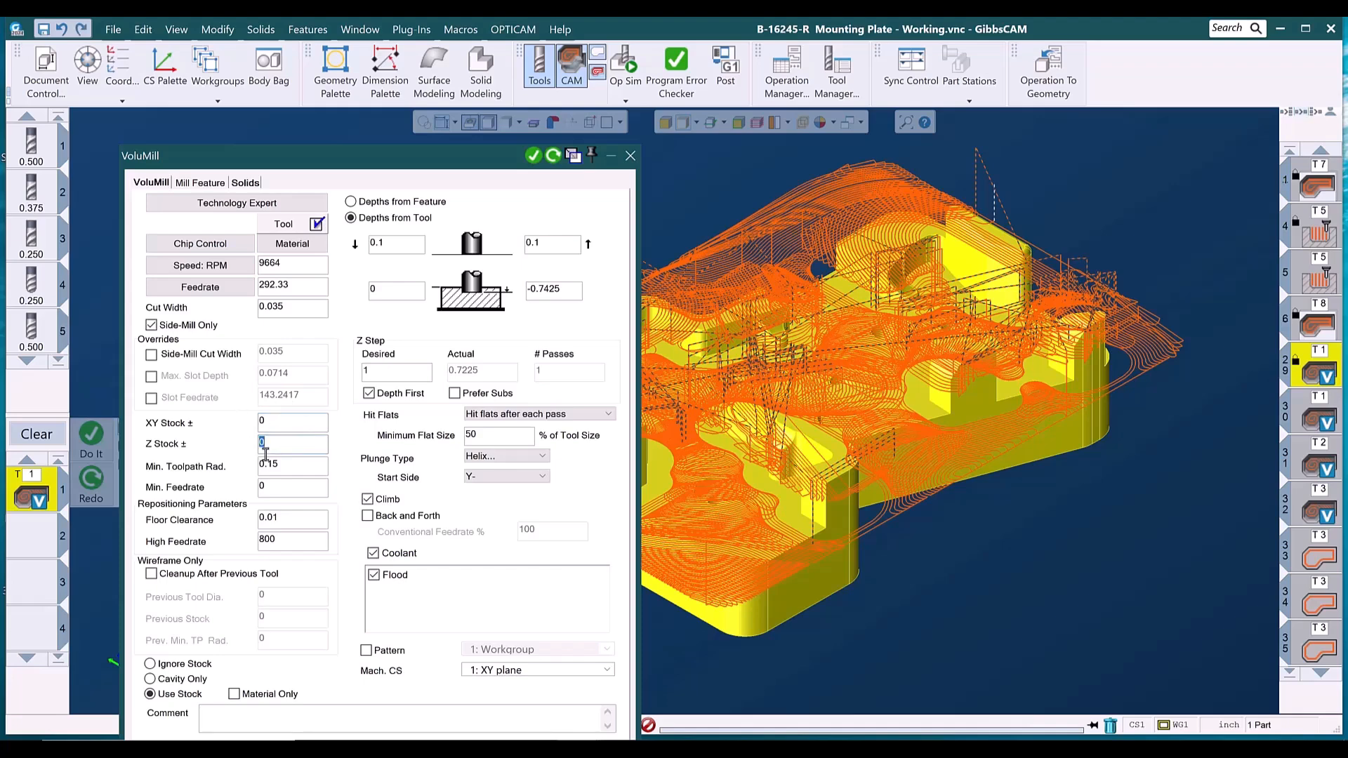
{"action": "double_click", "coordinate": [309, 466]}
{"action": "double_click", "coordinate": [288, 517]}
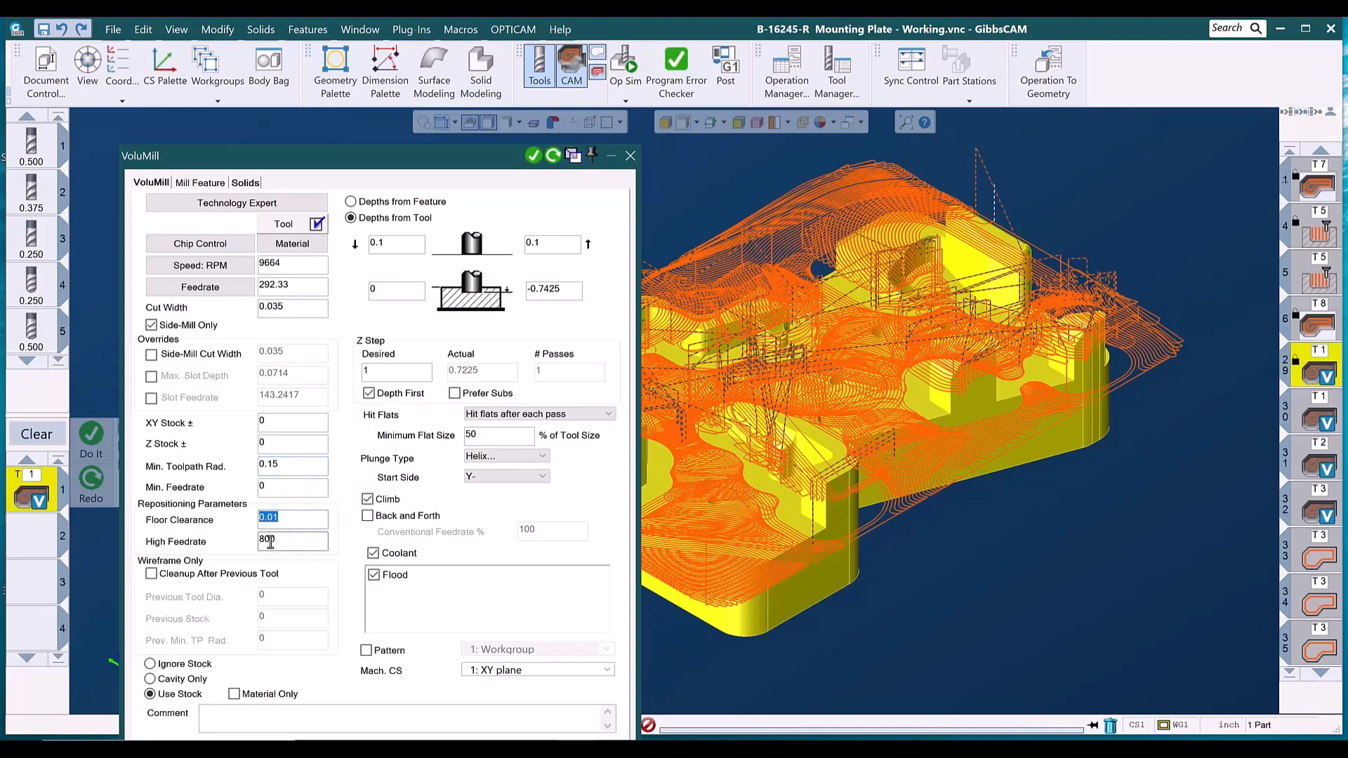
{"action": "key", "text": "Tab"}
{"action": "double_click", "coordinate": [283, 521]}
{"action": "key", "text": "Tab"}
Review the VoluMill solids settings for cutting tolerance and surface stock, toggle Wall Cleanup off and on, and check its desired step
{"action": "left_click", "coordinate": [242, 183]}
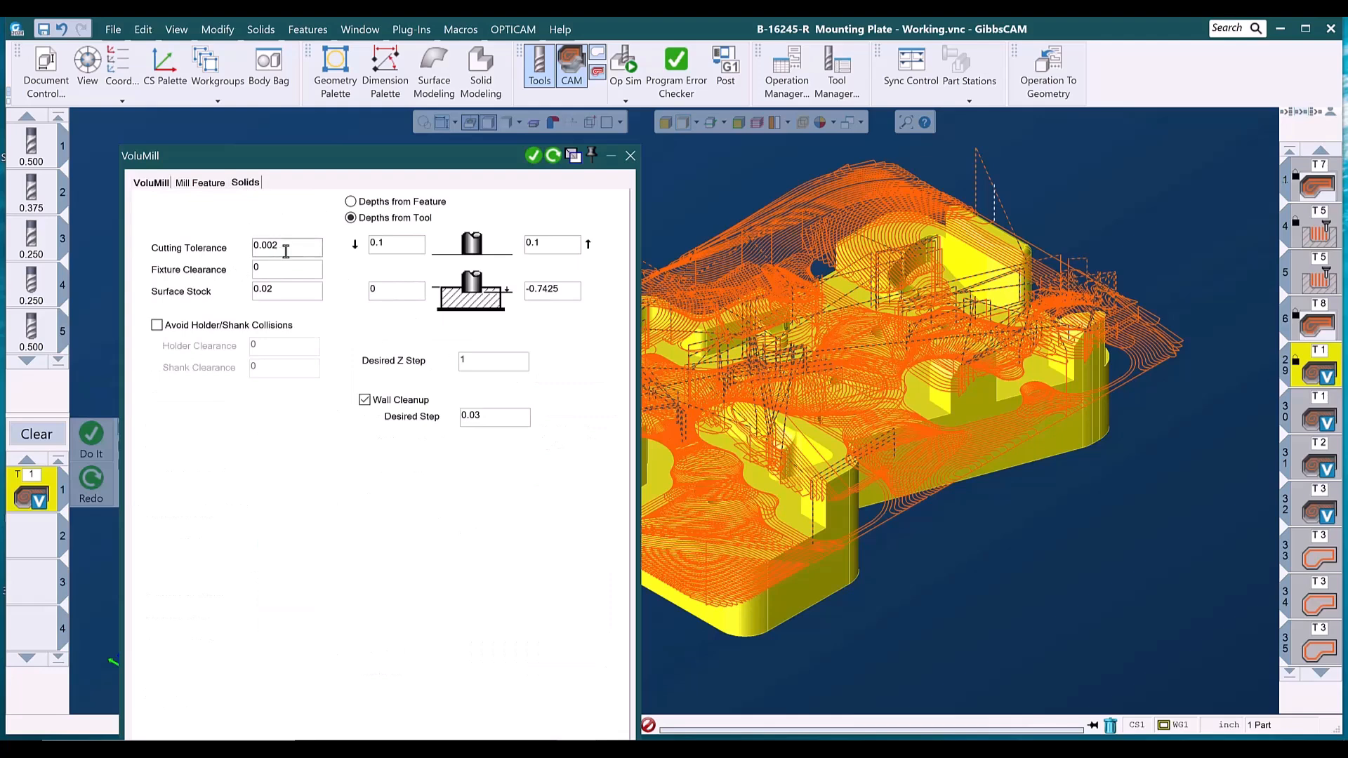
{"action": "left_click_drag", "start_coordinate": [298, 247], "coordinate": [215, 293]}
{"action": "left_click", "coordinate": [365, 401]}
{"action": "left_click", "coordinate": [364, 401]}
{"action": "left_click_drag", "start_coordinate": [487, 416], "coordinate": [414, 409]}
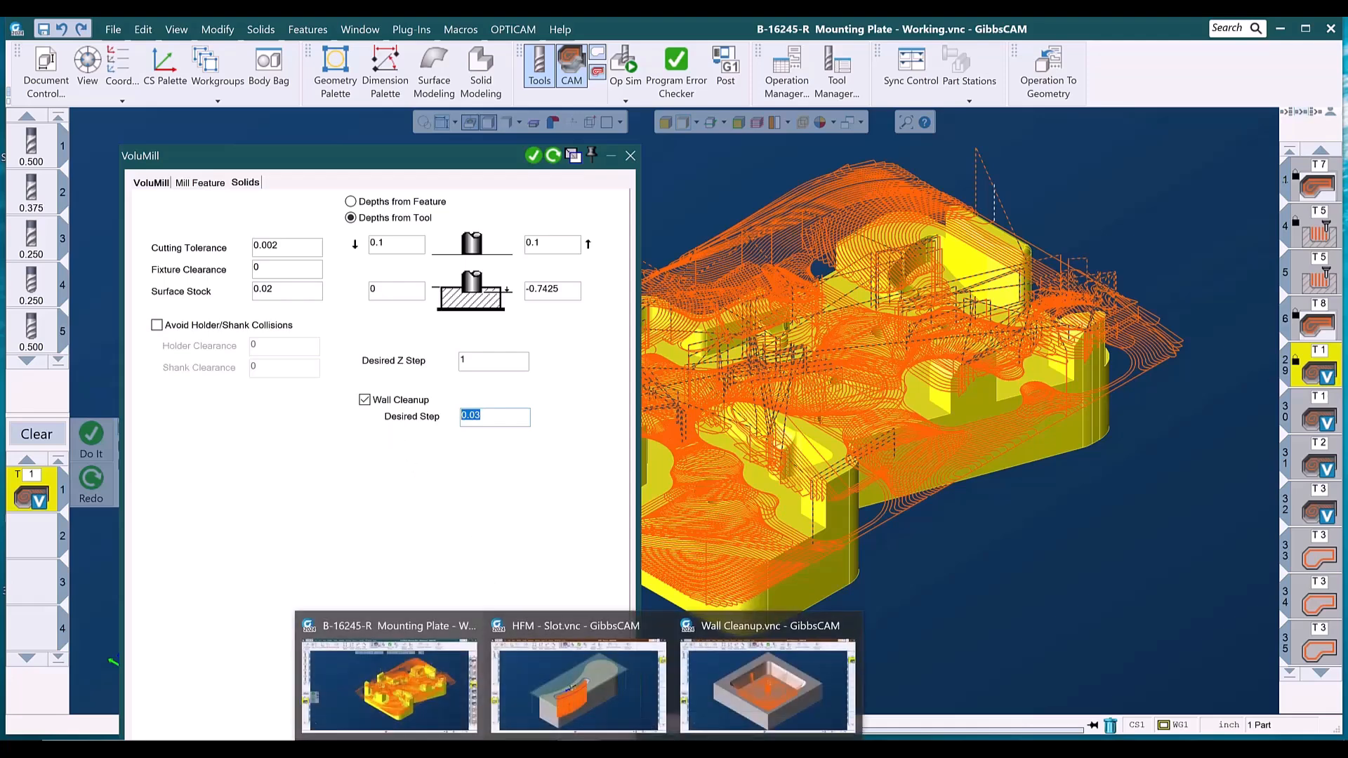
Switch to the Wall Cleanup part, simulate its VoluMill pocket from uncut stock at a high playback speed, and close the simulation
{"action": "left_click", "coordinate": [727, 660]}
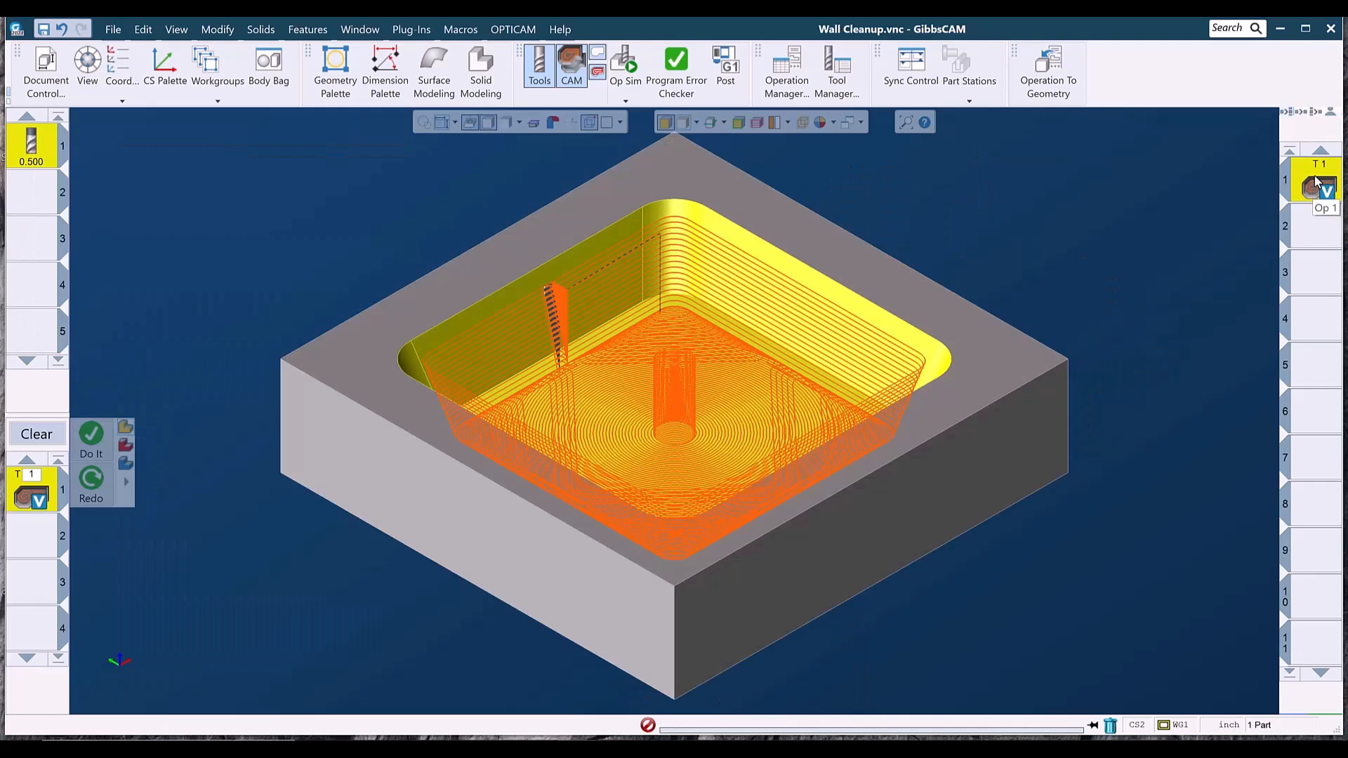
{"action": "left_click", "coordinate": [624, 62]}
{"action": "left_click", "coordinate": [261, 217]}
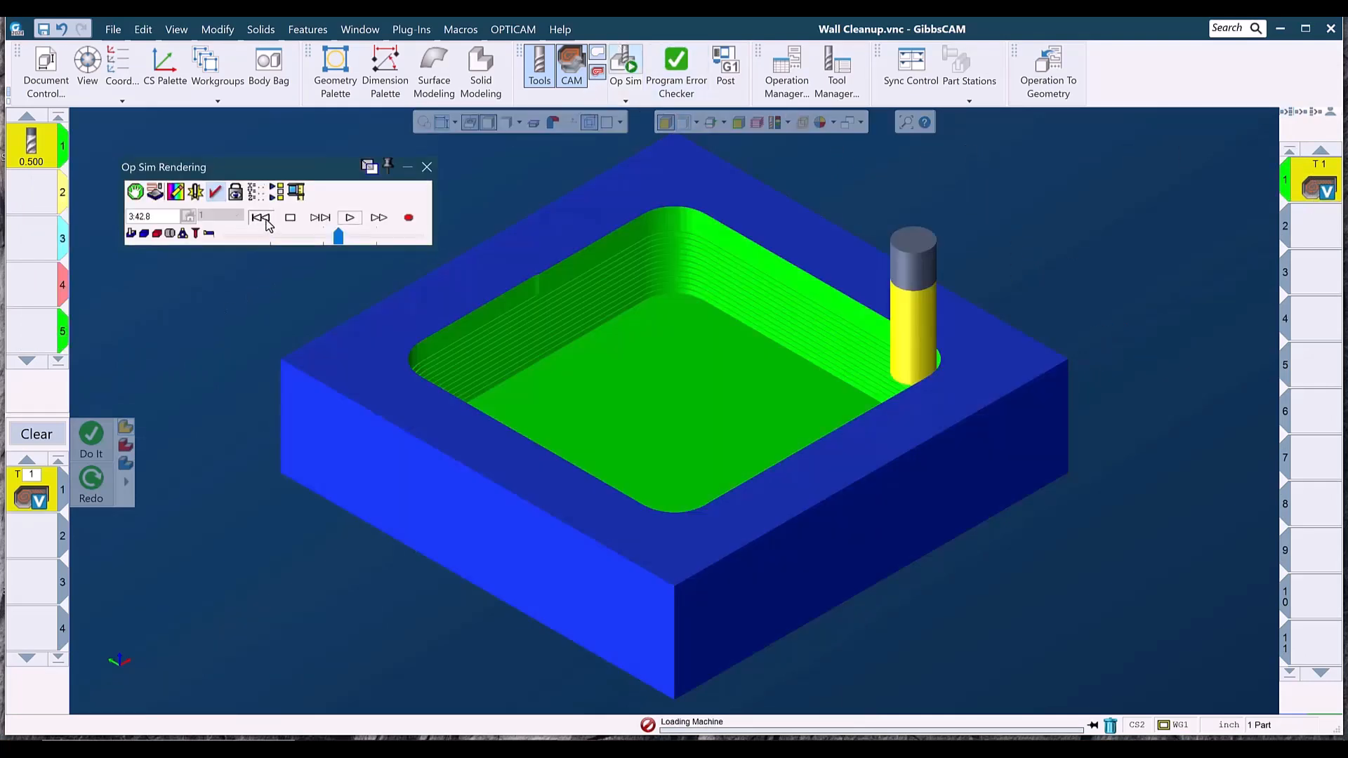
{"action": "left_click", "coordinate": [350, 218]}
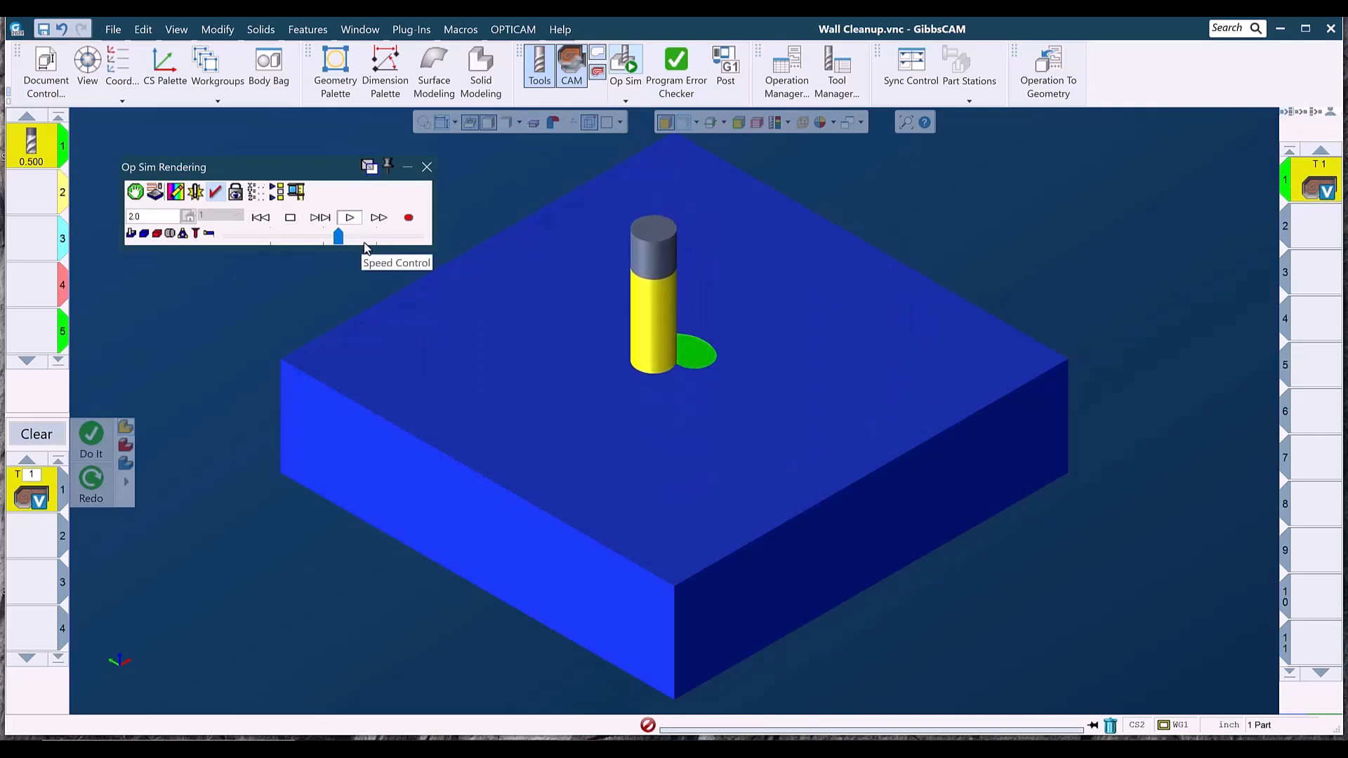
{"action": "left_click_drag", "start_coordinate": [337, 237], "coordinate": [390, 238]}
{"action": "left_click", "coordinate": [407, 242]}
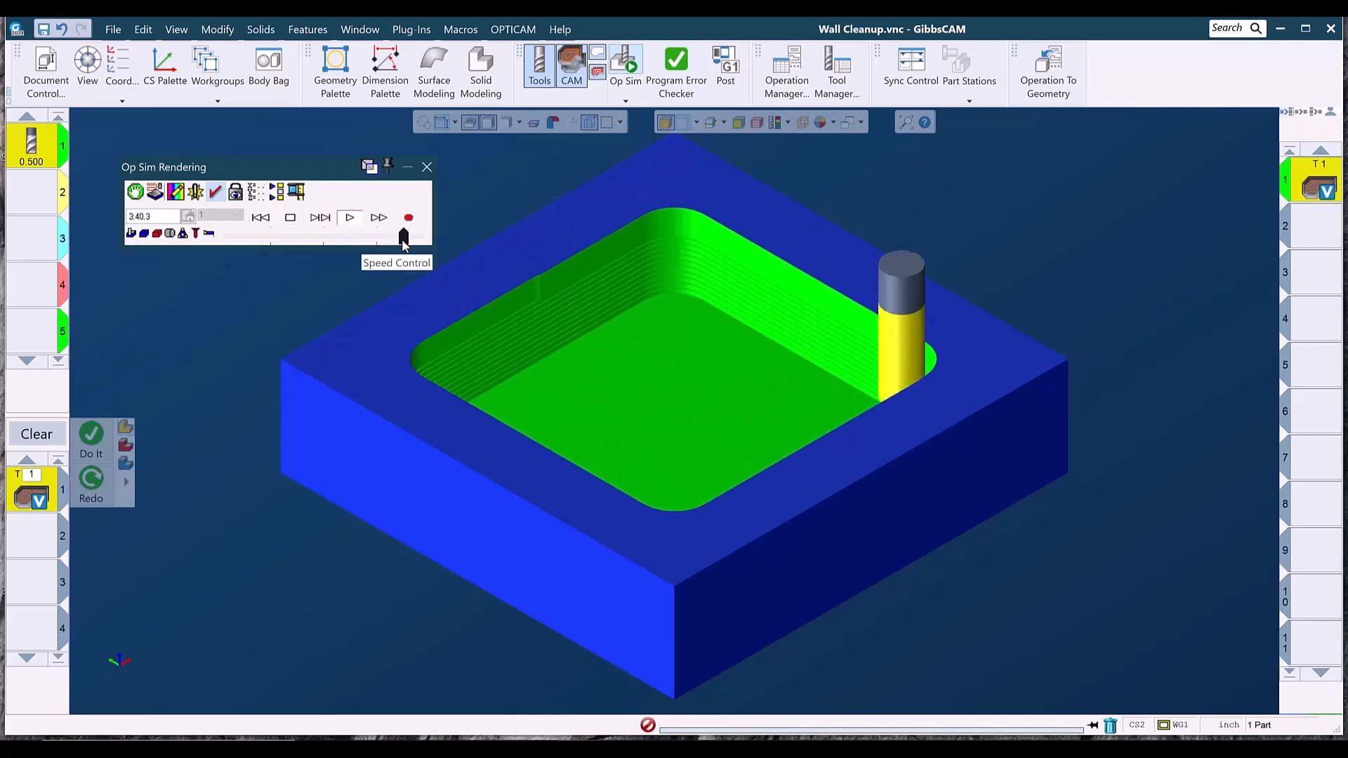
{"action": "left_click", "coordinate": [426, 167]}
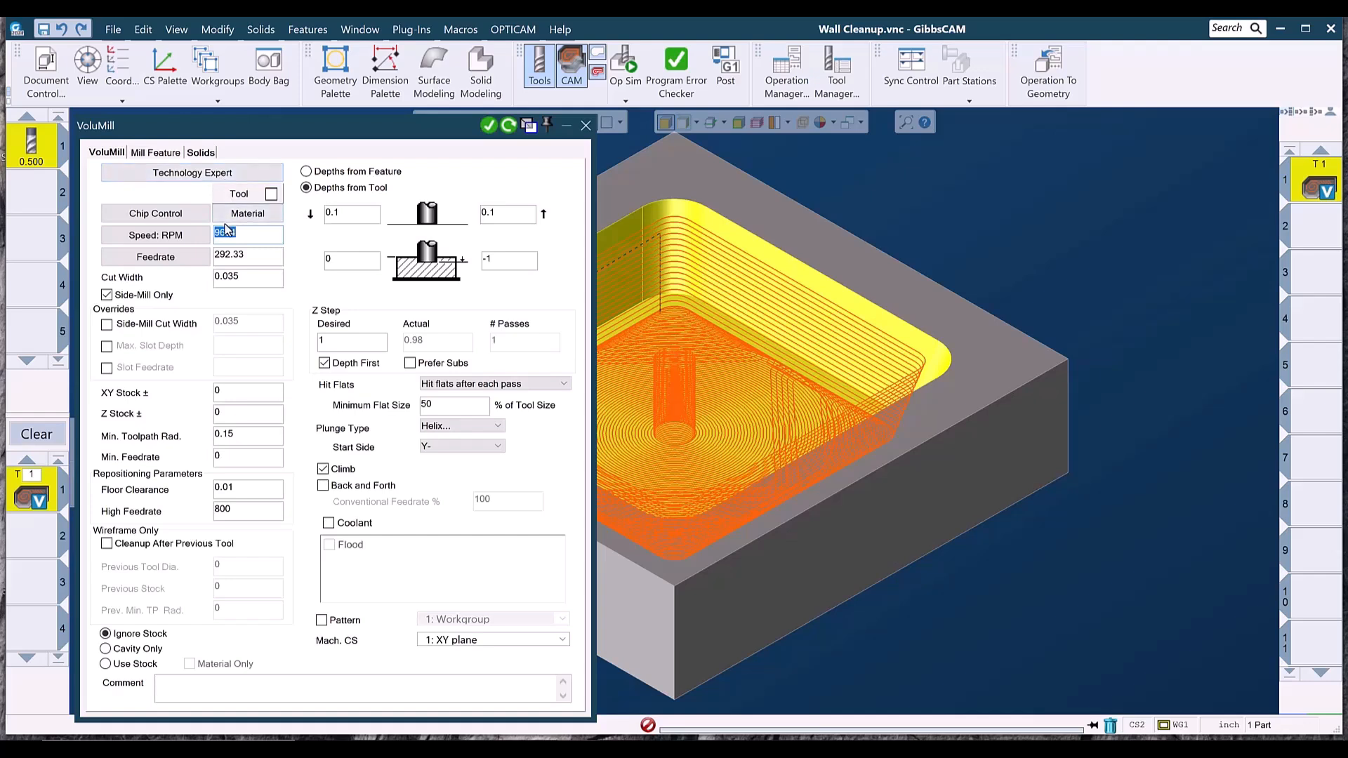
Review the pocket VoluMill process's desired Z step and its solids cutting tolerance and surface stock
{"action": "left_click", "coordinate": [331, 343]}
{"action": "left_click", "coordinate": [205, 155]}
{"action": "left_click_drag", "start_coordinate": [234, 215], "coordinate": [216, 215]}
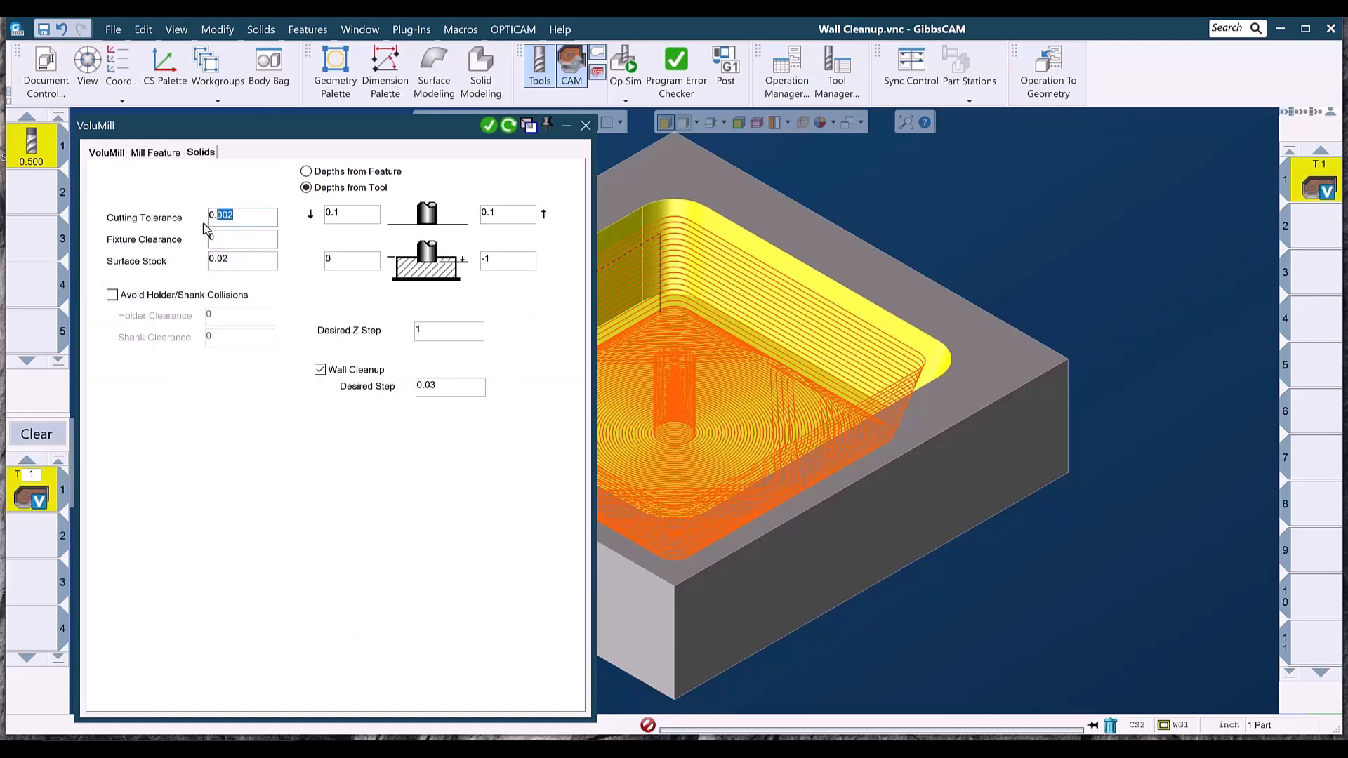
{"action": "left_click", "coordinate": [236, 258]}
{"action": "left_click_drag", "start_coordinate": [240, 260], "coordinate": [122, 261]}
Turn off Wall Cleanup, regenerate the pocket toolpath, and simulate it before closing the simulation
{"action": "left_click", "coordinate": [320, 370]}
{"action": "left_click", "coordinate": [507, 127]}
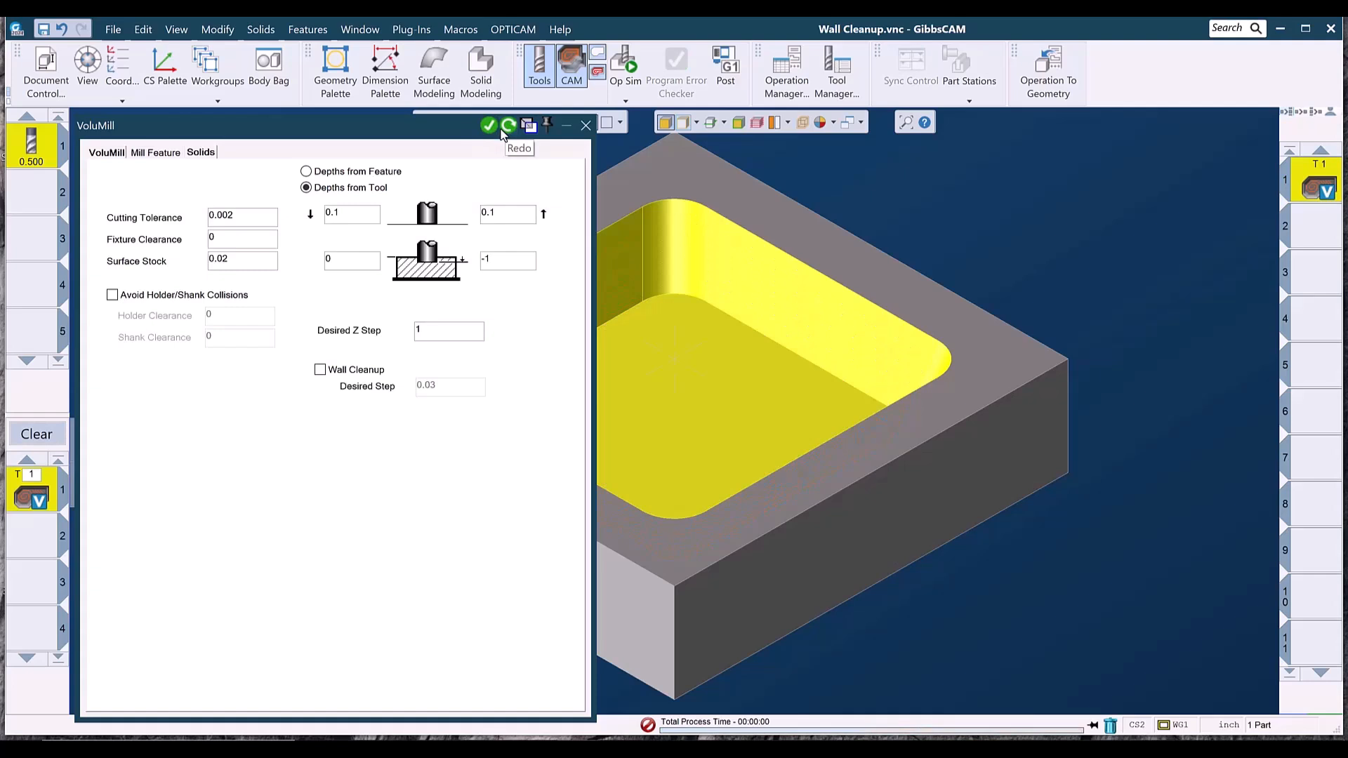
{"action": "middle_click_drag", "start_coordinate": [747, 373], "coordinate": [917, 370]}
{"action": "left_click", "coordinate": [620, 65]}
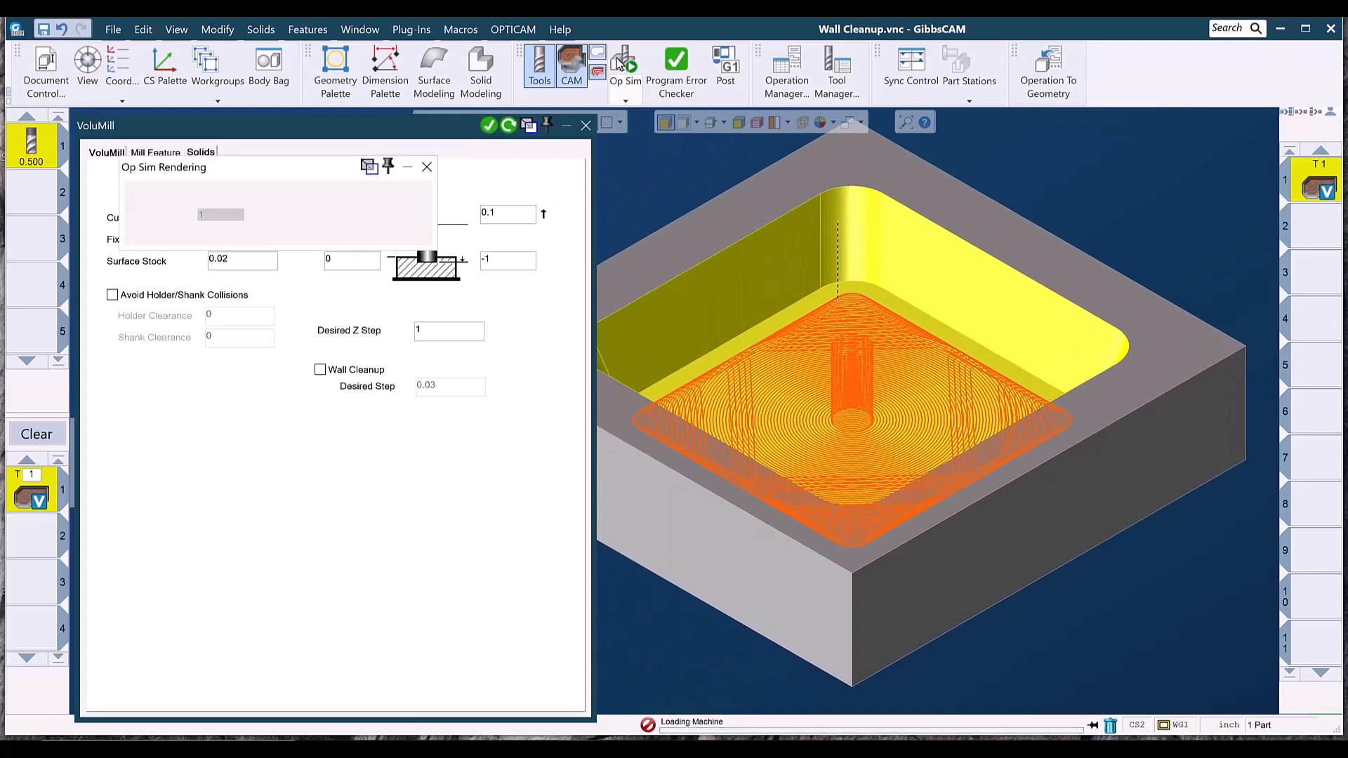
{"action": "left_click", "coordinate": [349, 217]}
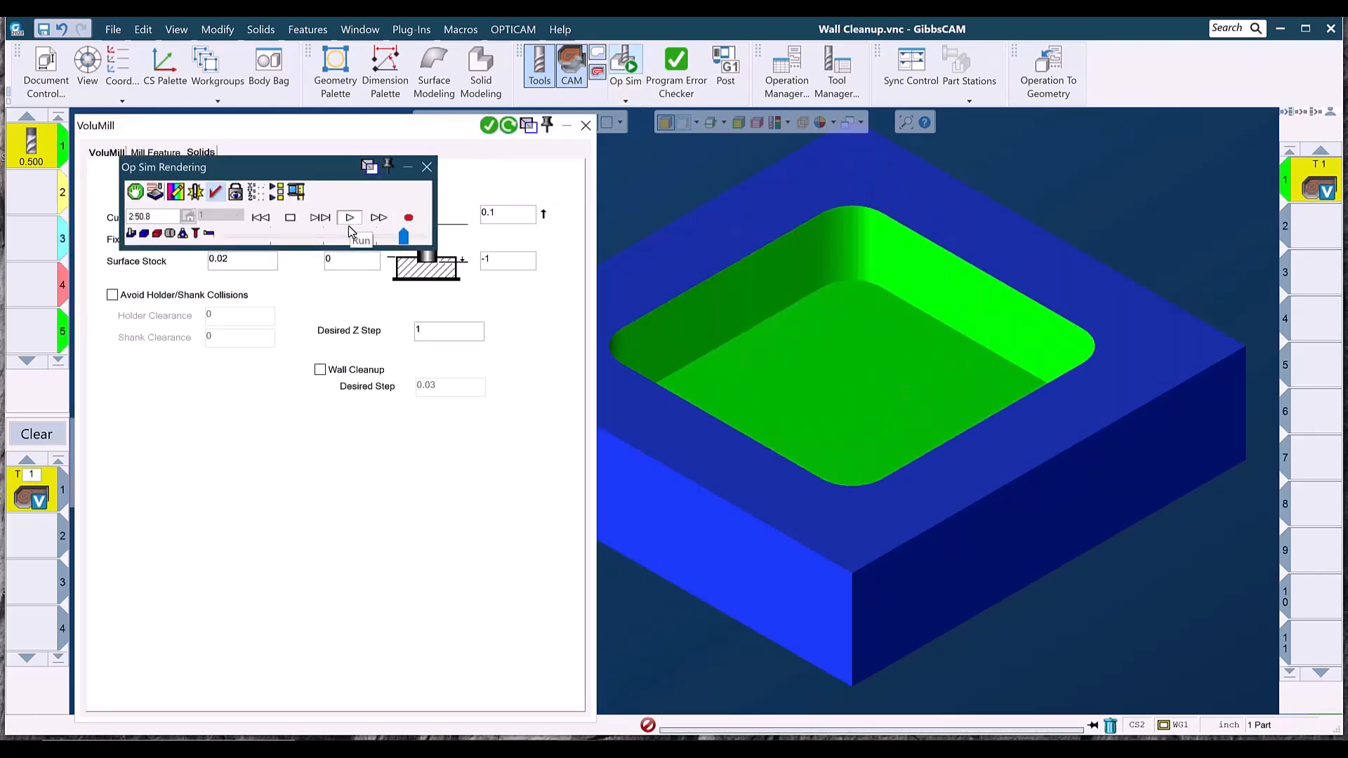
{"action": "left_click", "coordinate": [426, 167]}
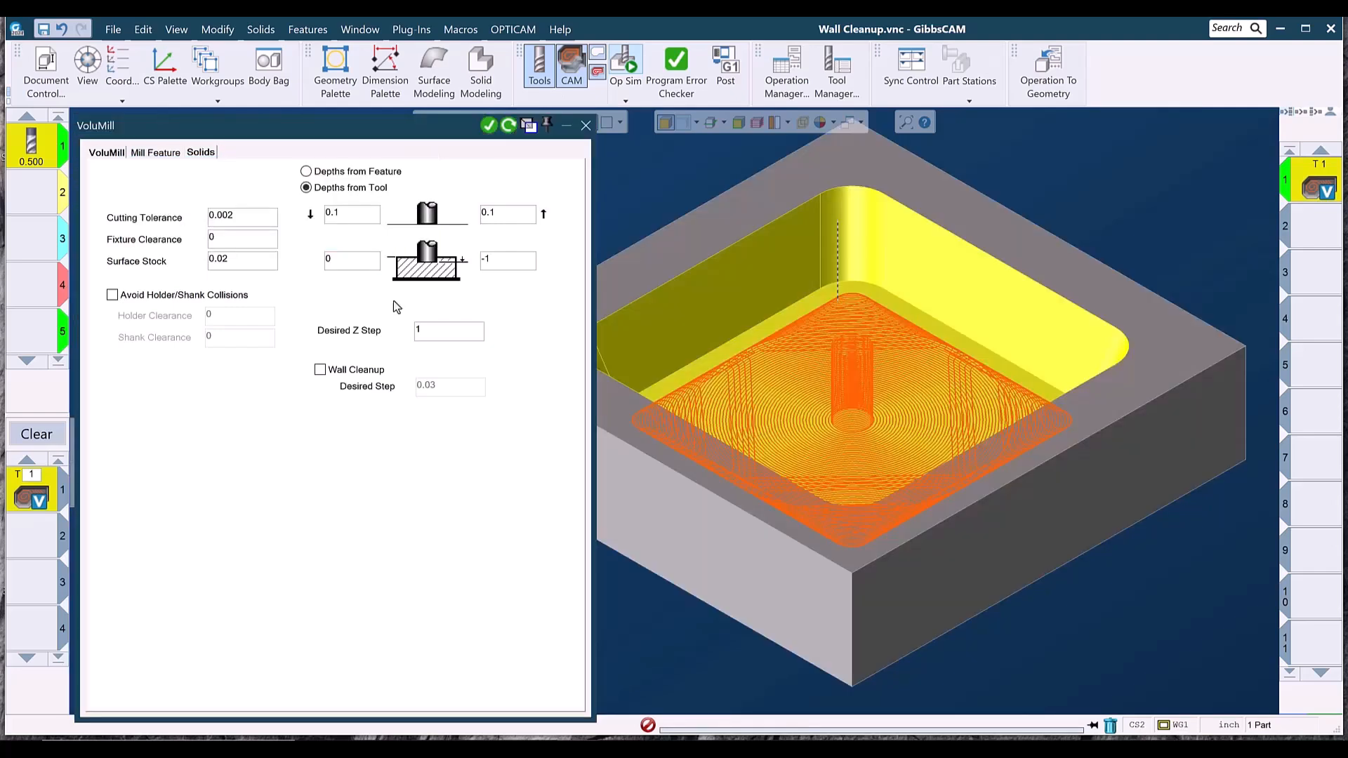
Turn Wall Cleanup back on with a desired step of 0.03, regenerate the pocket toolpath, and close the process
{"action": "left_click", "coordinate": [322, 371]}
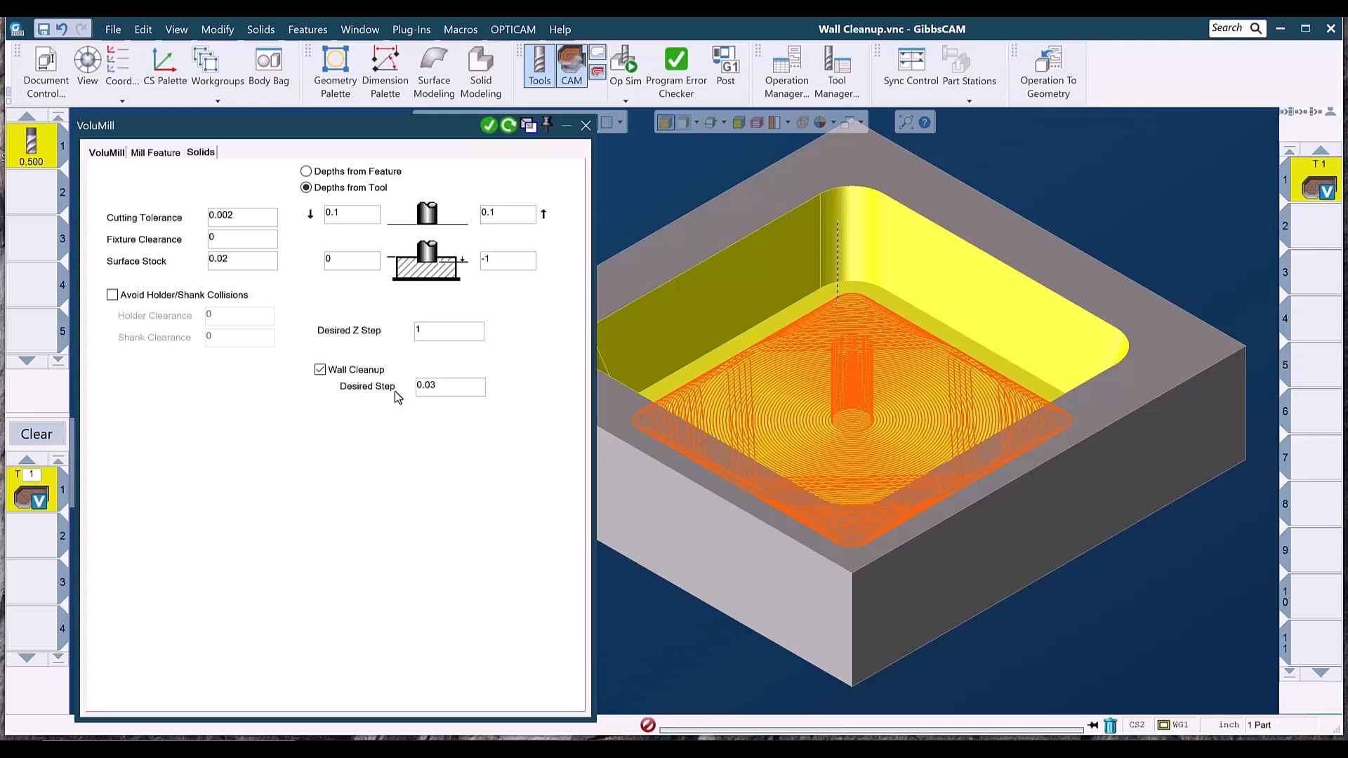
{"action": "left_click", "coordinate": [421, 388]}
{"action": "double_click", "coordinate": [443, 386]}
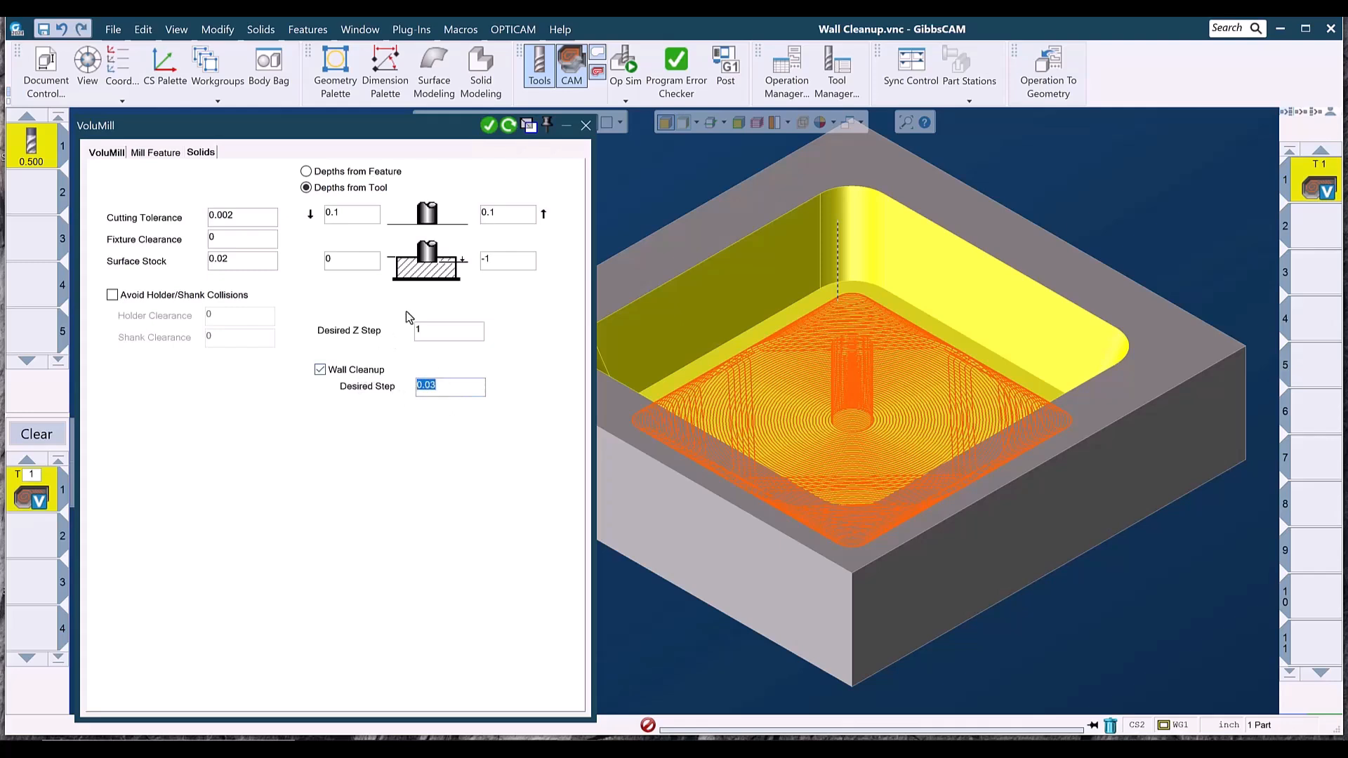
{"action": "left_click", "coordinate": [508, 126]}
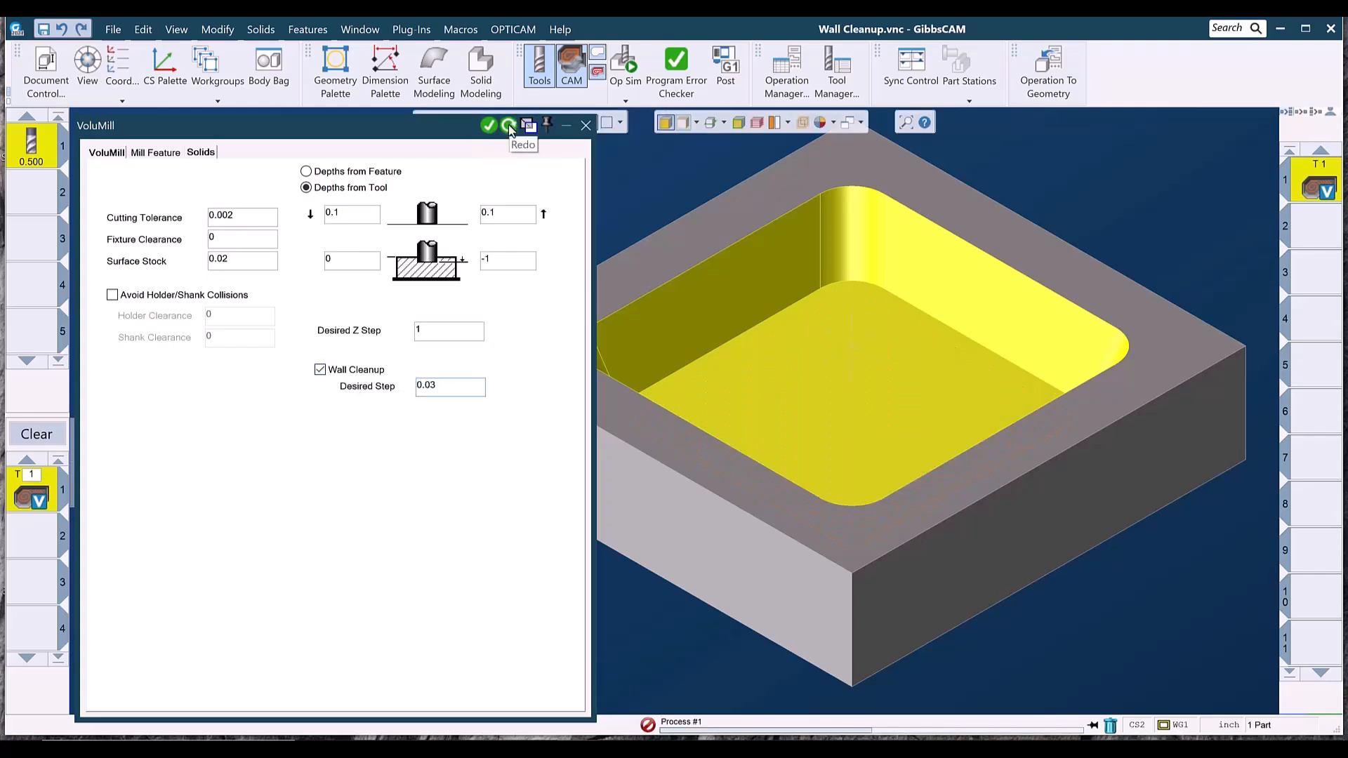
{"action": "left_click", "coordinate": [585, 126]}
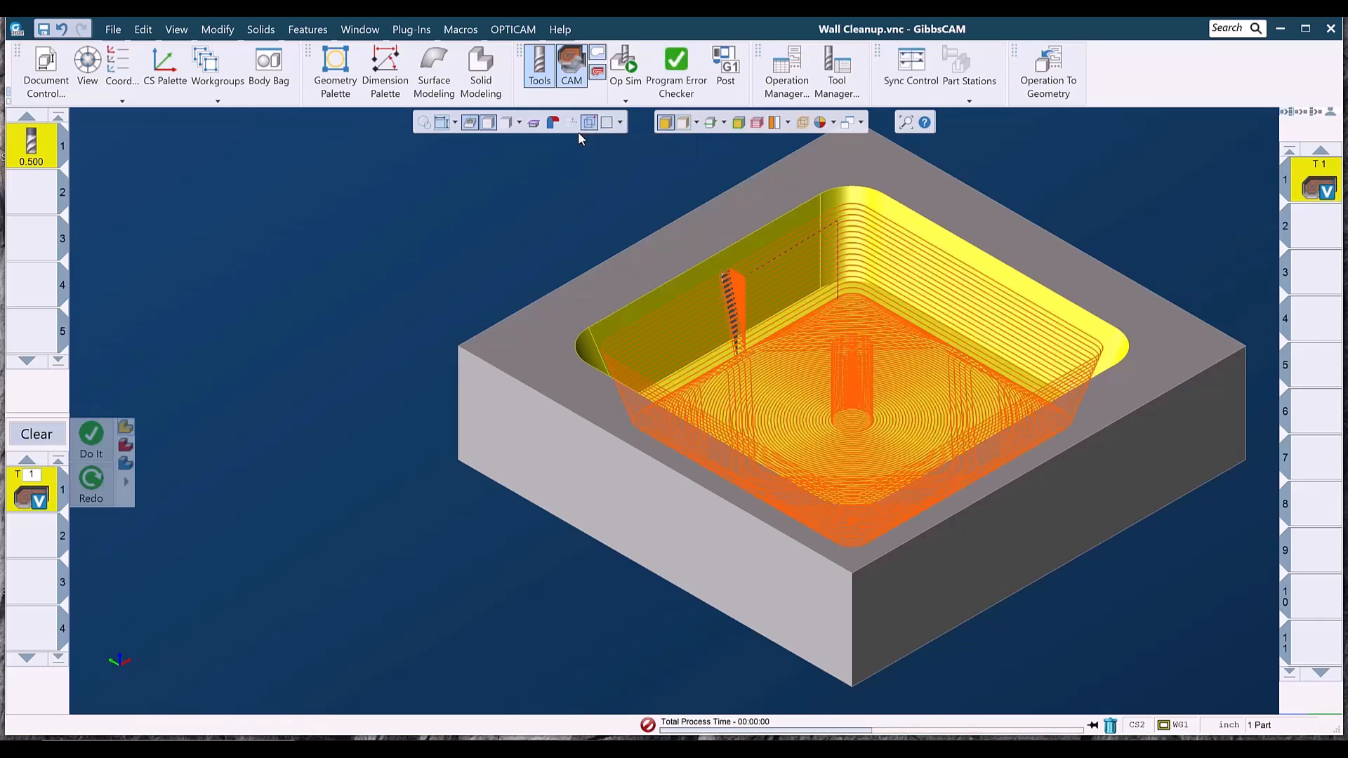
Slice the pocket part and view the cross-section face-on to inspect the wall cleanup passes along the tapered walls
{"action": "left_click", "coordinate": [532, 124]}
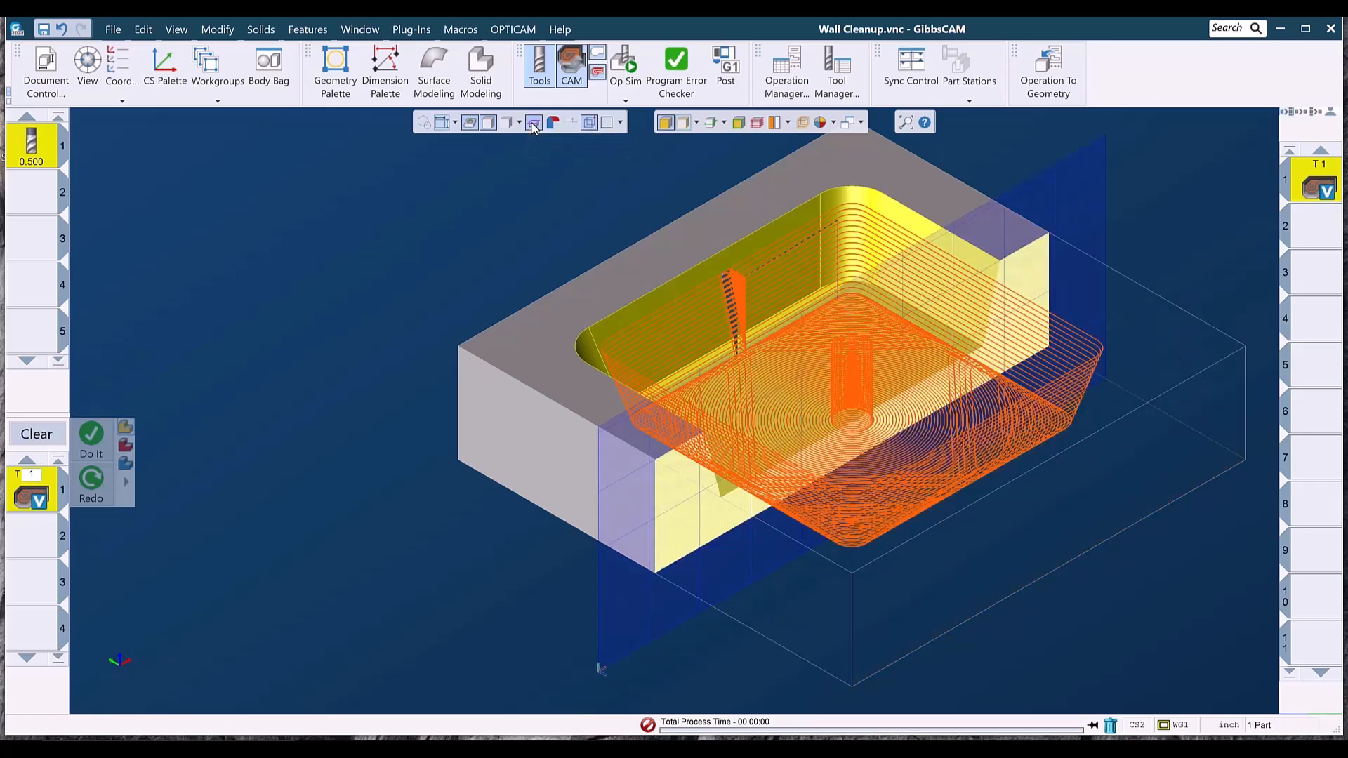
{"action": "left_click", "coordinate": [533, 125]}
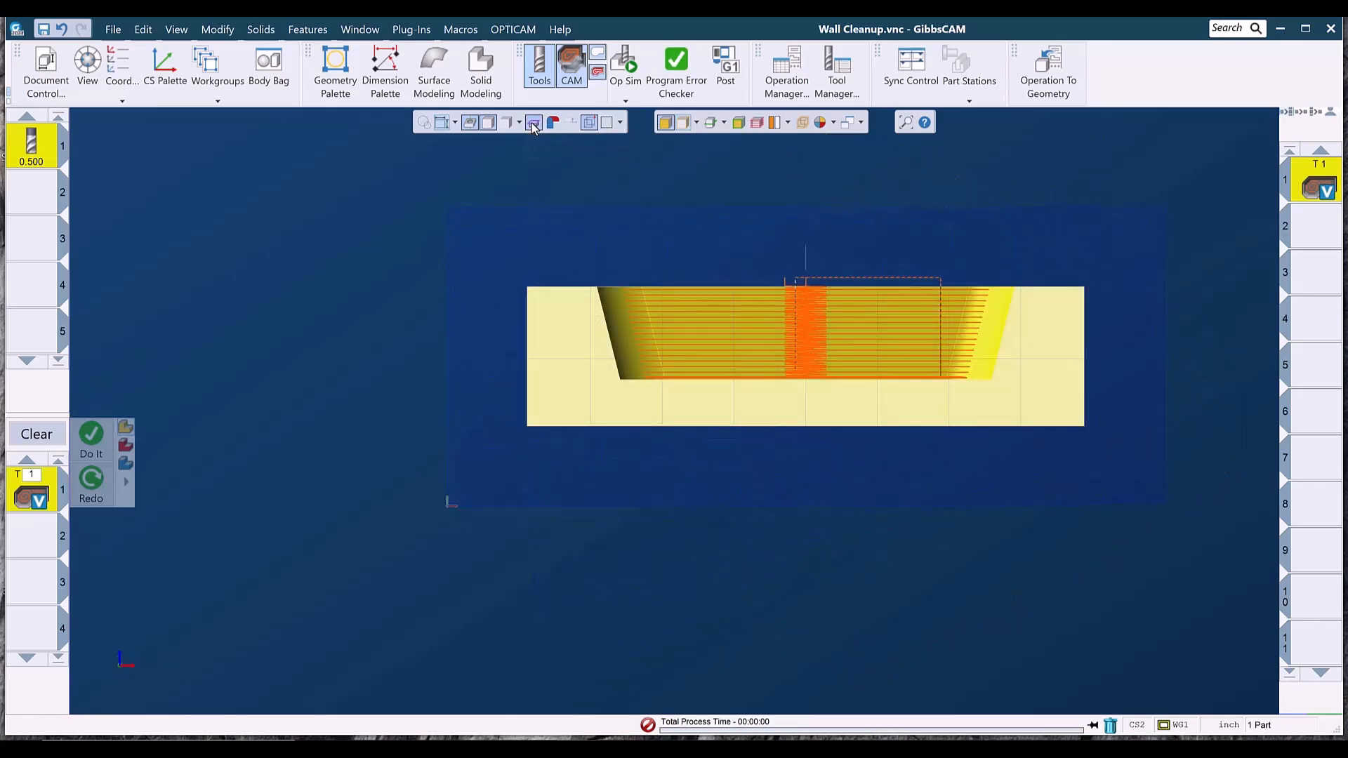
Simulate the sliced pocket toolpath, stopping partway through wall cleanup at a slower speed to examine the stepped wall up close
{"action": "left_click", "coordinate": [625, 63]}
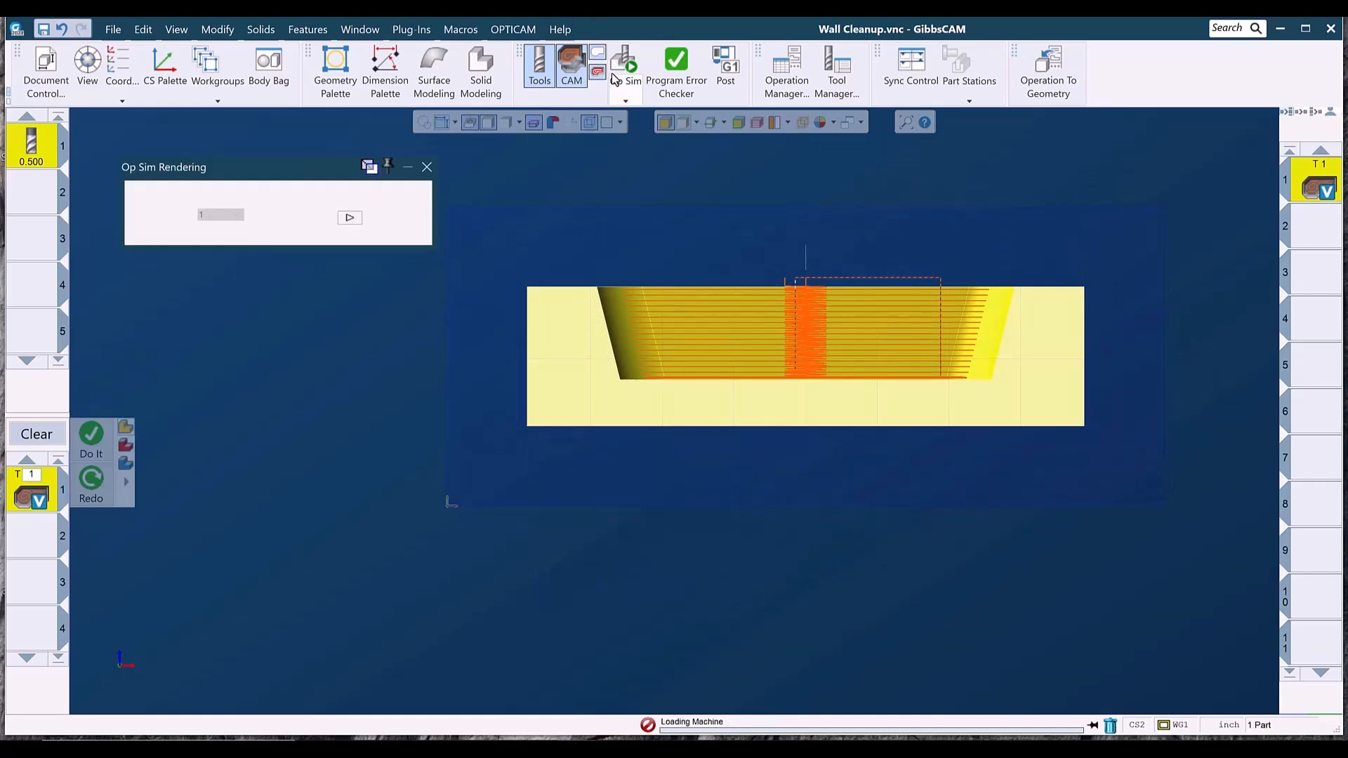
{"action": "mouse_move", "coordinate": [404, 237]}
{"action": "left_mouse_down"}
{"action": "mouse_move", "coordinate": [361, 237]}
{"action": "mouse_move", "coordinate": [390, 240]}
{"action": "left_mouse_up"}
{"action": "left_click", "coordinate": [350, 218]}
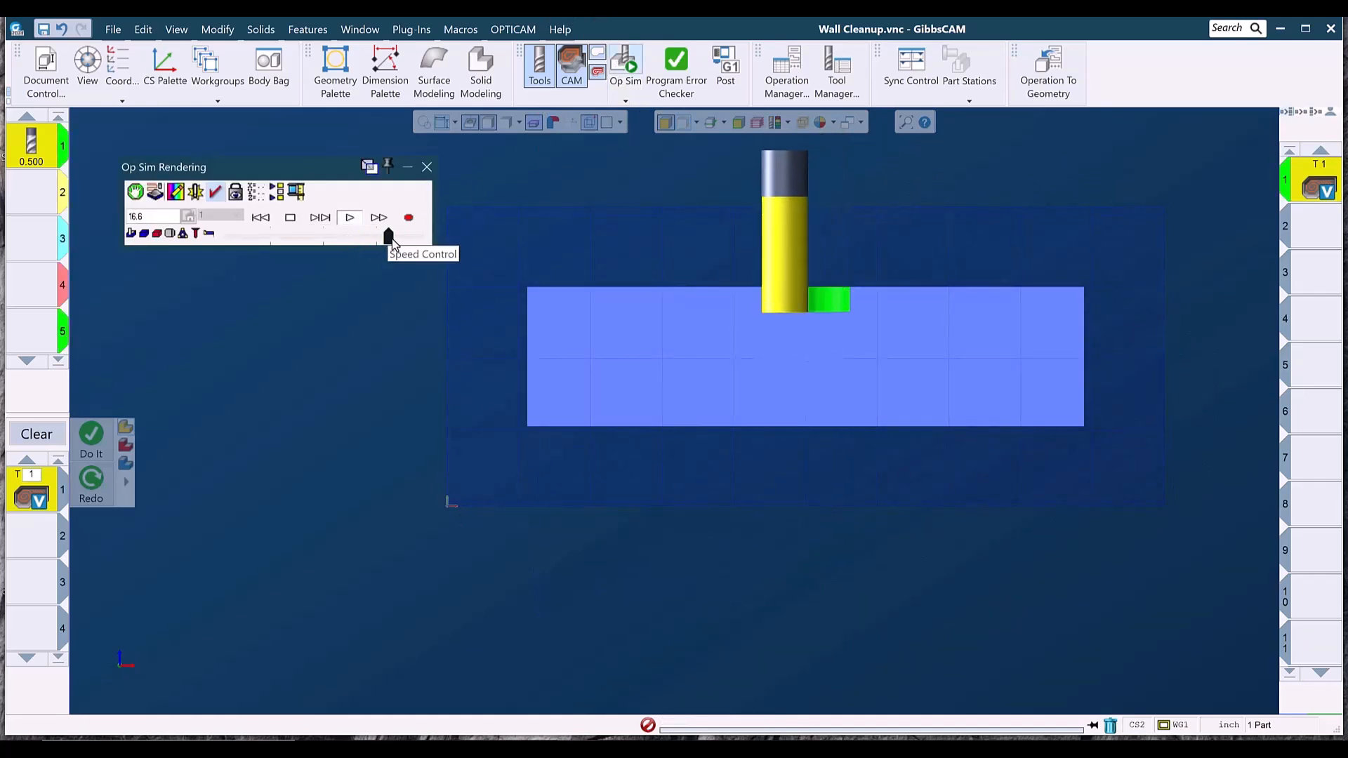
{"action": "left_click", "coordinate": [290, 217]}
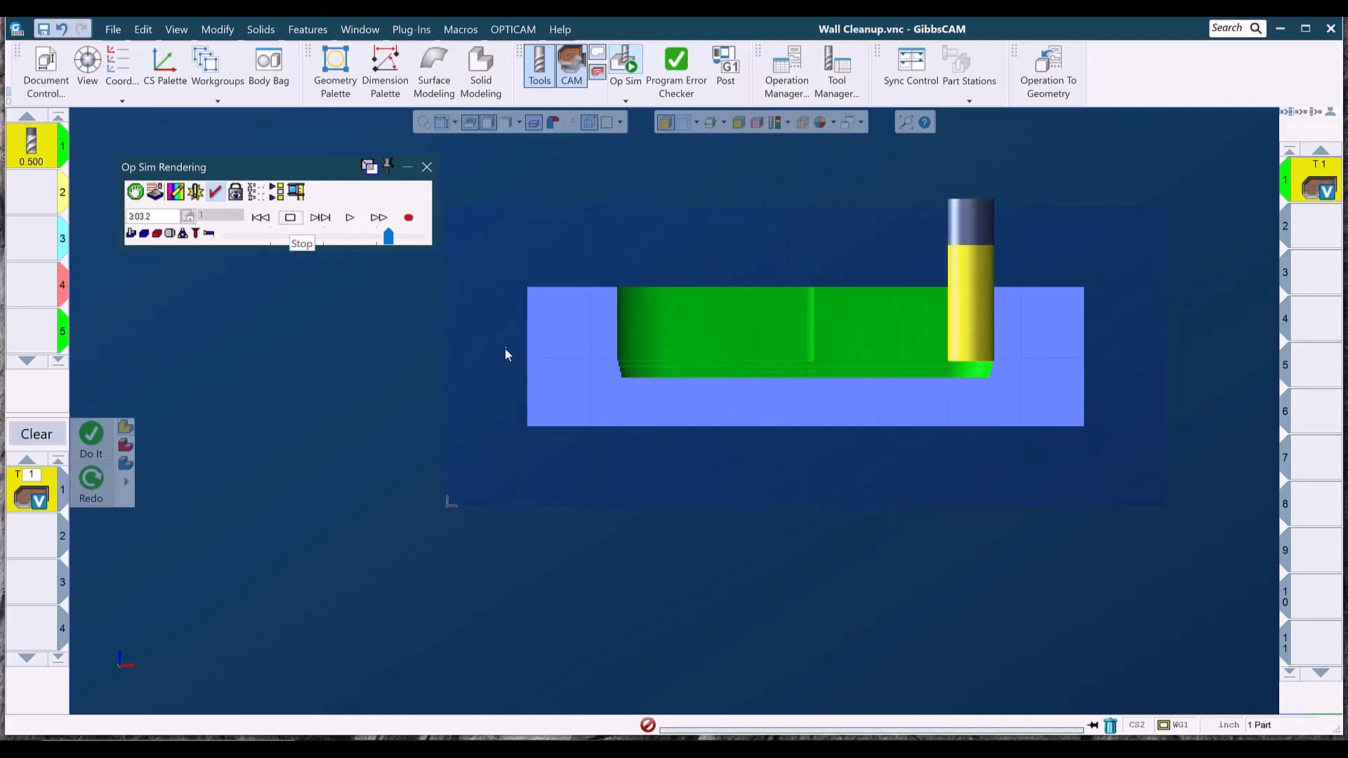
{"action": "left_click", "coordinate": [337, 239]}
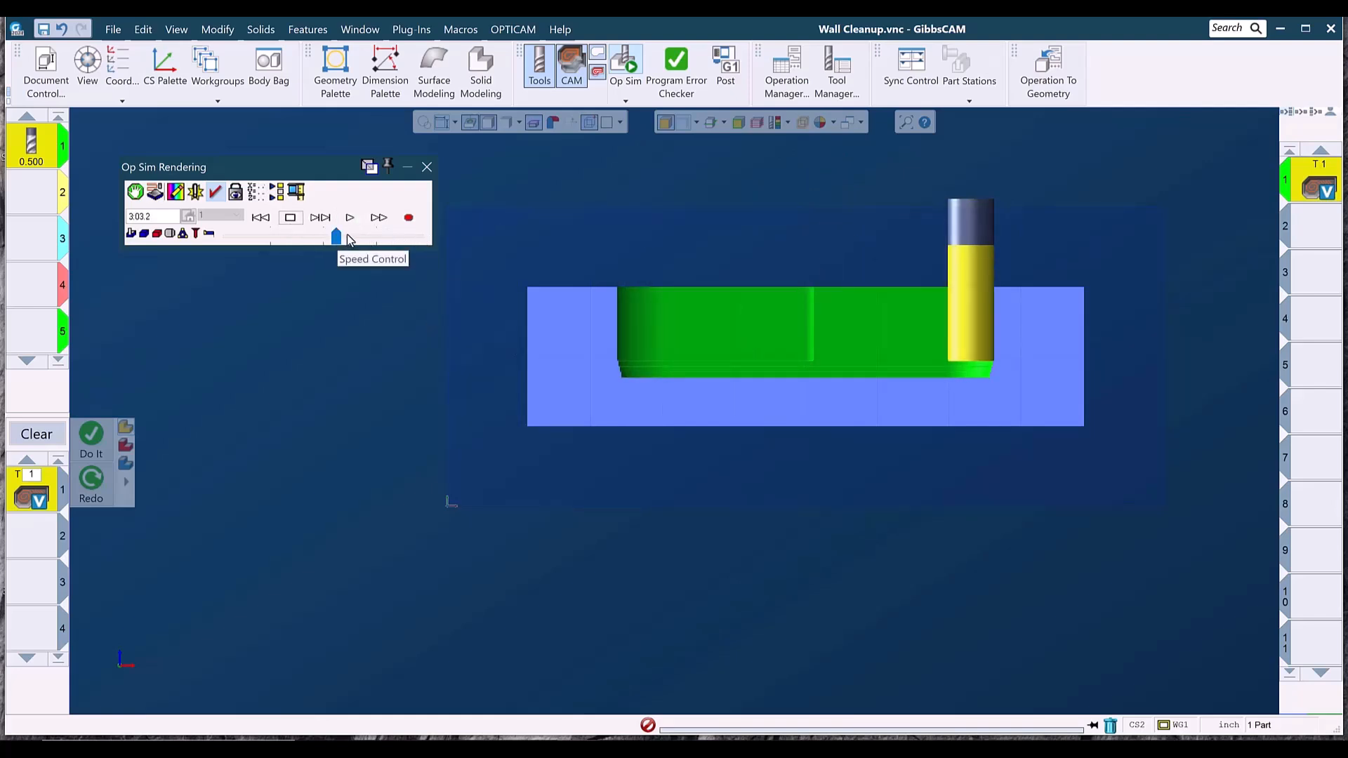
{"action": "scroll", "coordinate": [647, 433], "scroll_direction": "up", "scroll_amount": 5}
{"action": "scroll", "coordinate": [644, 428], "scroll_direction": "up", "scroll_amount": 1}
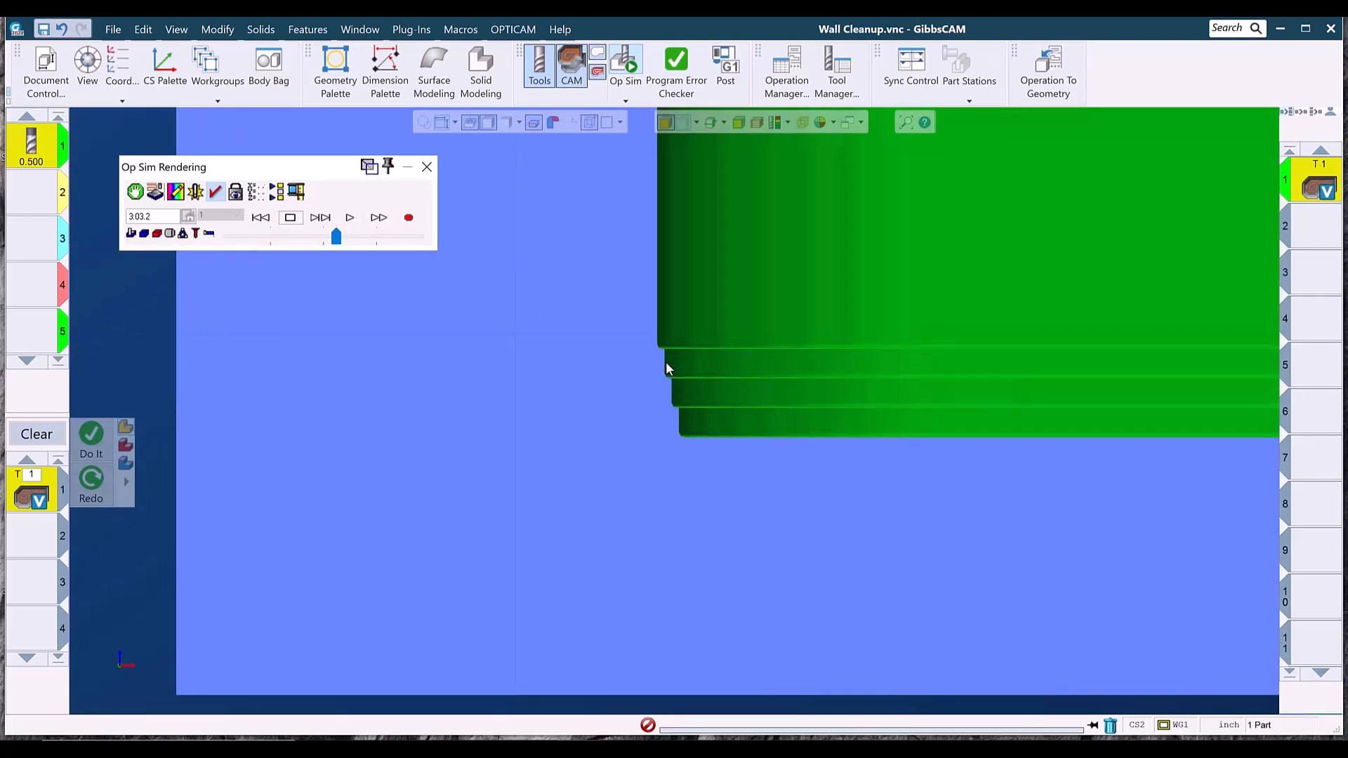
Resume the pocket simulation, turn off the slice in an isometric view, run the remaining cleanup passes, and close the simulation
{"action": "left_click", "coordinate": [351, 219]}
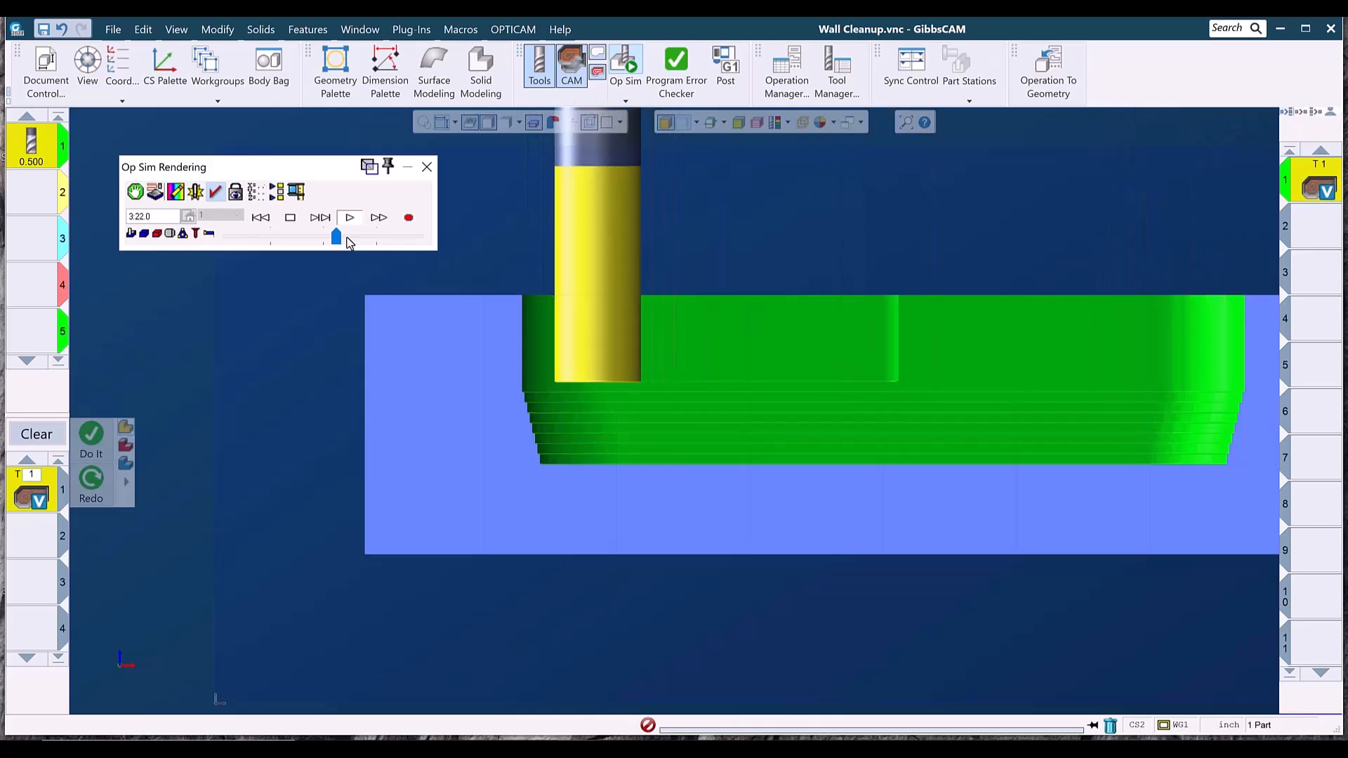
{"action": "key", "text": "ctrl+i"}
{"action": "key", "text": "ctrl+u"}
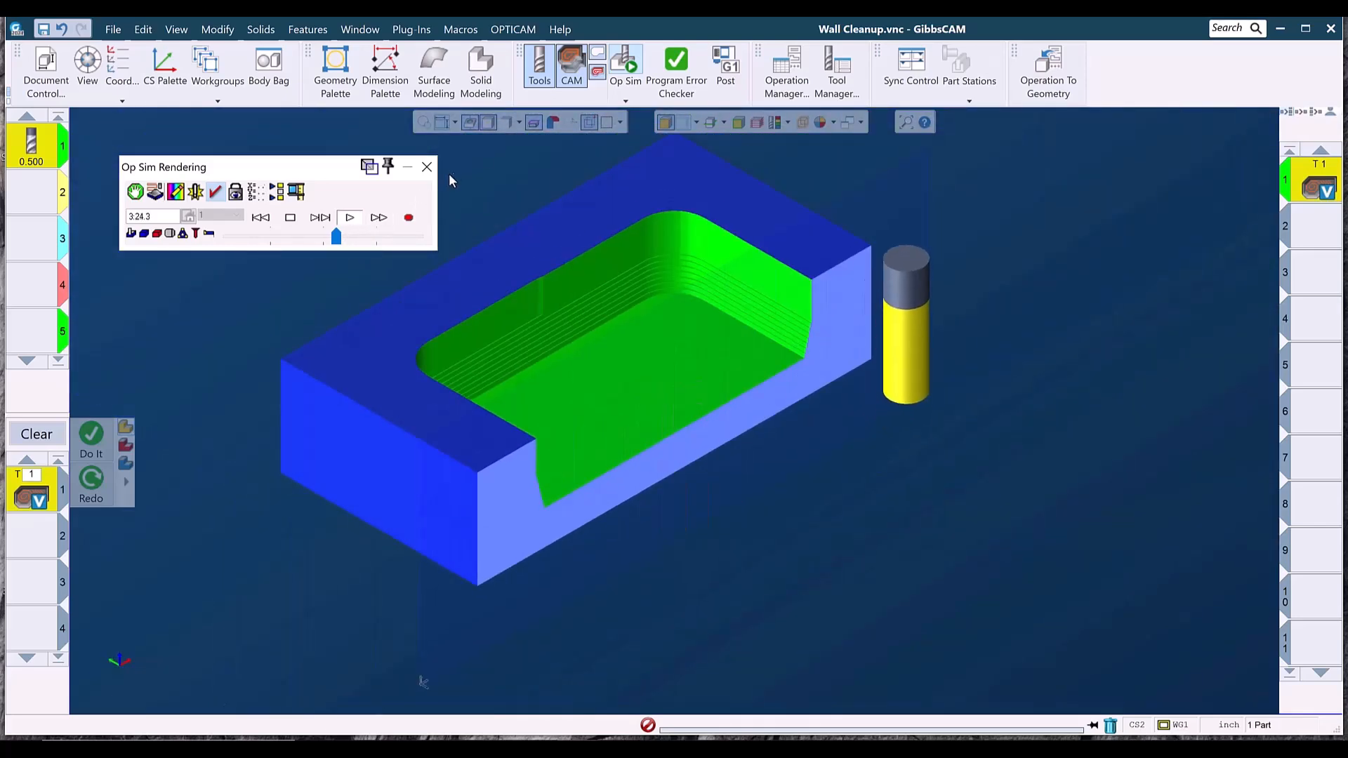
{"action": "left_click", "coordinate": [535, 124]}
{"action": "left_click", "coordinate": [370, 239]}
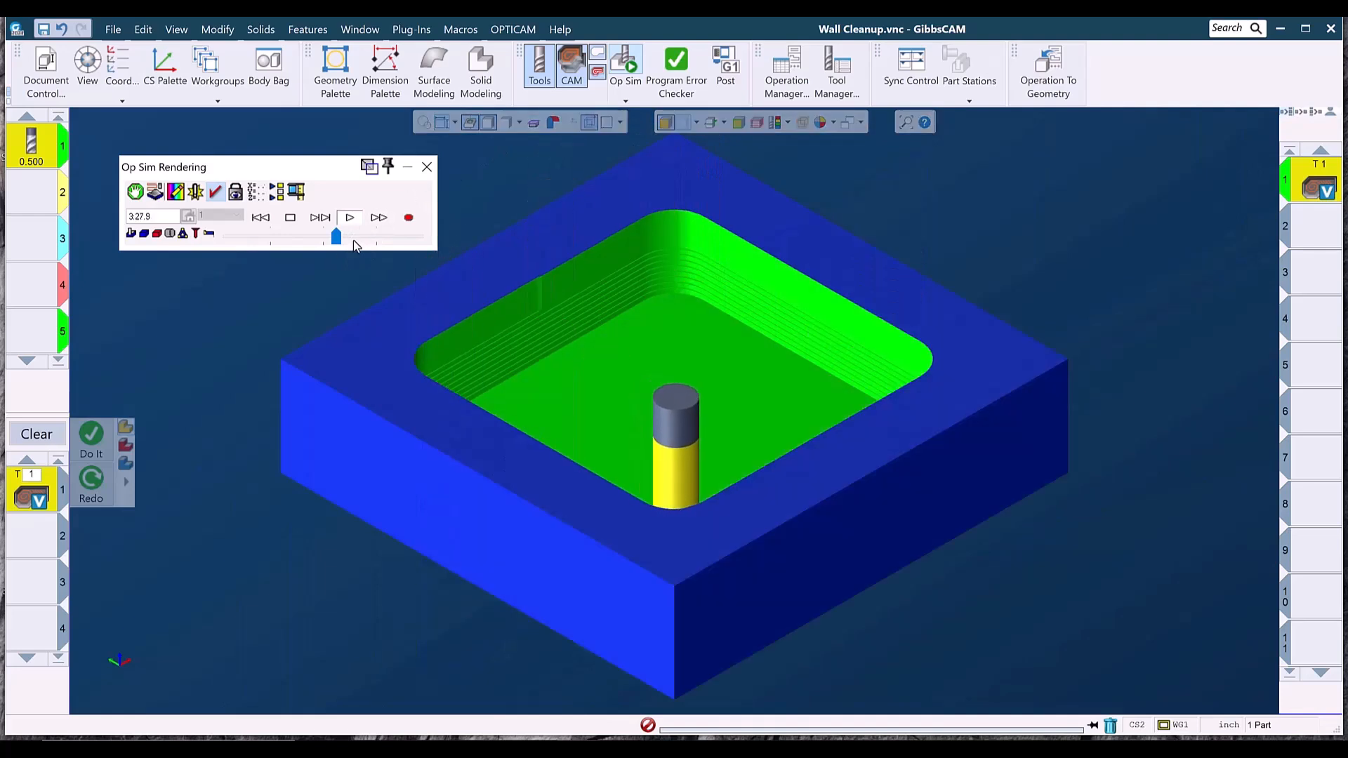
{"action": "left_click_drag", "start_coordinate": [370, 241], "coordinate": [387, 239]}
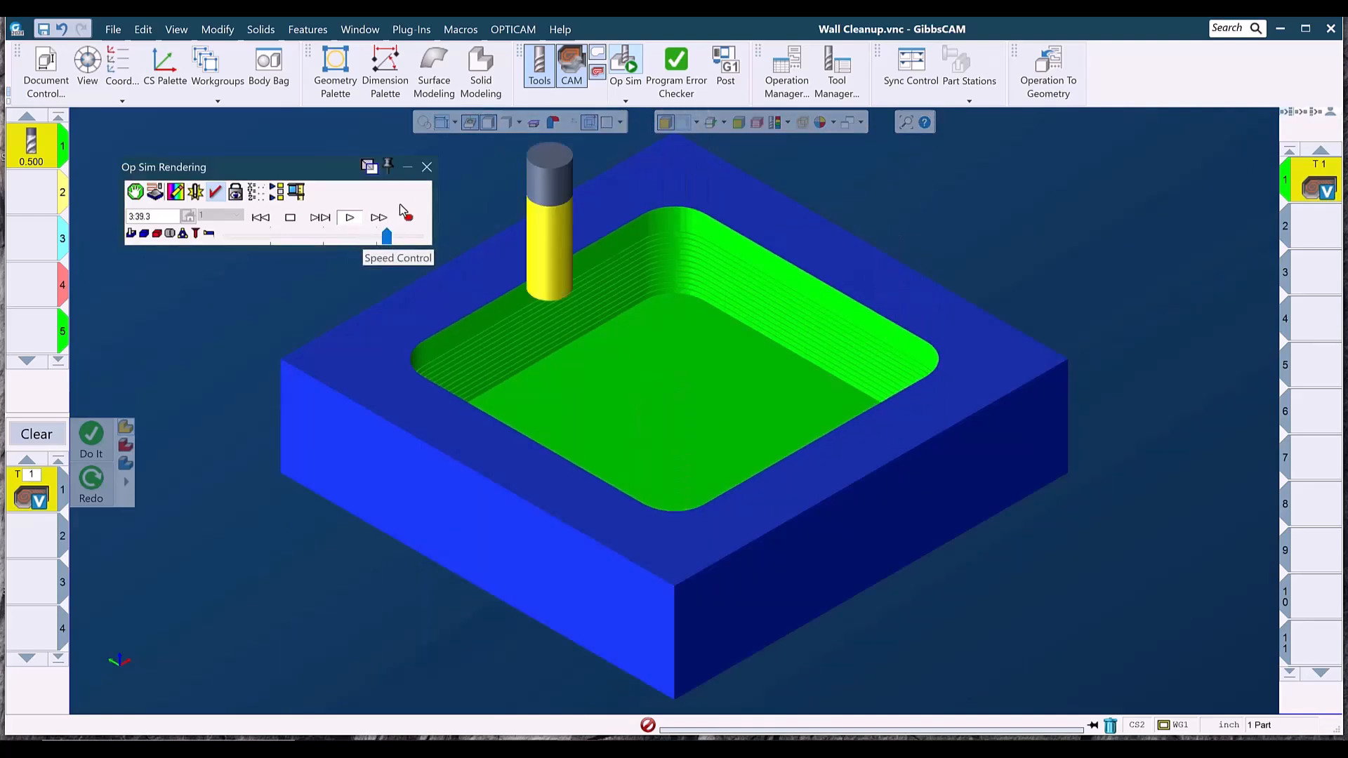
{"action": "left_click", "coordinate": [426, 167]}
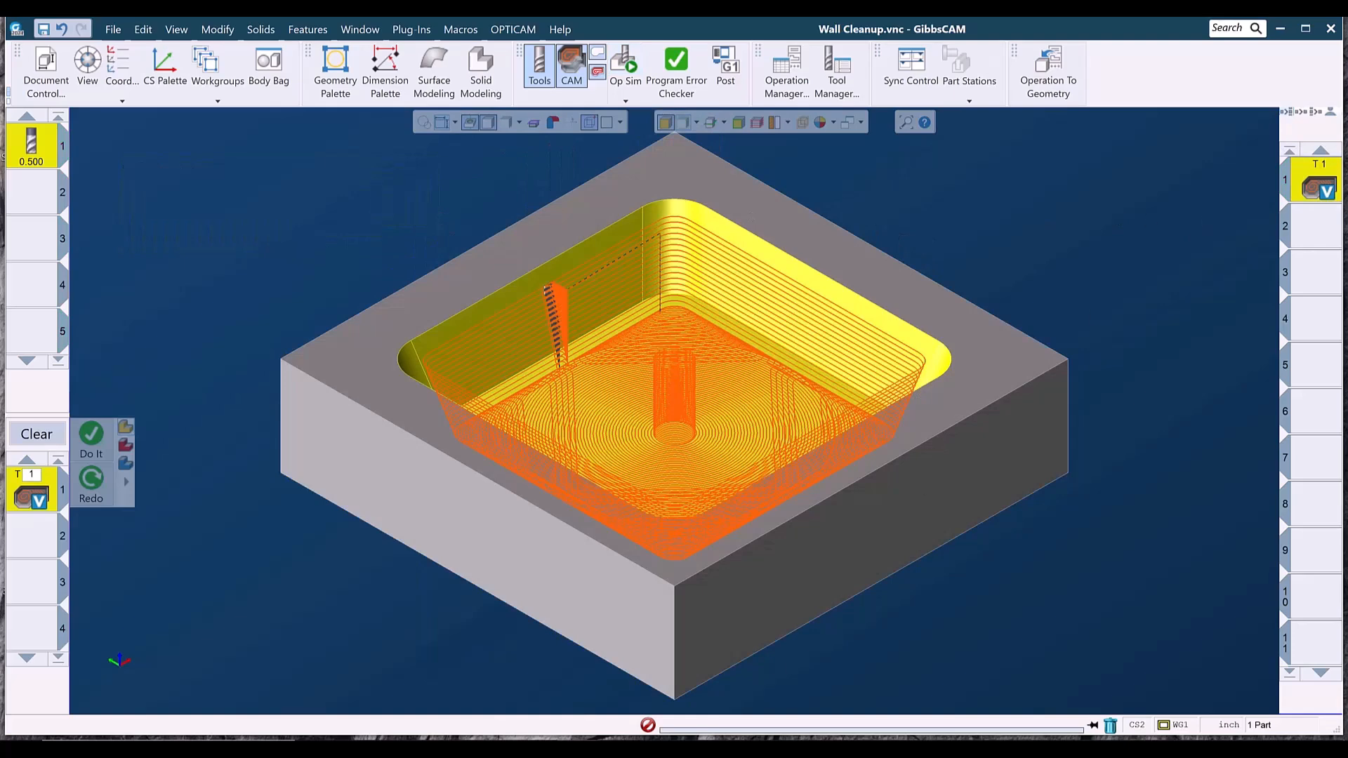
Switch to the B-16245-R Mounting Plate file and open Technology Expert for its VoluMill process
{"action": "mouse_move", "coordinate": [580, 737]}
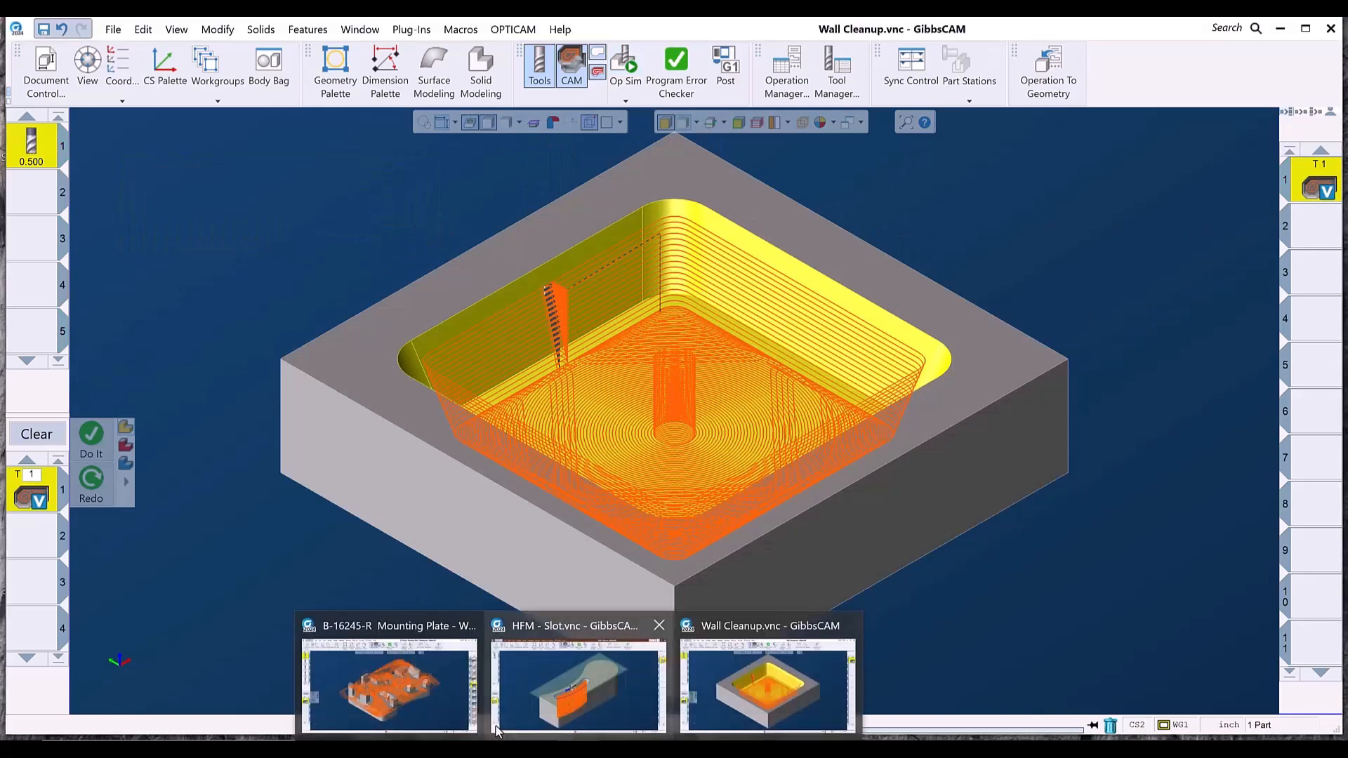
{"action": "left_click", "coordinate": [421, 713]}
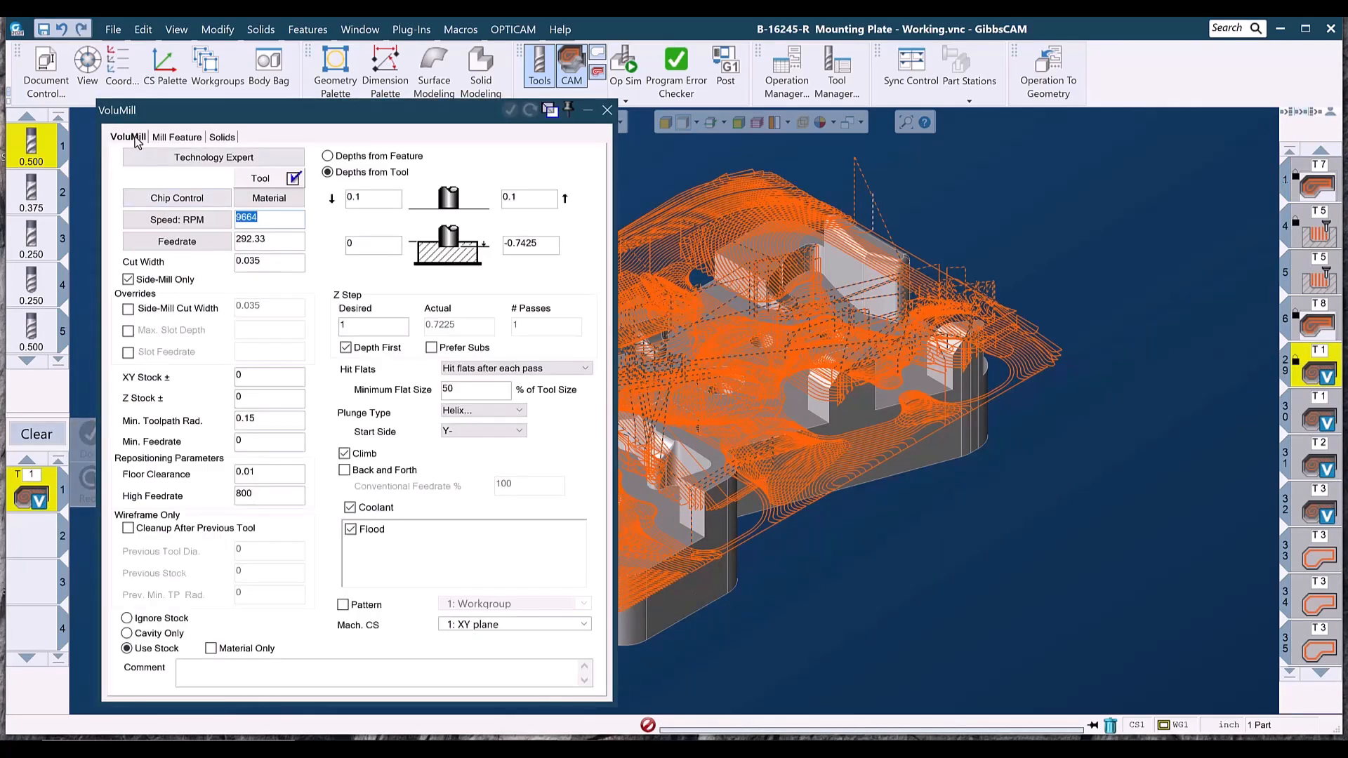
{"action": "left_click", "coordinate": [187, 161]}
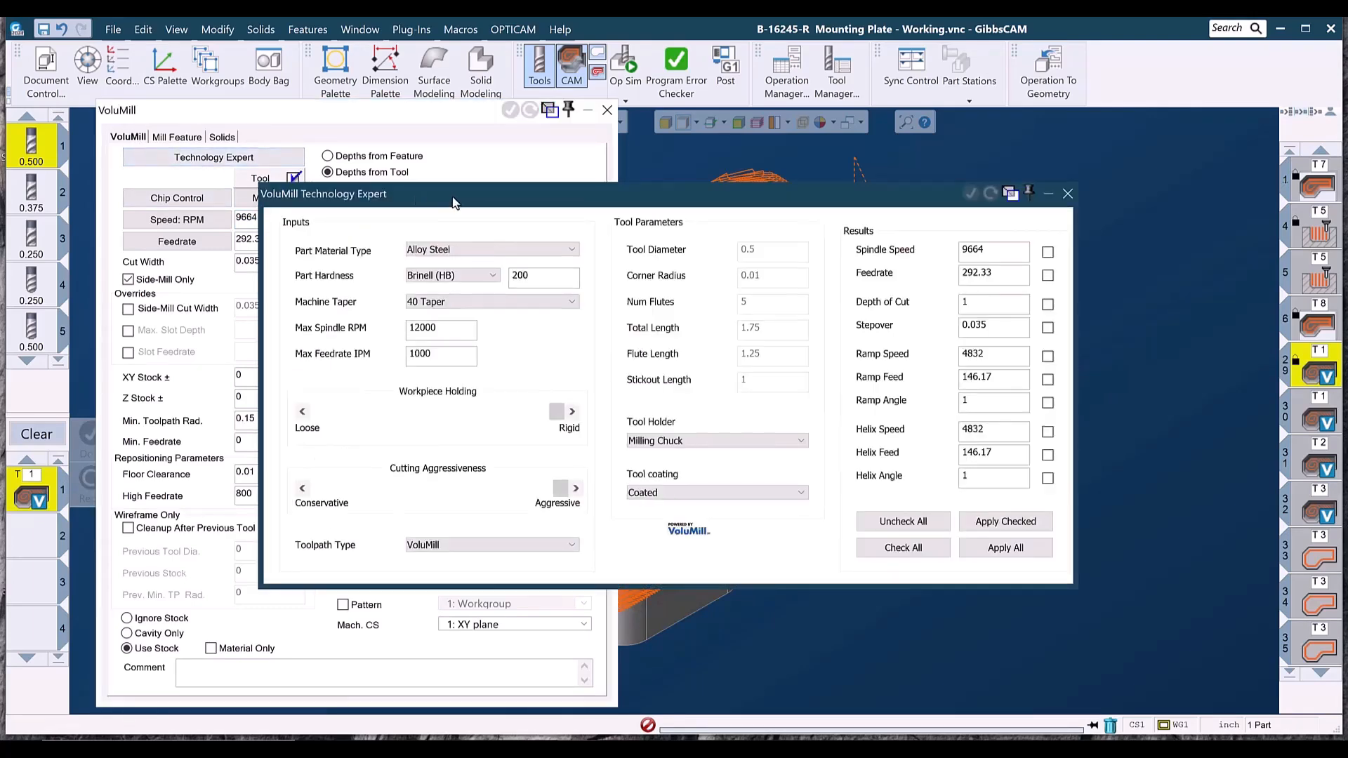
{"action": "left_click_drag", "start_coordinate": [452, 202], "coordinate": [421, 192]}
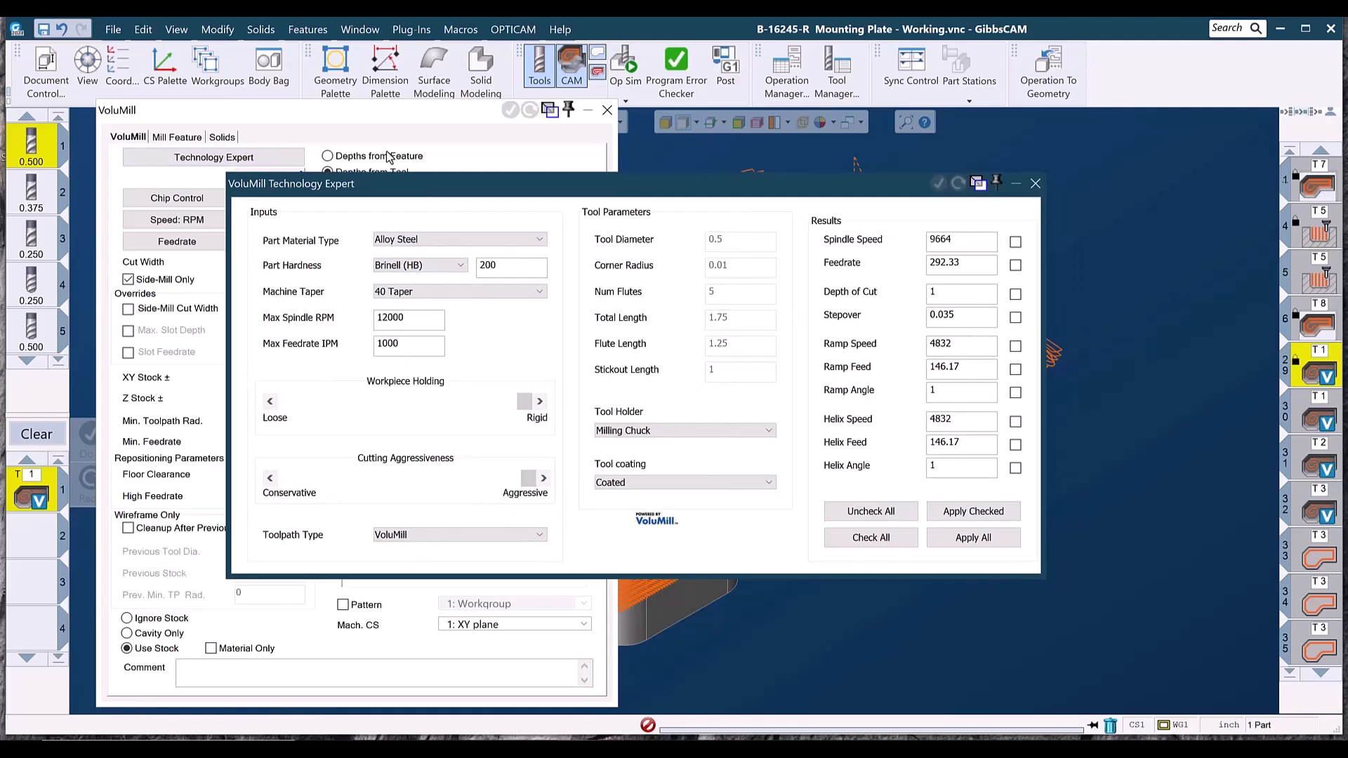
Review the part material types, hardness scales and machine limits, keeping Alloy Steel and Brinell (HB) selected
{"action": "left_click", "coordinate": [439, 239]}
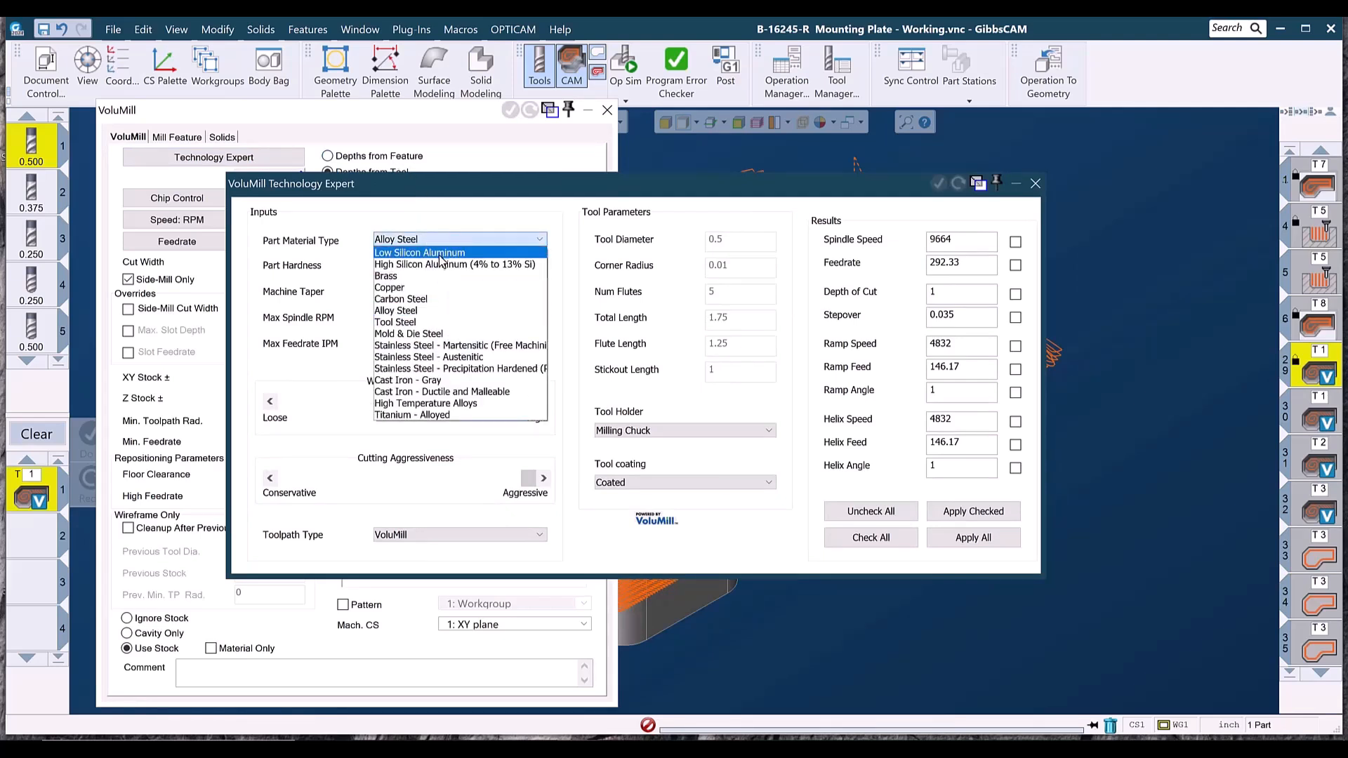
{"action": "left_click", "coordinate": [427, 311]}
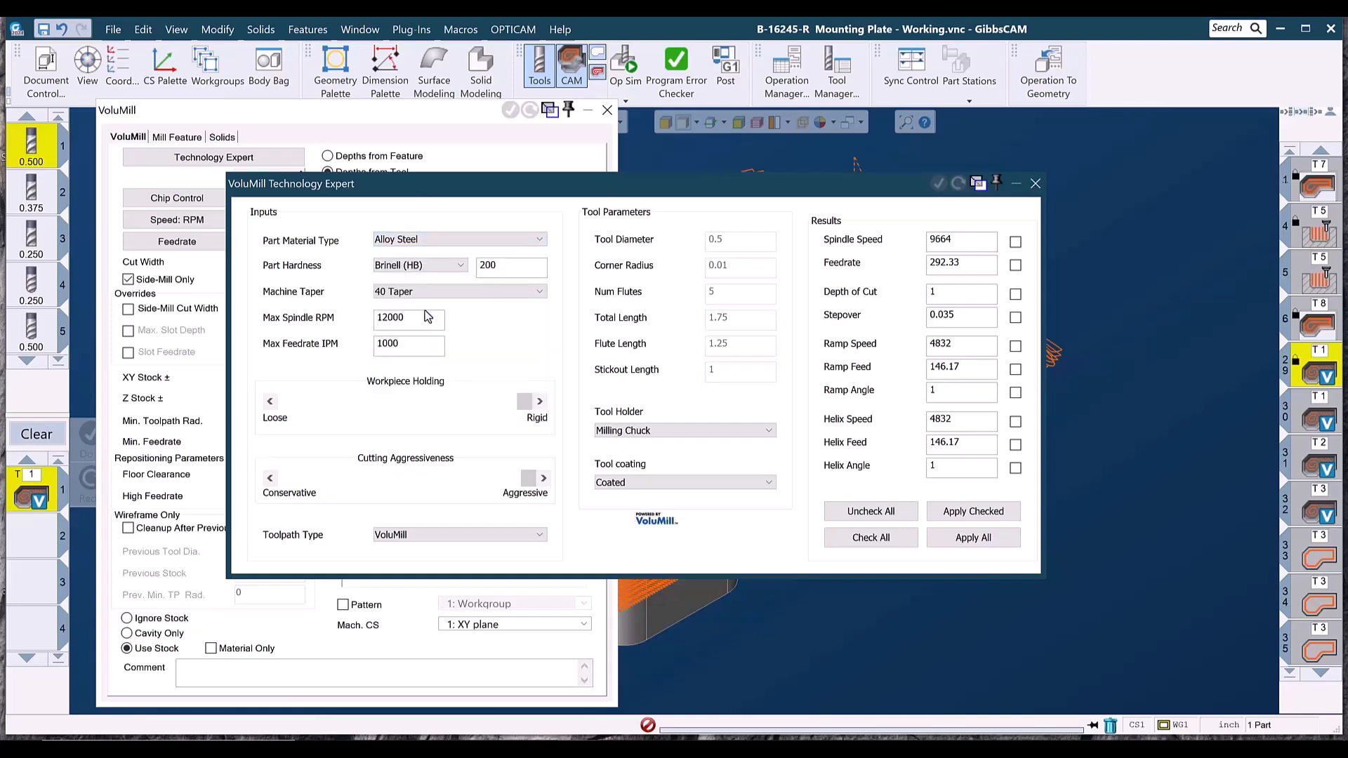
{"action": "left_click", "coordinate": [461, 267]}
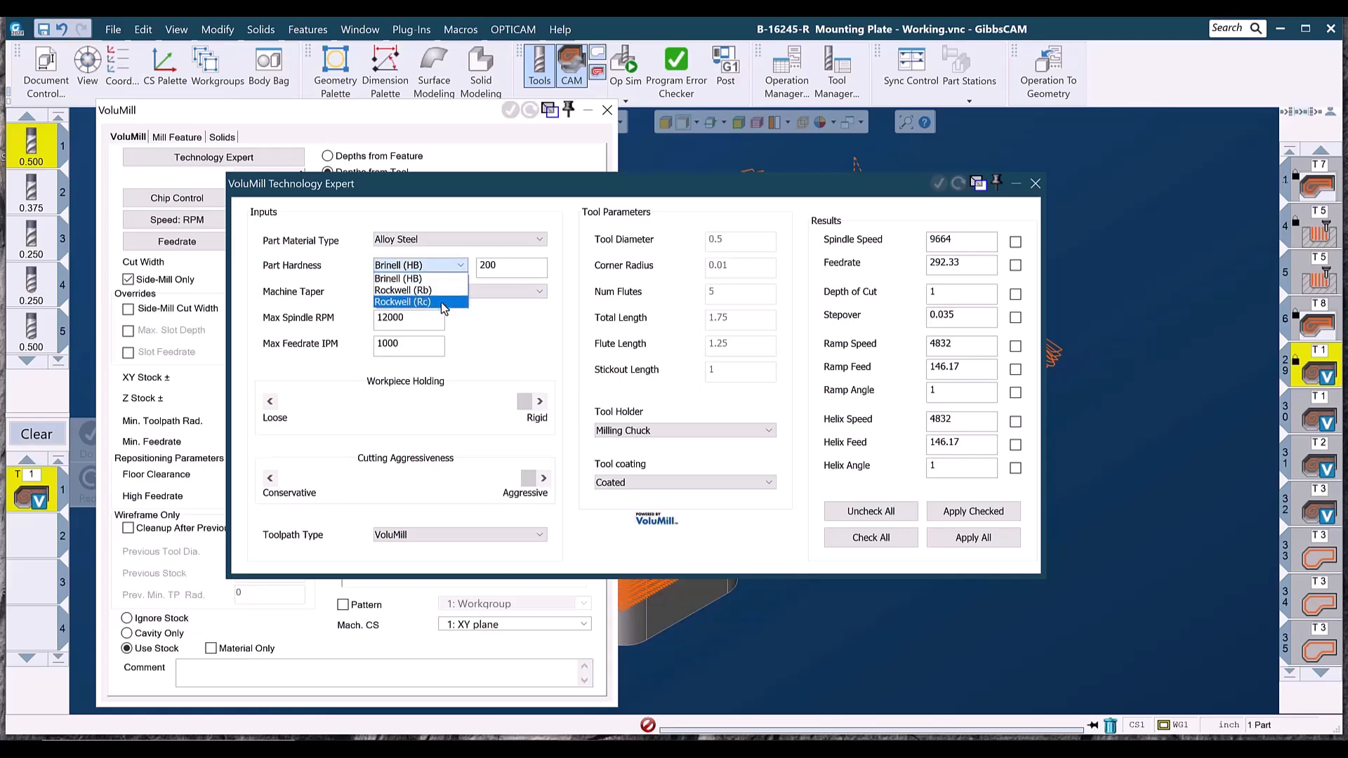
{"action": "left_click", "coordinate": [434, 266]}
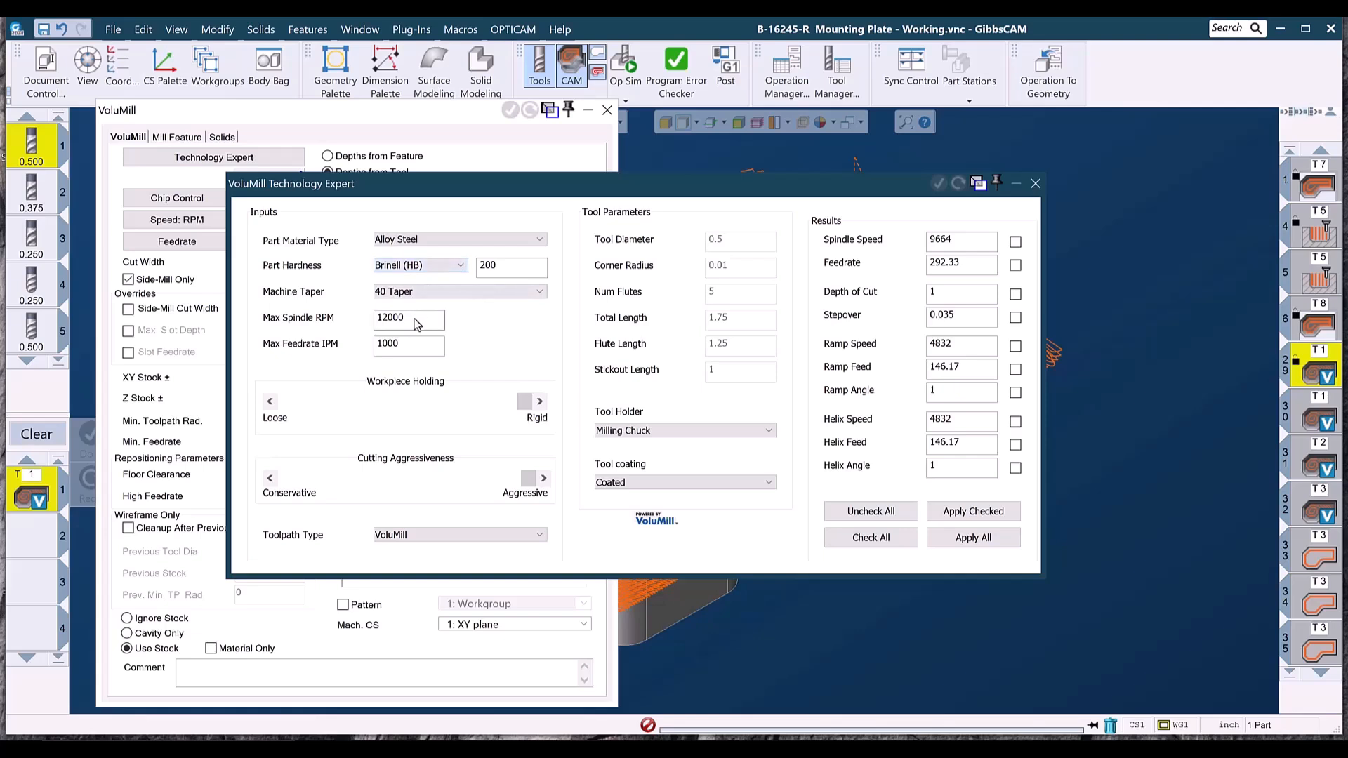
{"action": "left_click_drag", "start_coordinate": [417, 324], "coordinate": [358, 353]}
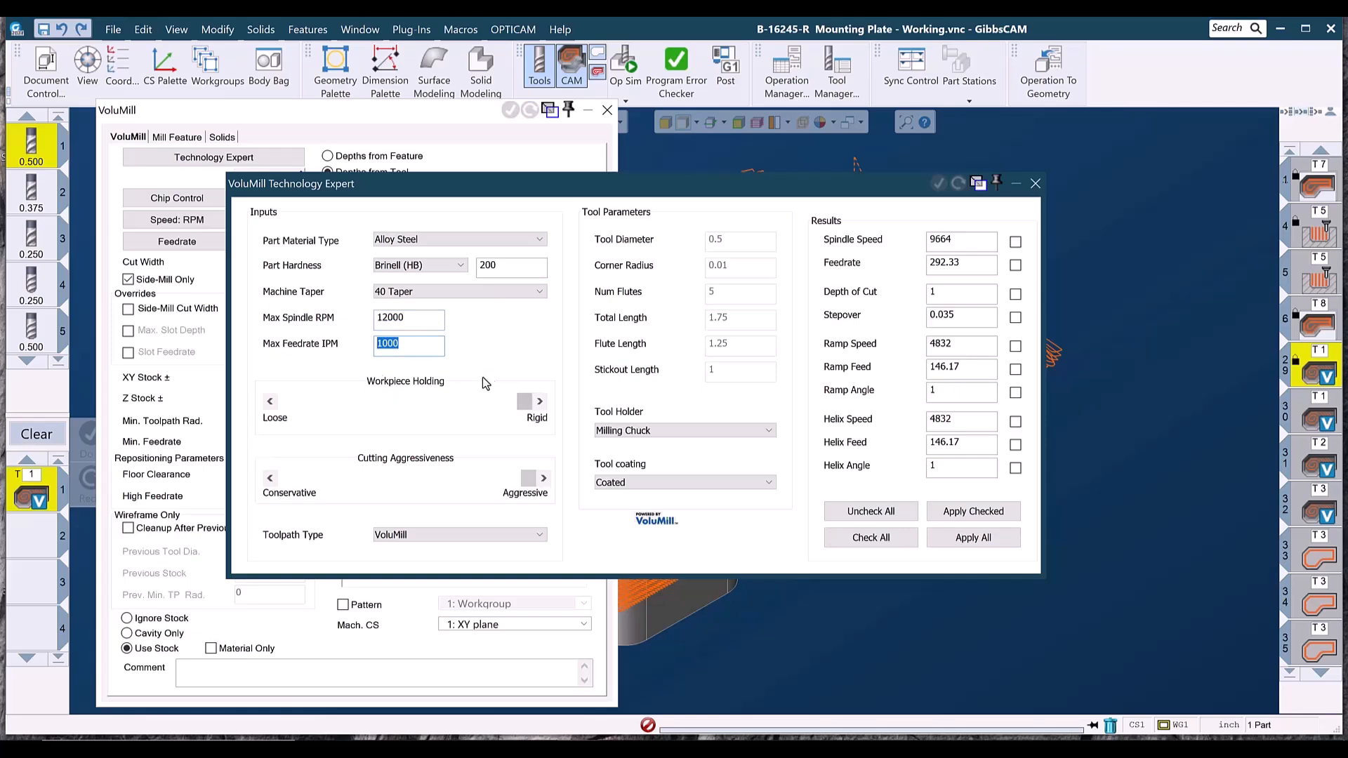
Examine the Workpiece Holding and Cutting Aggressiveness settings alongside the resulting feedrate and spindle speed
{"action": "left_click_drag", "start_coordinate": [524, 404], "coordinate": [640, 424]}
{"action": "mouse_move", "coordinate": [528, 486]}
{"action": "left_mouse_down"}
{"action": "mouse_move", "coordinate": [370, 484]}
{"action": "mouse_move", "coordinate": [528, 484]}
{"action": "left_mouse_up"}
{"action": "double_click", "coordinate": [961, 263]}
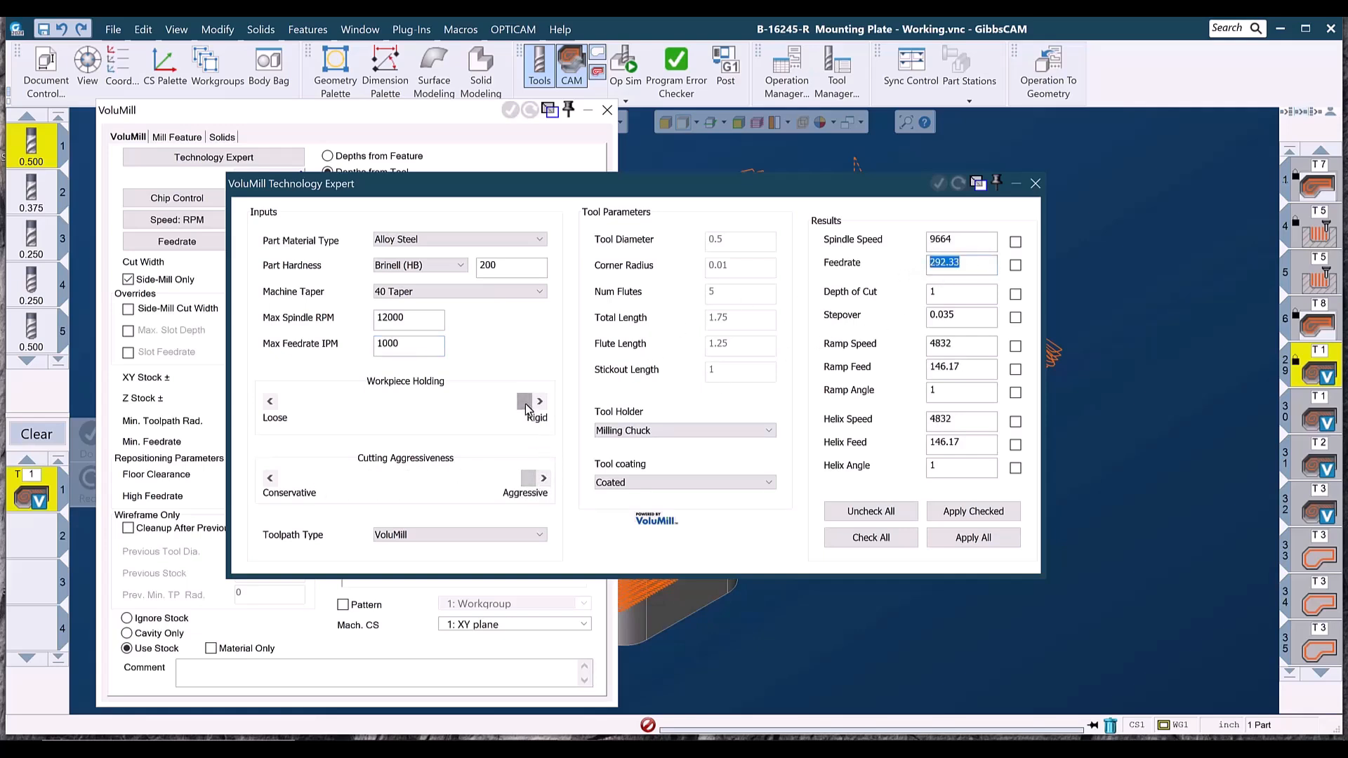
{"action": "mouse_move", "coordinate": [527, 403]}
{"action": "left_mouse_down"}
{"action": "mouse_move", "coordinate": [284, 411]}
{"action": "mouse_move", "coordinate": [541, 421]}
{"action": "left_mouse_up"}
{"action": "left_click_drag", "start_coordinate": [963, 264], "coordinate": [886, 280]}
{"action": "mouse_move", "coordinate": [520, 410]}
{"action": "left_mouse_down"}
{"action": "mouse_move", "coordinate": [285, 397]}
{"action": "mouse_move", "coordinate": [528, 413]}
{"action": "left_mouse_up"}
{"action": "double_click", "coordinate": [951, 241]}
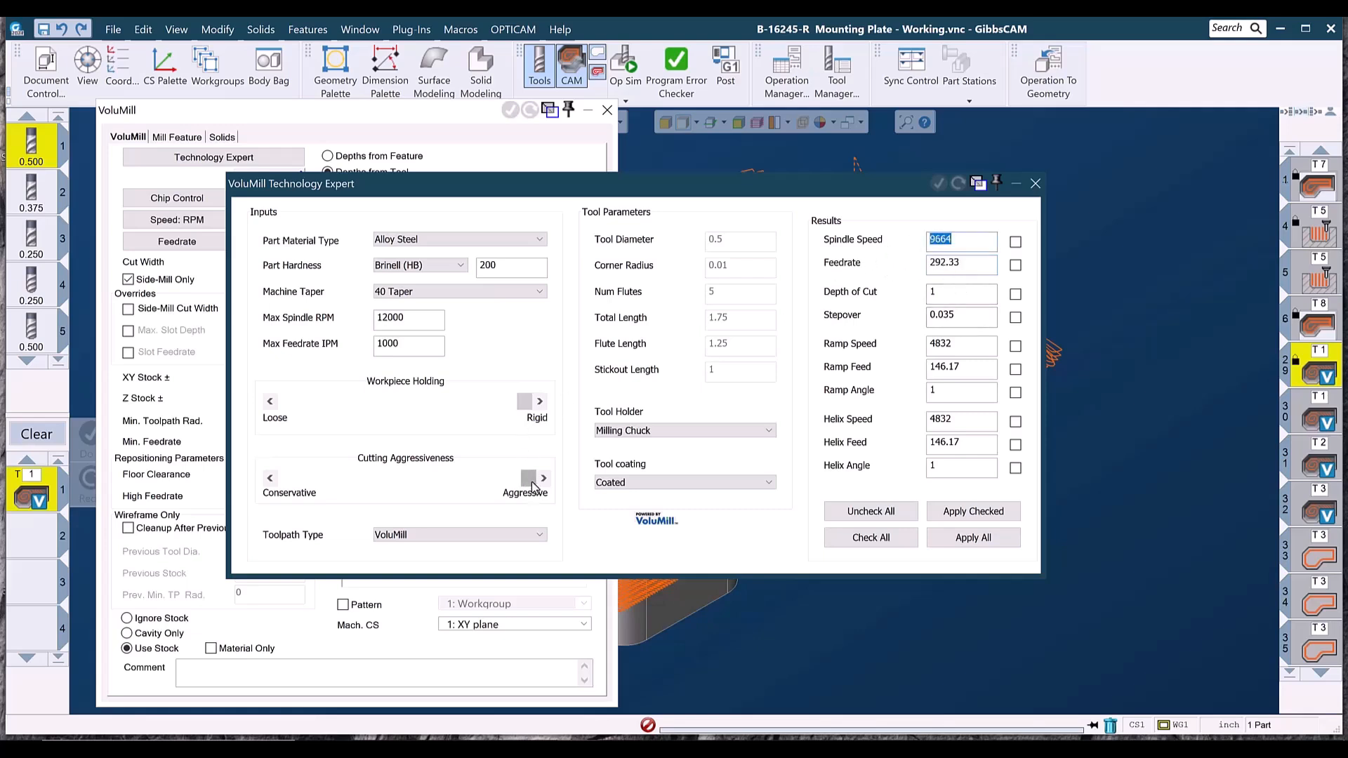
Try Cutting Aggressiveness at the conservative end and midway, with Workpiece Holding reduced to midway, checking the speed and feedrate
{"action": "left_click_drag", "start_coordinate": [530, 482], "coordinate": [285, 491]}
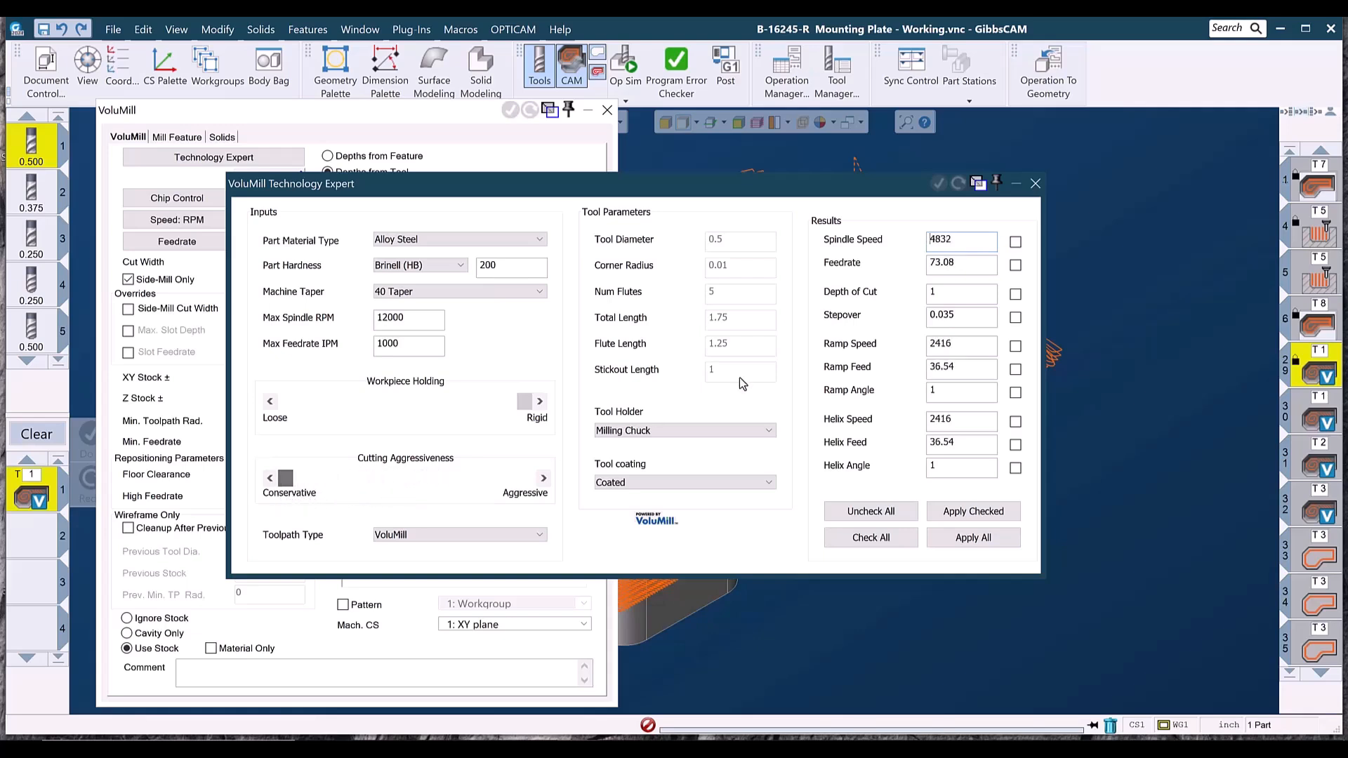
{"action": "double_click", "coordinate": [940, 239]}
{"action": "double_click", "coordinate": [956, 266]}
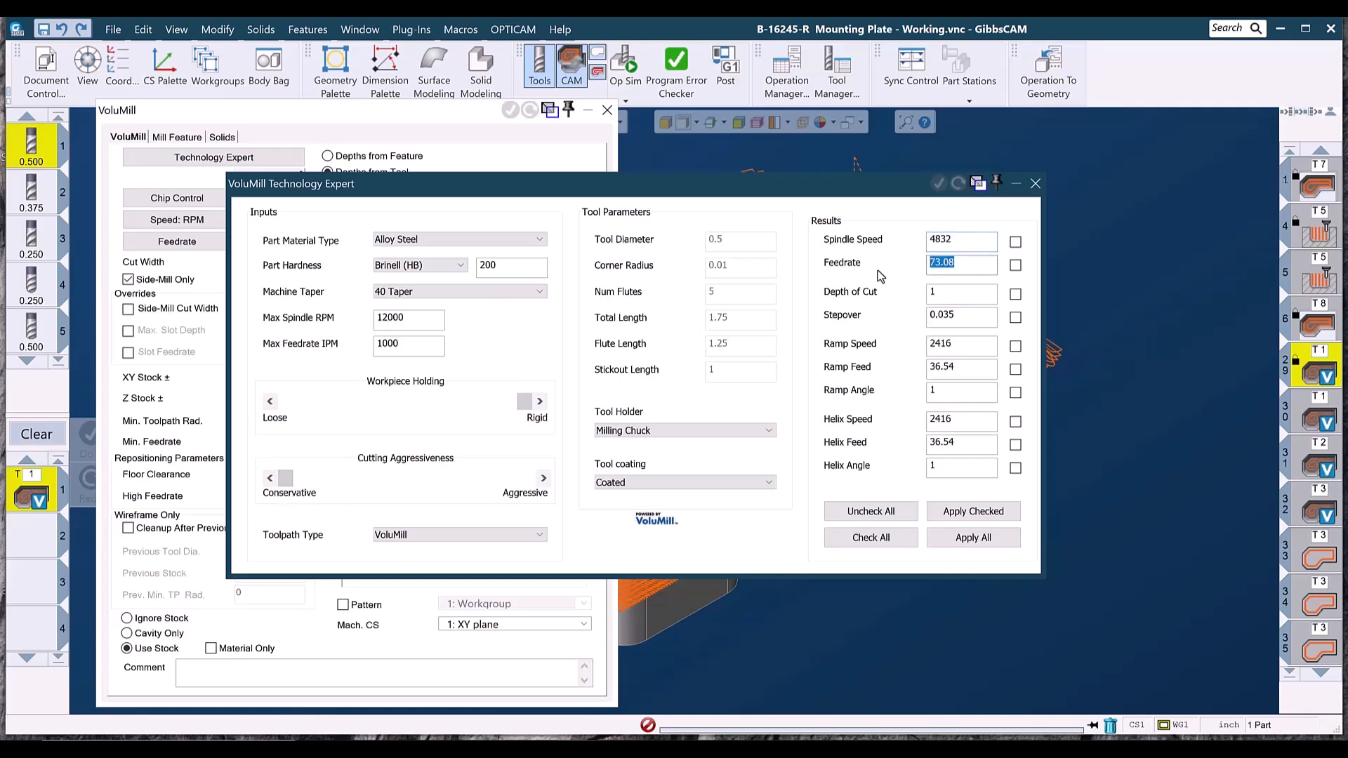
{"action": "left_click_drag", "start_coordinate": [285, 491], "coordinate": [415, 491]}
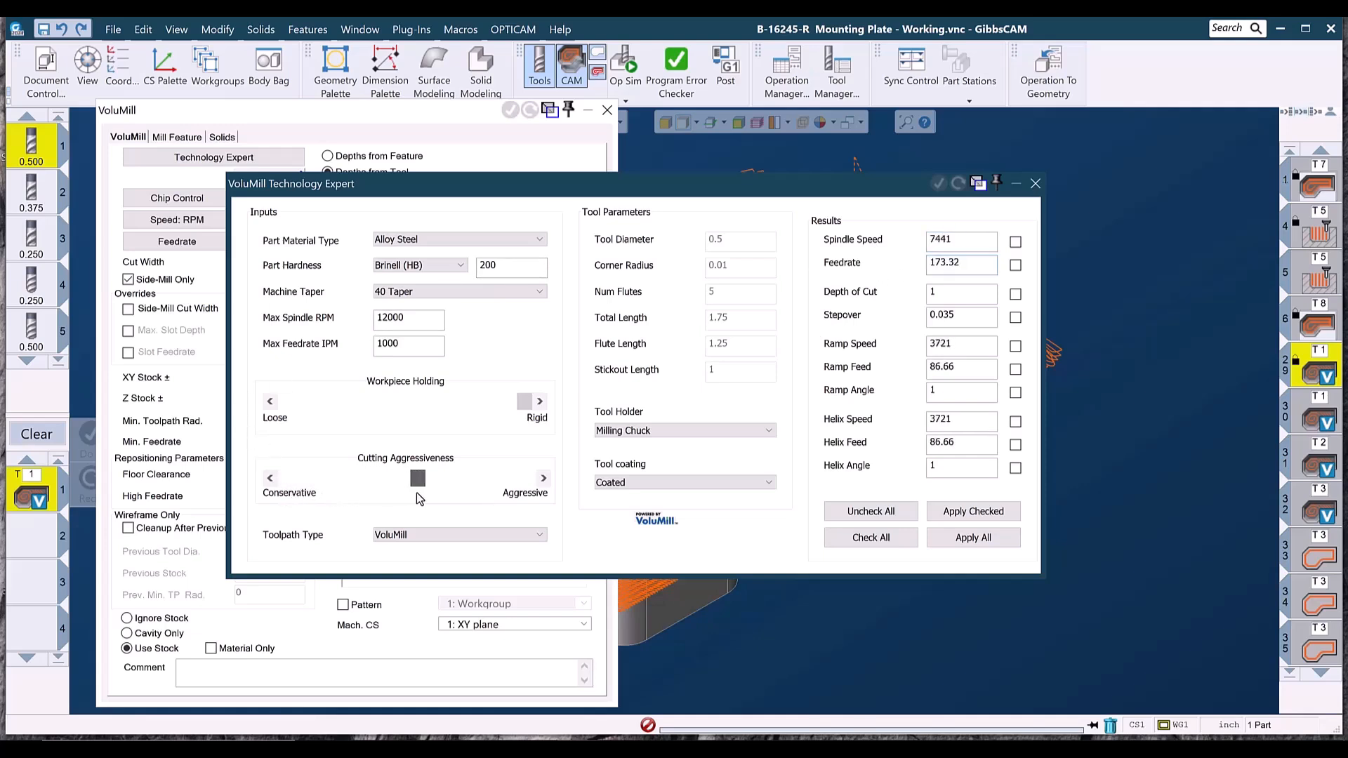
{"action": "left_click_drag", "start_coordinate": [526, 407], "coordinate": [414, 417]}
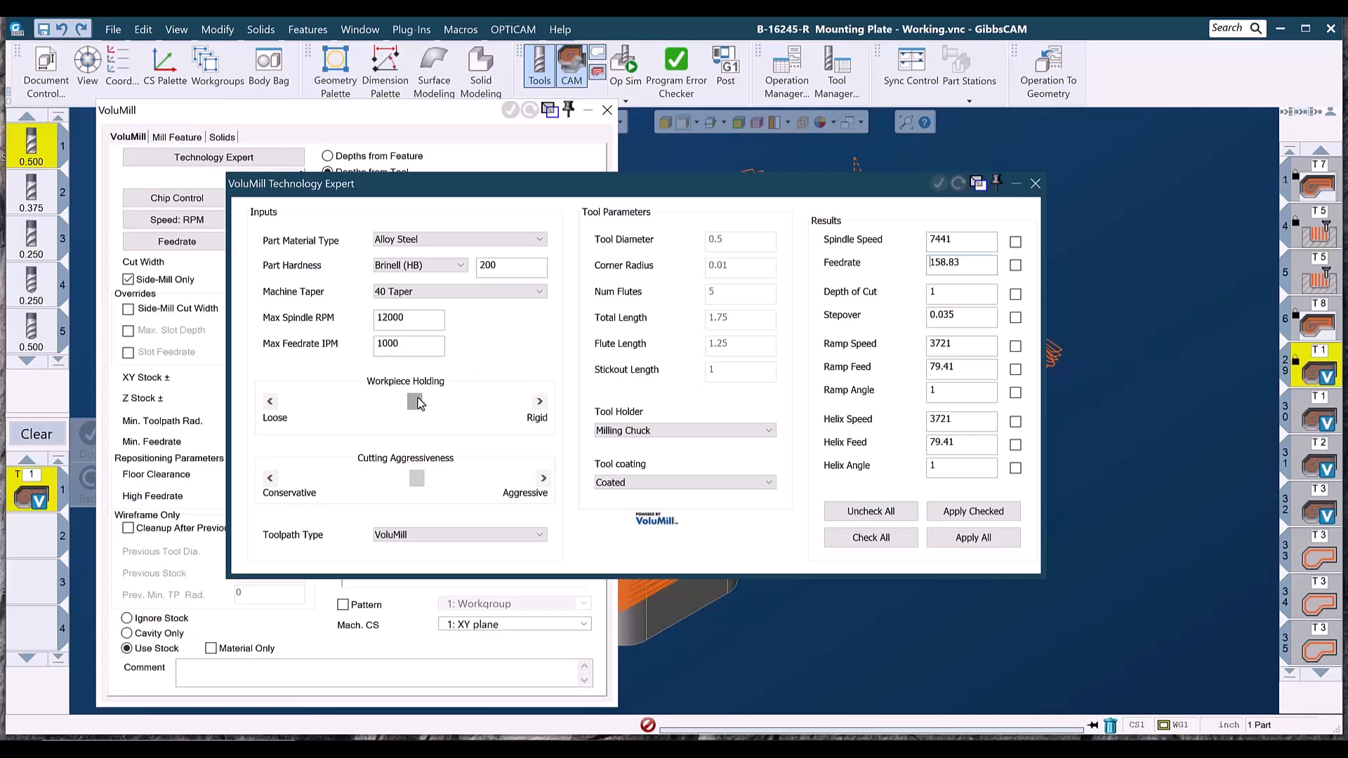
Raise Workpiece Holding and Cutting Aggressiveness in stages back to fully Rigid and fully Aggressive
{"action": "left_click_drag", "start_coordinate": [418, 399], "coordinate": [424, 426]}
{"action": "left_click_drag", "start_coordinate": [421, 403], "coordinate": [441, 413]}
{"action": "left_click_drag", "start_coordinate": [418, 480], "coordinate": [439, 486]}
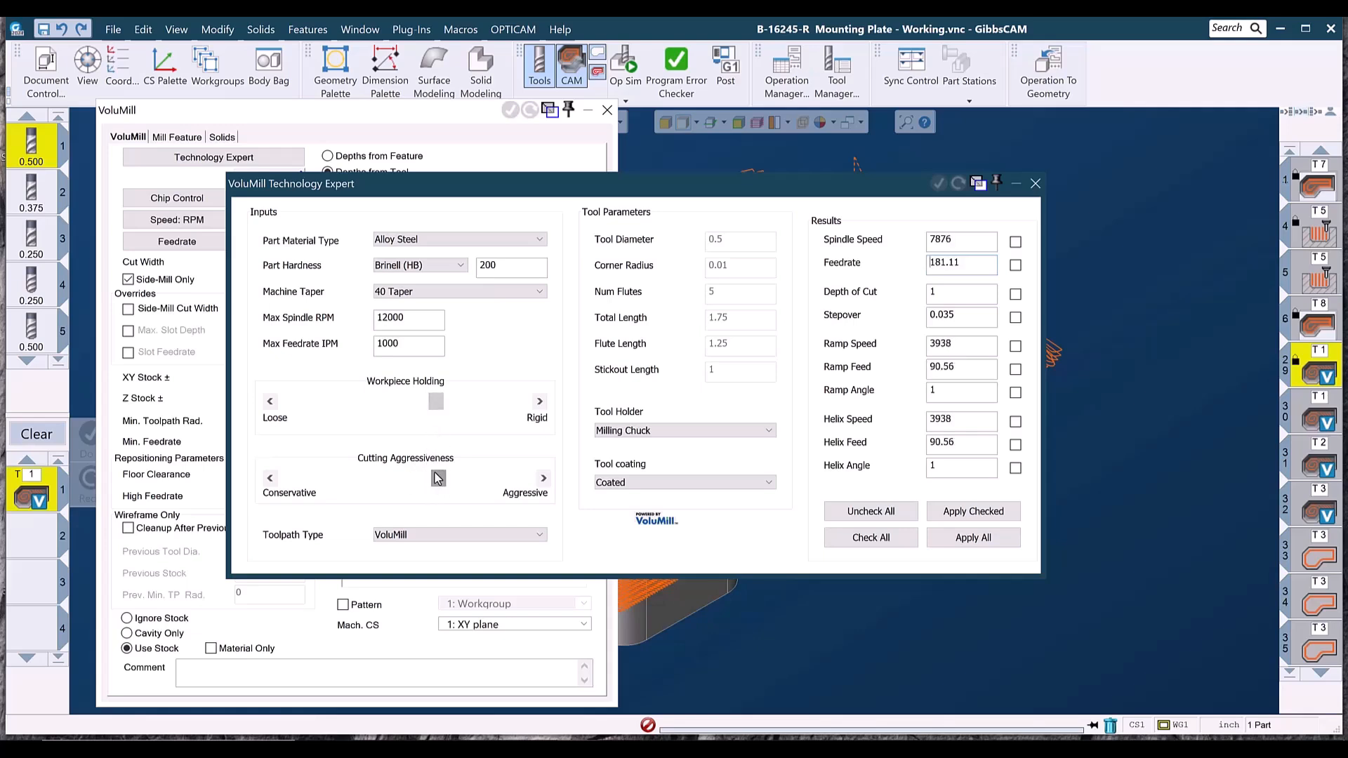
{"action": "left_click_drag", "start_coordinate": [444, 412], "coordinate": [471, 413]}
{"action": "left_click_drag", "start_coordinate": [441, 484], "coordinate": [471, 488]}
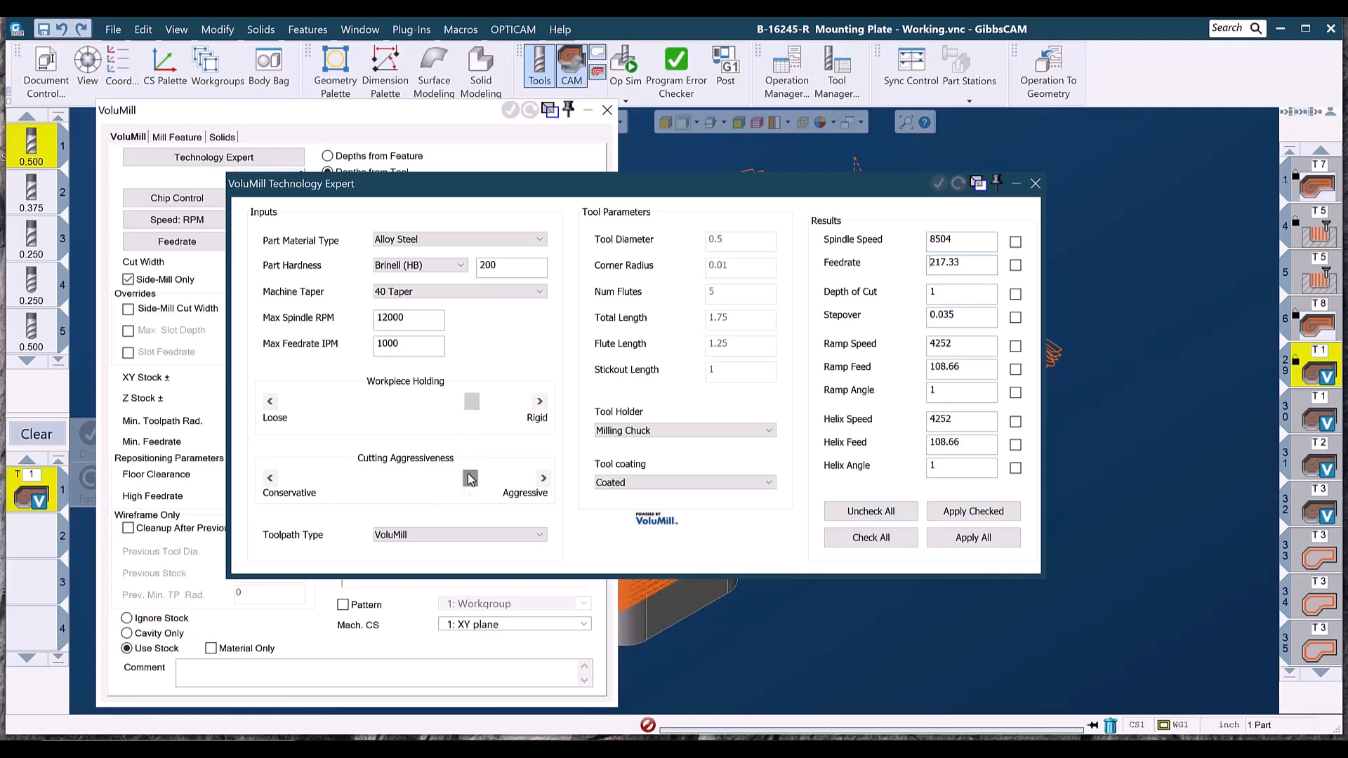
{"action": "left_click_drag", "start_coordinate": [472, 407], "coordinate": [528, 408]}
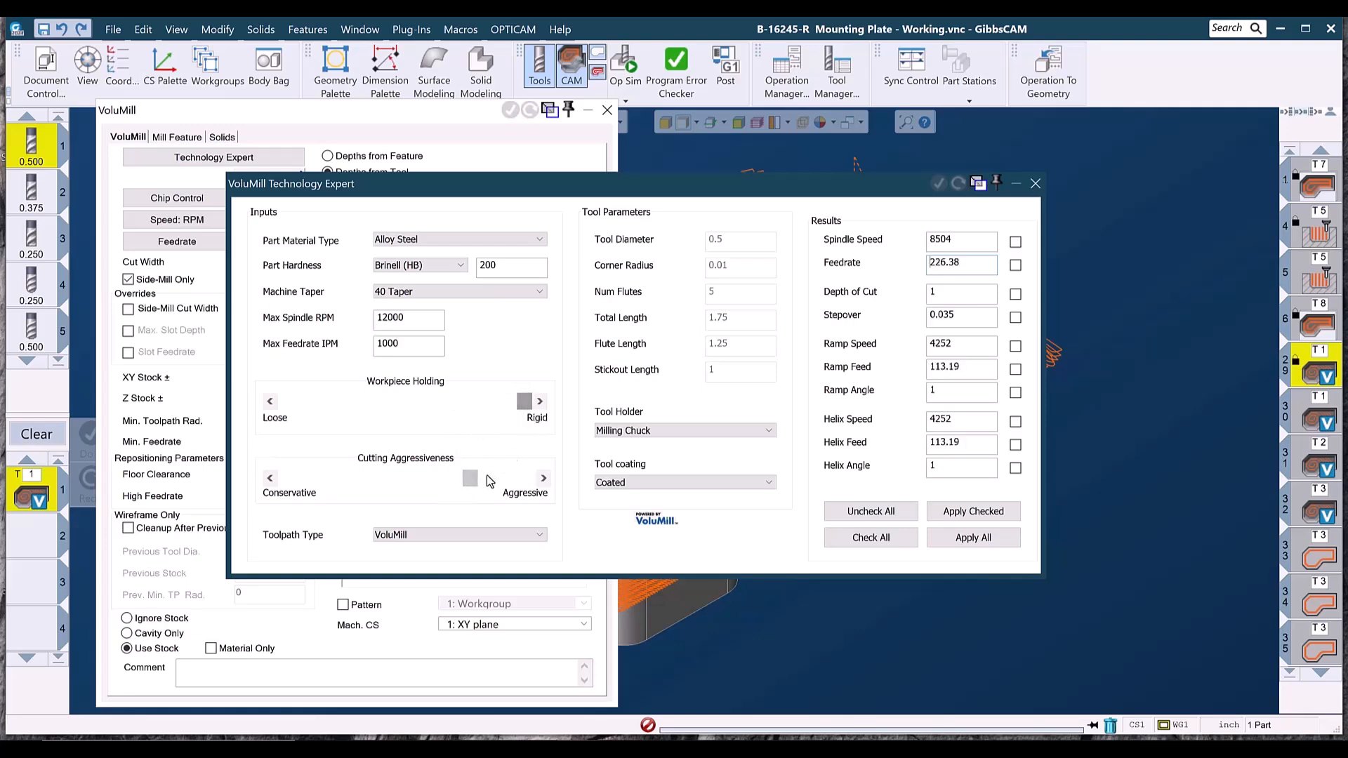
{"action": "left_click_drag", "start_coordinate": [471, 481], "coordinate": [541, 485]}
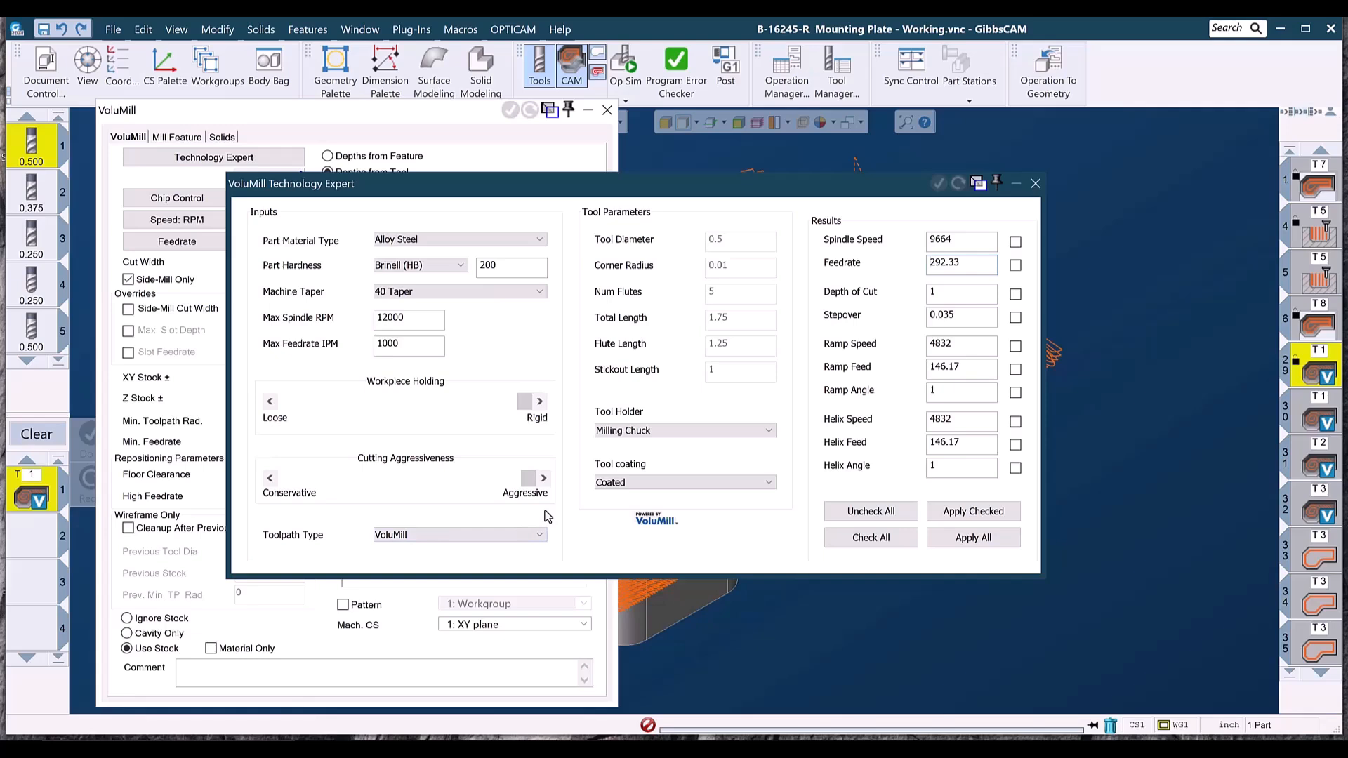
Try the Heavy Roughing and Finishing toolpath types to compare recommended cutting values, ending back on VoluMill
{"action": "left_click", "coordinate": [432, 536]}
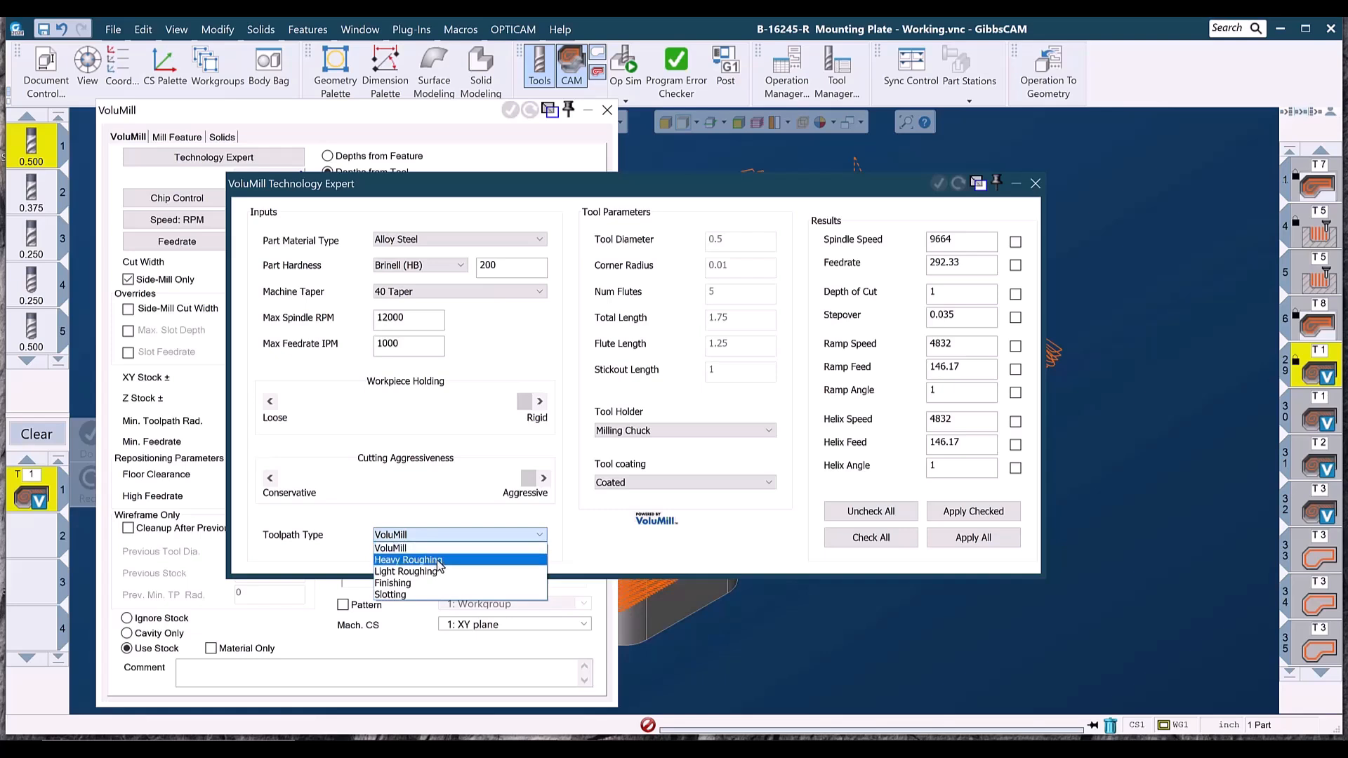
{"action": "left_click", "coordinate": [438, 561]}
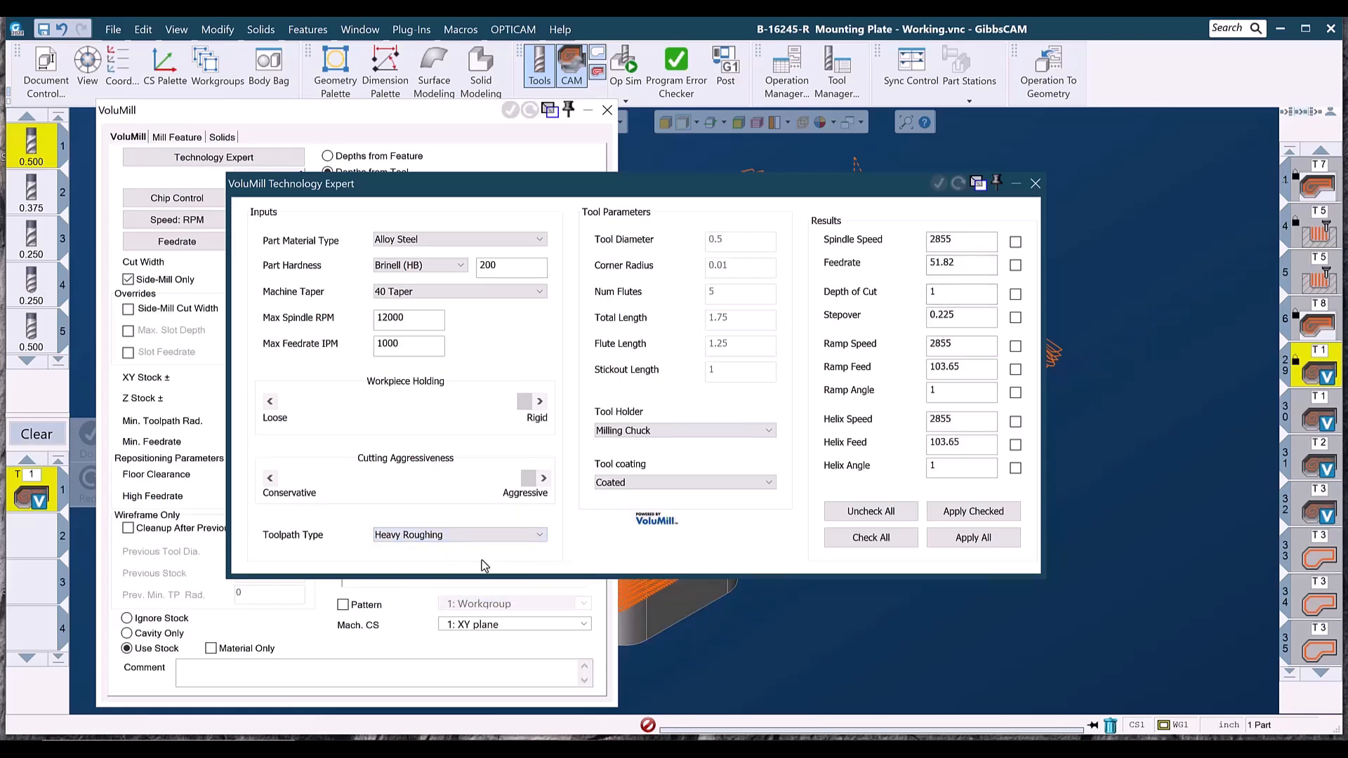
{"action": "left_click", "coordinate": [487, 539]}
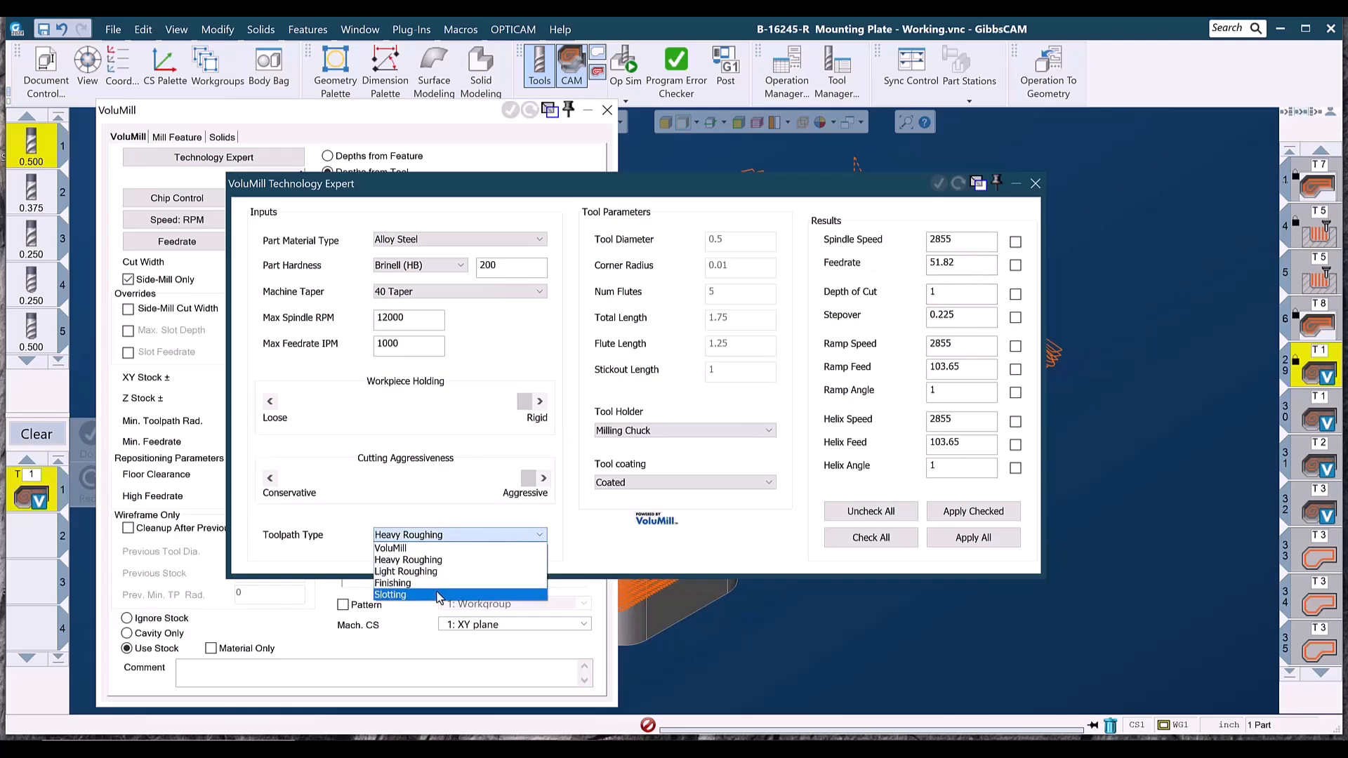
{"action": "left_click", "coordinate": [435, 583]}
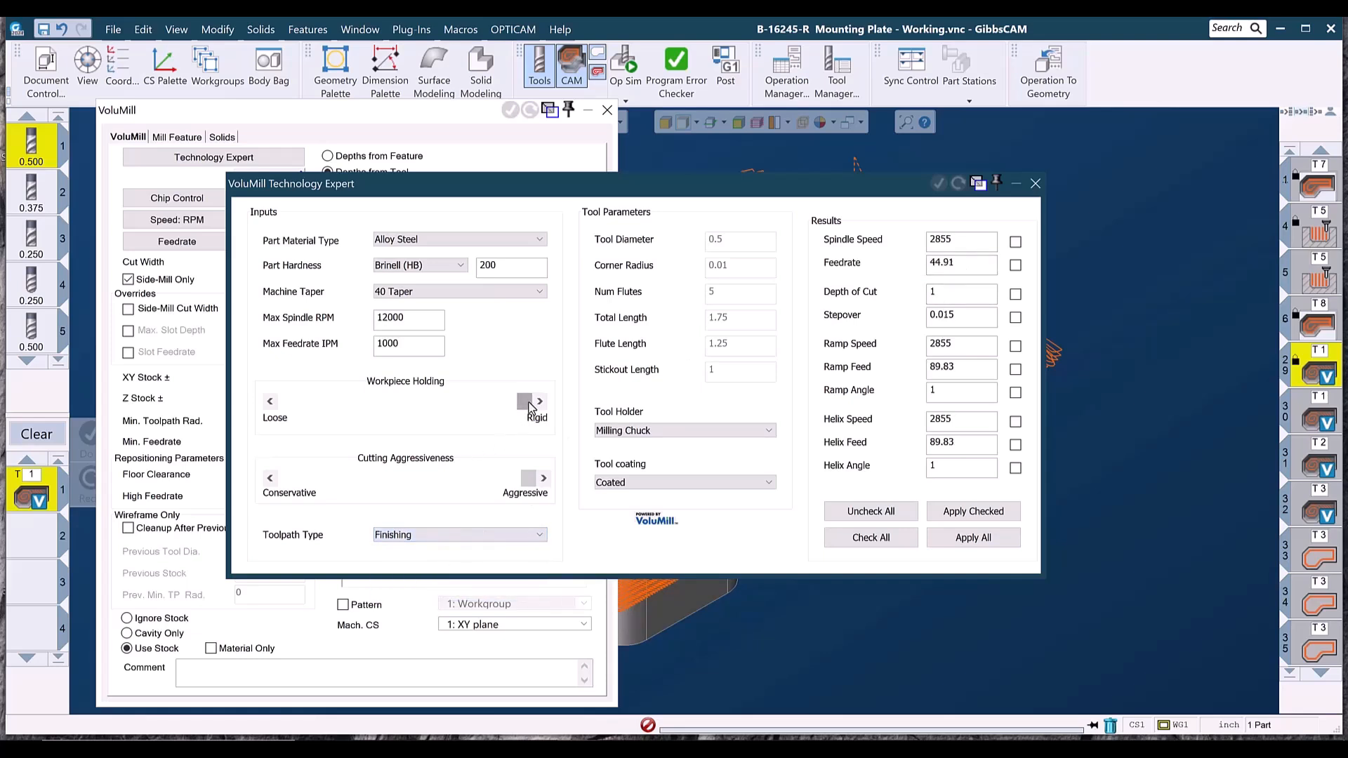
{"action": "mouse_move", "coordinate": [527, 407]}
{"action": "left_mouse_down"}
{"action": "mouse_move", "coordinate": [314, 411]}
{"action": "mouse_move", "coordinate": [527, 426]}
{"action": "left_mouse_up"}
{"action": "mouse_move", "coordinate": [526, 484]}
{"action": "left_mouse_down"}
{"action": "mouse_move", "coordinate": [306, 481]}
{"action": "mouse_move", "coordinate": [530, 480]}
{"action": "left_mouse_up"}
{"action": "left_click", "coordinate": [466, 535]}
{"action": "left_click", "coordinate": [433, 550]}
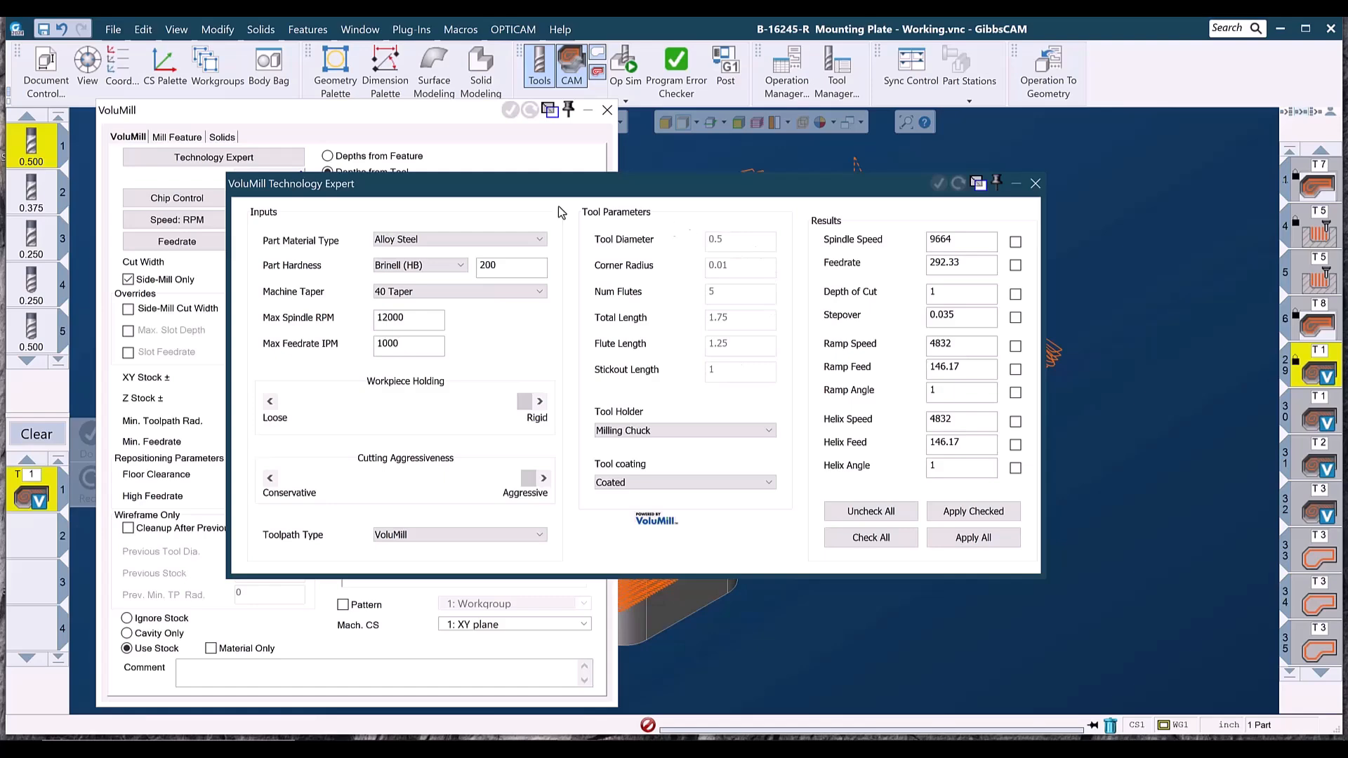
Try 7 flutes on the 0.5-inch milling tool #1 and check the Technology Expert's recommended feedrate
{"action": "double_click", "coordinate": [31, 148]}
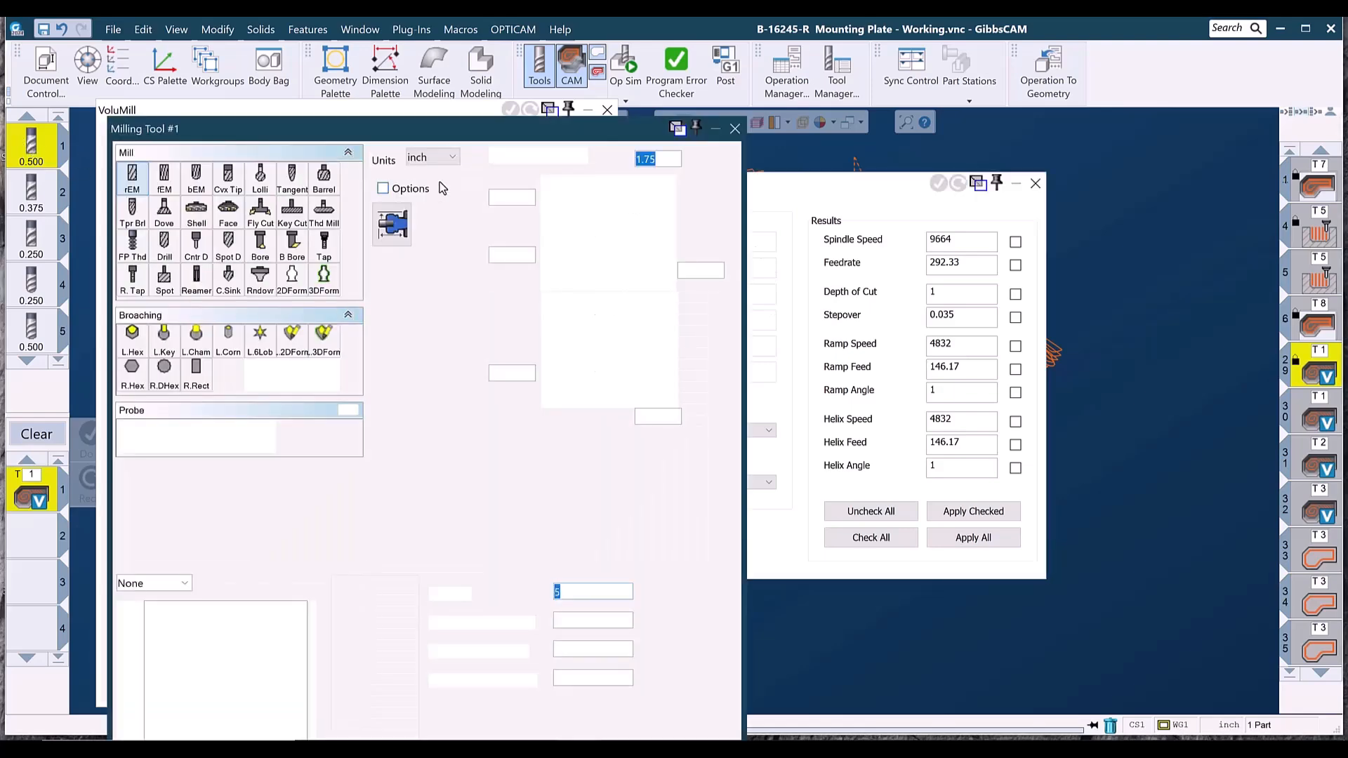
{"action": "left_click", "coordinate": [735, 128]}
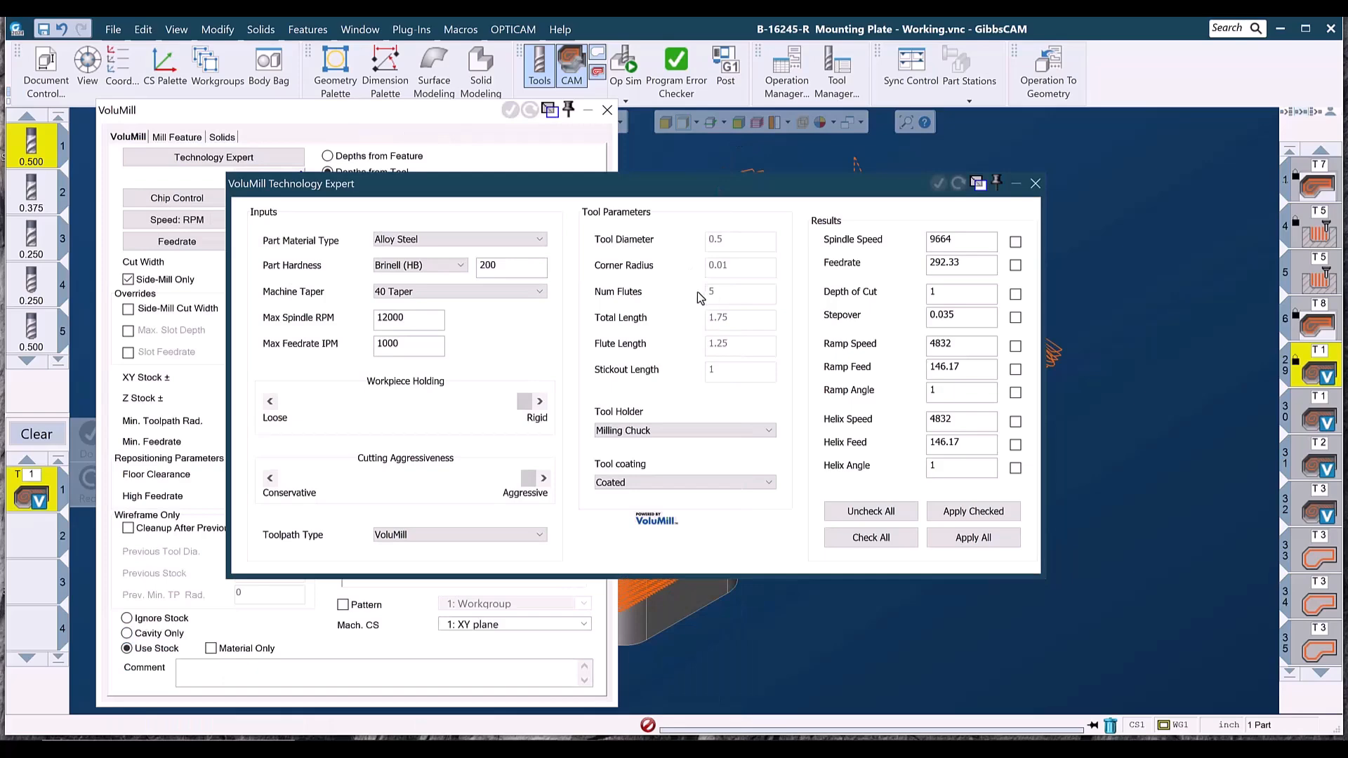
{"action": "left_click_drag", "start_coordinate": [709, 187], "coordinate": [933, 172]}
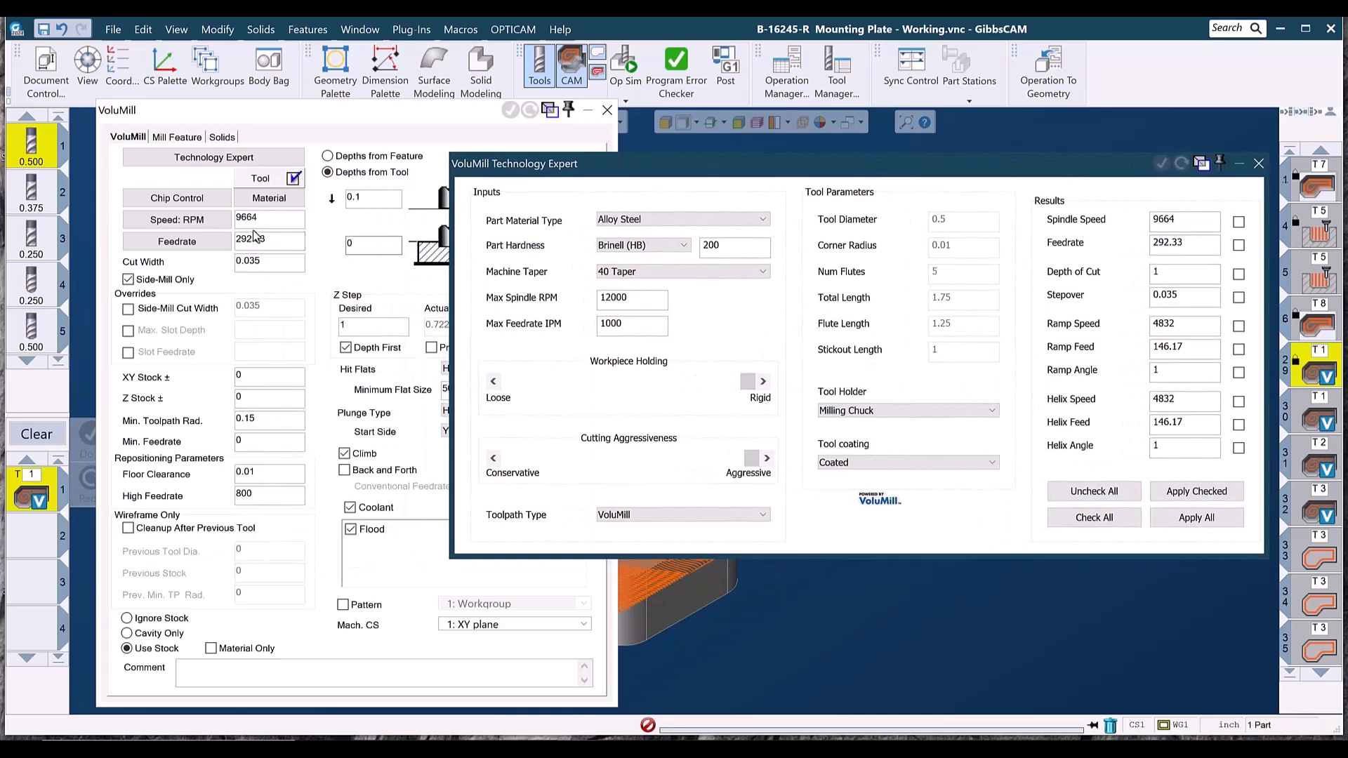
{"action": "double_click", "coordinate": [30, 150]}
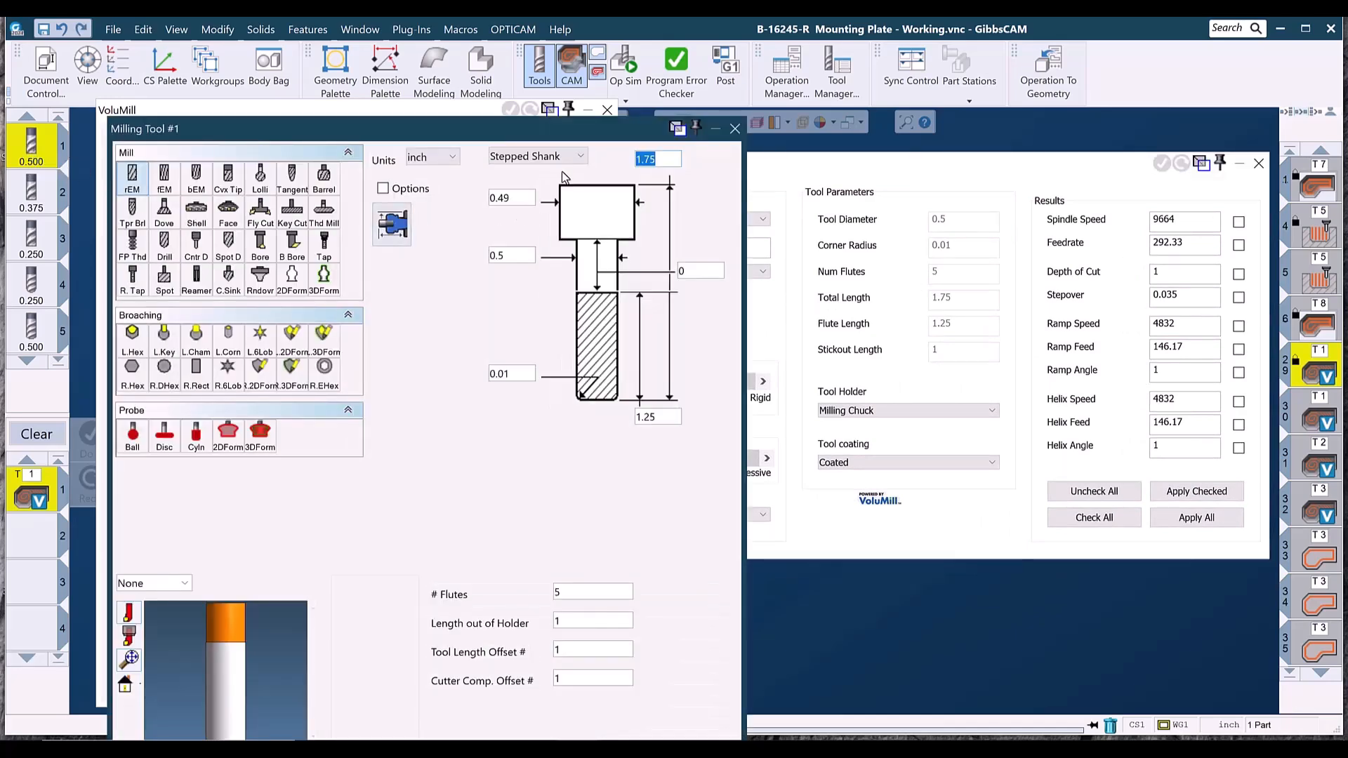
{"action": "left_click_drag", "start_coordinate": [541, 128], "coordinate": [508, 56]}
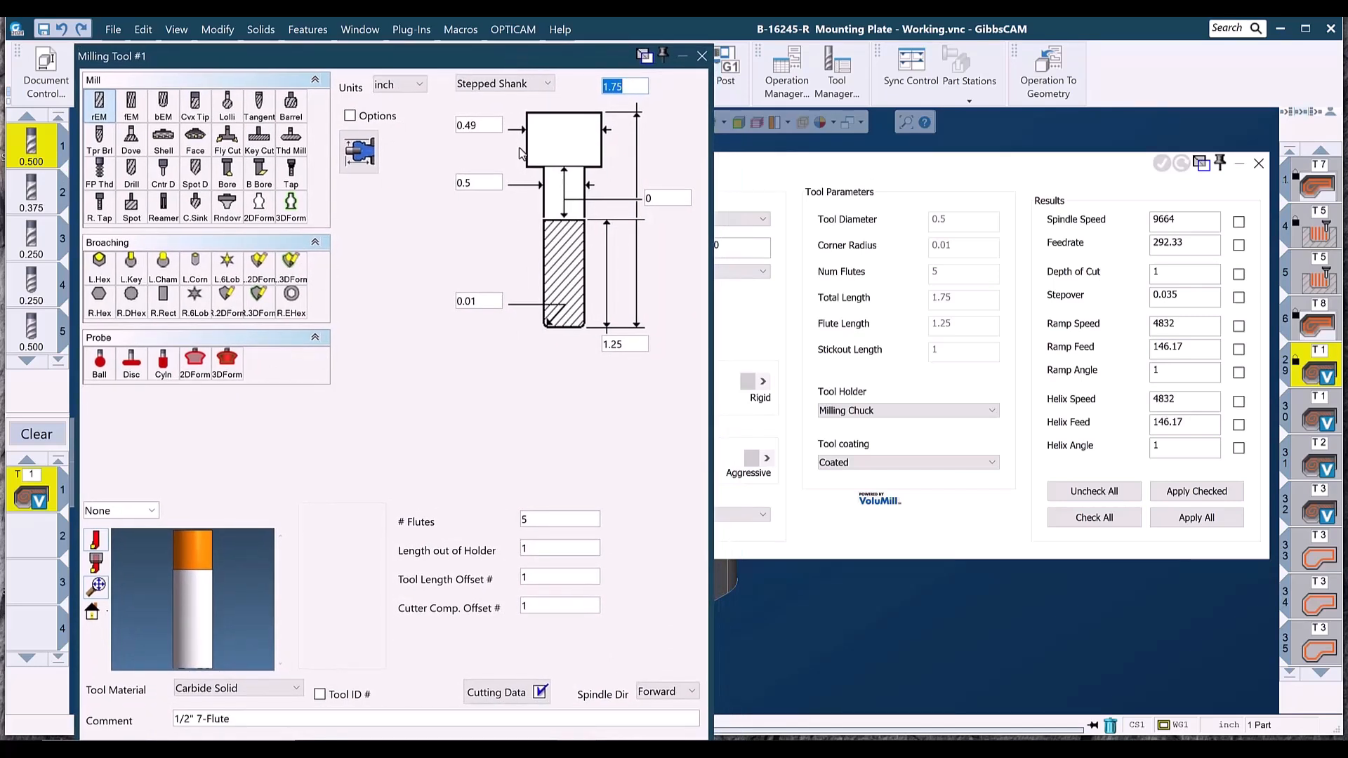
{"action": "double_click", "coordinate": [530, 520]}
{"action": "type", "text": "7"}
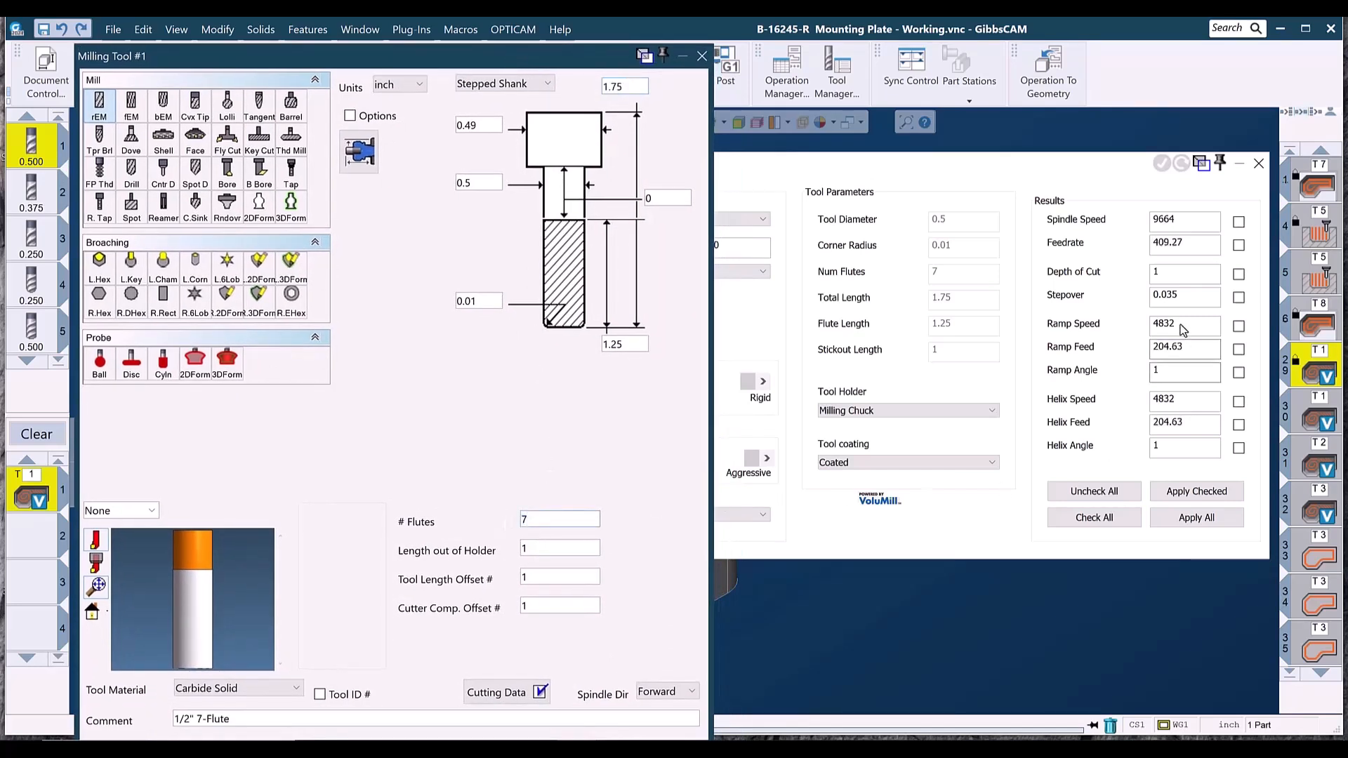
{"action": "double_click", "coordinate": [1194, 242]}
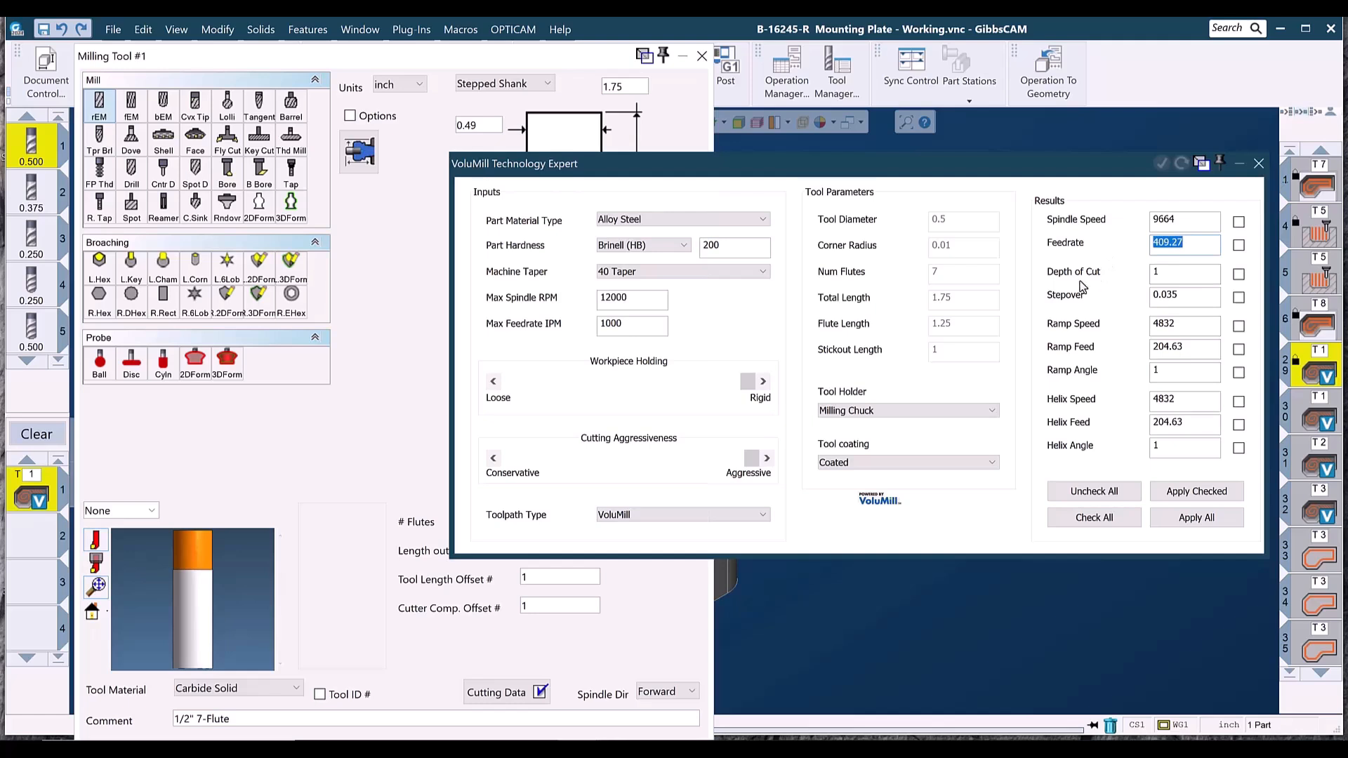
Set the flute count of milling tool #1 back to 5 and close the tool
{"action": "left_click", "coordinate": [398, 381]}
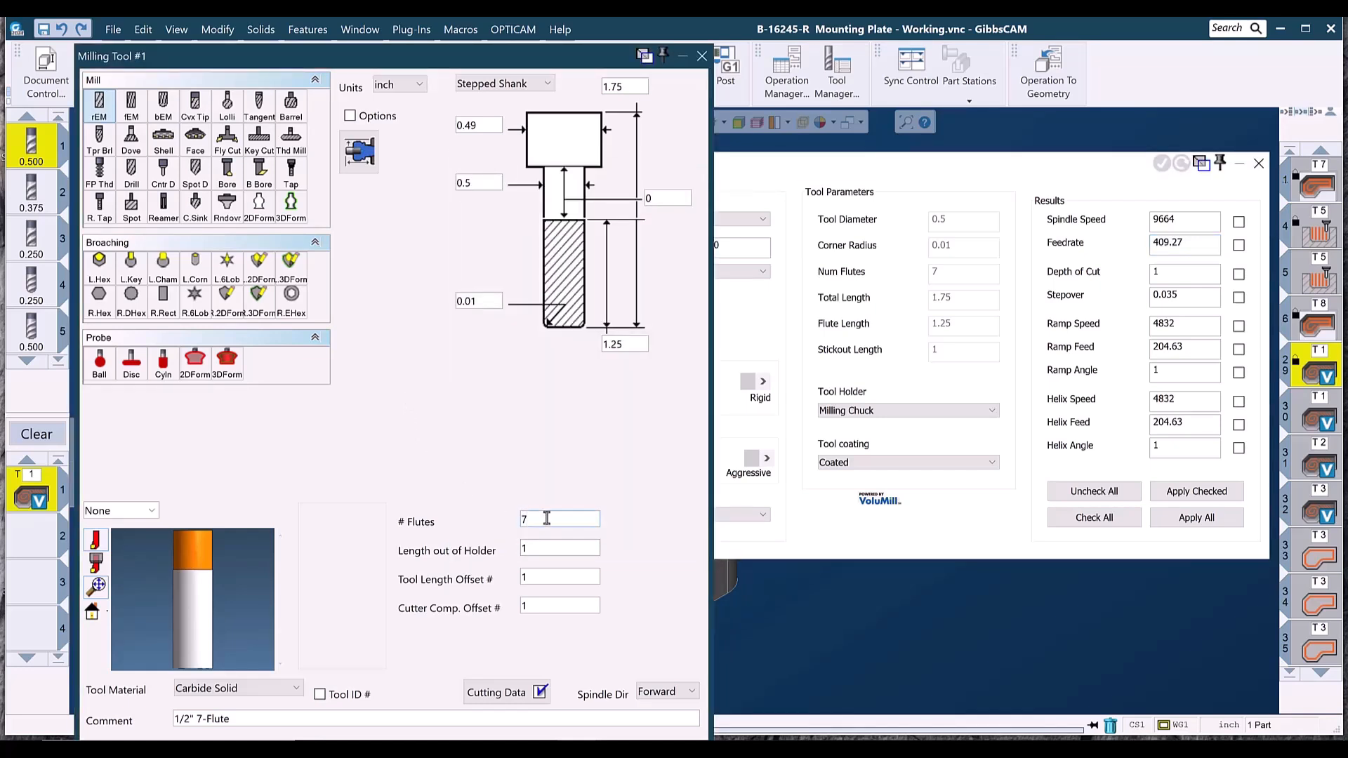
{"action": "left_click_drag", "start_coordinate": [547, 518], "coordinate": [489, 522]}
{"action": "type", "text": "5"}
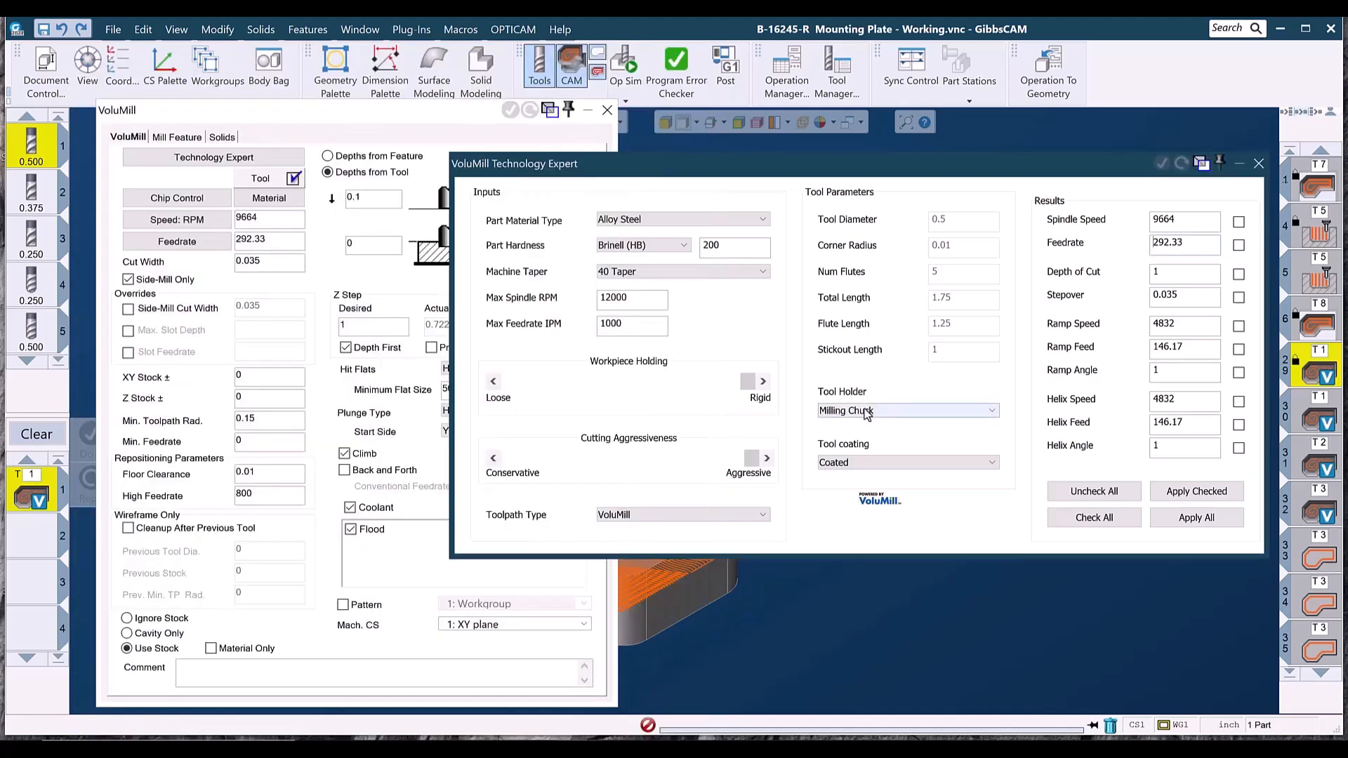
Look through the tool holder and tool coating choices, keeping Milling Chuck and Coated
{"action": "left_click", "coordinate": [862, 408]}
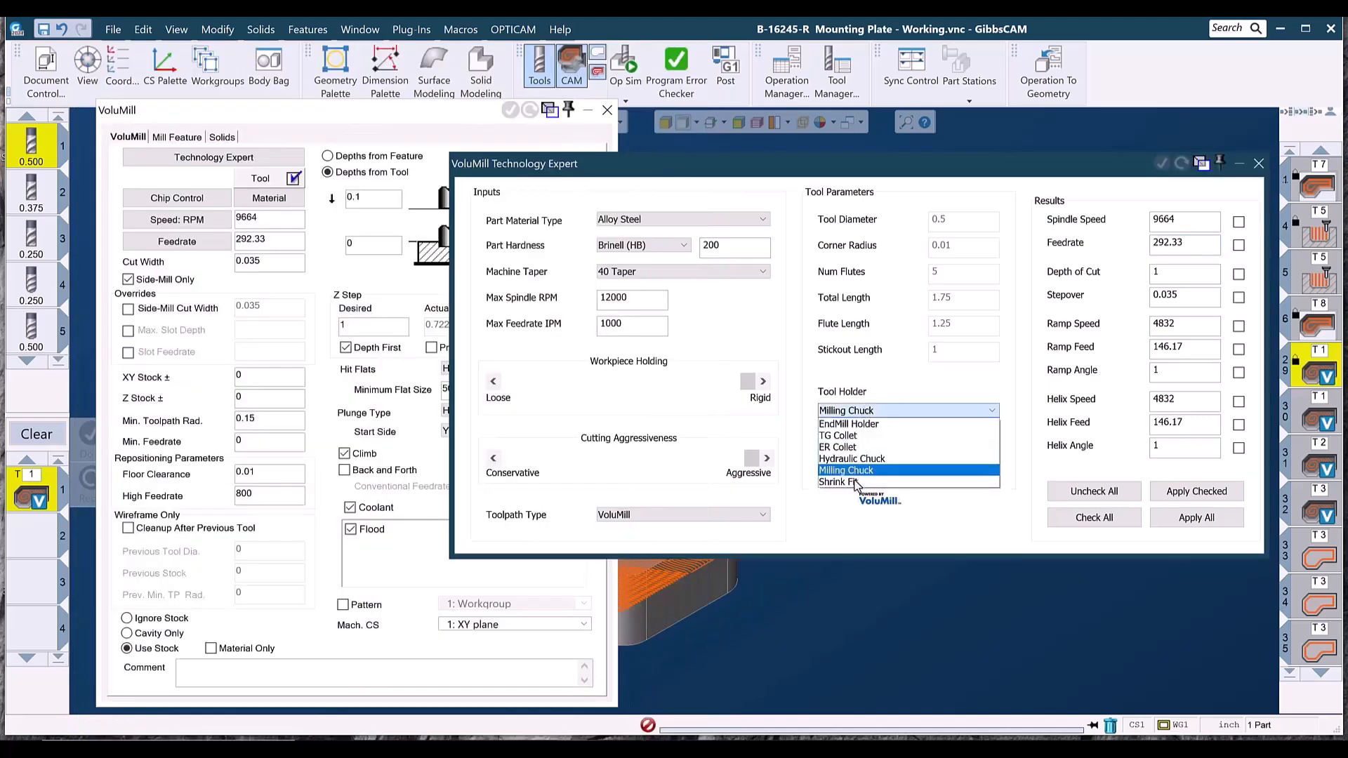
{"action": "left_click", "coordinate": [862, 413]}
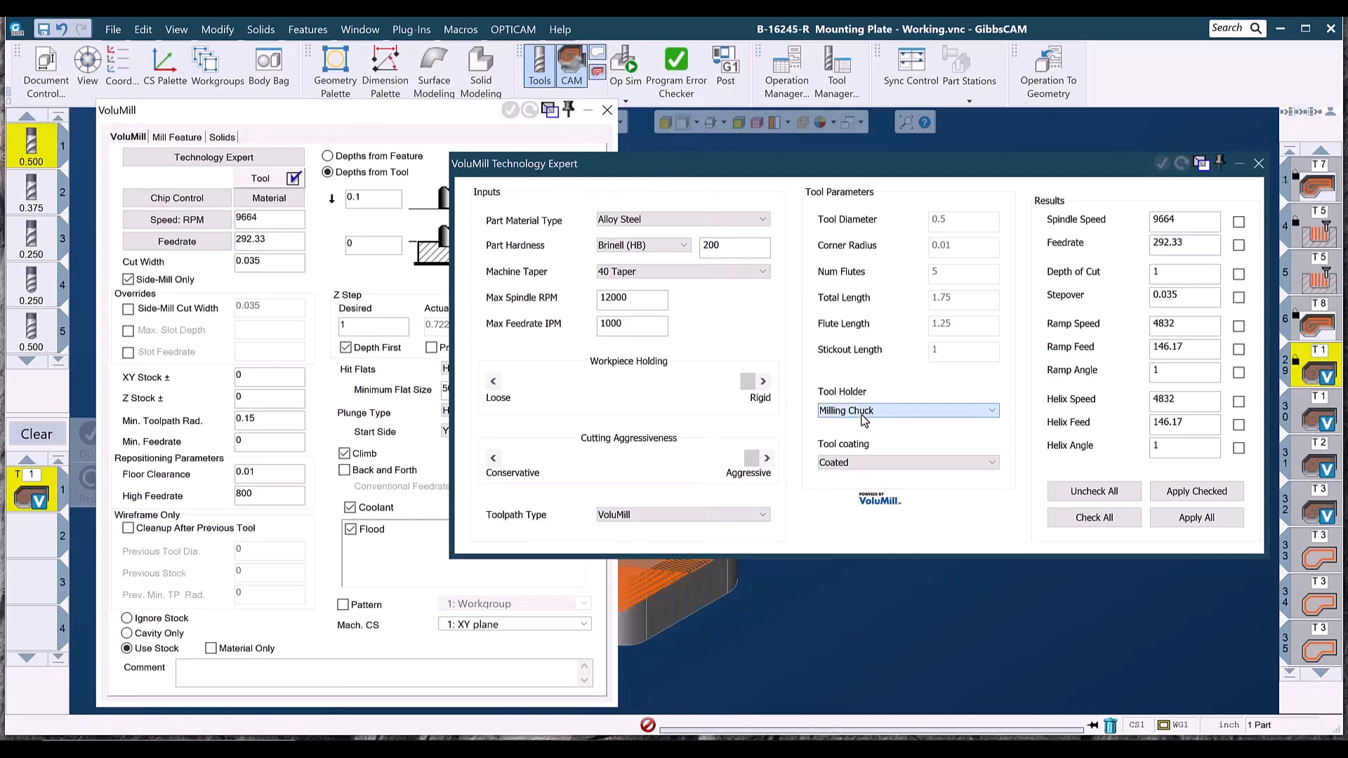
{"action": "left_click", "coordinate": [857, 462]}
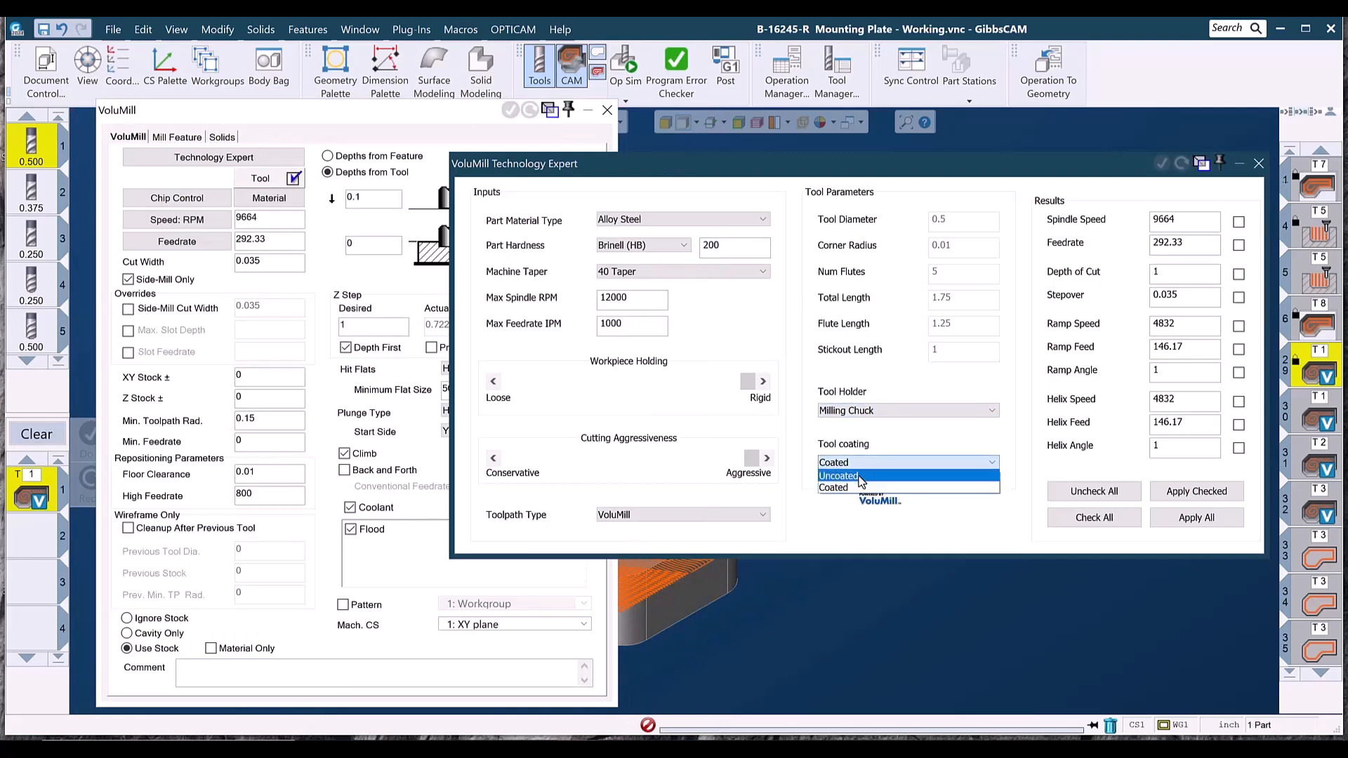
{"action": "left_click", "coordinate": [860, 492]}
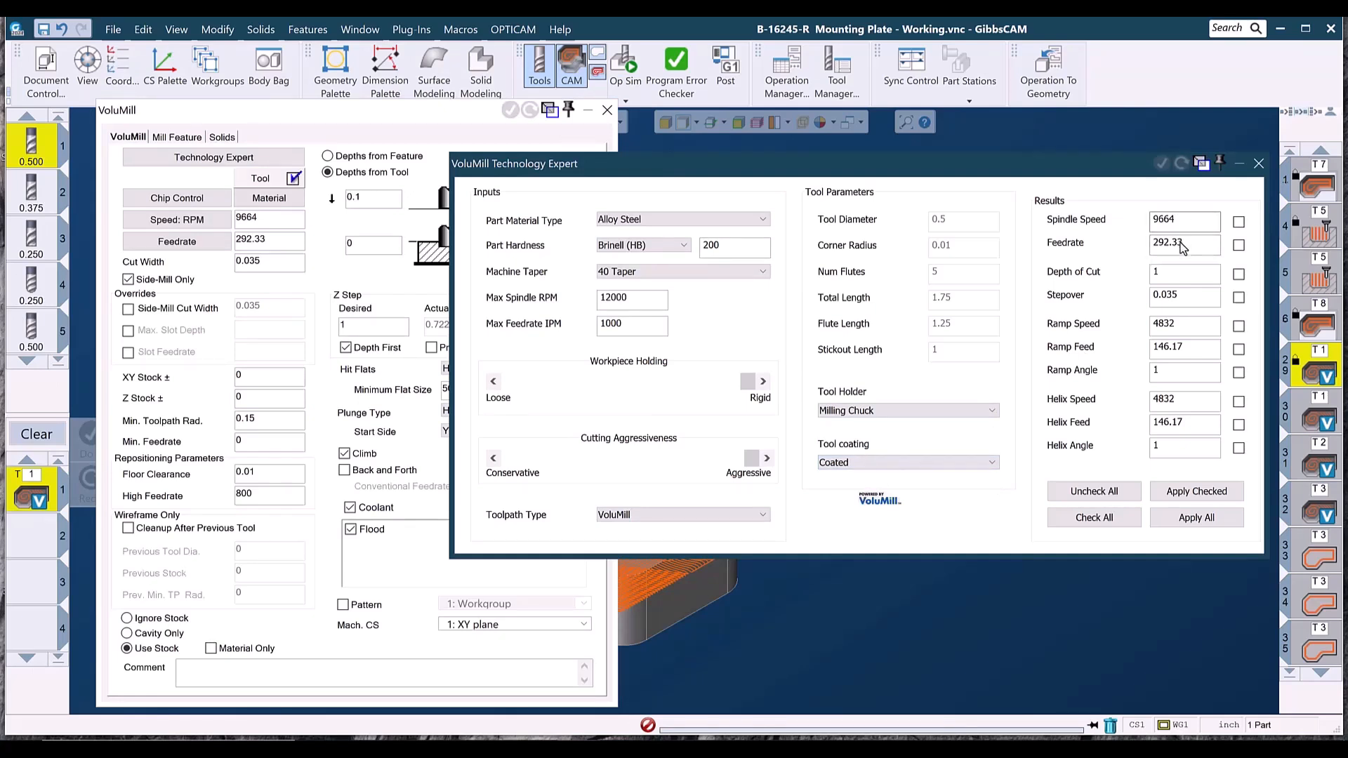
Try the Uncoated tool coating to compare recommended speed and feedrate, ending back on Coated
{"action": "left_click", "coordinate": [933, 463]}
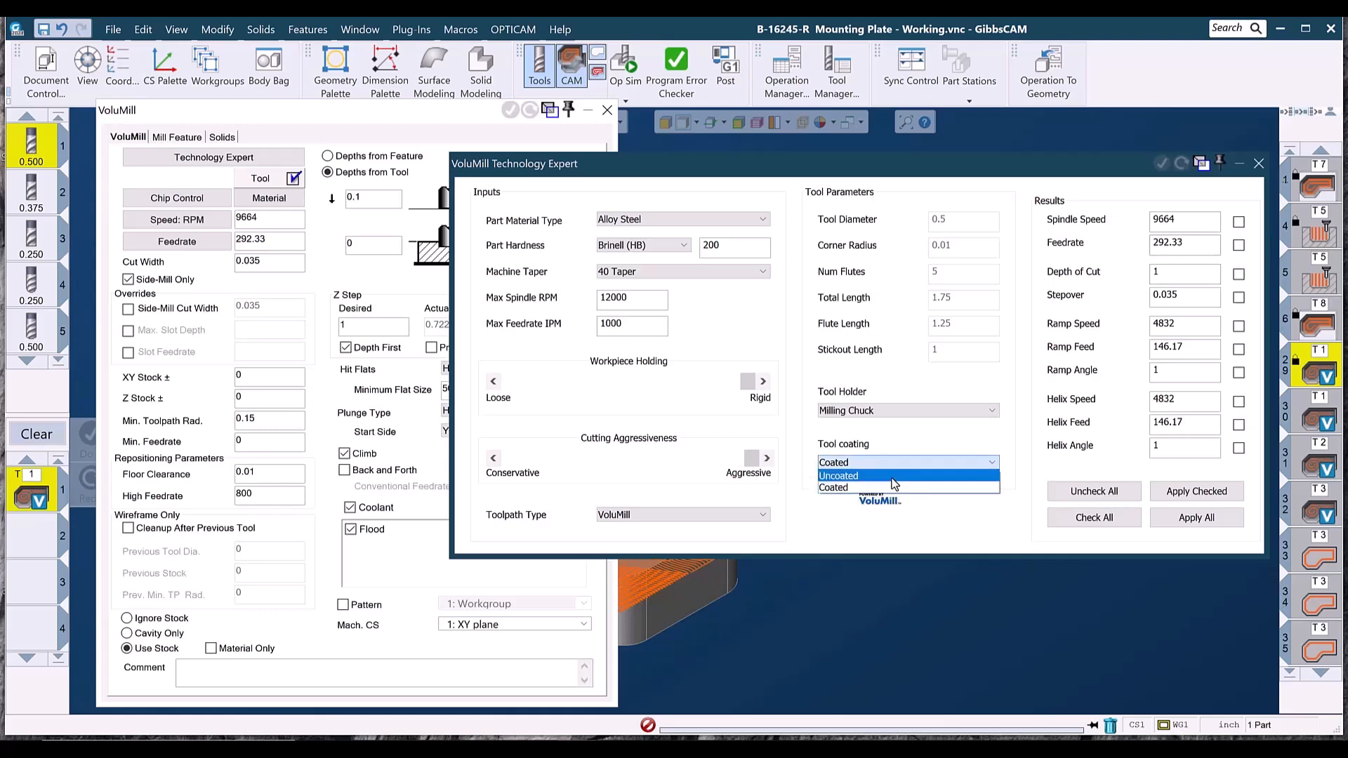
{"action": "left_click", "coordinate": [902, 483]}
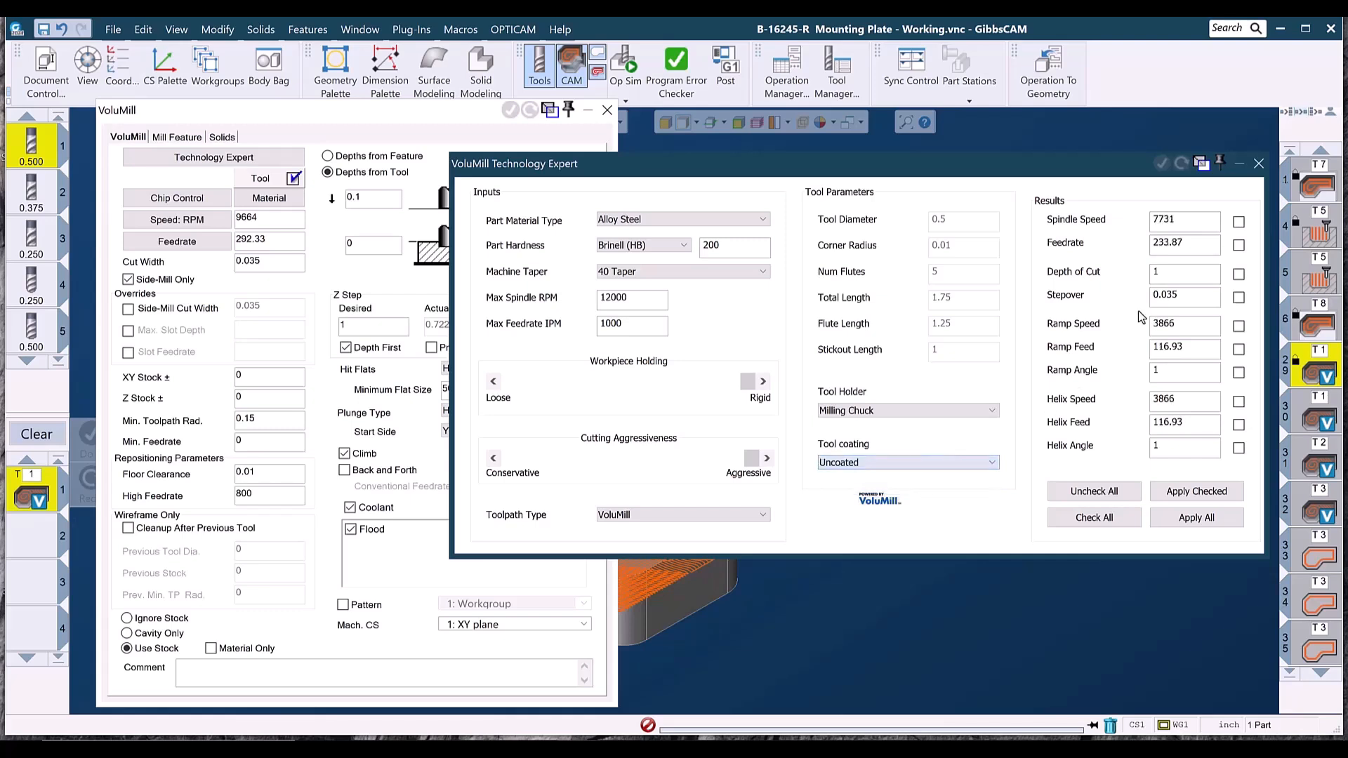
{"action": "left_click", "coordinate": [934, 463]}
{"action": "left_click", "coordinate": [905, 487]}
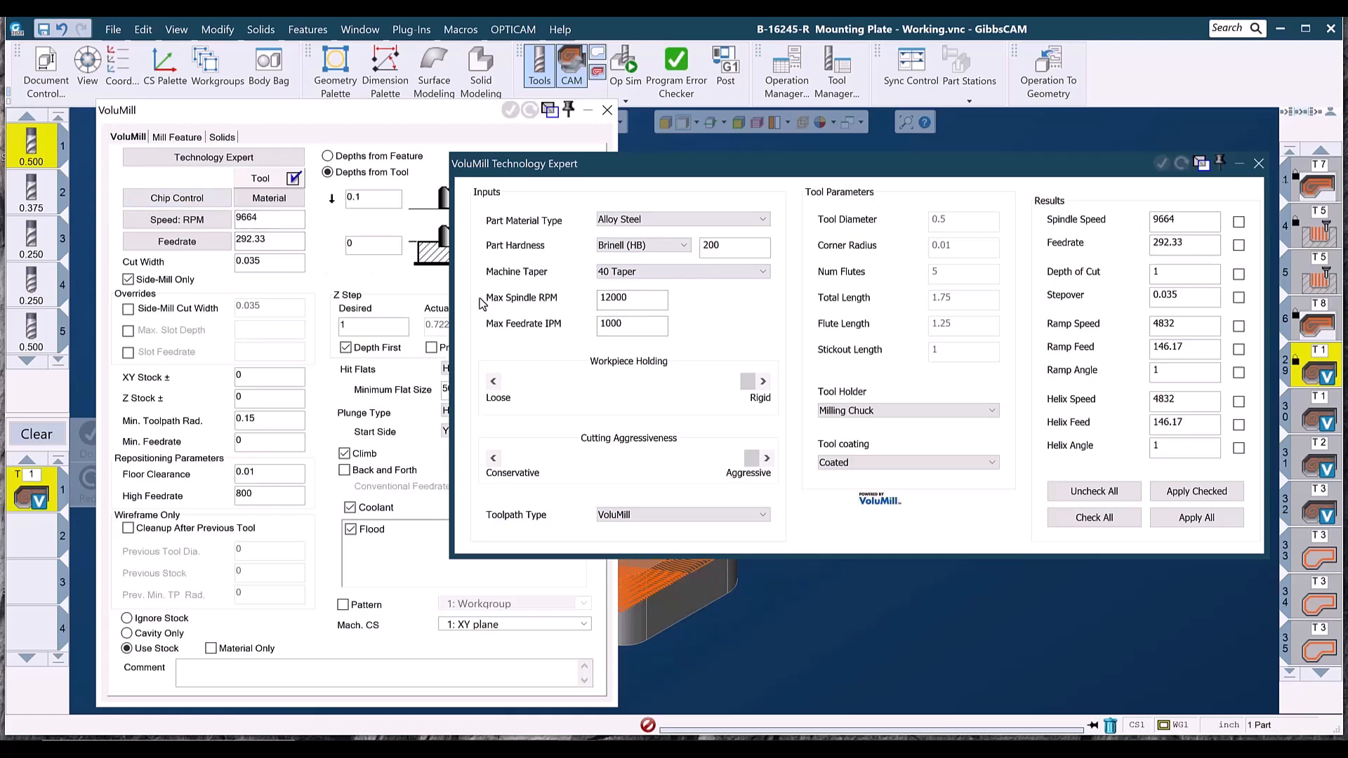
Clear the individual result selections and apply all the Technology Expert's recommended values to the VoluMill process
{"action": "left_click", "coordinate": [1238, 297]}
{"action": "left_click", "coordinate": [1238, 325]}
{"action": "left_click", "coordinate": [1092, 491]}
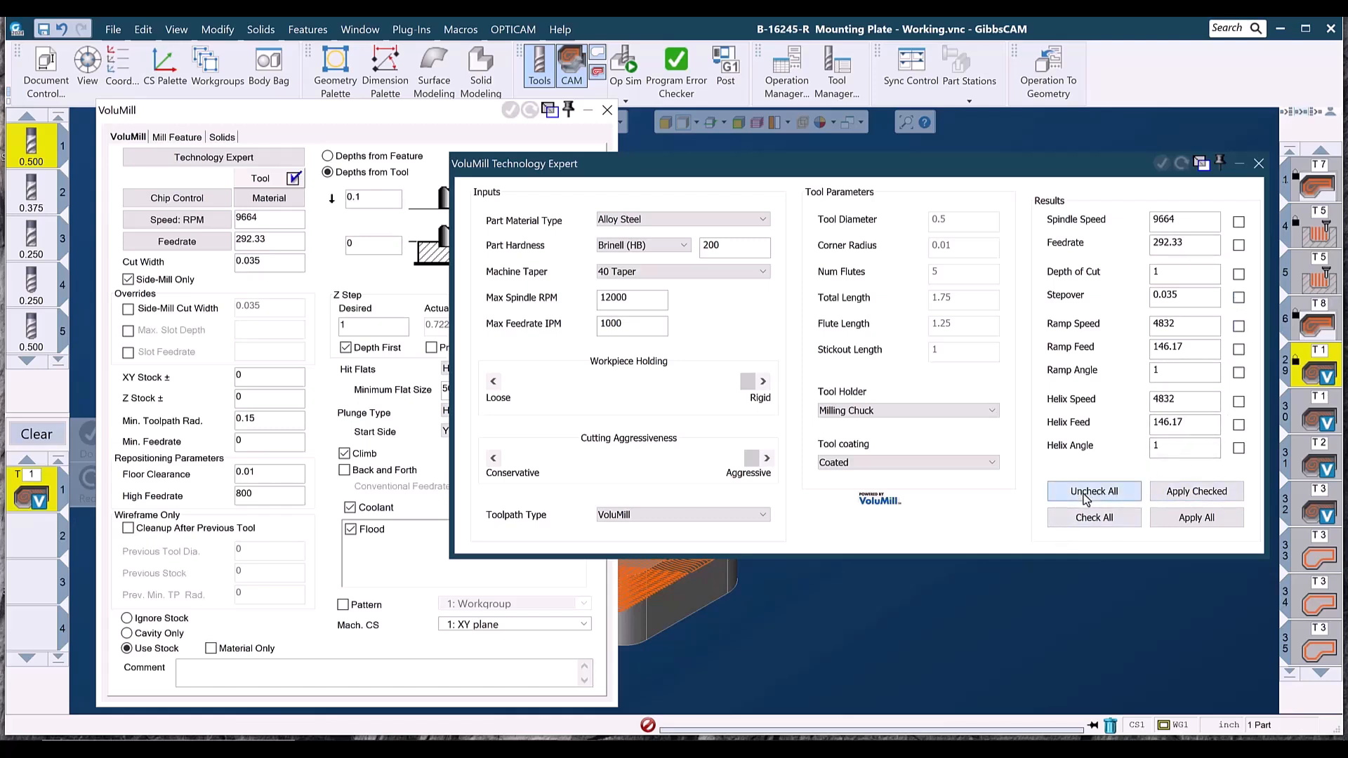
{"action": "left_click", "coordinate": [1198, 521]}
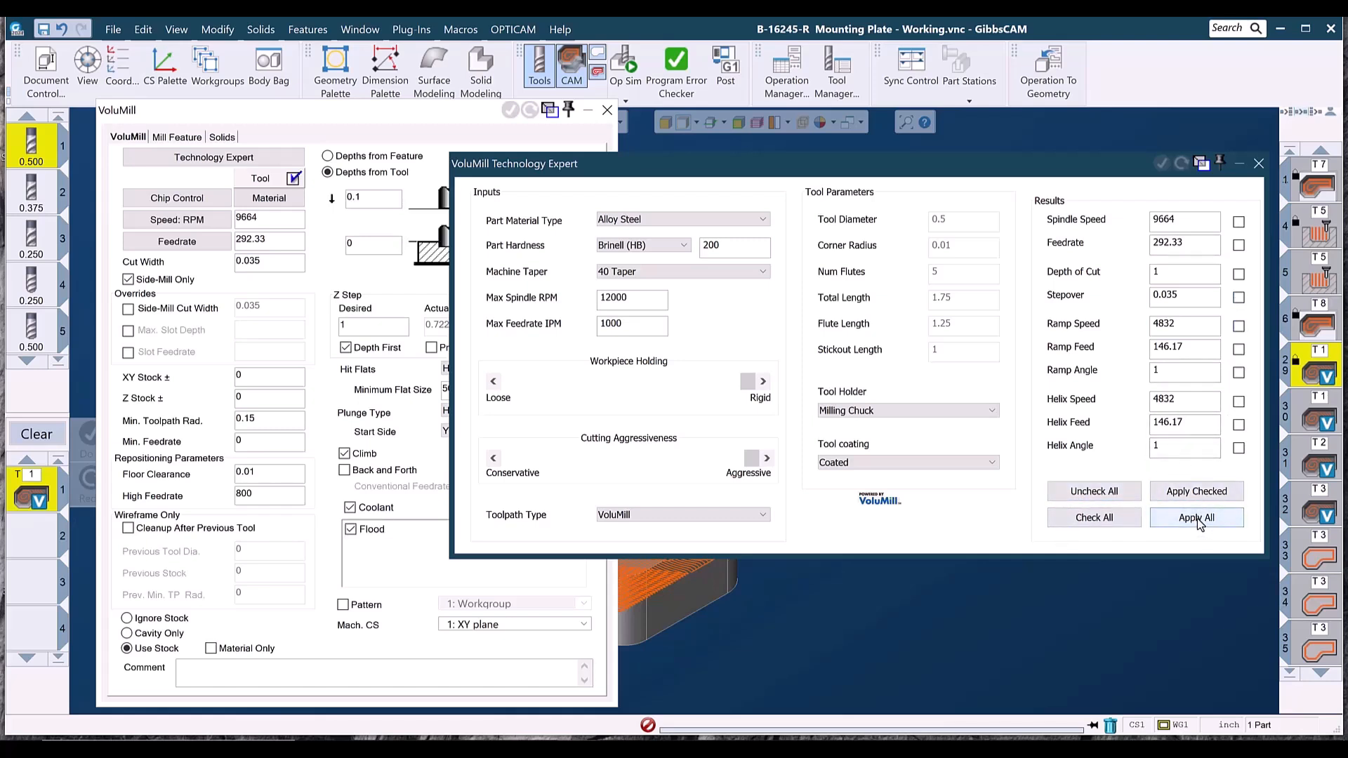
Turn off coolant for the VoluMill process, and close the Technology Expert and the process settings
{"action": "left_click", "coordinate": [350, 507]}
{"action": "left_click", "coordinate": [351, 506]}
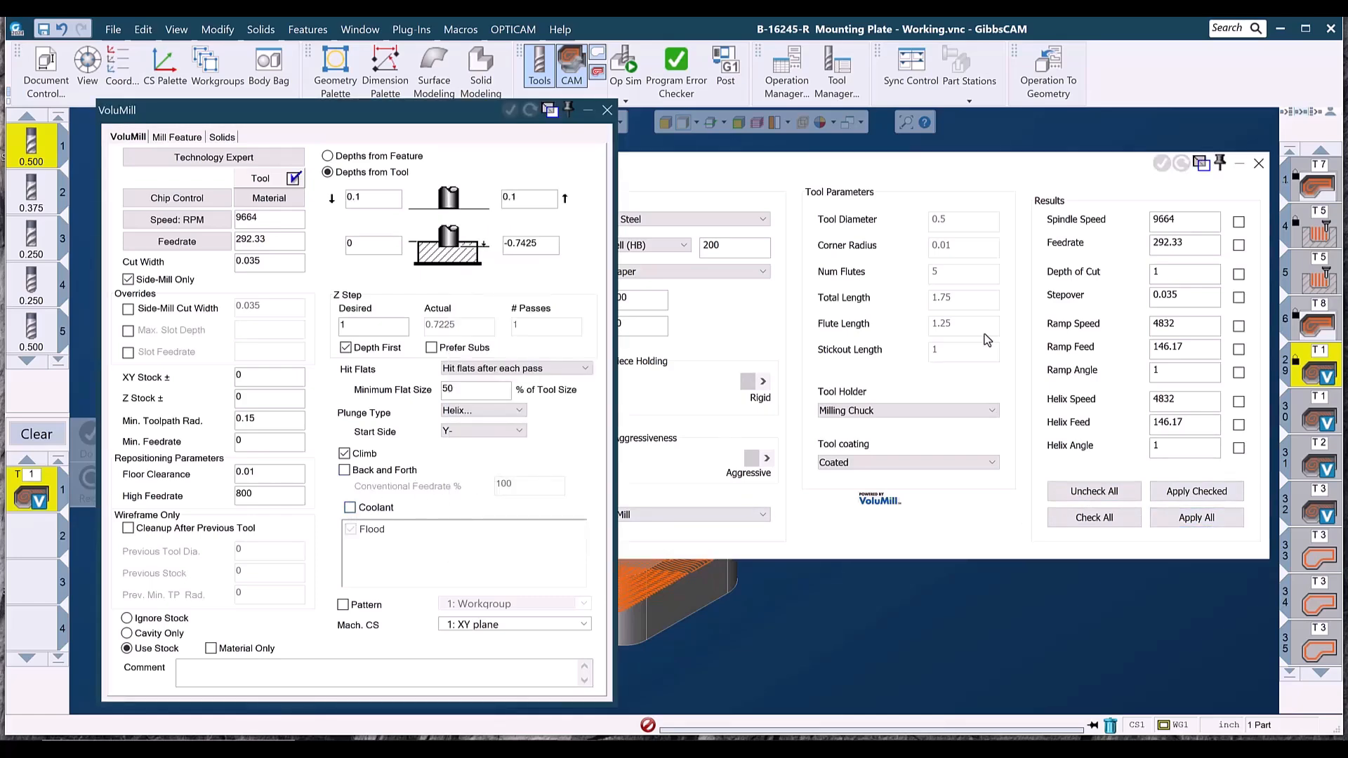
{"action": "left_click", "coordinate": [1257, 163]}
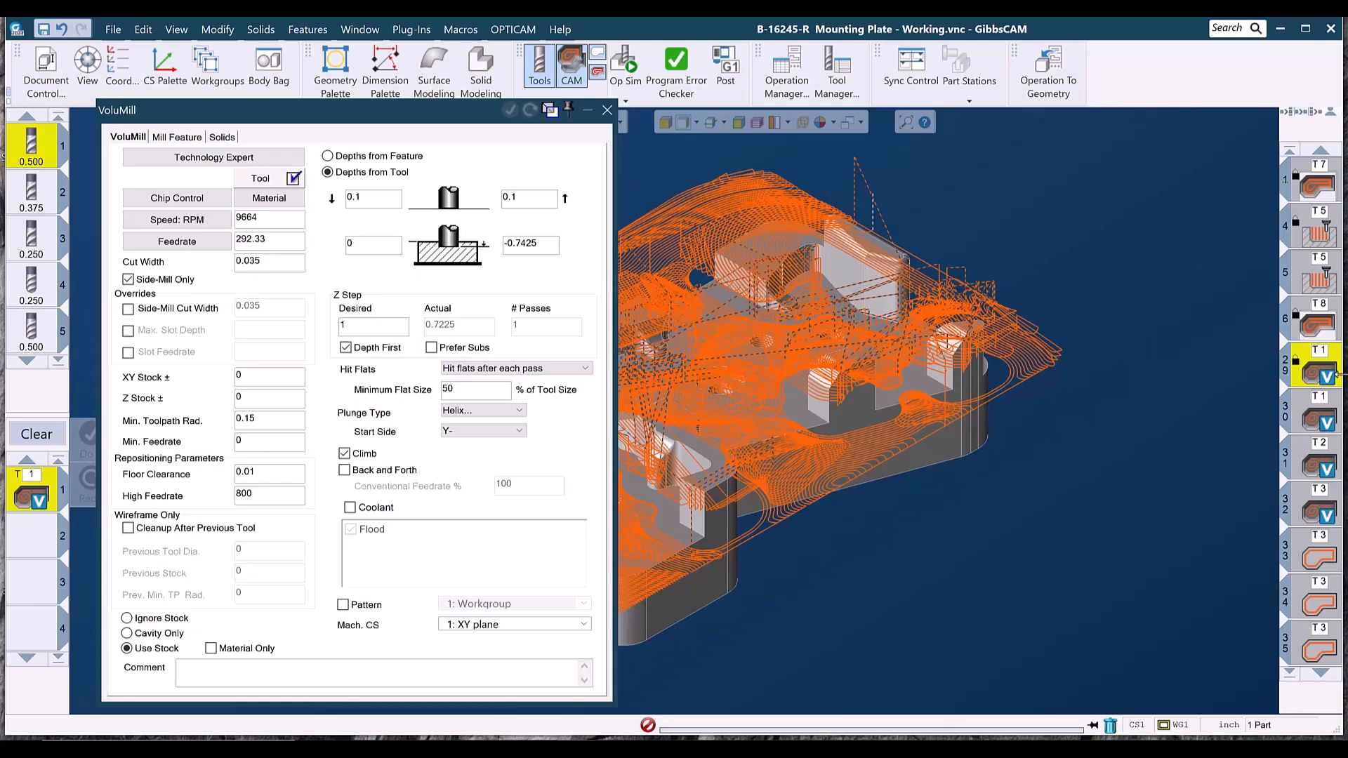
{"action": "mouse_move", "coordinate": [1314, 367]}
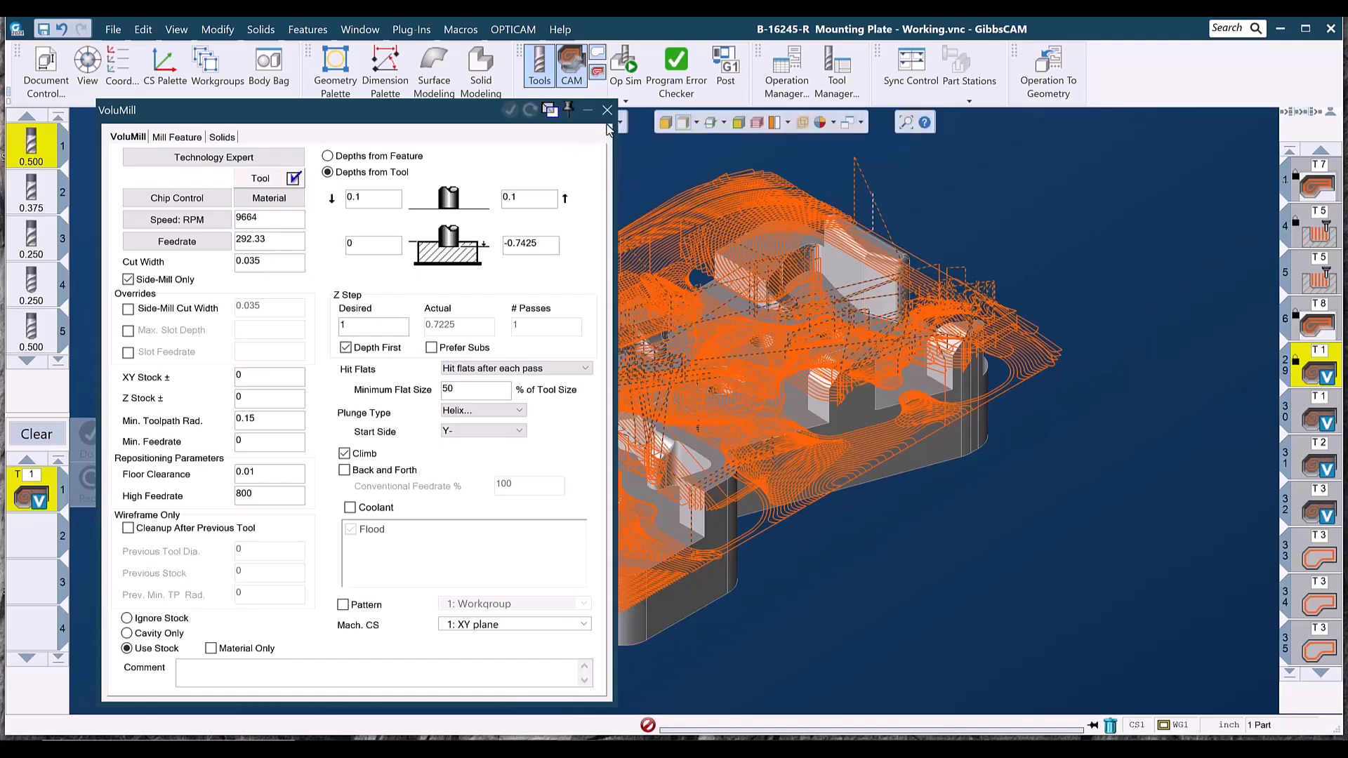
{"action": "left_click", "coordinate": [607, 110]}
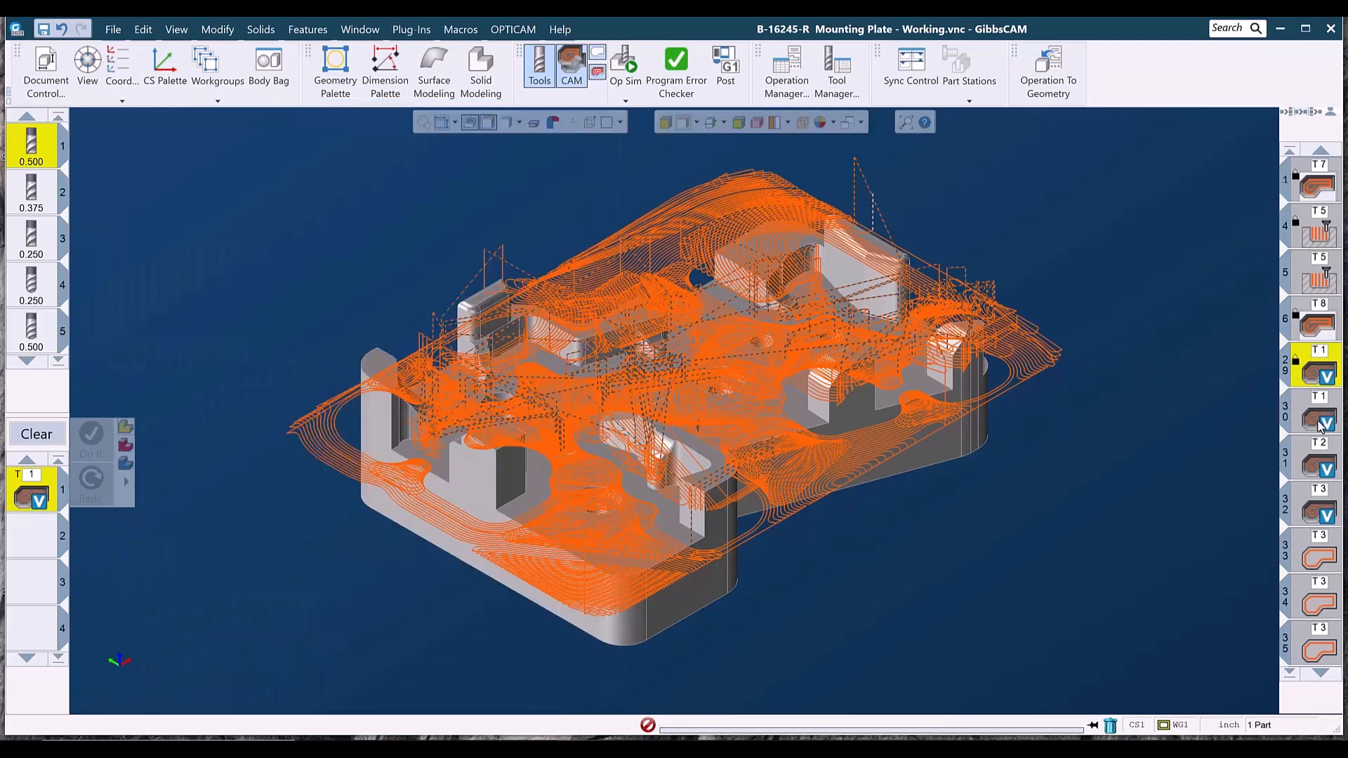
Activate VoluMill operations 30 through 32
{"action": "left_click_drag", "start_coordinate": [1317, 424], "coordinate": [1313, 507]}
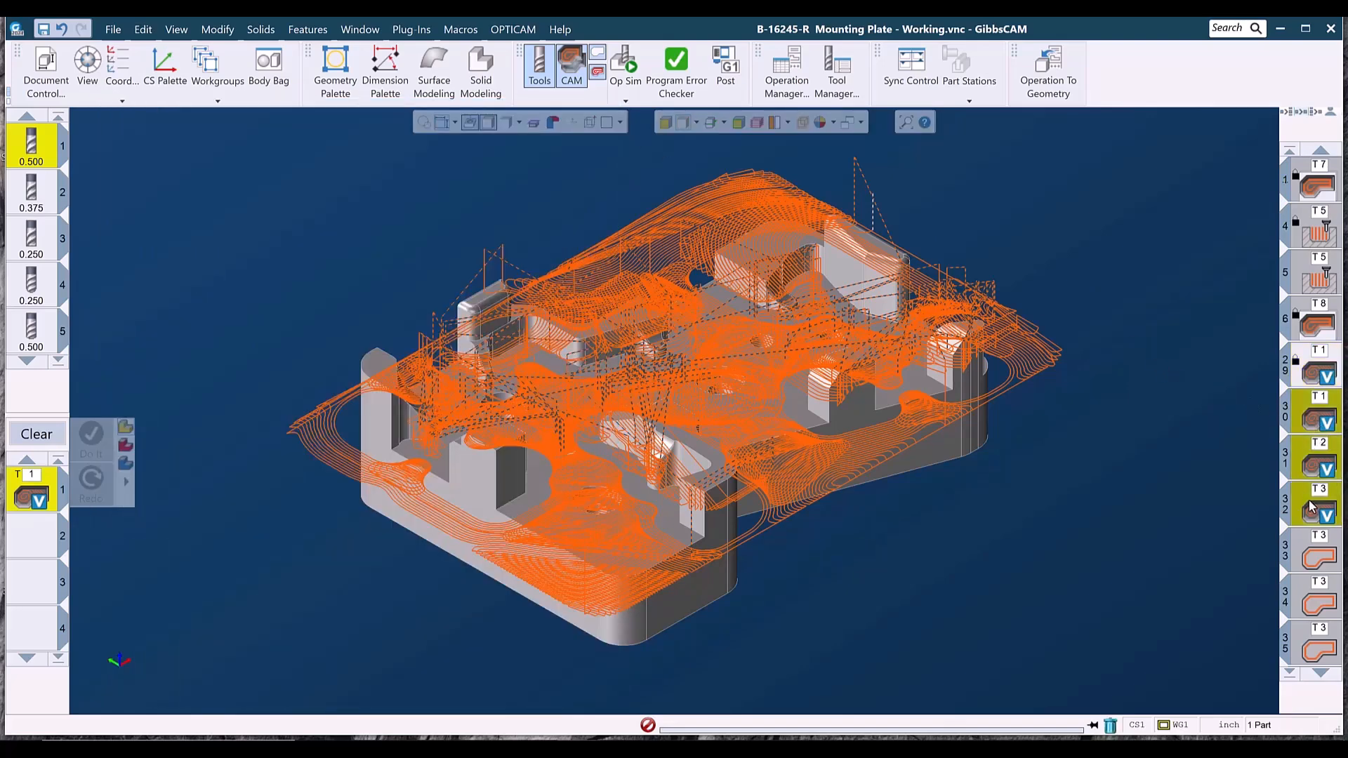
{"action": "right_click", "coordinate": [1312, 505]}
{"action": "left_click", "coordinate": [1184, 688]}
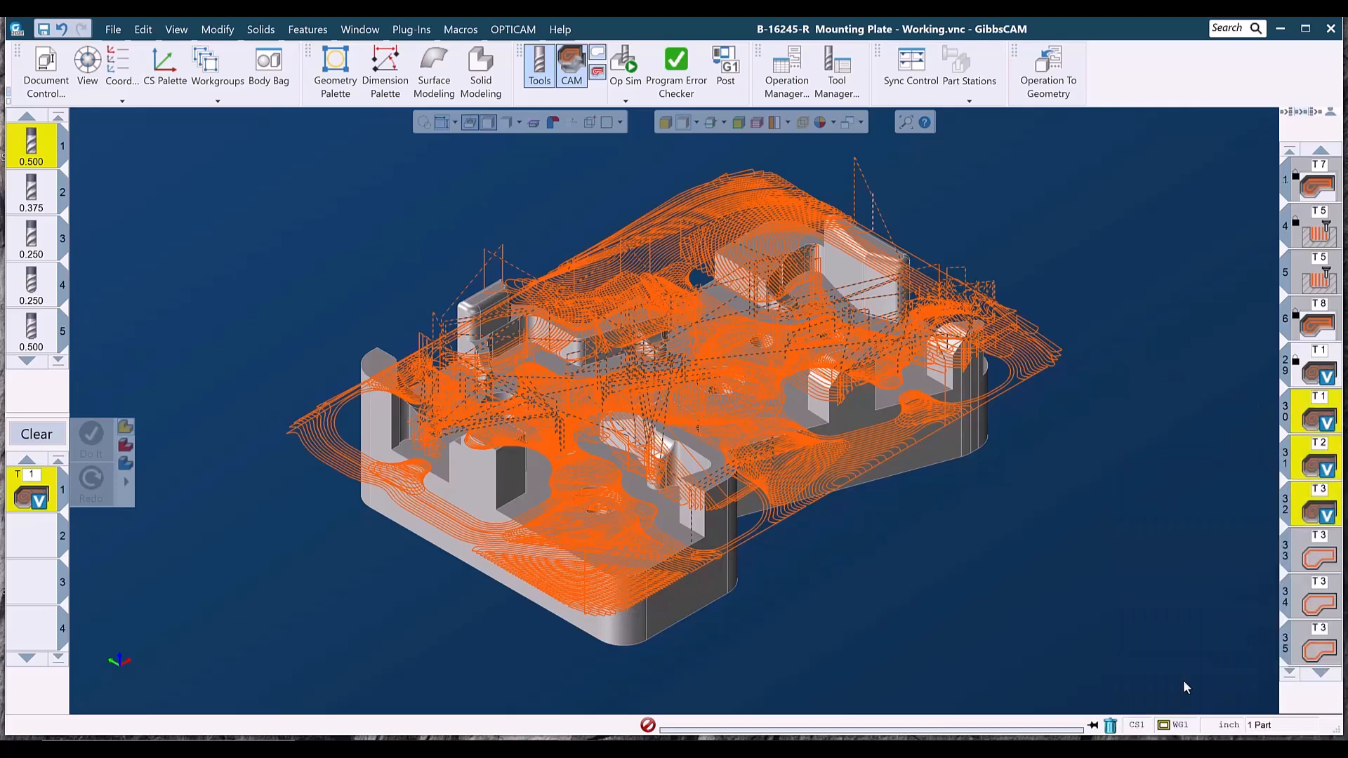
Examine the individual toolpaths of VoluMill operations 30, 31 and 32 on the mounting plate
{"action": "left_click", "coordinate": [1327, 414]}
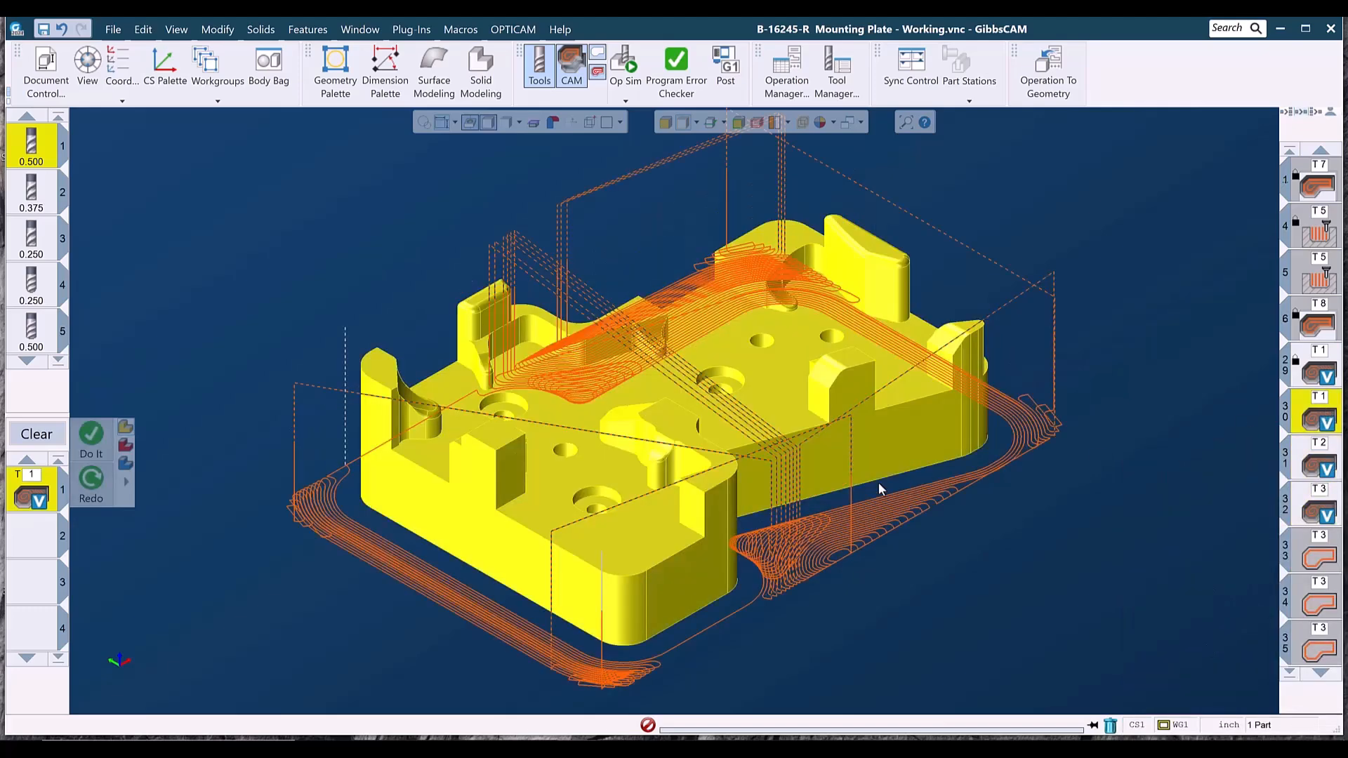
{"action": "left_click", "coordinate": [1317, 461]}
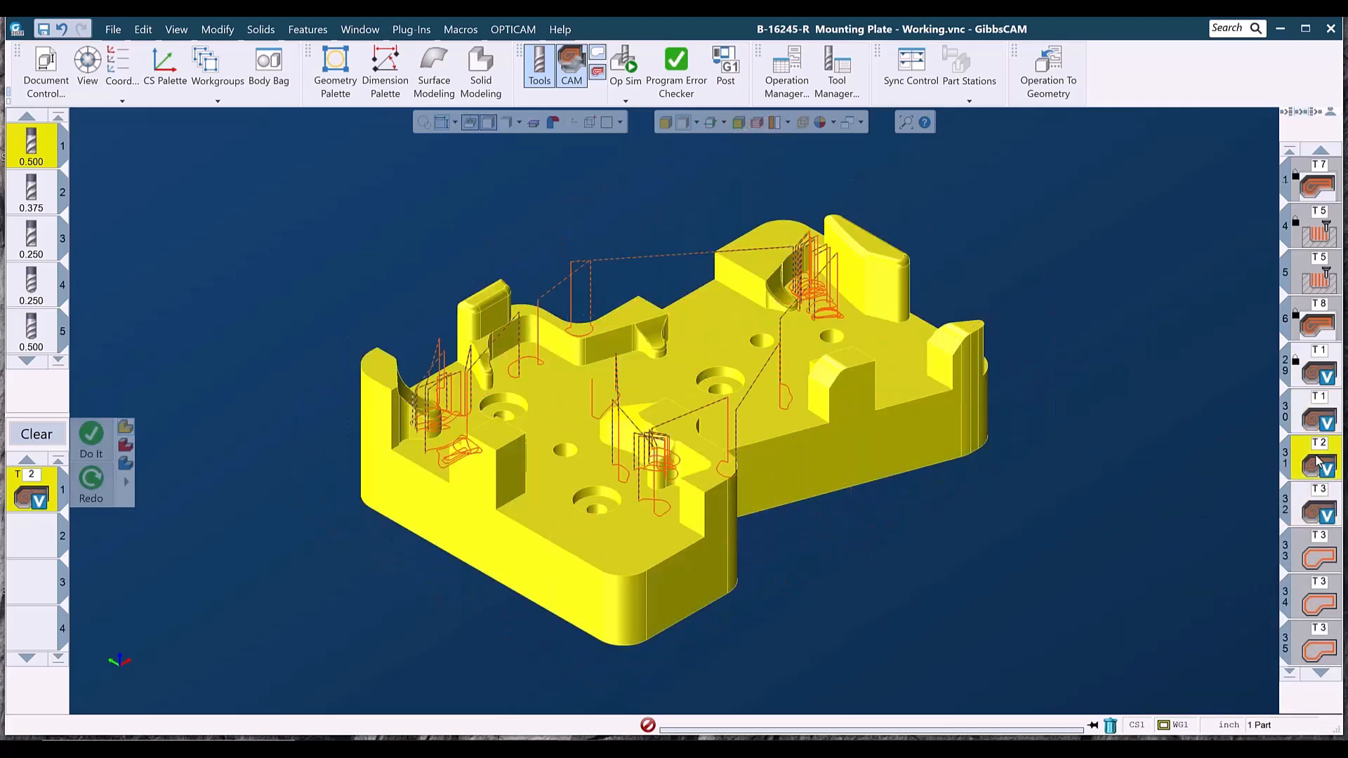
{"action": "left_click", "coordinate": [1307, 505]}
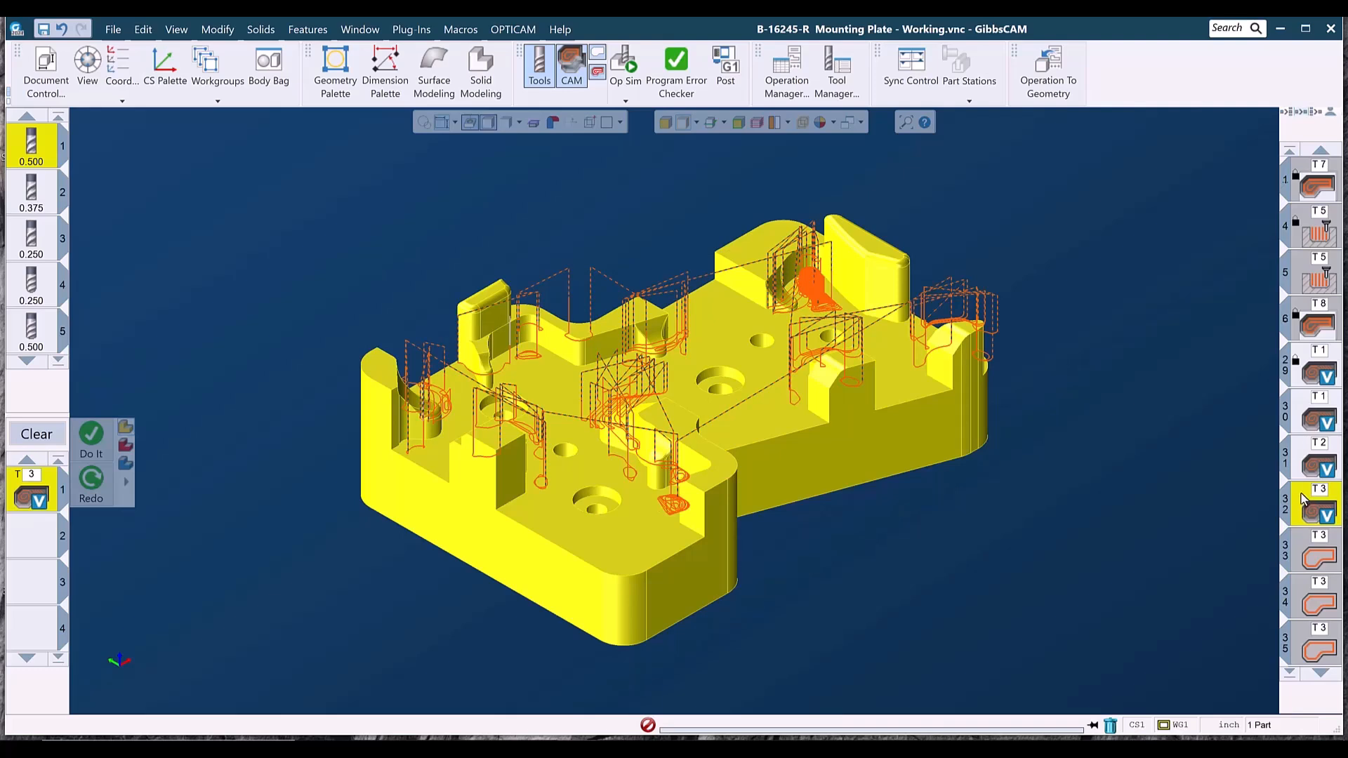
Run an Op Sim rendering of the mounting plate's active operations from the uncut stock
{"action": "mouse_move", "coordinate": [1317, 379]}
{"action": "left_click", "coordinate": [624, 59]}
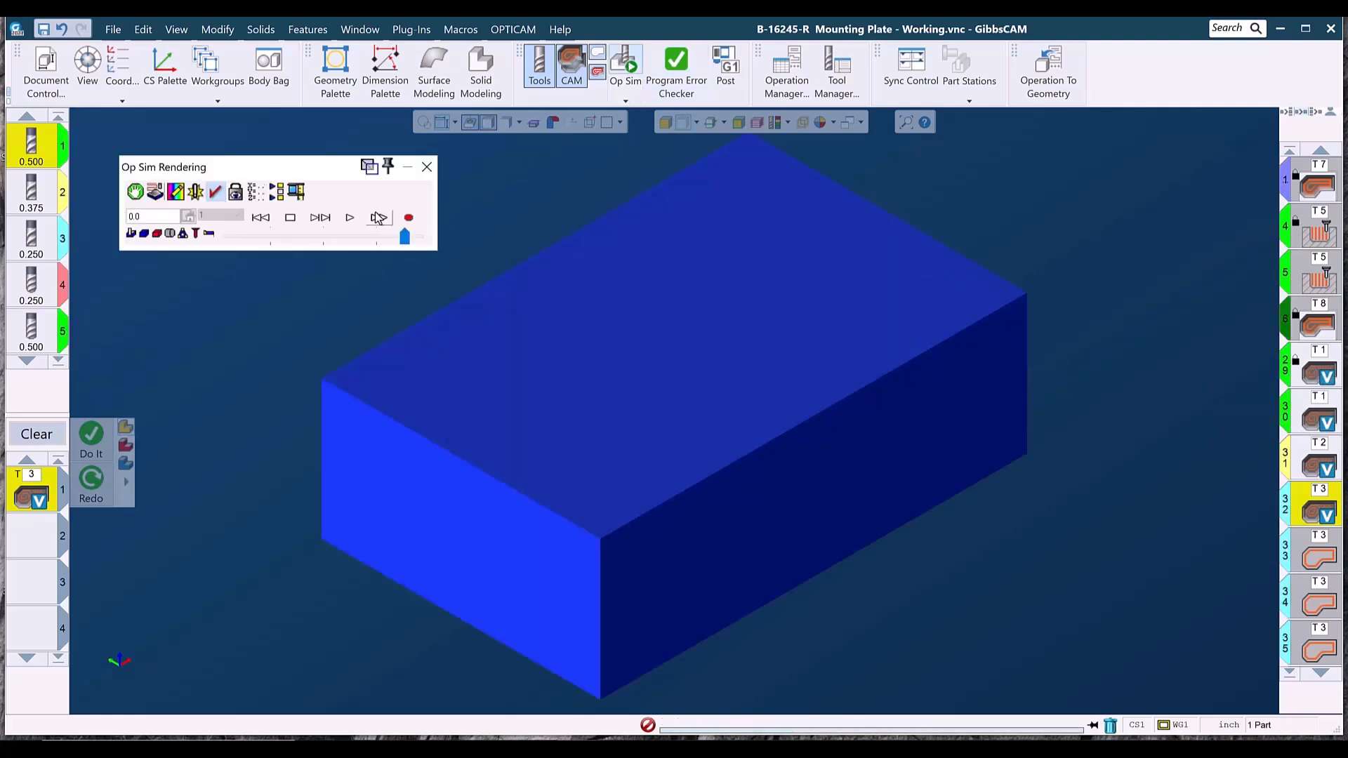
{"action": "left_click", "coordinate": [350, 218]}
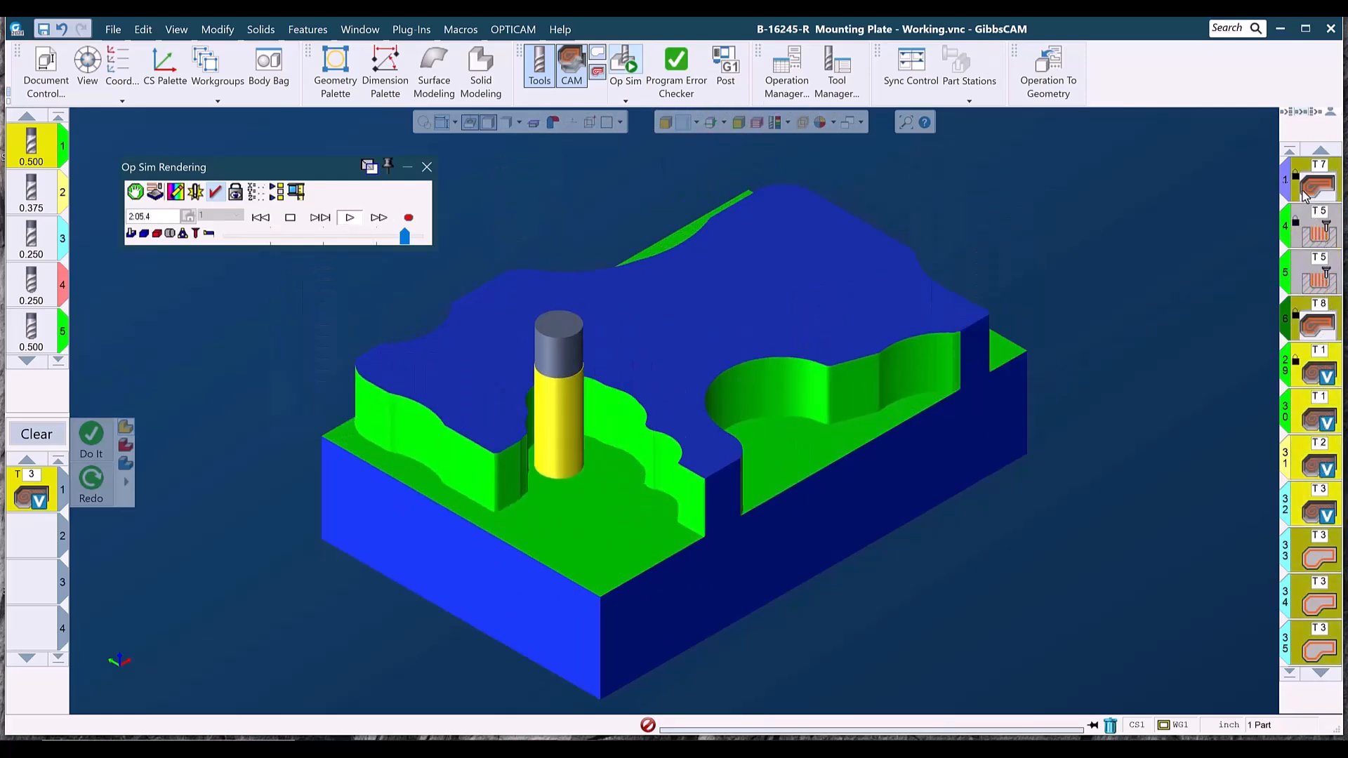
Activate operations 6 and 29 through 35, and raise the simulation playback speed
{"action": "right_click", "coordinate": [1329, 566]}
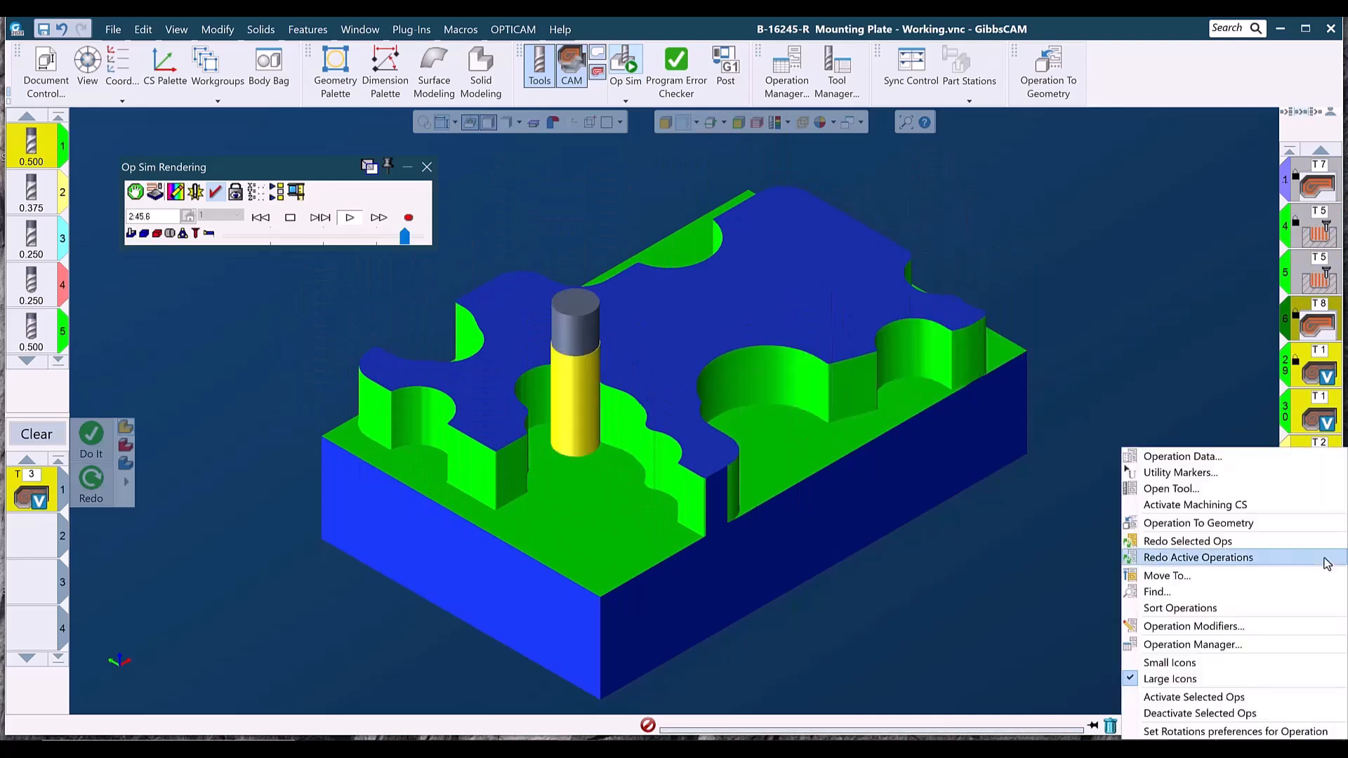
{"action": "left_click", "coordinate": [1199, 698]}
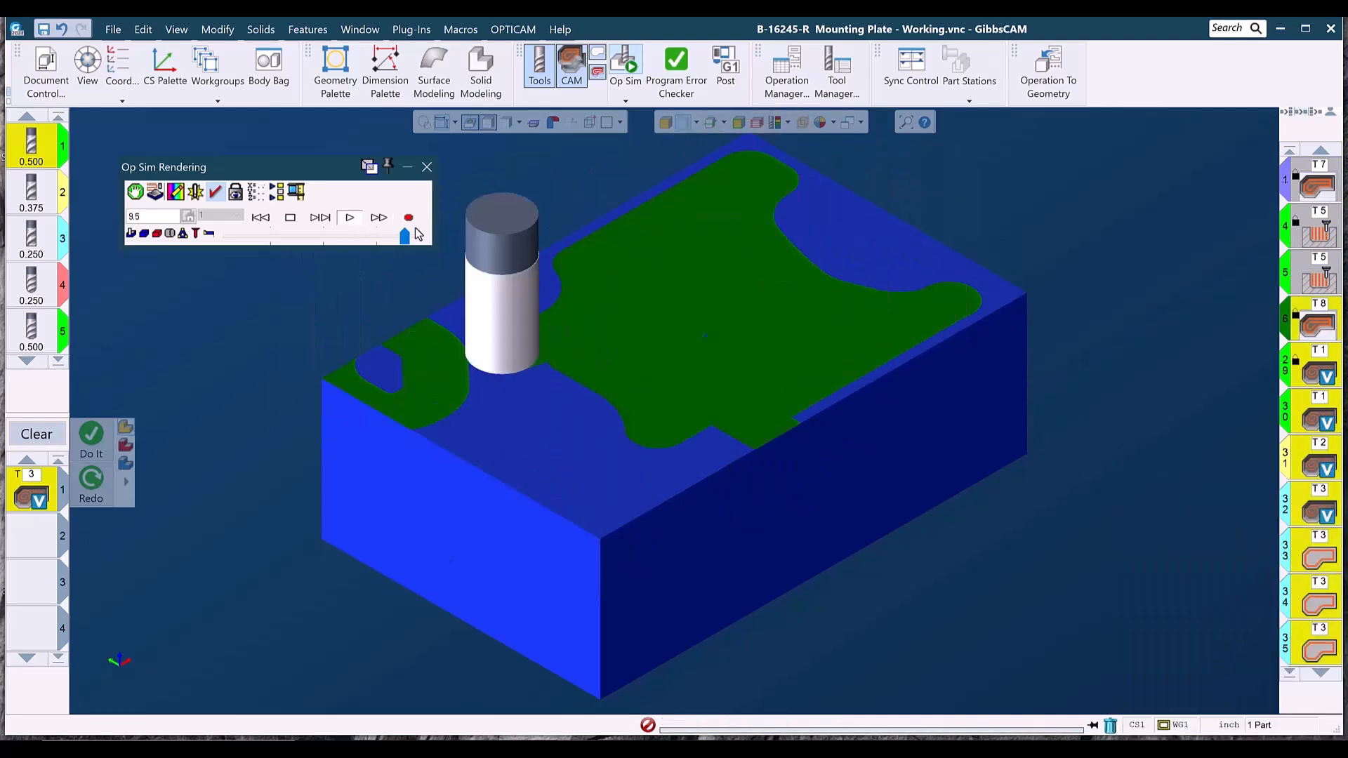
{"action": "left_click_drag", "start_coordinate": [405, 238], "coordinate": [433, 245]}
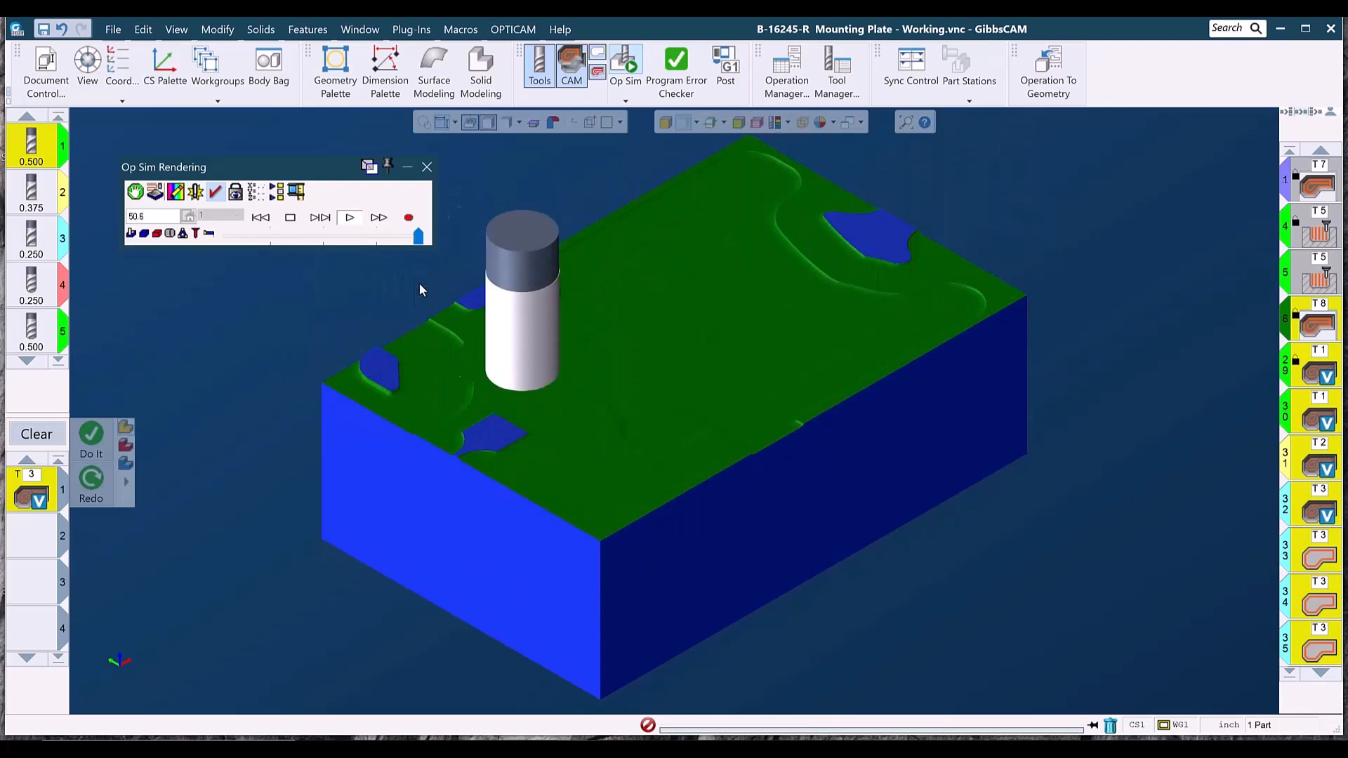
Deactivate operation 6, which uses tool 8, and run the simulation again
{"action": "right_click", "coordinate": [1322, 330]}
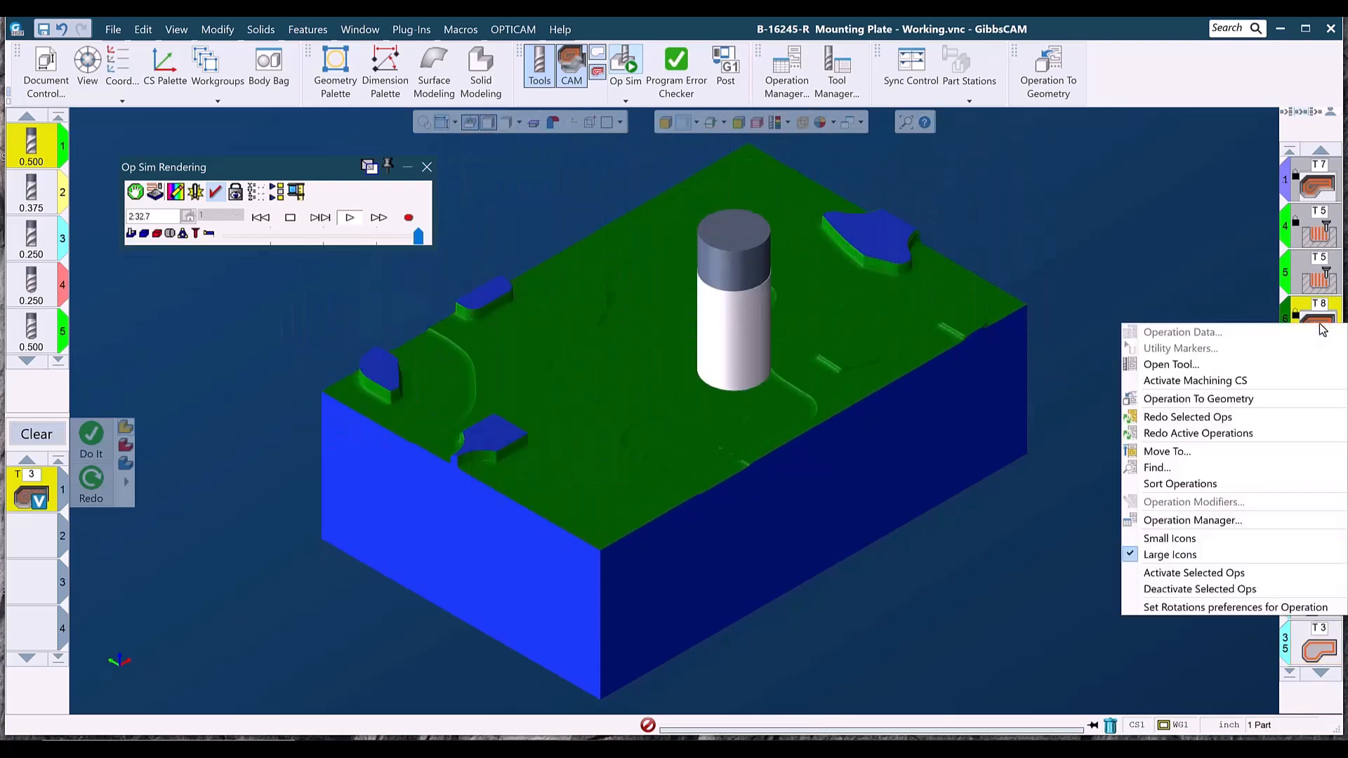
{"action": "left_click", "coordinate": [1209, 590]}
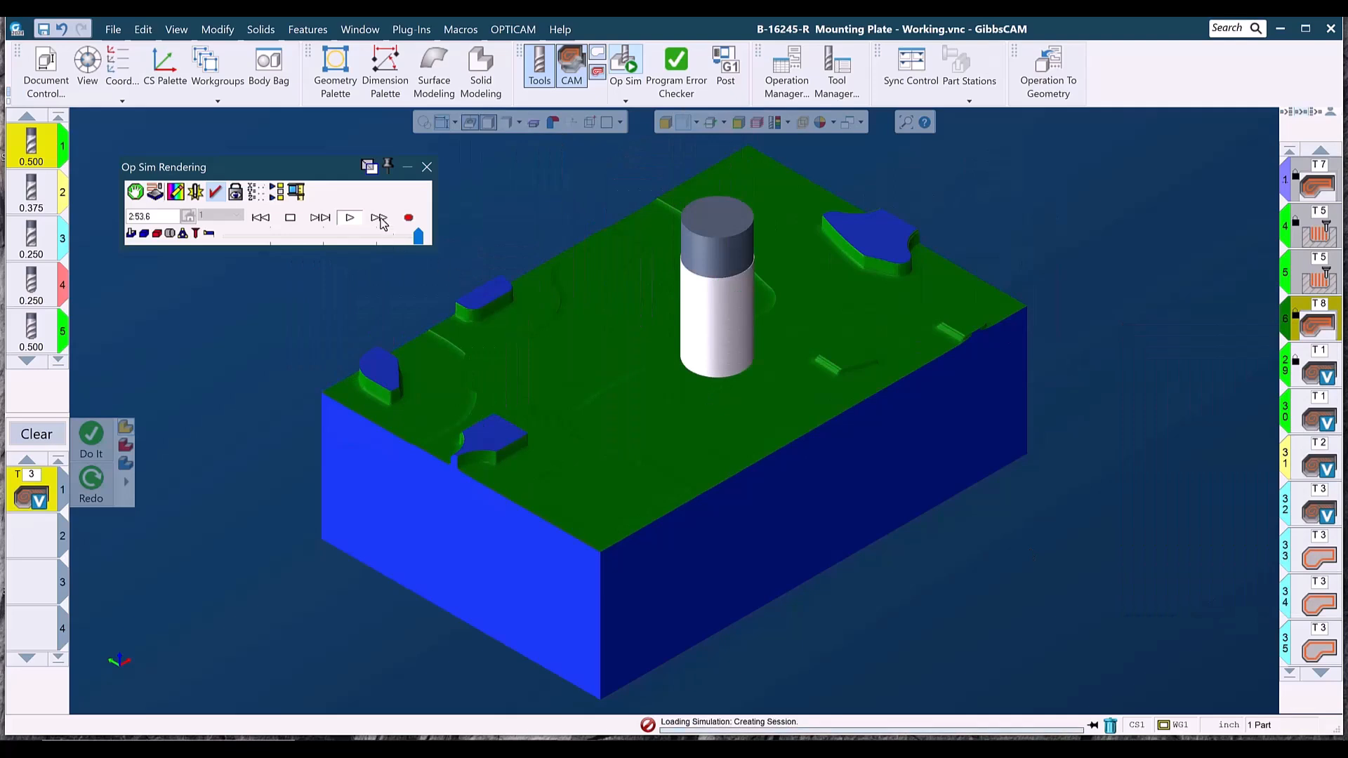
{"action": "left_click", "coordinate": [351, 218]}
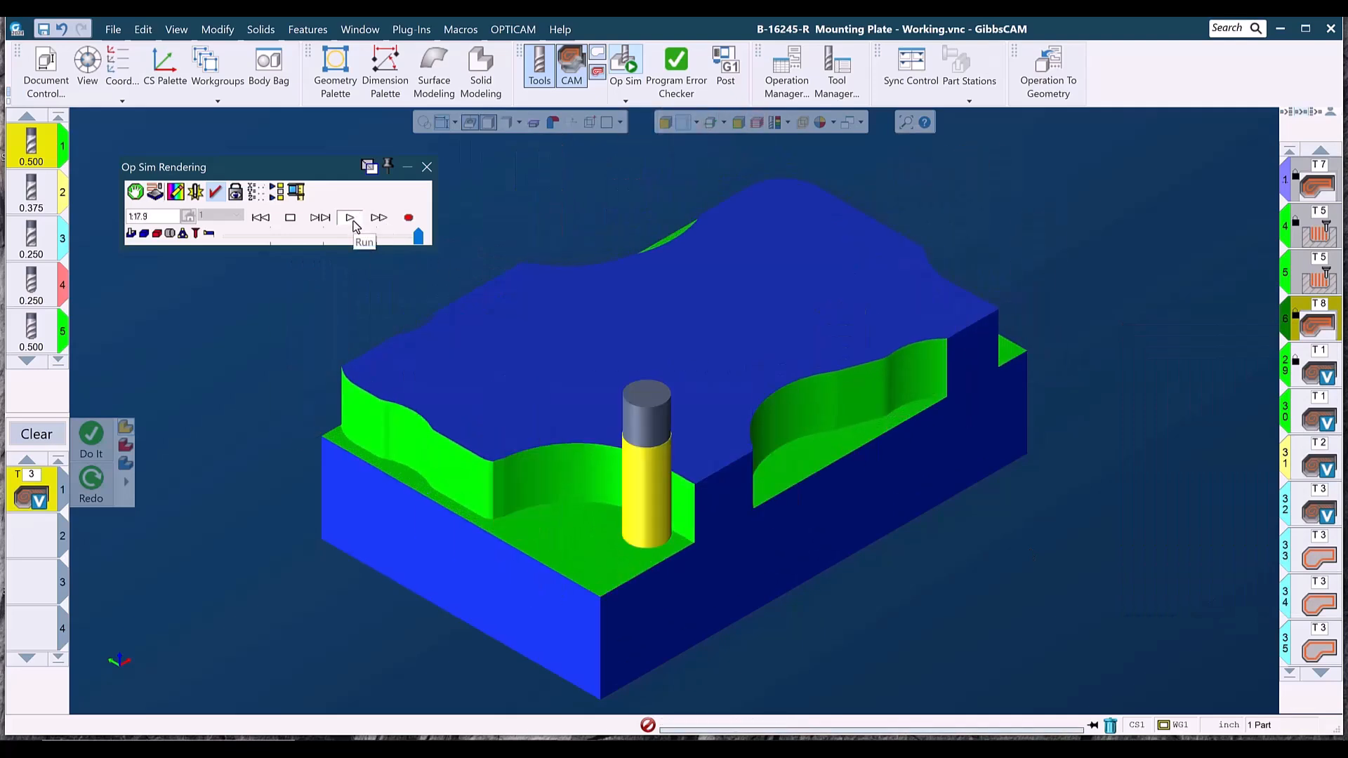
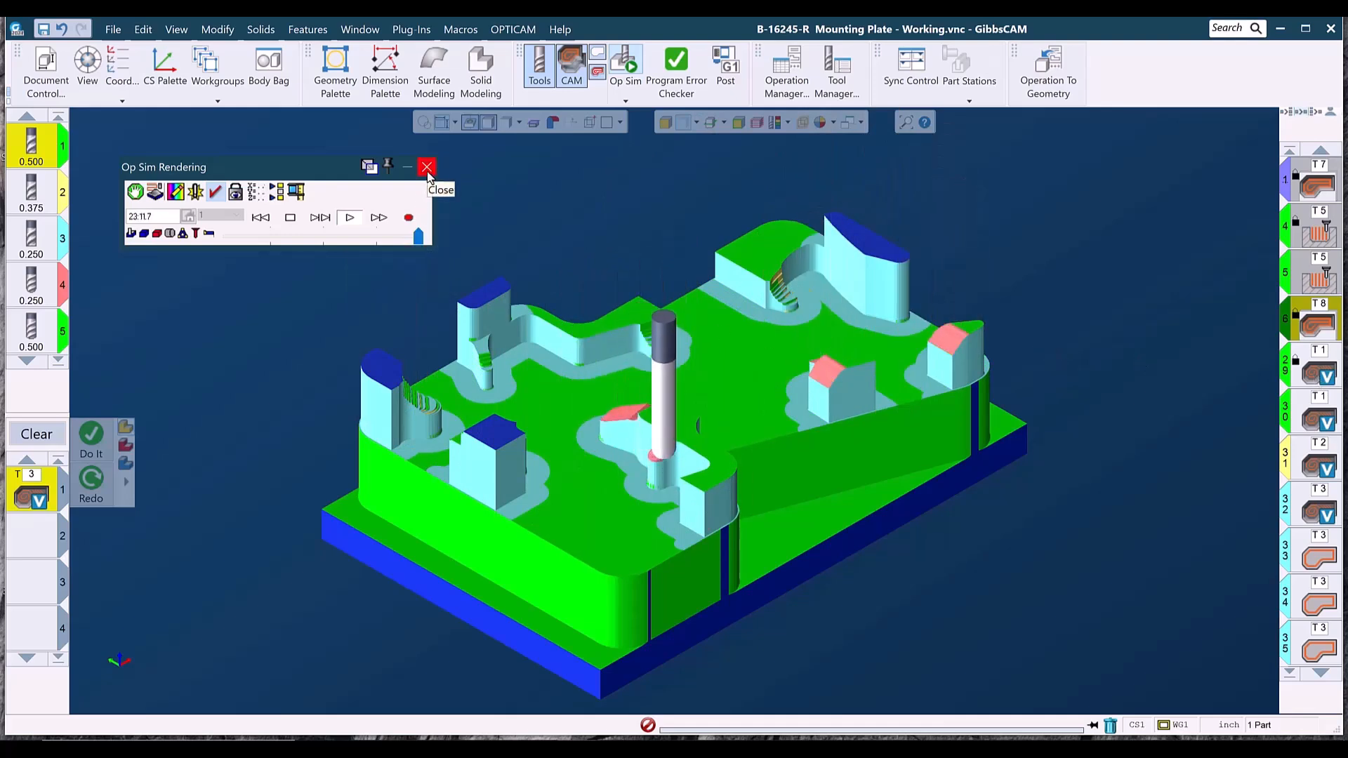
Slow the simulation playback slightly, let the mounting plate machining finish, and close the Op Sim rendering
{"action": "left_click", "coordinate": [402, 239]}
{"action": "left_click", "coordinate": [404, 237]}
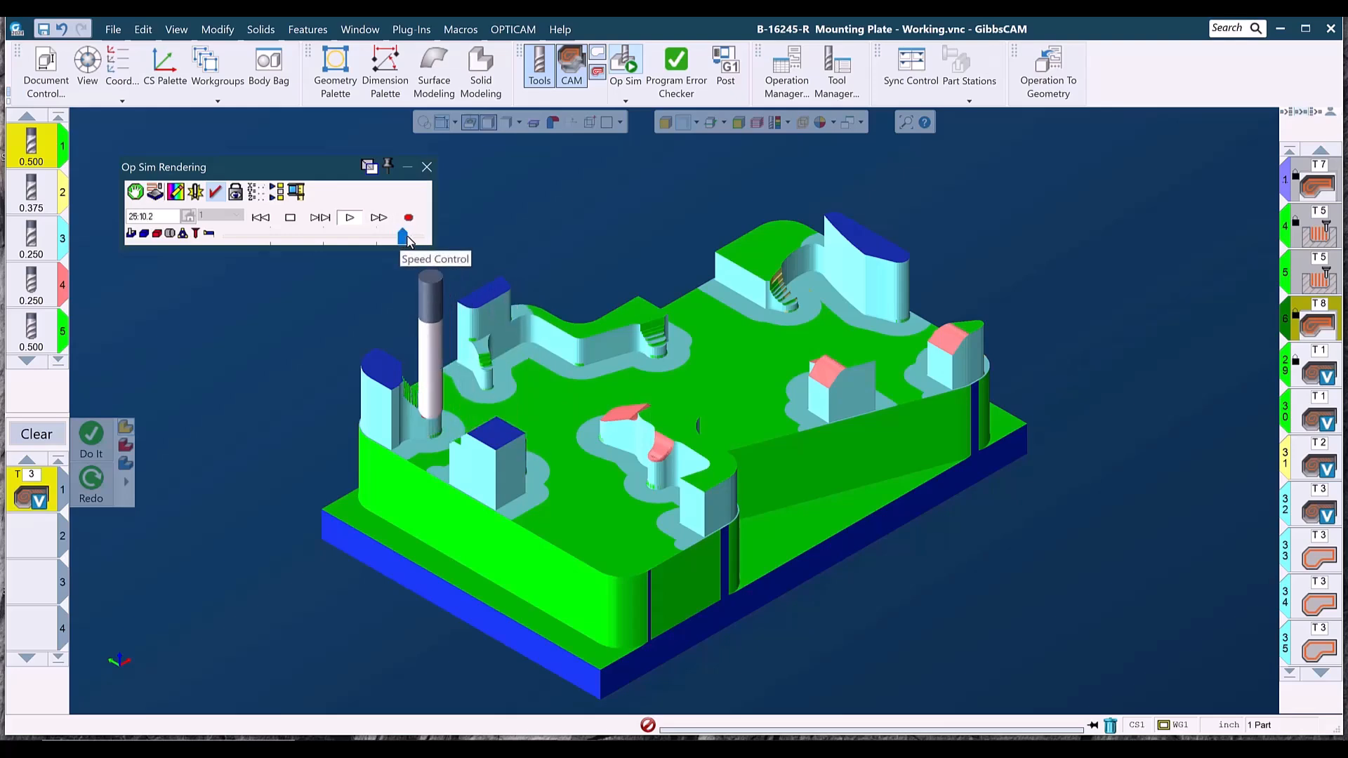
{"action": "left_click", "coordinate": [408, 237]}
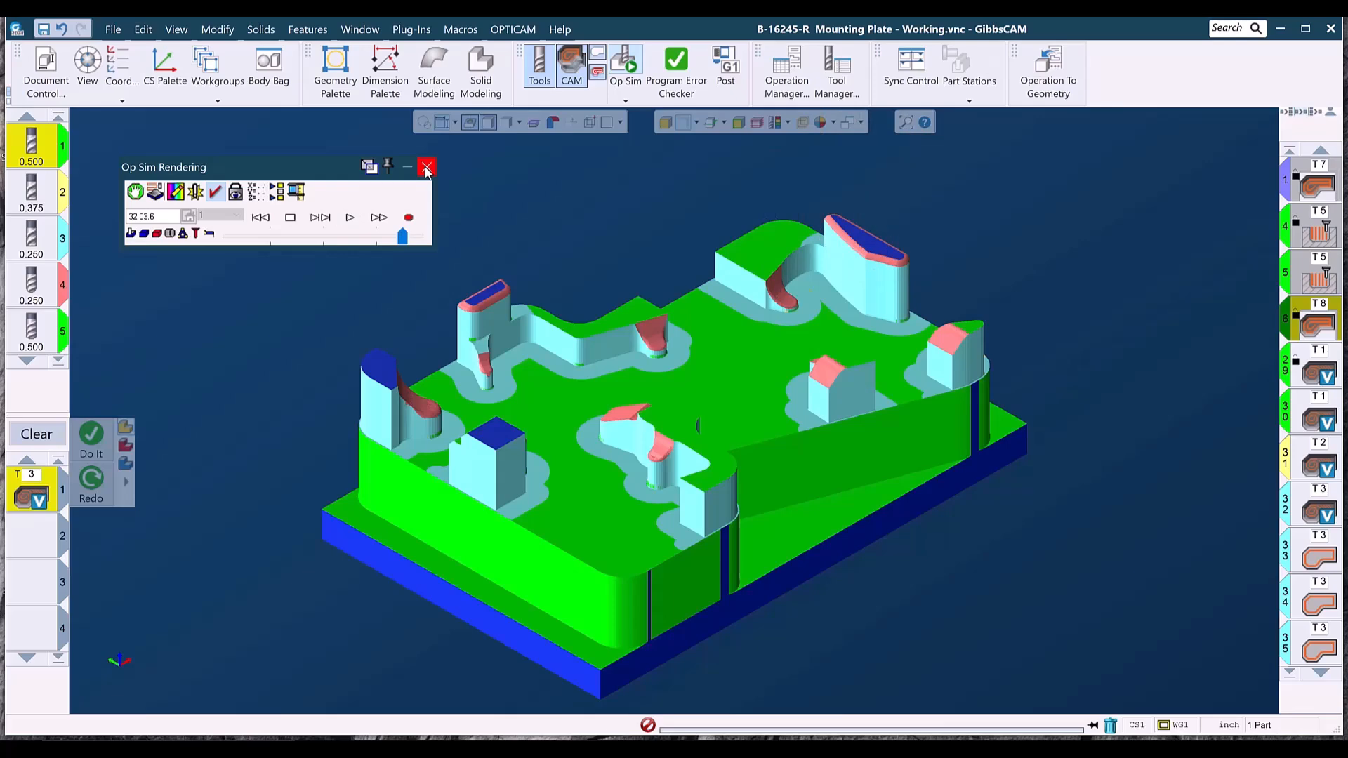
{"action": "left_click", "coordinate": [426, 169]}
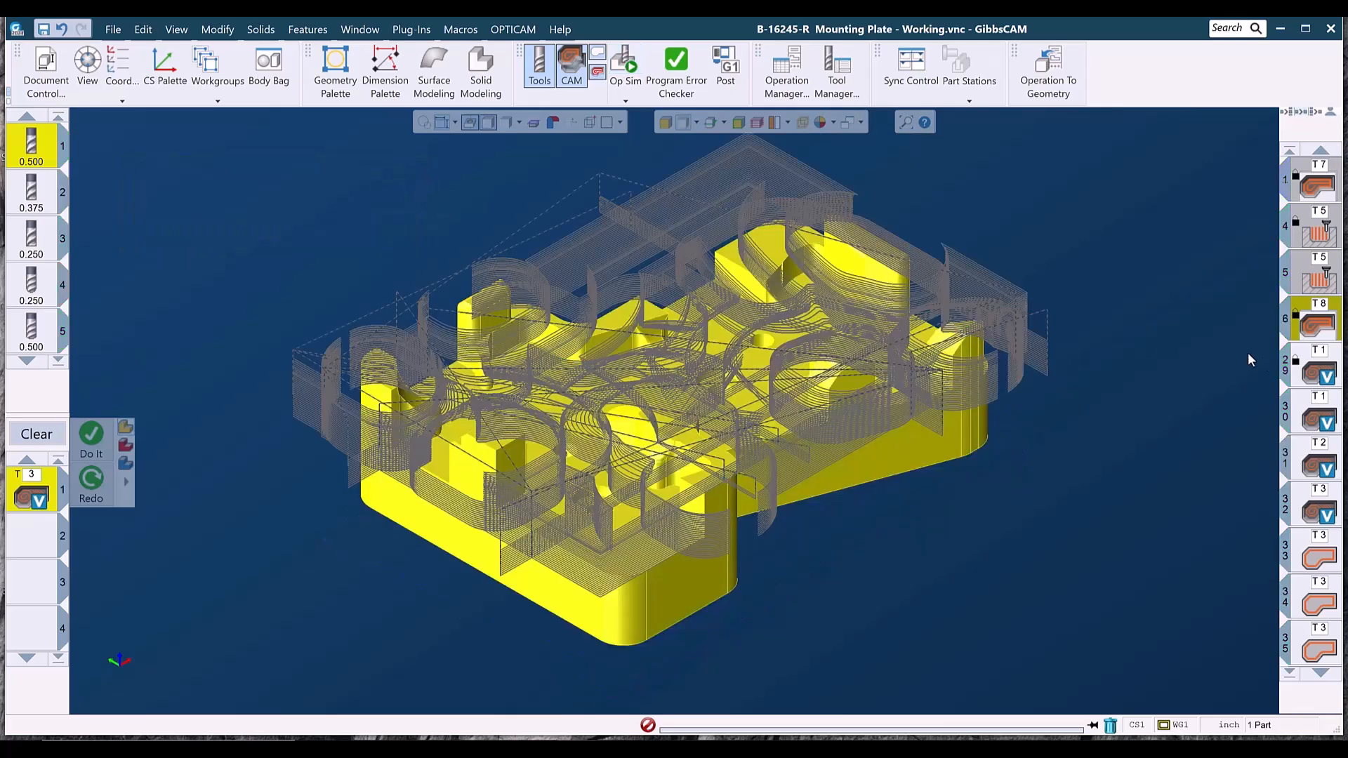
Show operation 29's toolpath, and switch to Photos to examine the cutting tool pictures starting from 1-IMG_0835.jpeg
{"action": "left_click", "coordinate": [1309, 375]}
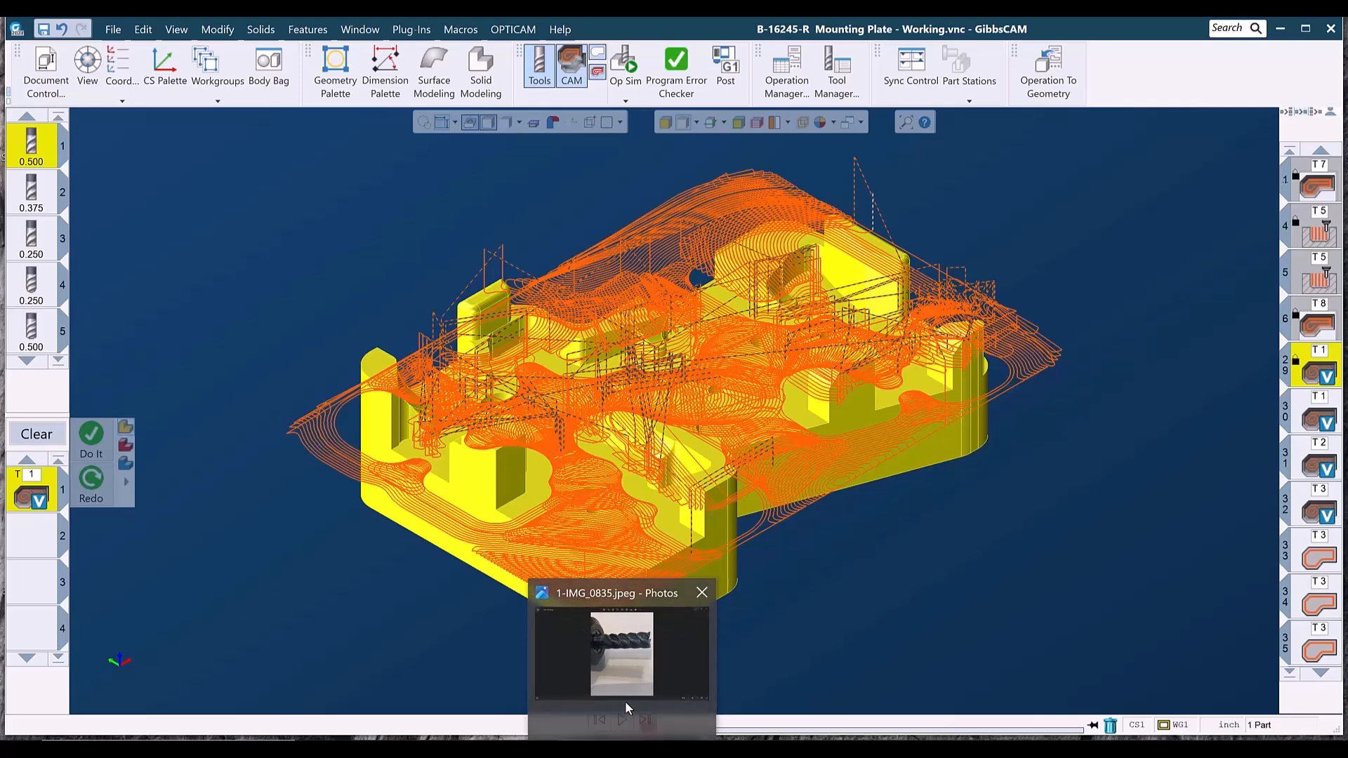
{"action": "left_click", "coordinate": [626, 672]}
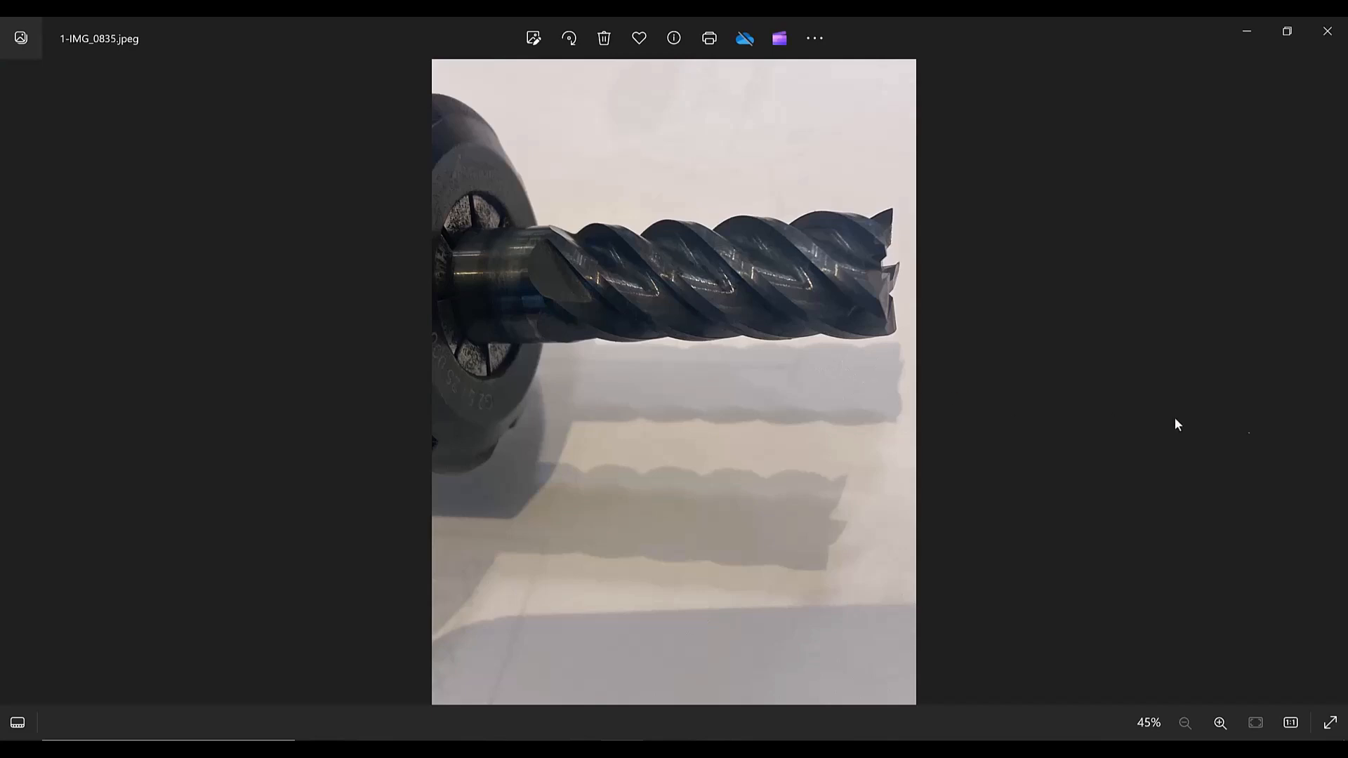
{"action": "left_click", "coordinate": [1332, 386]}
{"action": "left_click", "coordinate": [1331, 385]}
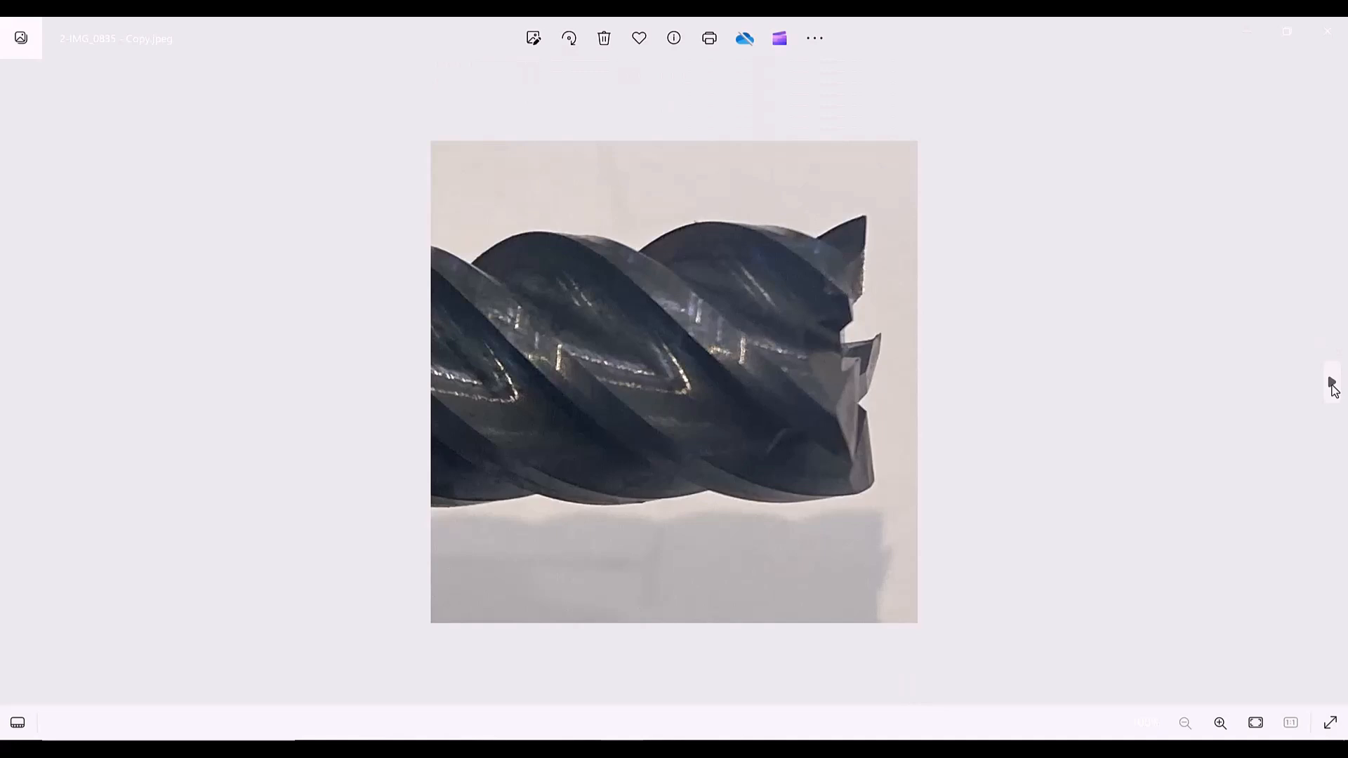
{"action": "left_click", "coordinate": [1332, 386]}
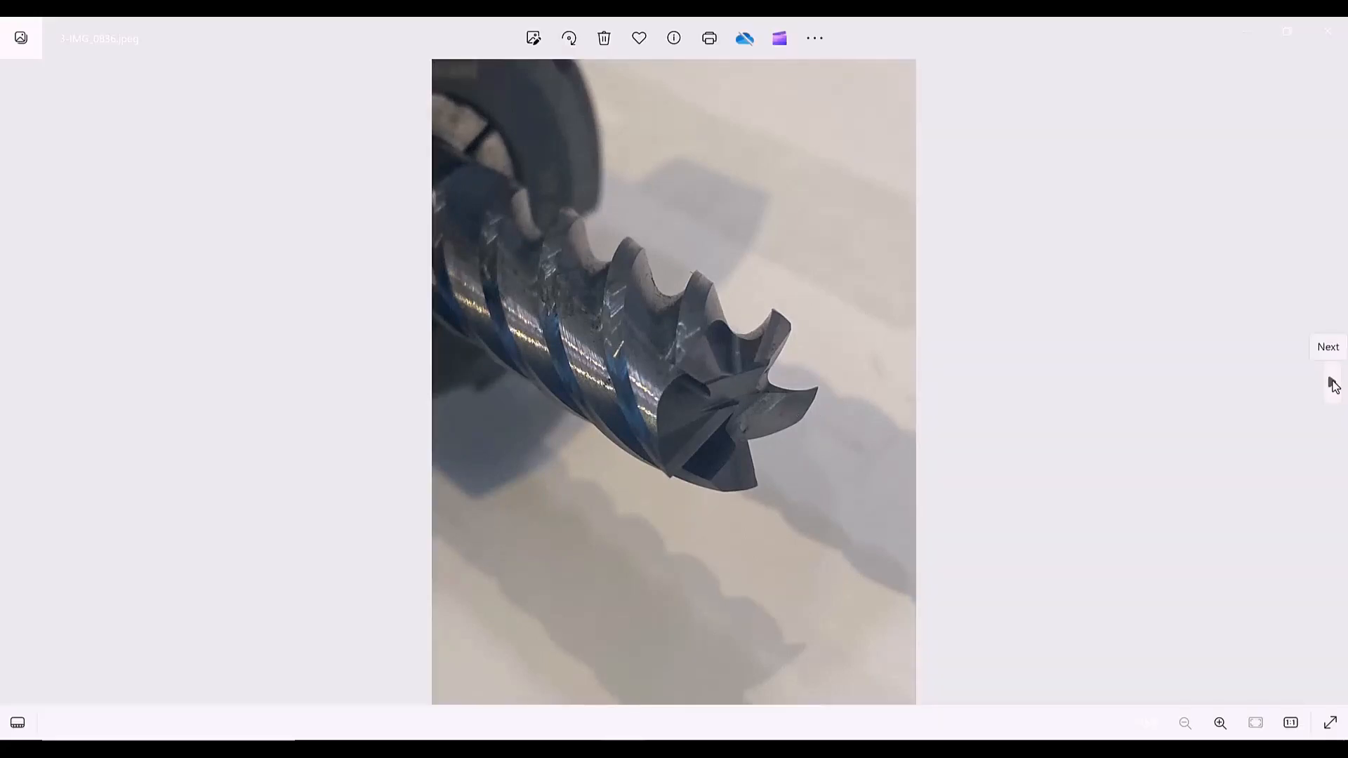
{"action": "left_click", "coordinate": [1332, 383]}
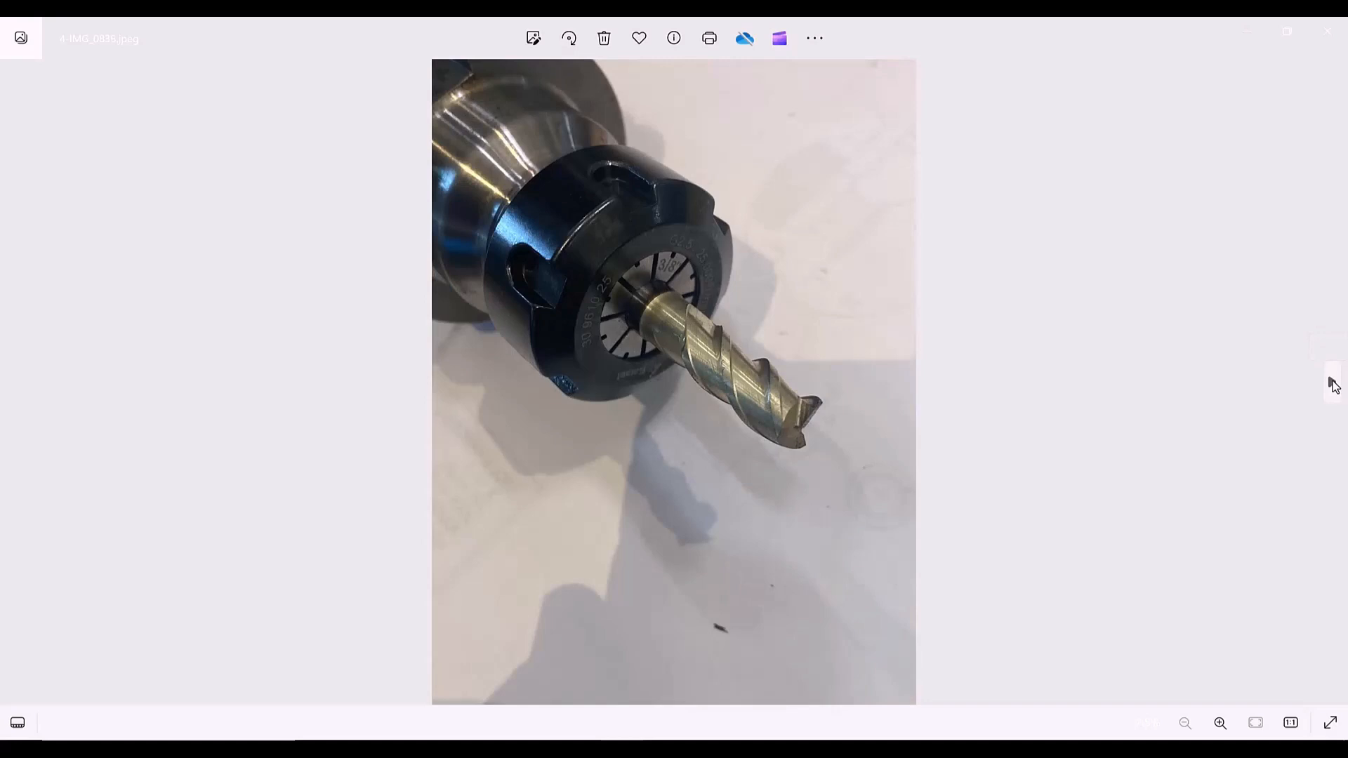
{"action": "left_click", "coordinate": [1332, 384]}
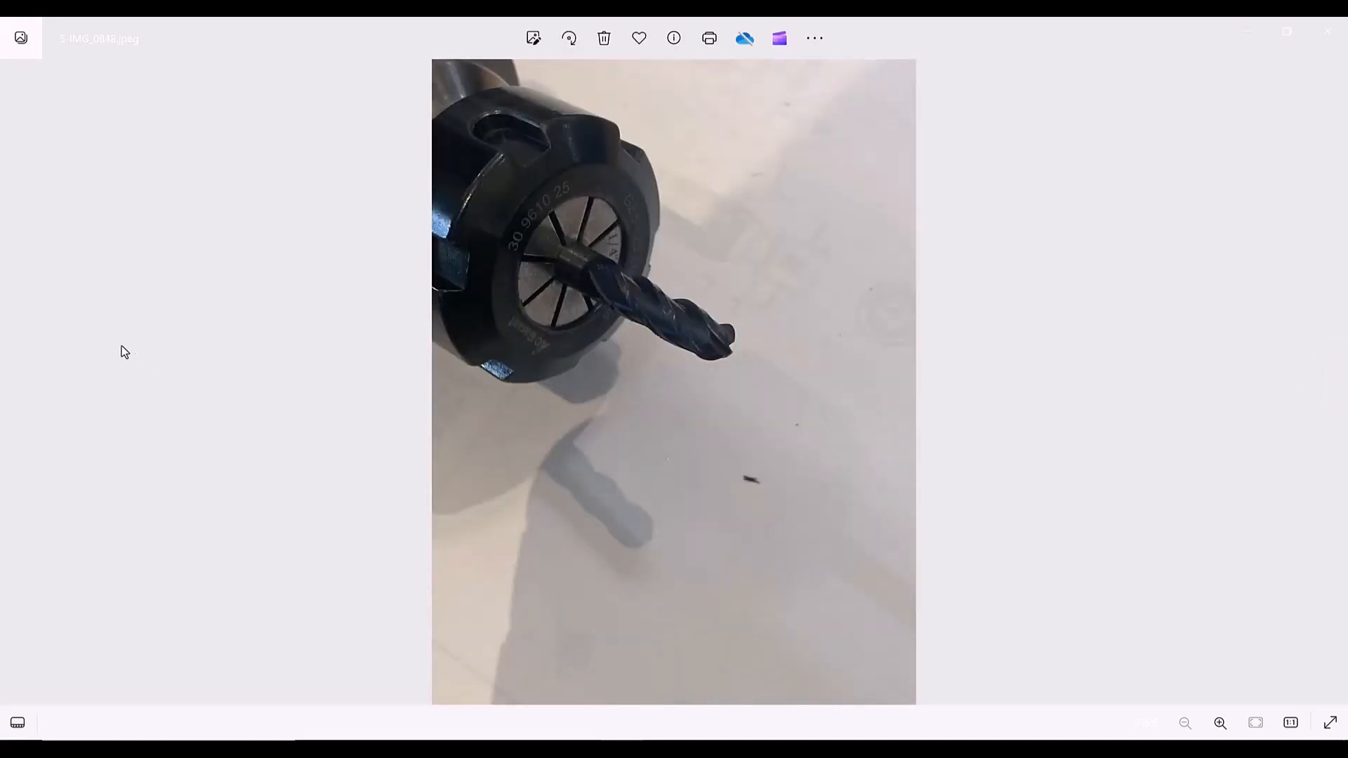
{"action": "left_click", "coordinate": [14, 382]}
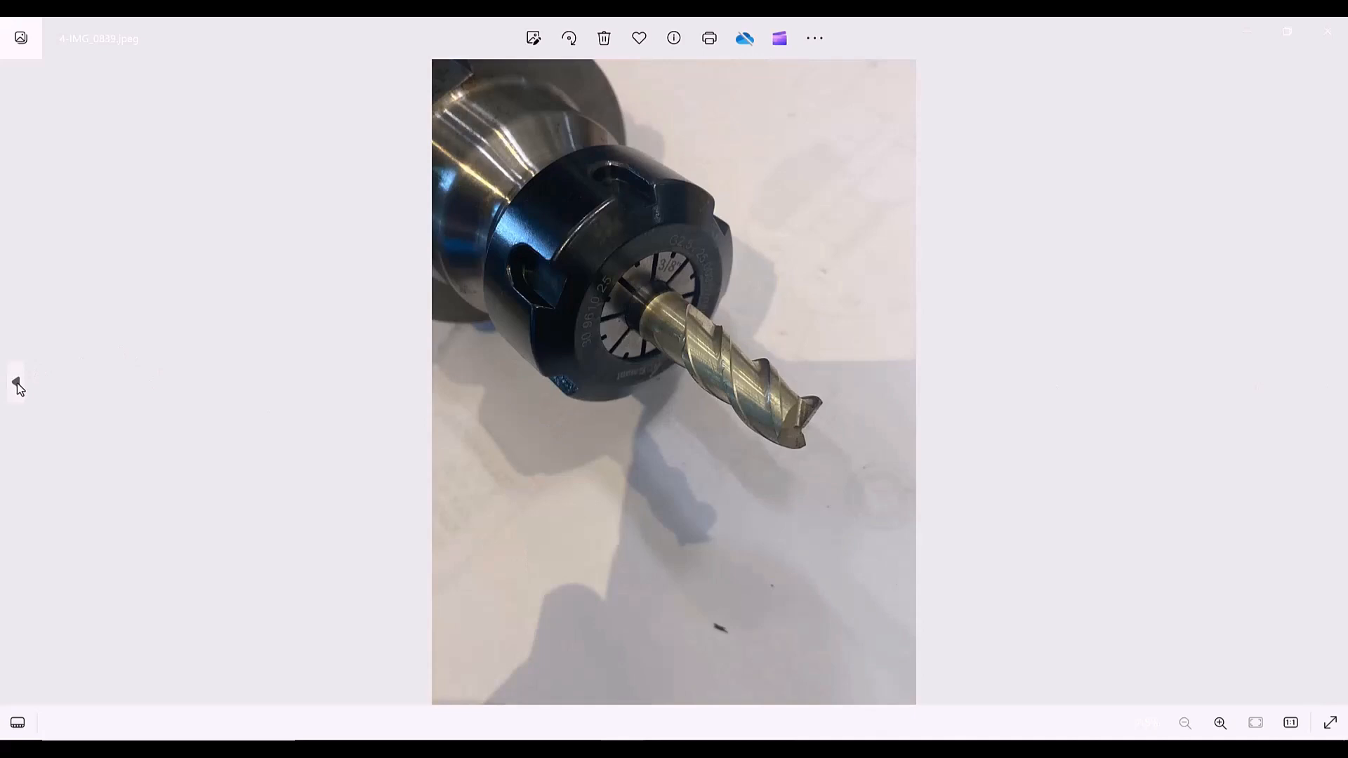
{"action": "left_click", "coordinate": [15, 384]}
{"action": "left_click", "coordinate": [15, 383]}
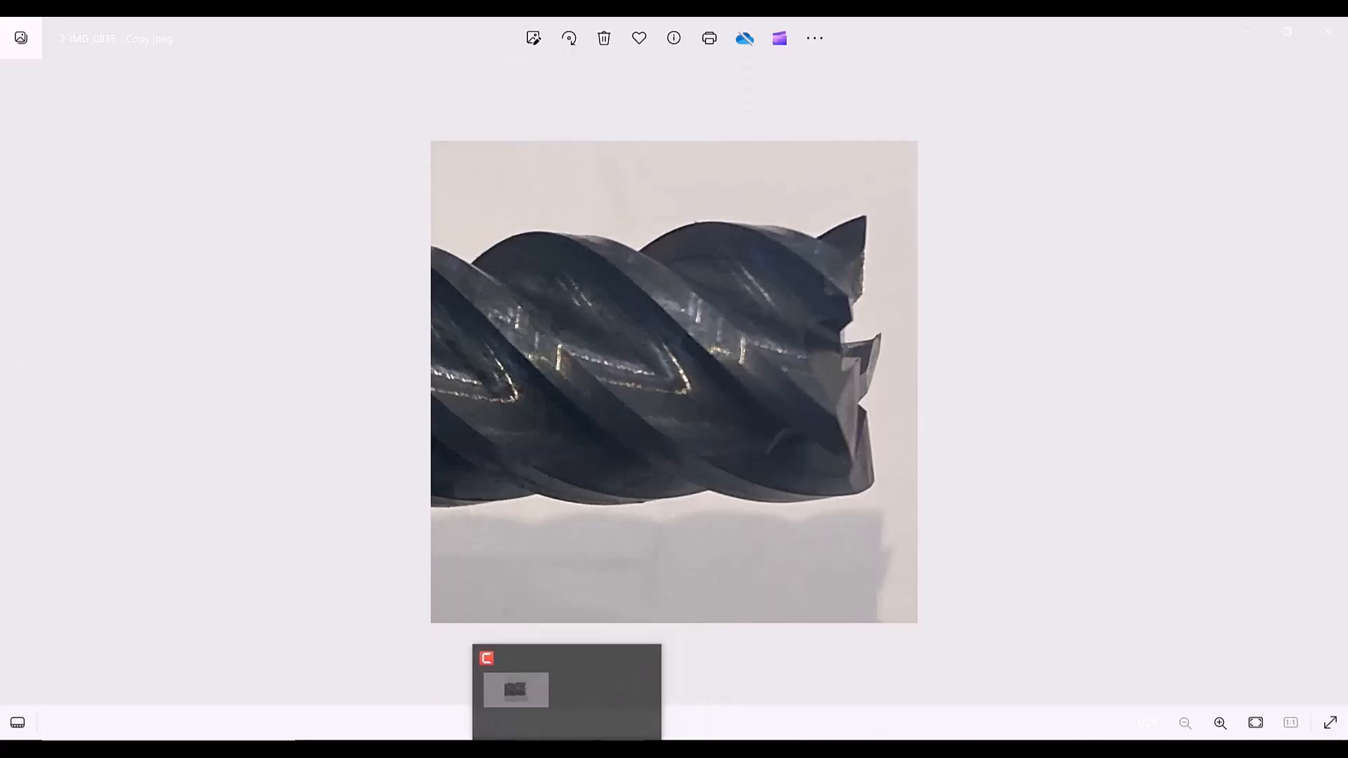
Switch back to GibbsCAM and display the toolpath of VoluMill operation 32, which uses tool 3
{"action": "mouse_move", "coordinate": [576, 750]}
{"action": "left_click", "coordinate": [447, 716]}
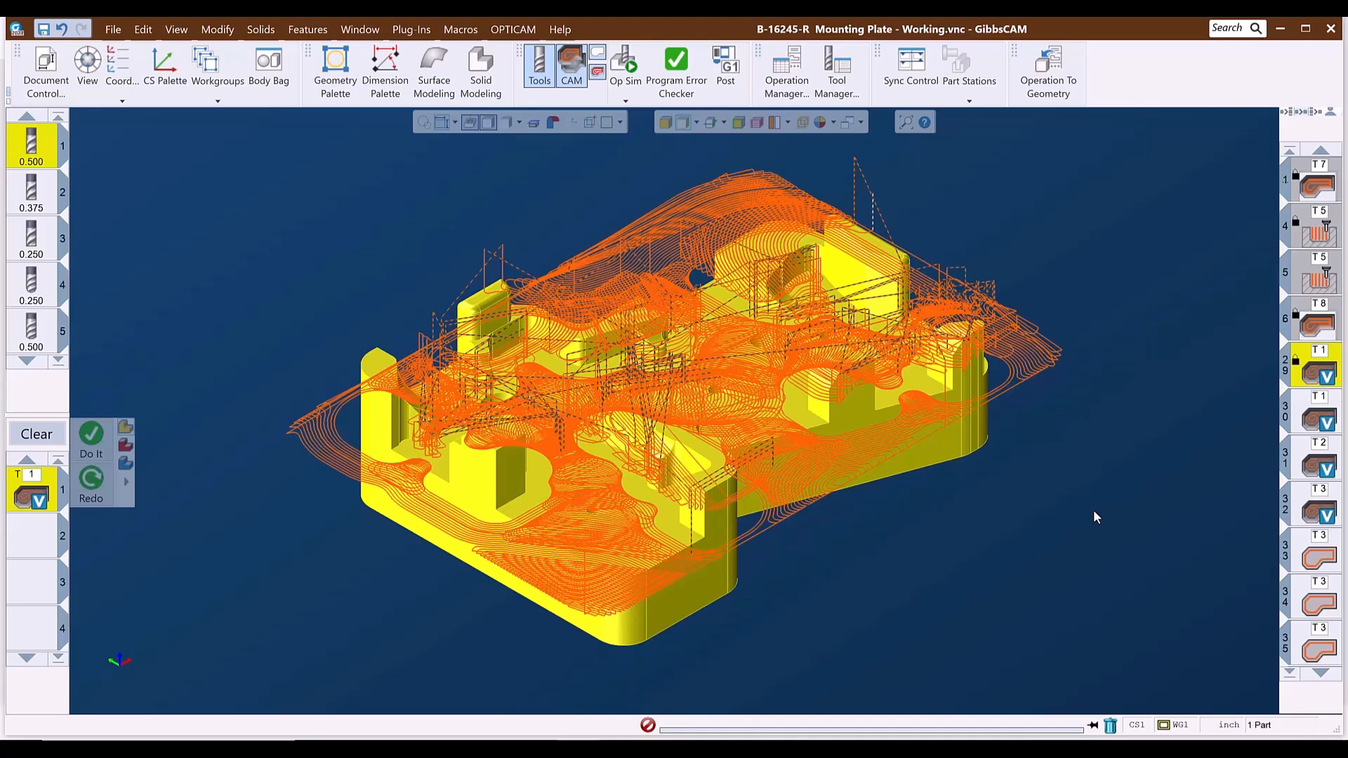
{"action": "left_click", "coordinate": [1308, 468]}
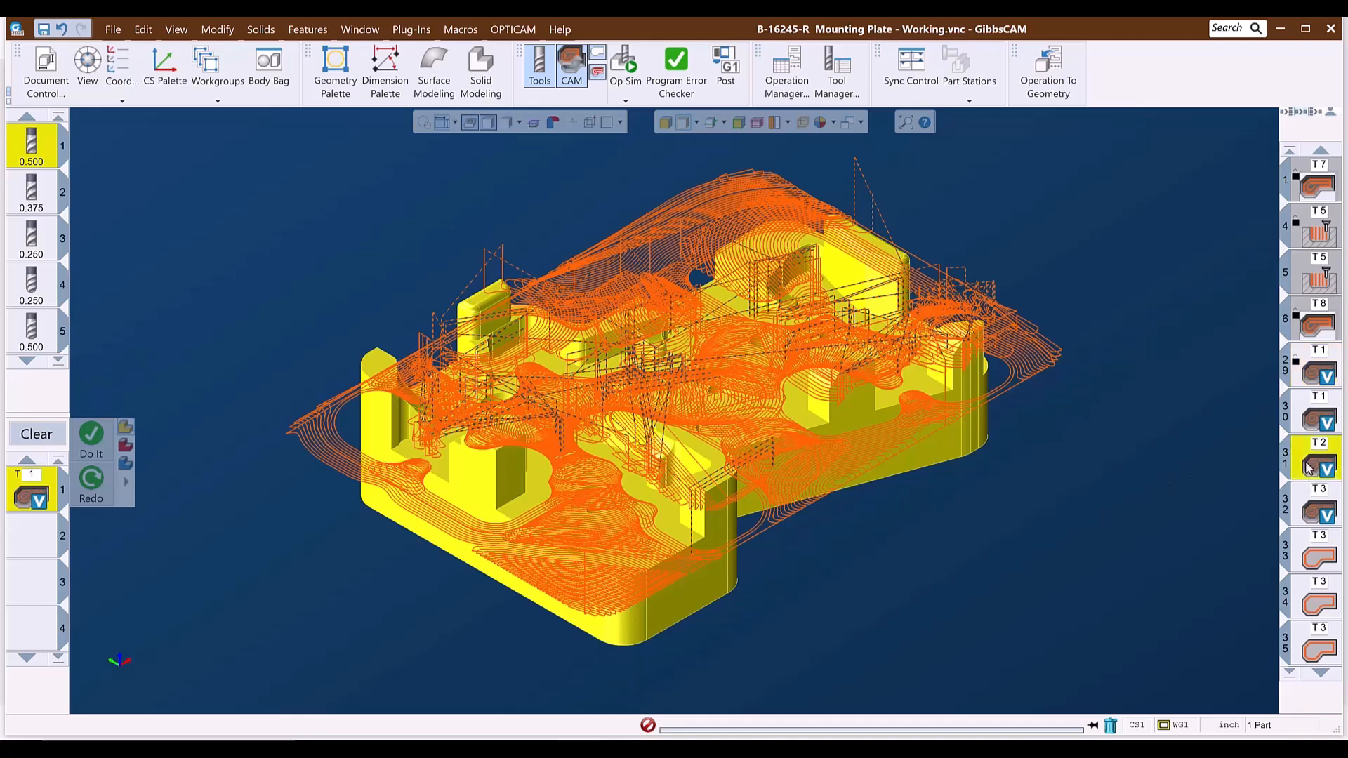
{"action": "left_click", "coordinate": [1314, 510]}
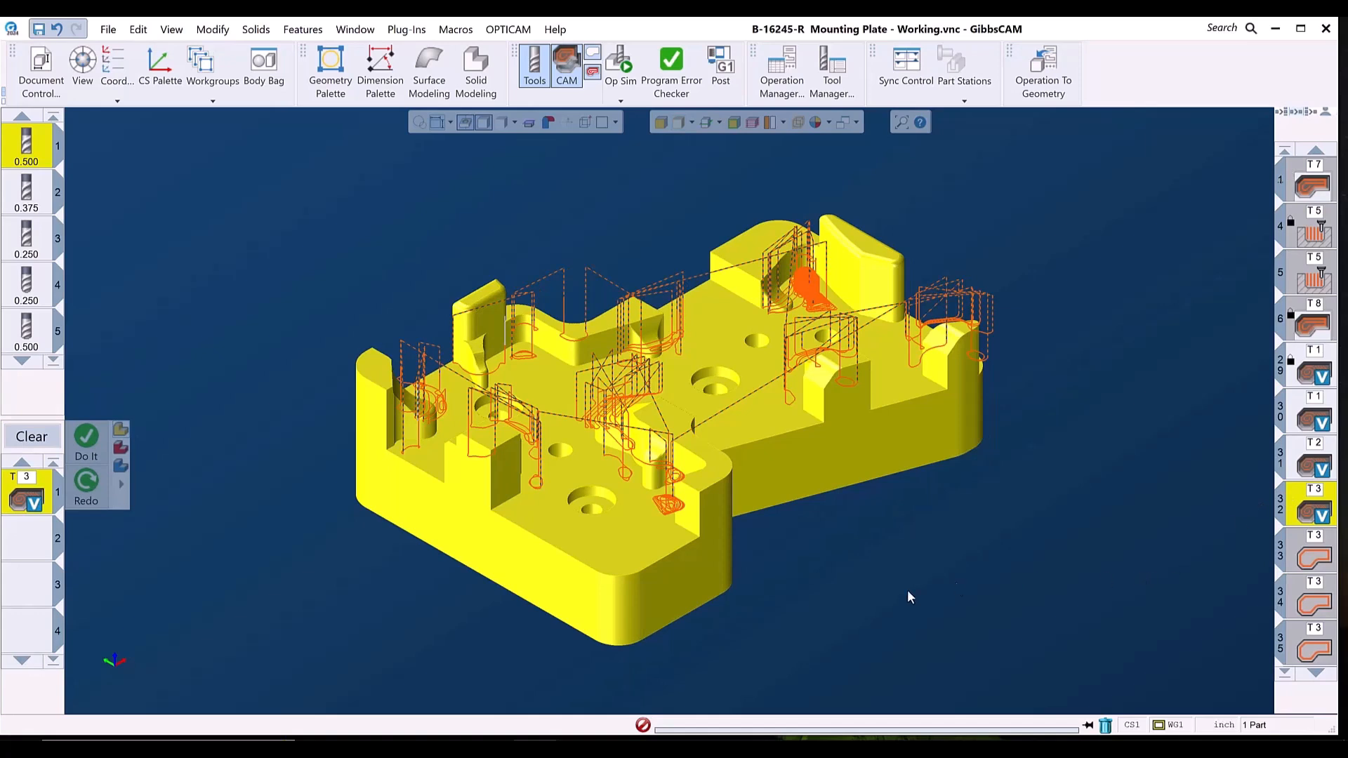
Close the B-16245-R Mounting Plate - Working.vnc part without saving its changes
{"action": "mouse_move", "coordinate": [668, 728]}
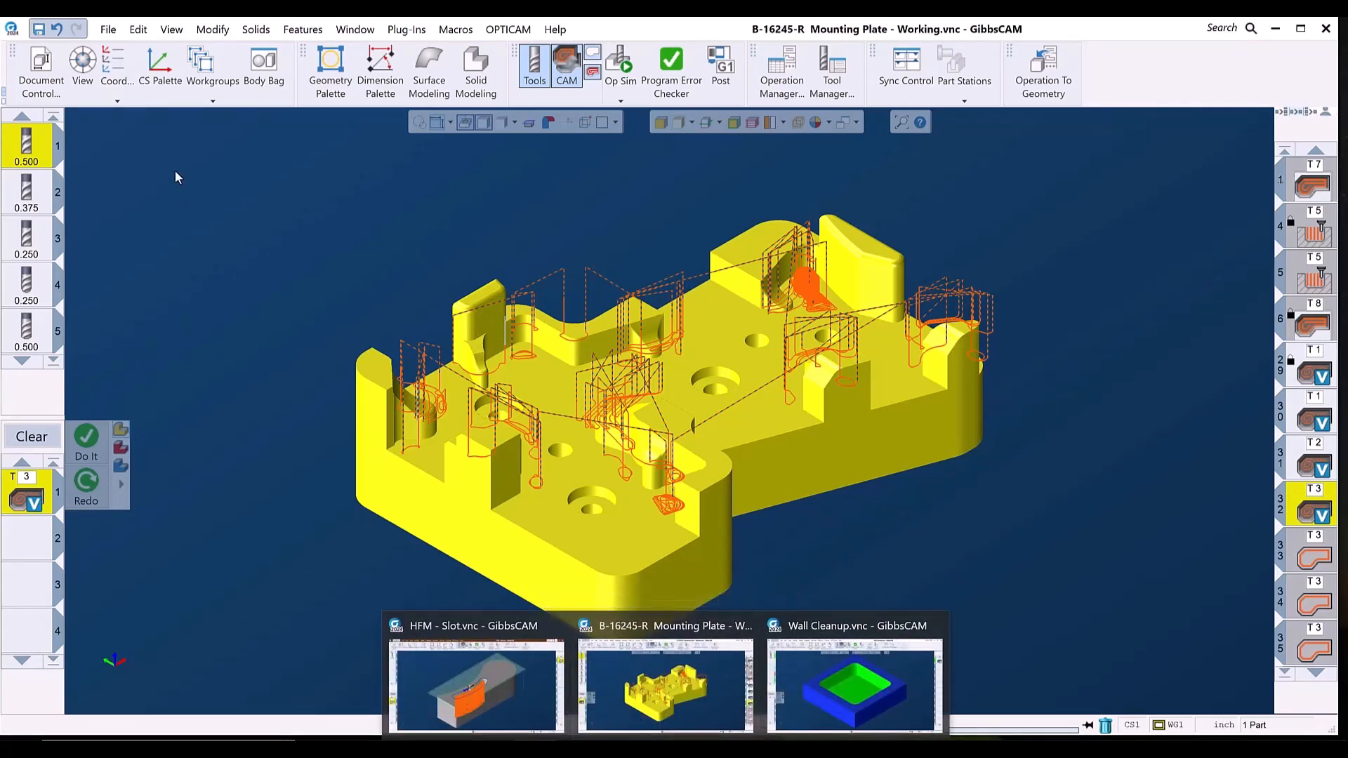
{"action": "left_click", "coordinate": [679, 724]}
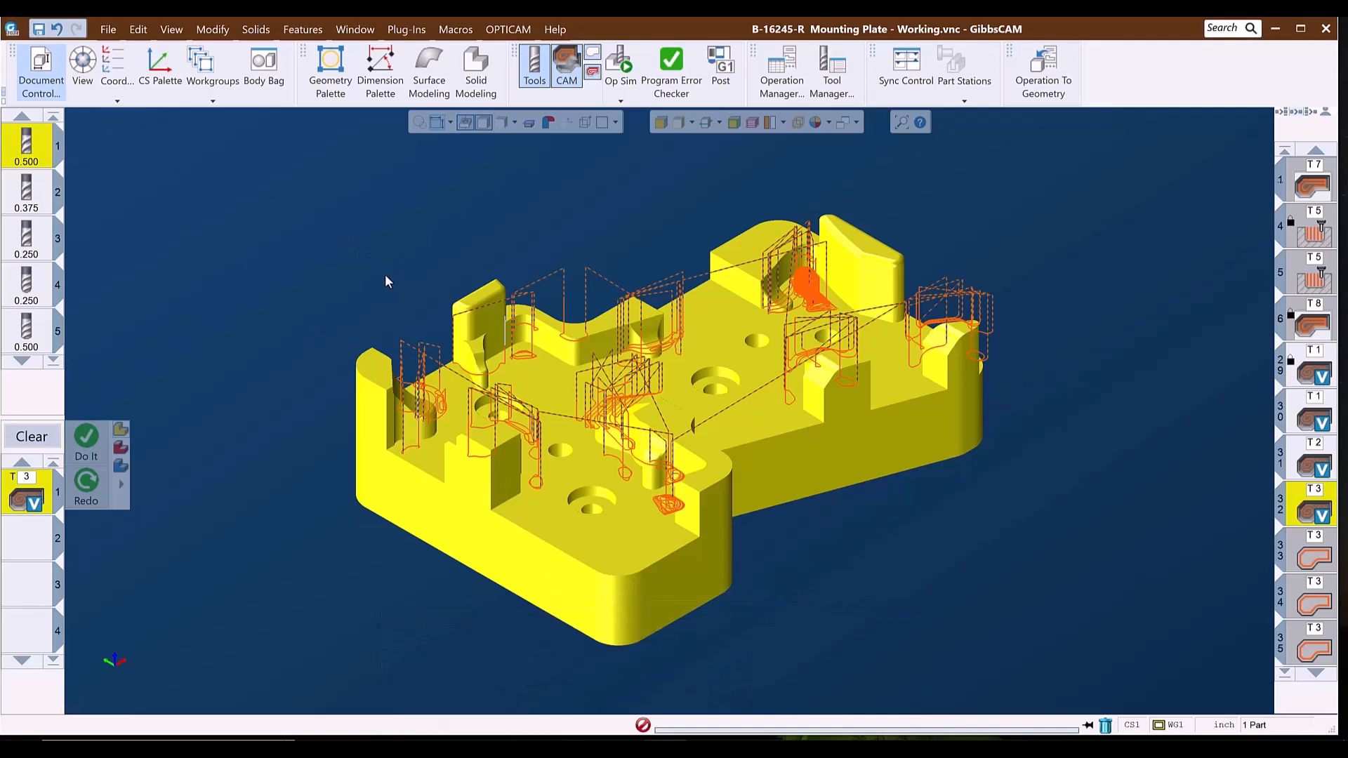
{"action": "left_click", "coordinate": [41, 70]}
{"action": "left_click", "coordinate": [727, 322]}
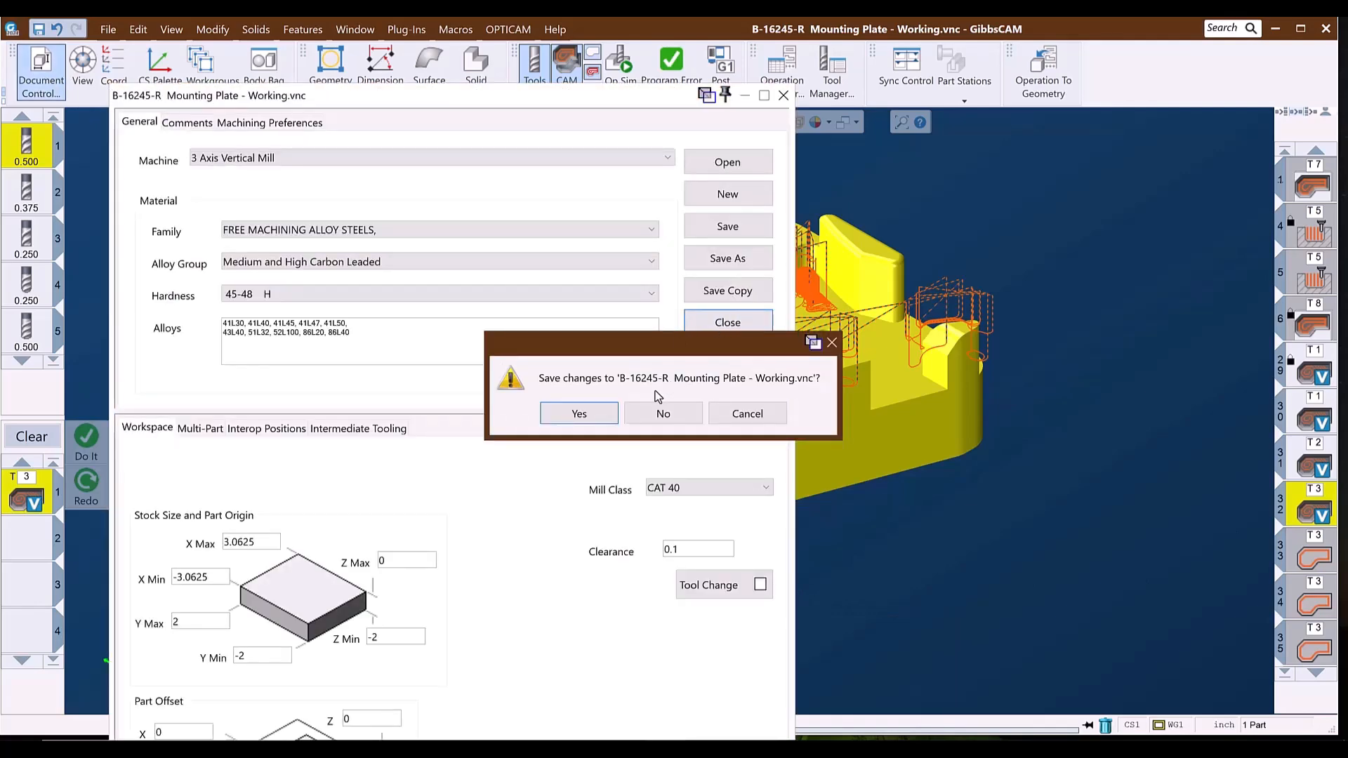
{"action": "left_click", "coordinate": [661, 413]}
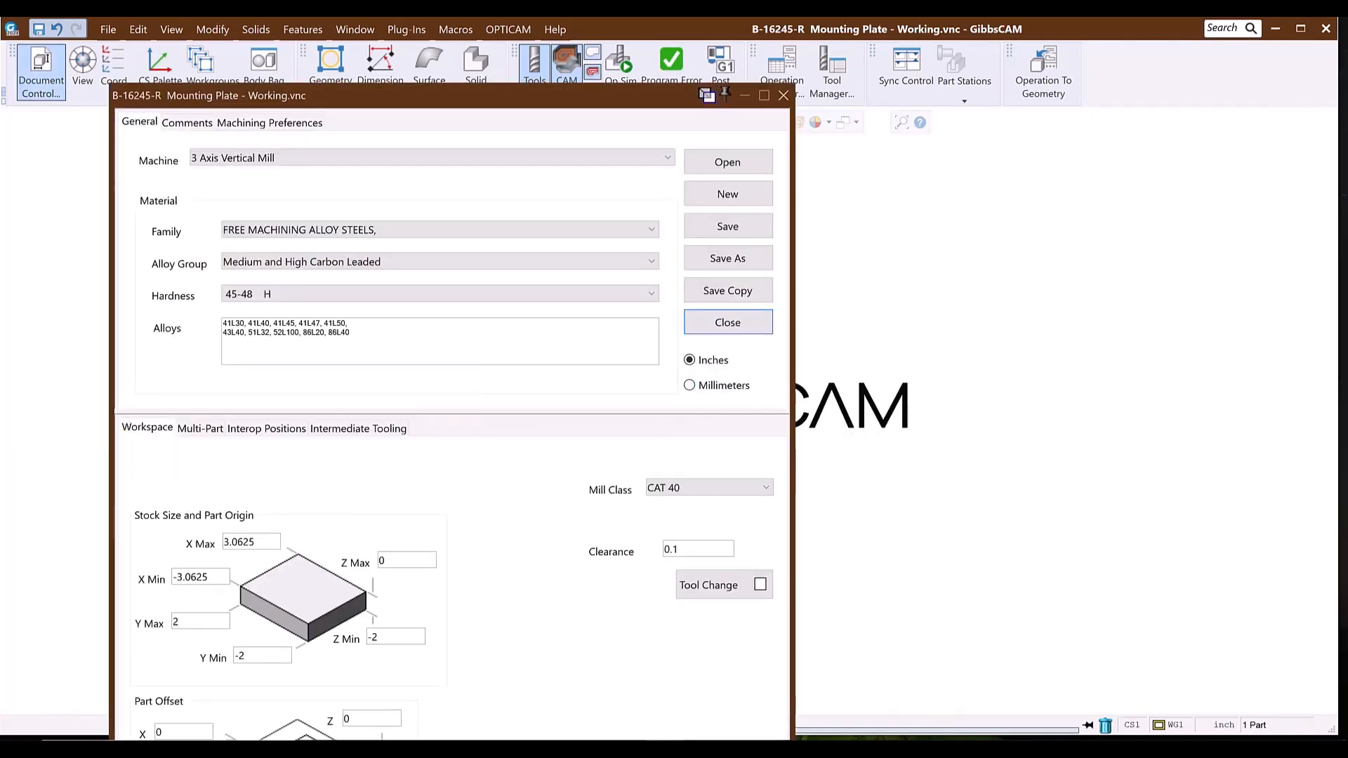
Bring up the HFM - Slot.vnc part and close it without saving its changes
{"action": "mouse_move", "coordinate": [601, 689]}
{"action": "left_click", "coordinate": [474, 672]}
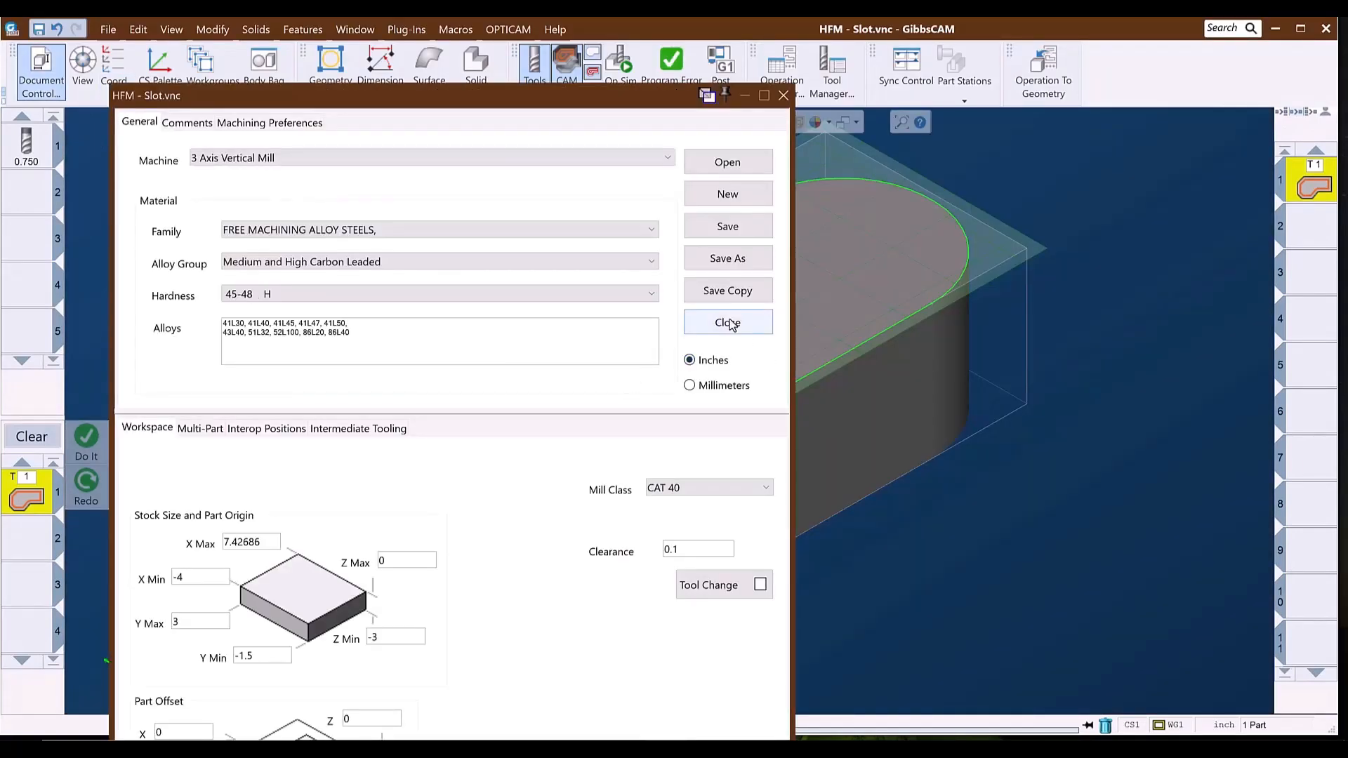
{"action": "left_click", "coordinate": [730, 324]}
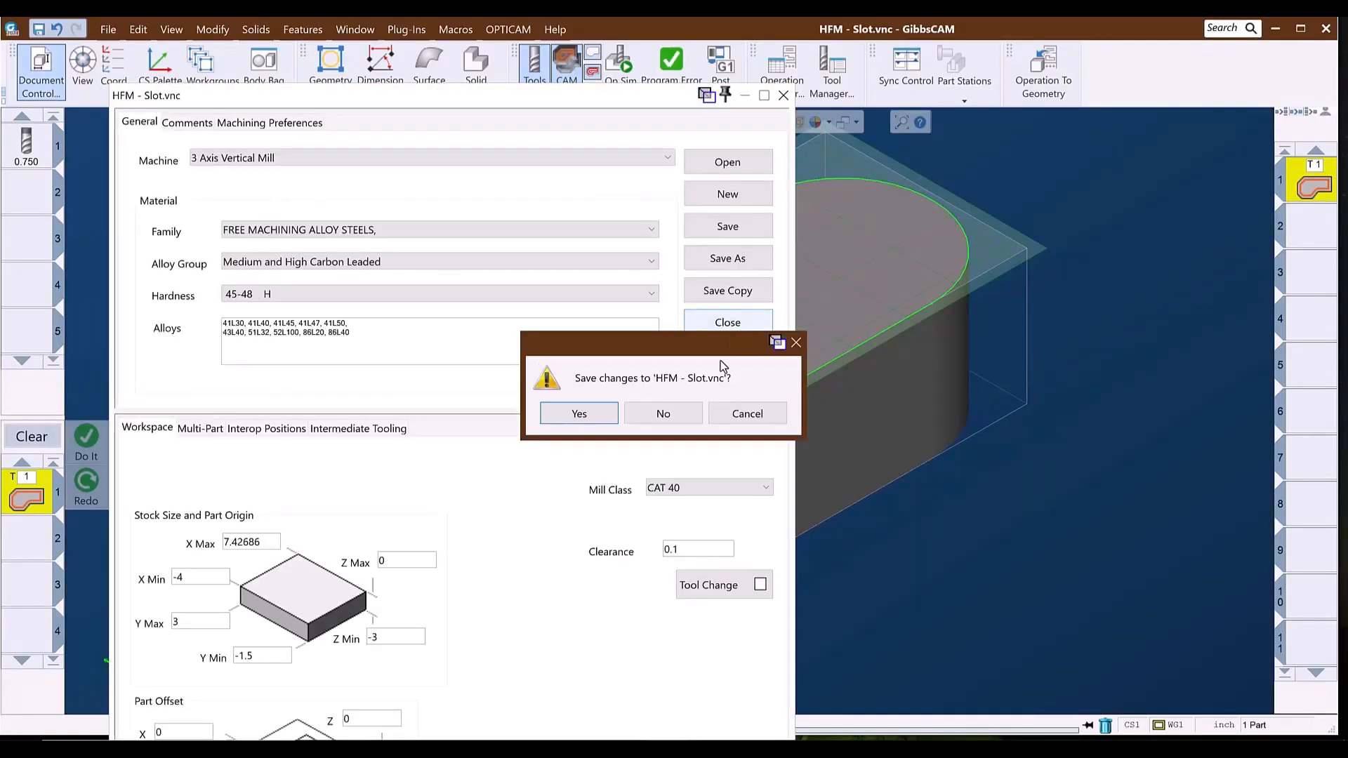
{"action": "left_click", "coordinate": [664, 415]}
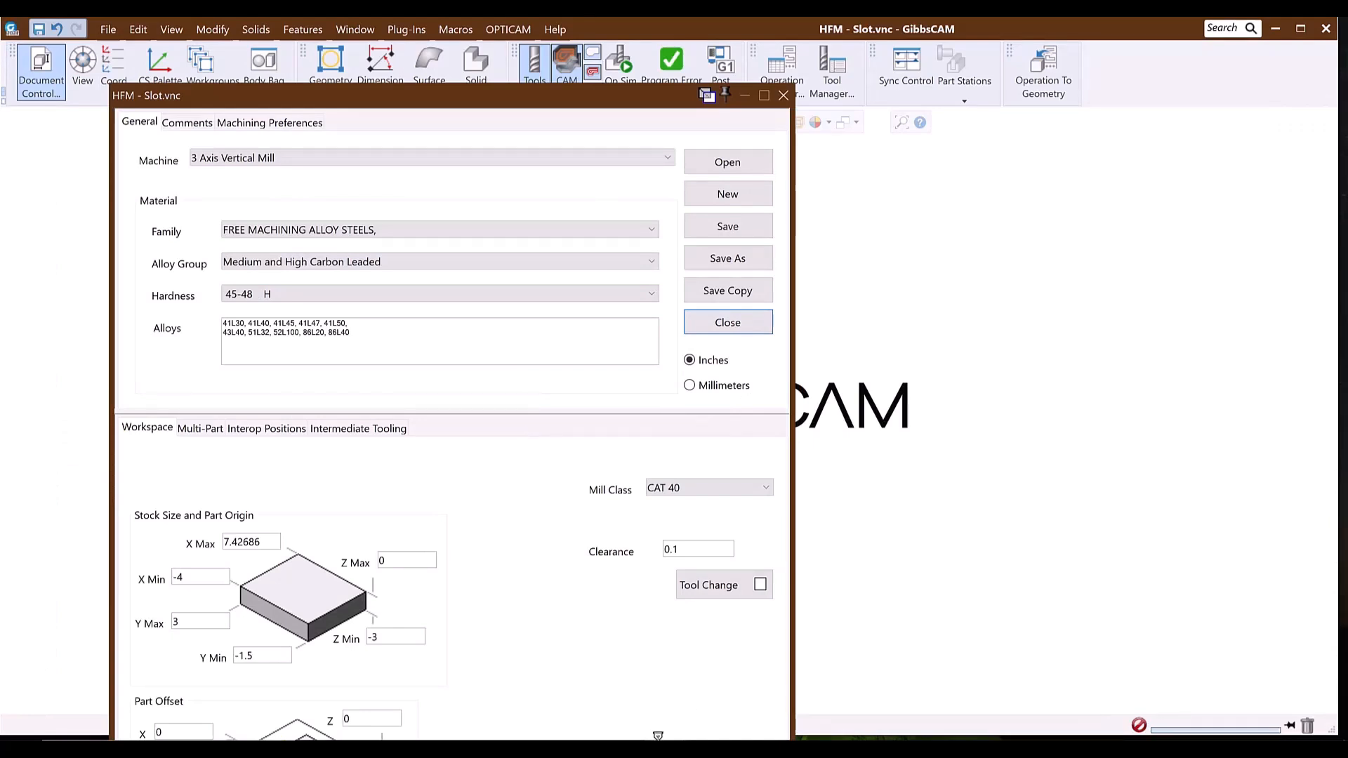
Close the Wall Cleanup.vnc part and discard its changes
{"action": "mouse_move", "coordinate": [863, 736]}
{"action": "left_click", "coordinate": [887, 661]}
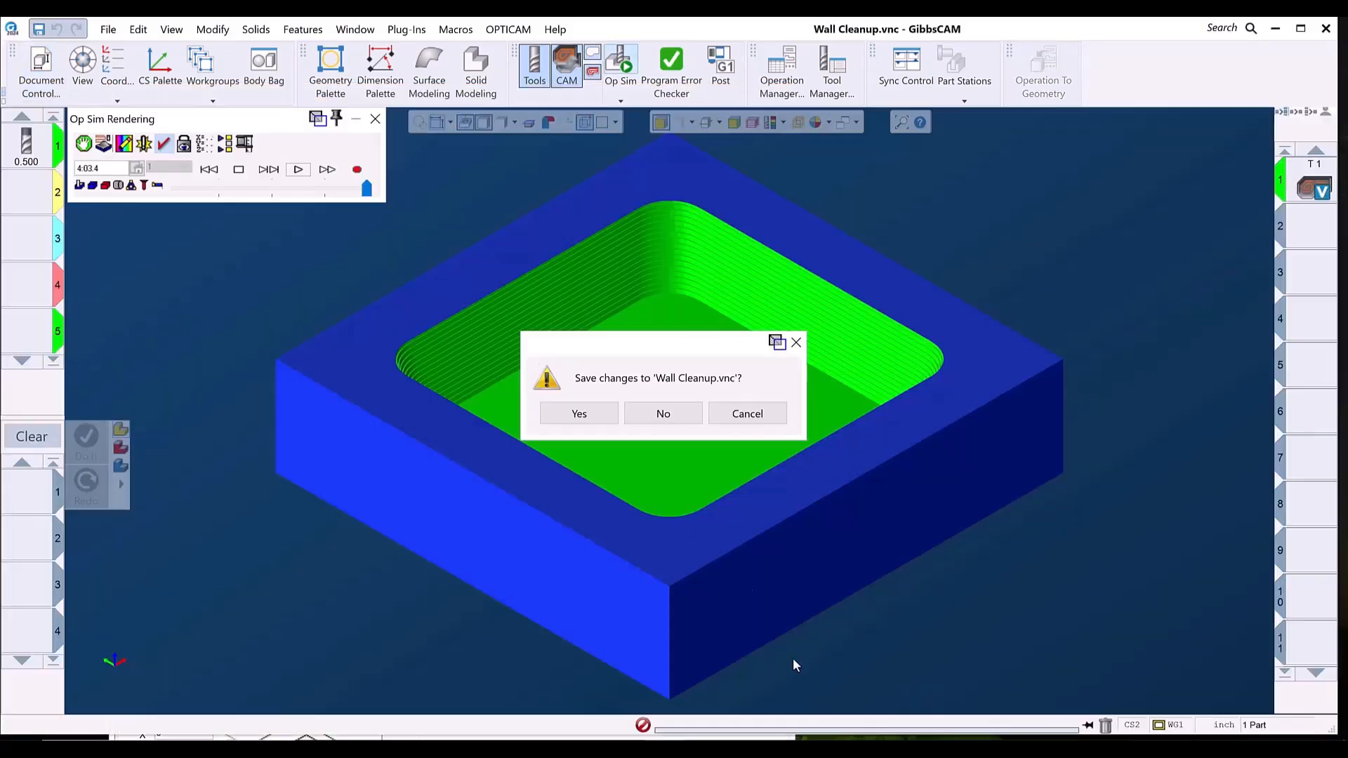
{"action": "left_click", "coordinate": [662, 414]}
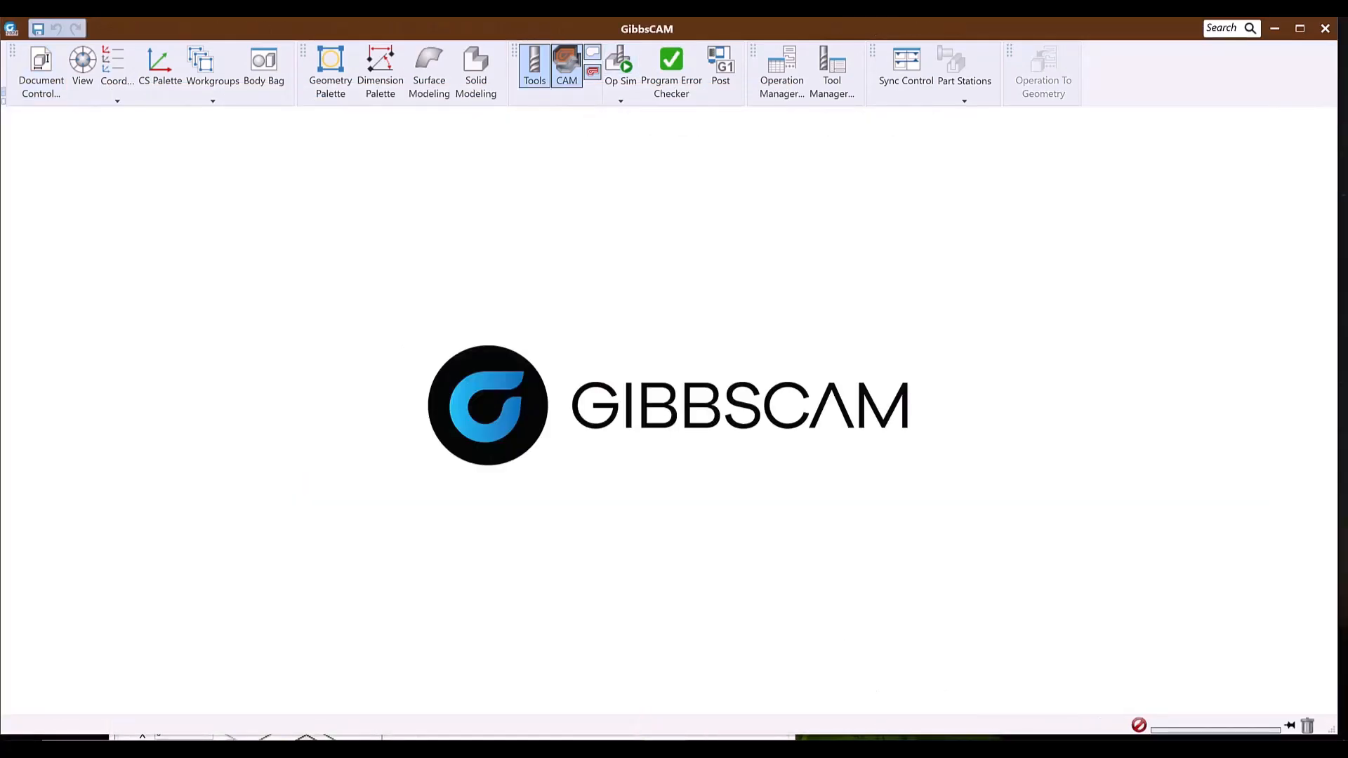
Open the Turbine Plate.vnc part in GibbsCAM
{"action": "left_click_drag", "start_coordinate": [1284, 452], "coordinate": [887, 386]}
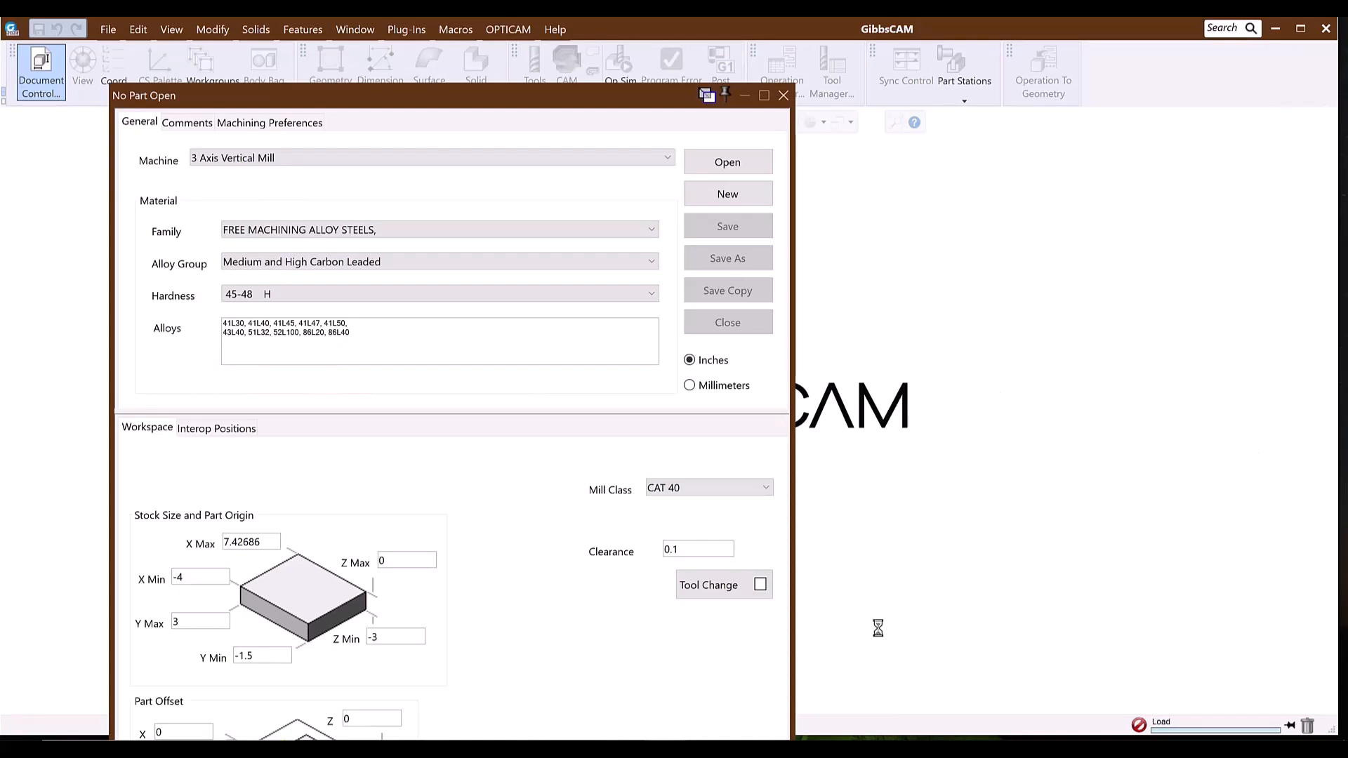
{"action": "left_click", "coordinate": [711, 729]}
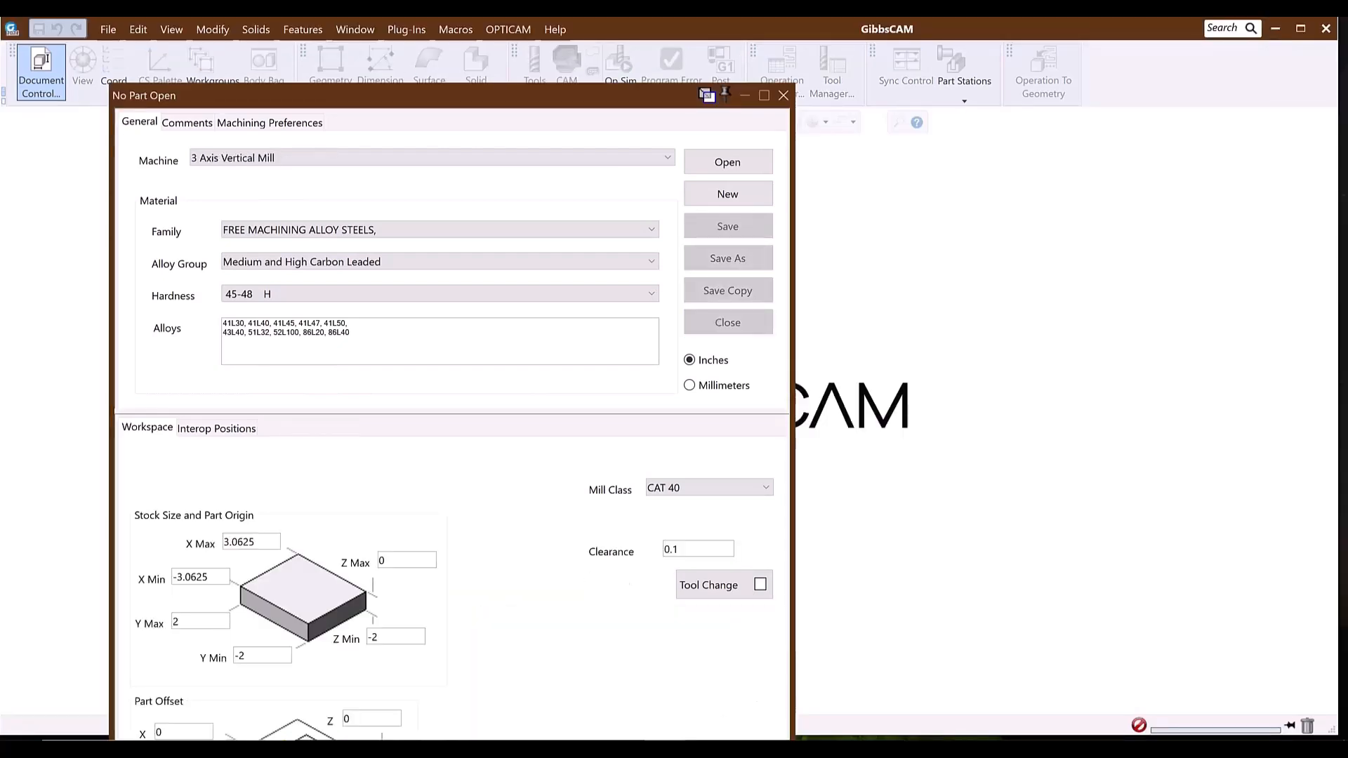
{"action": "left_click_drag", "start_coordinate": [773, 516], "coordinate": [861, 499]}
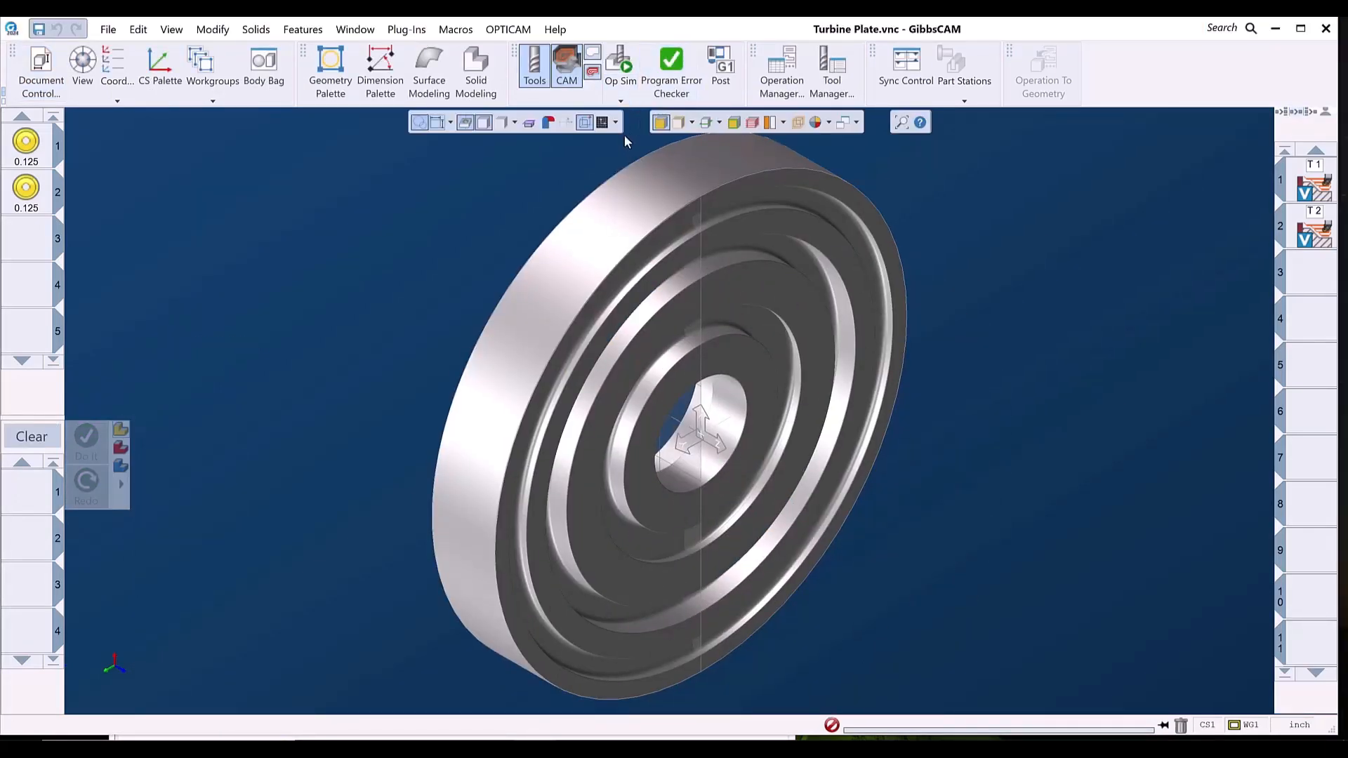
Run an Op Sim rendering of the turbine plate's first grooving operation and raise the playback speed
{"action": "left_click", "coordinate": [620, 63]}
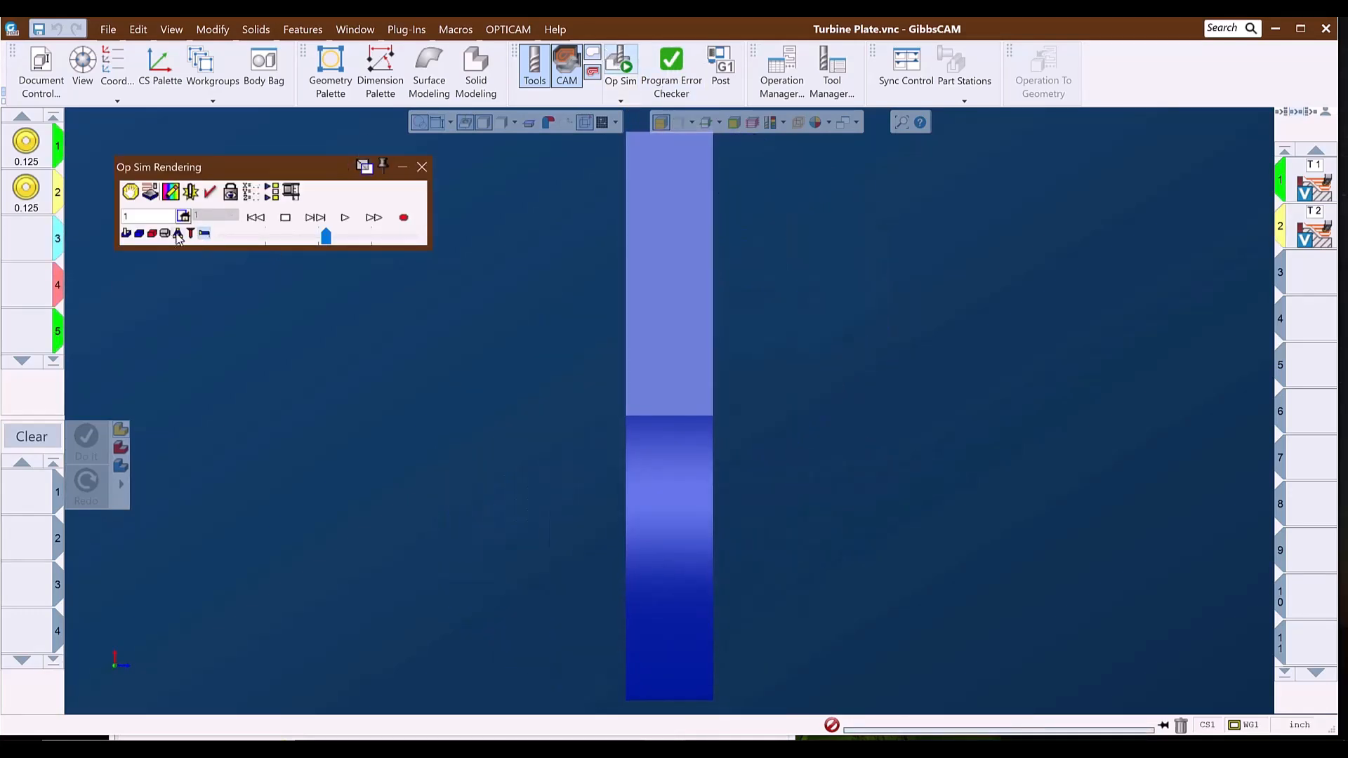
{"action": "left_click", "coordinate": [346, 219]}
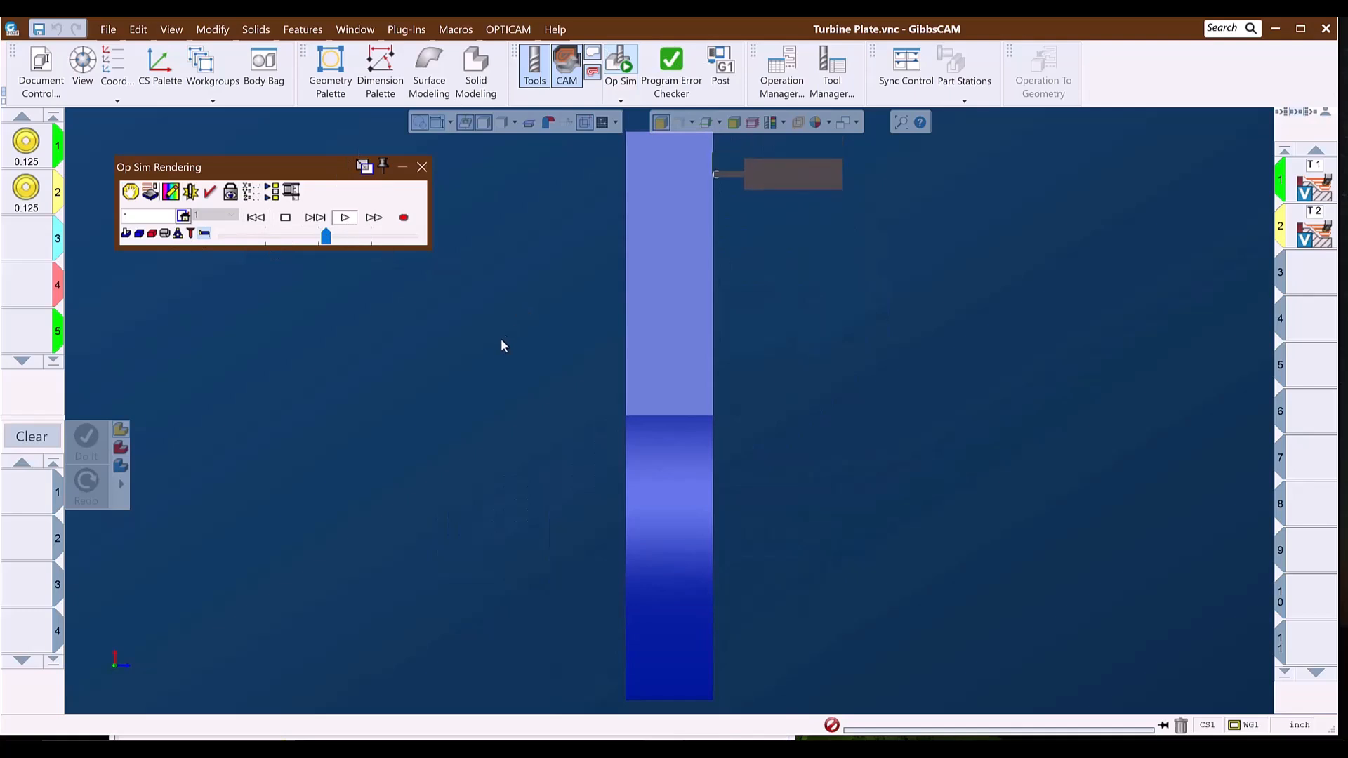
{"action": "left_click_drag", "start_coordinate": [899, 122], "coordinate": [899, 124]}
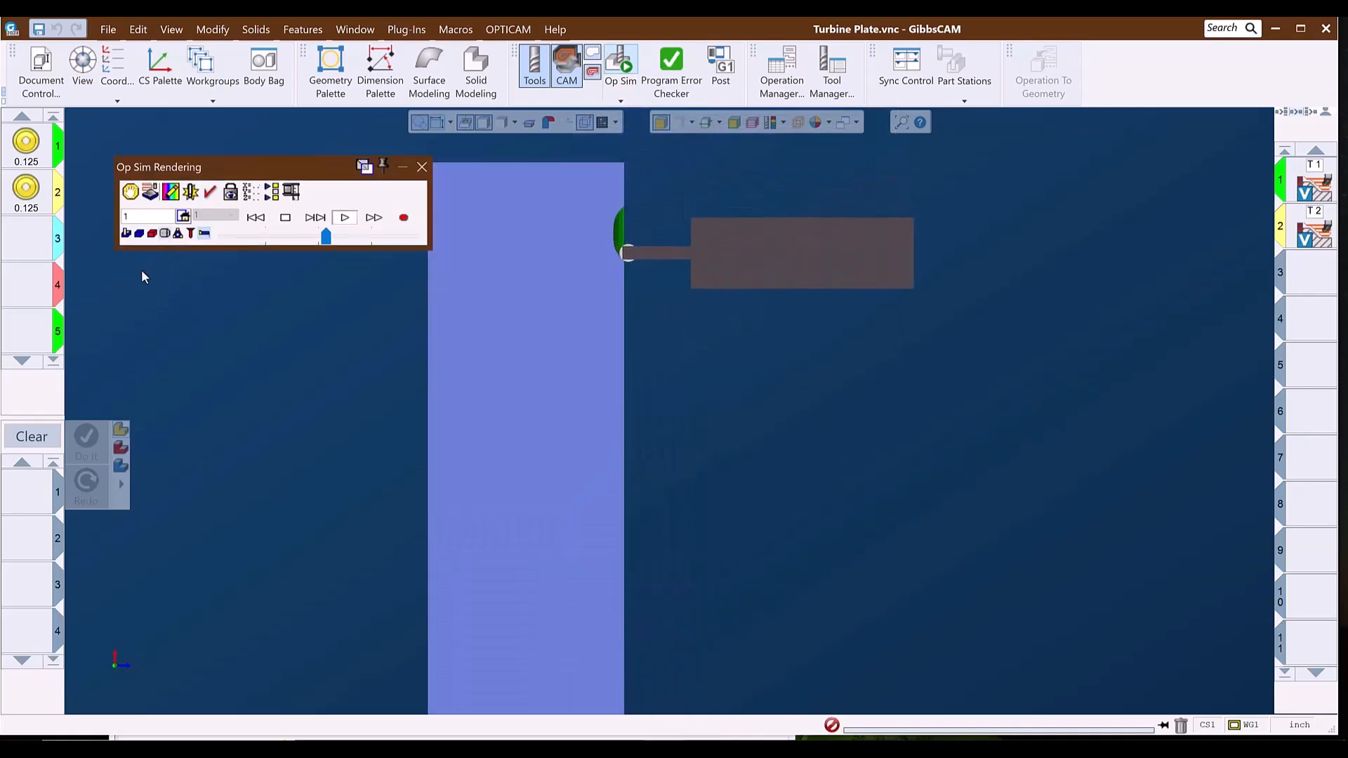
{"action": "left_click", "coordinate": [340, 238]}
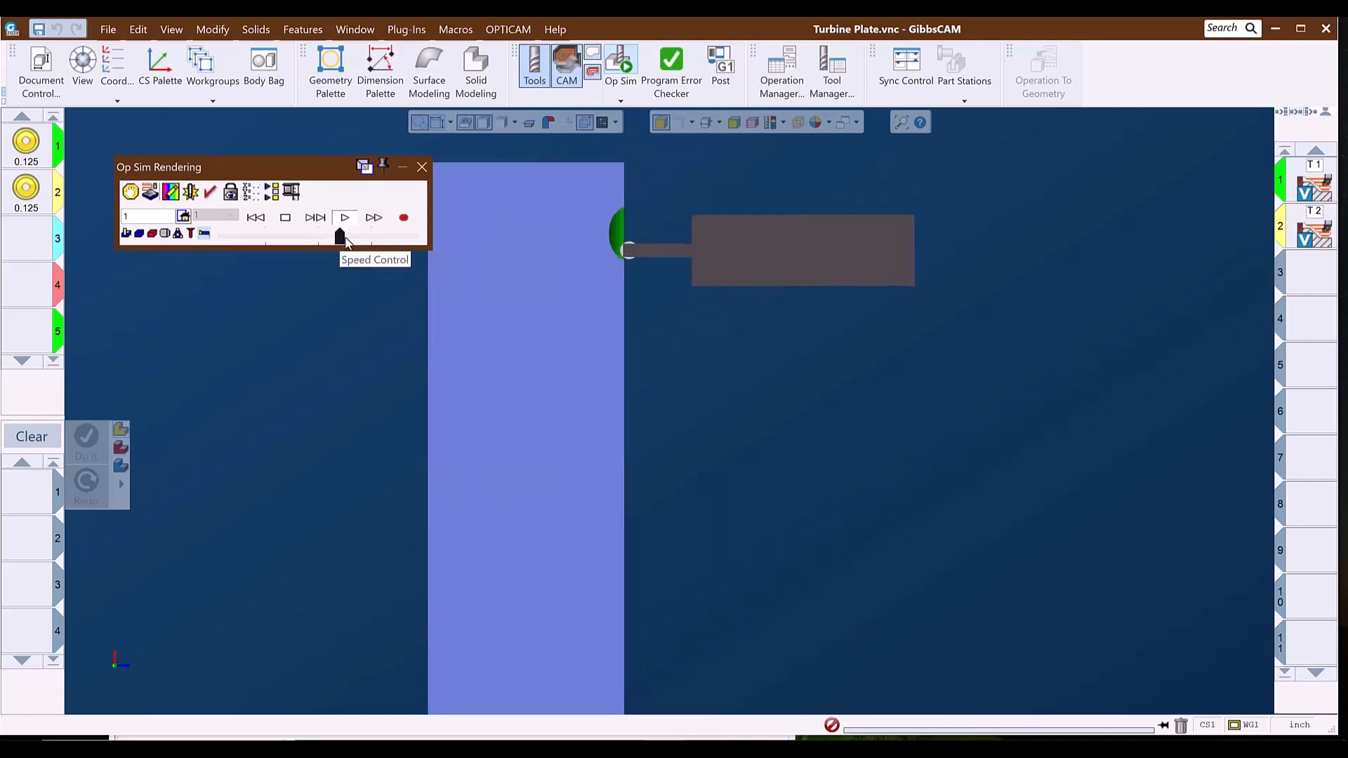
{"action": "left_click", "coordinate": [362, 239]}
{"action": "left_click", "coordinate": [364, 240]}
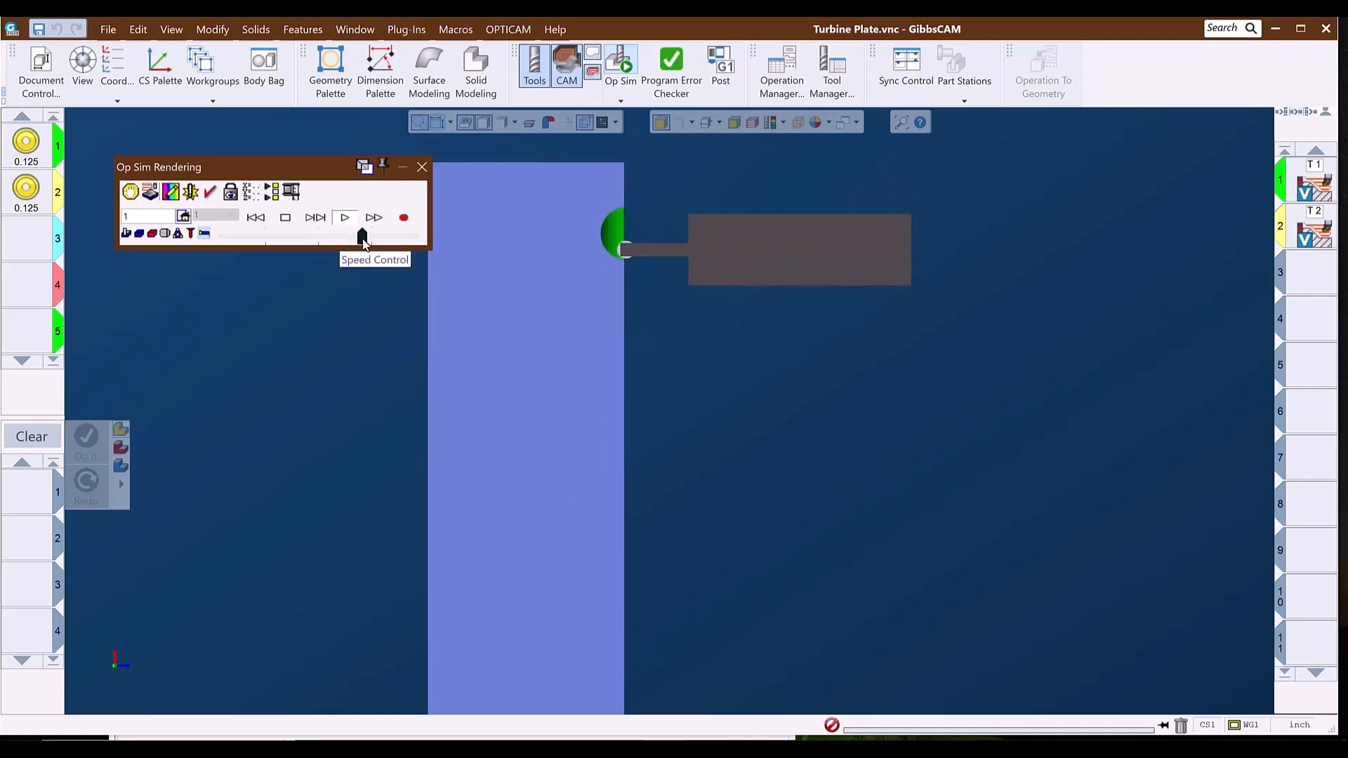
{"action": "left_click_drag", "start_coordinate": [365, 239], "coordinate": [376, 237]}
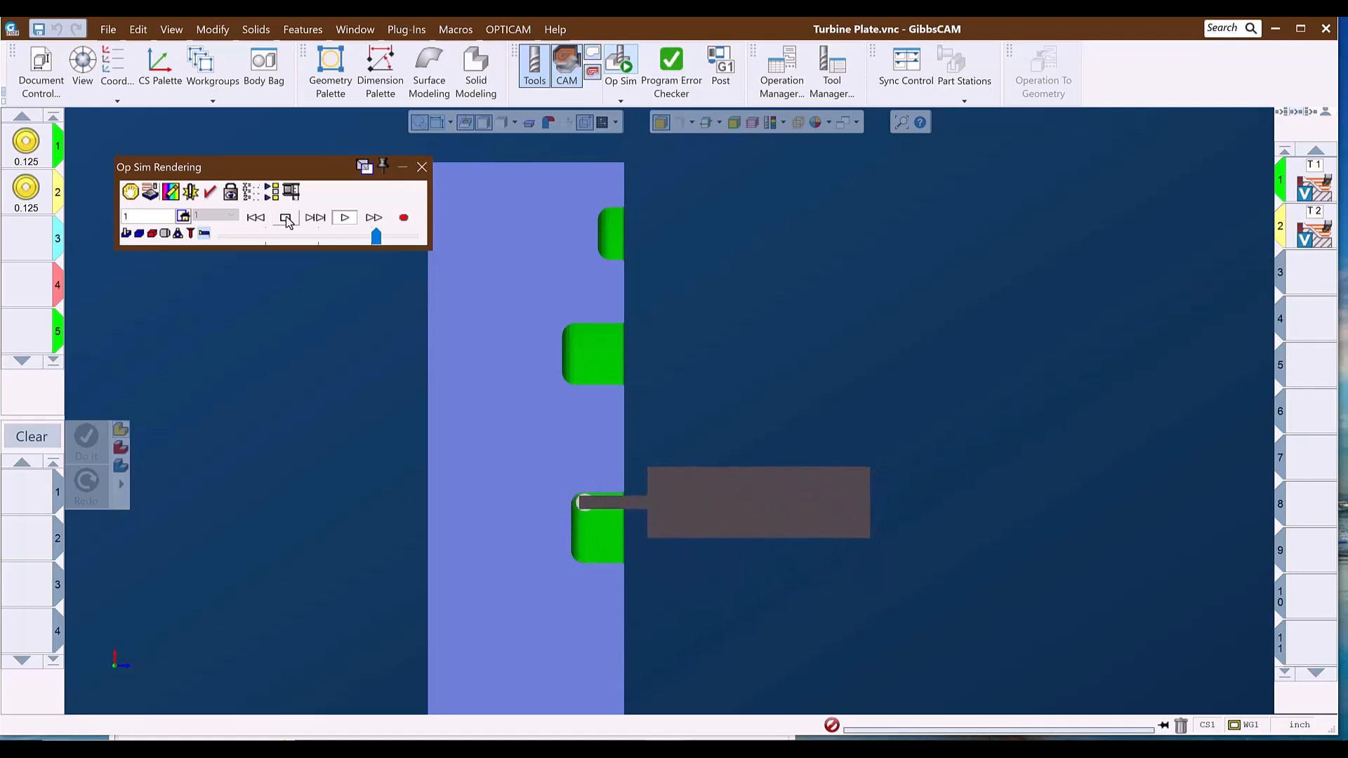
Skip the Op Sim rendering to the turbine plate's second grooving operation, slow the playback, inspect the undercut groove and close the simulation
{"action": "left_click", "coordinate": [315, 217]}
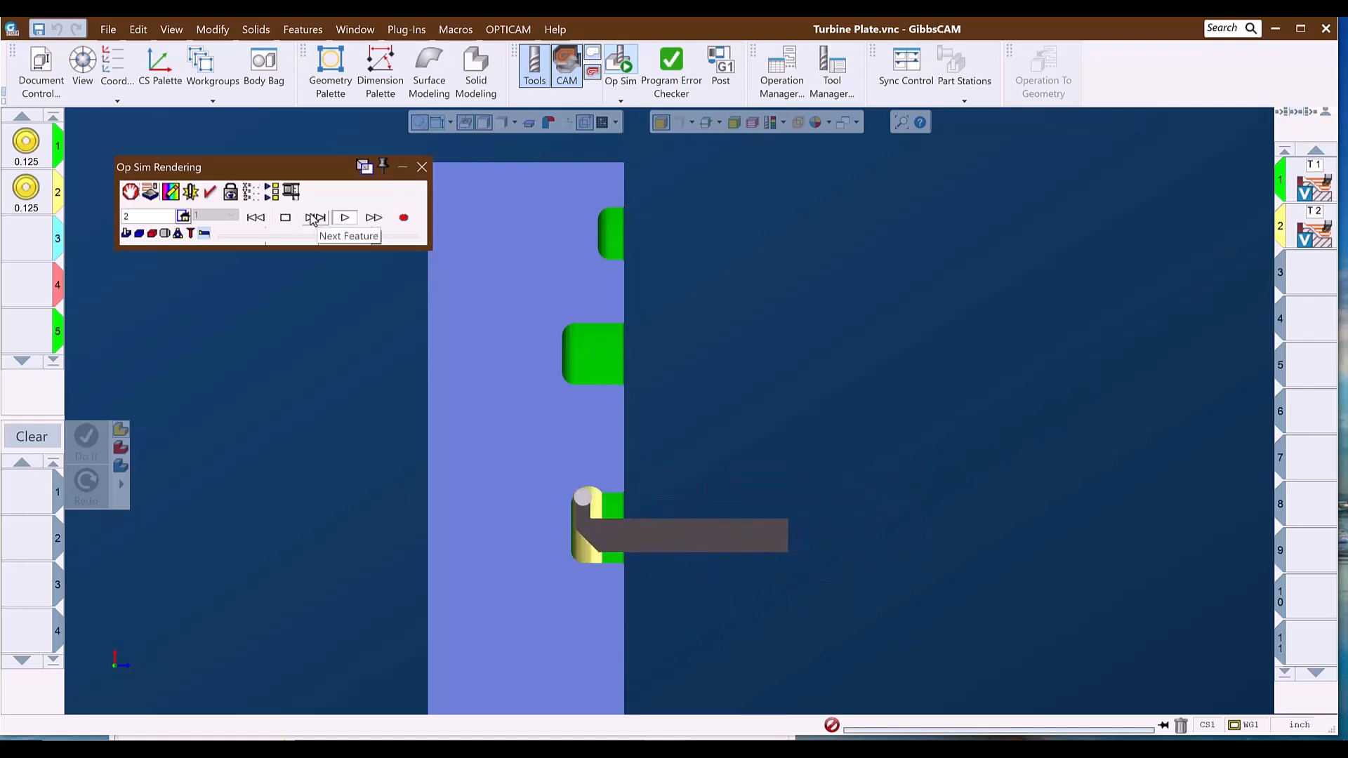
{"action": "left_click_drag", "start_coordinate": [501, 398], "coordinate": [726, 593]}
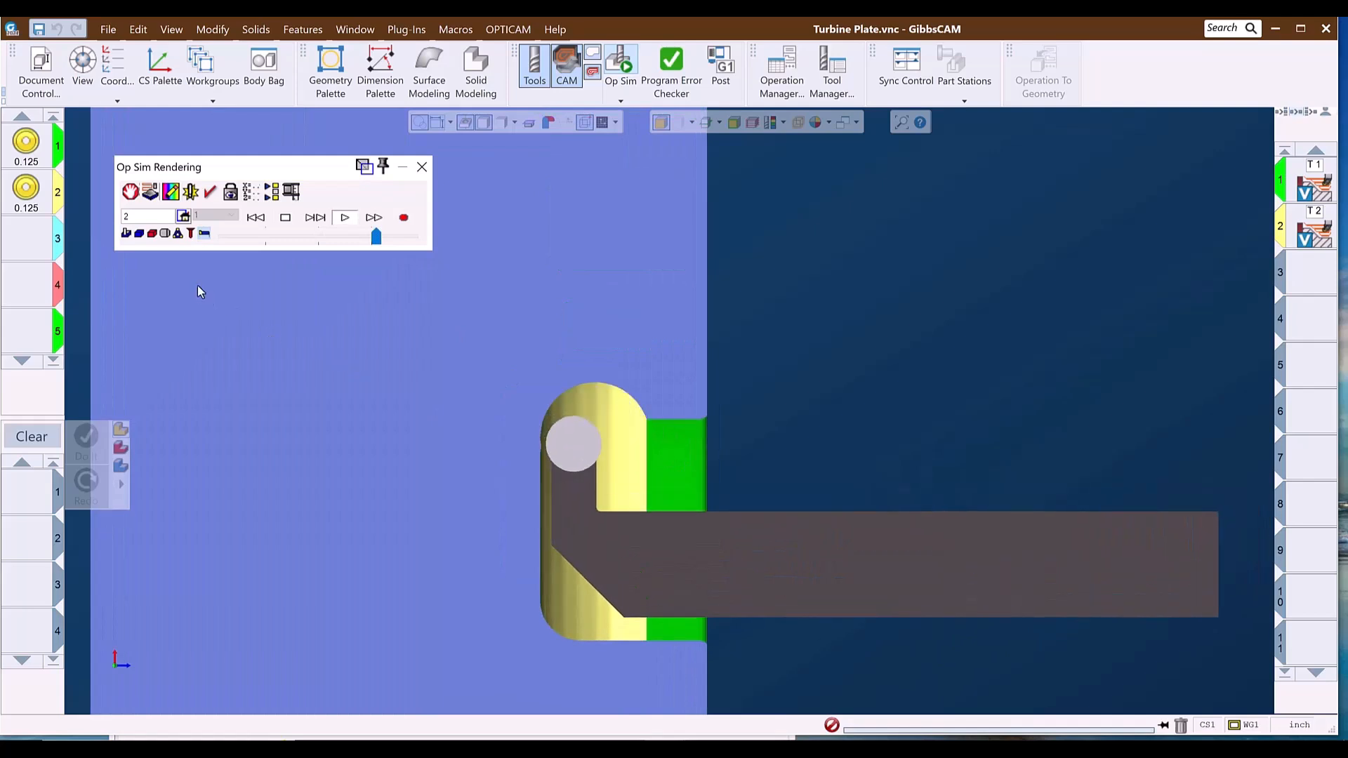
{"action": "left_click", "coordinate": [346, 238]}
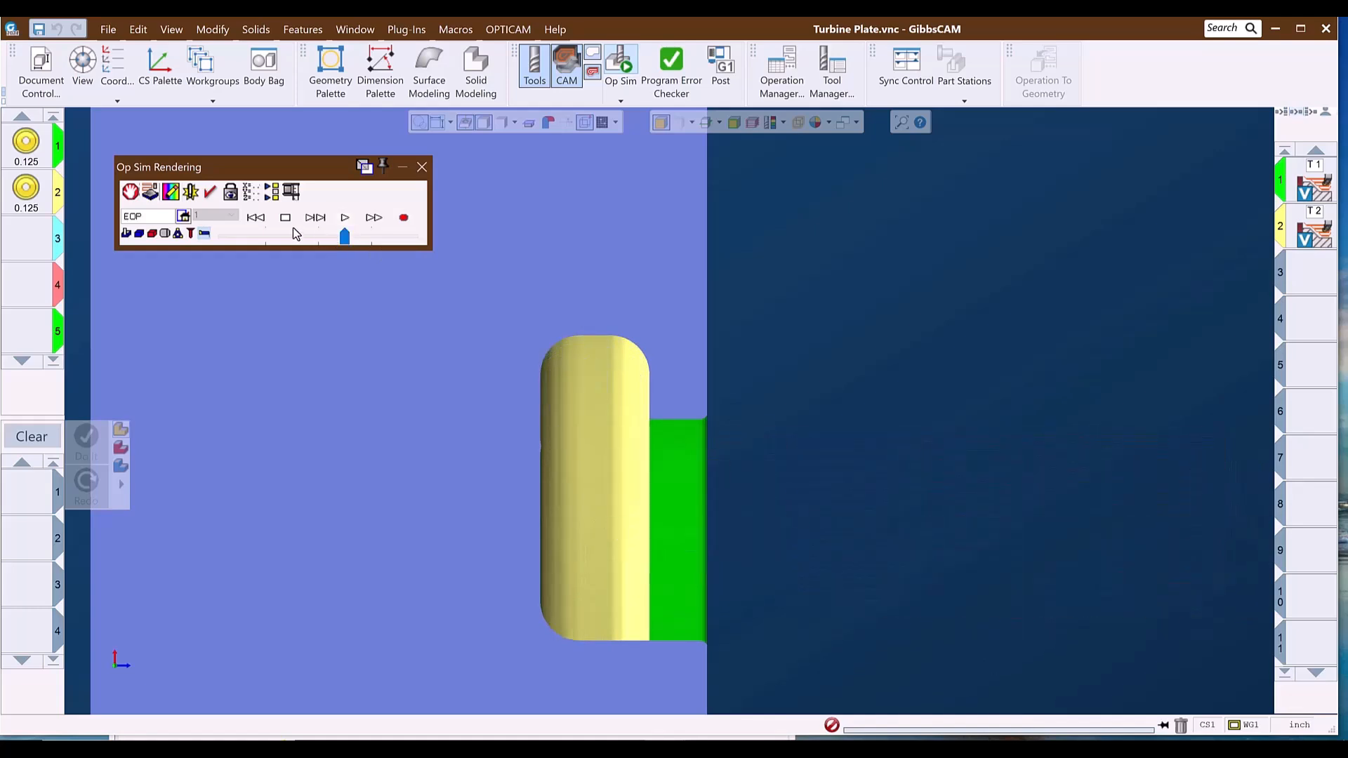
{"action": "key", "text": "ctrl+u"}
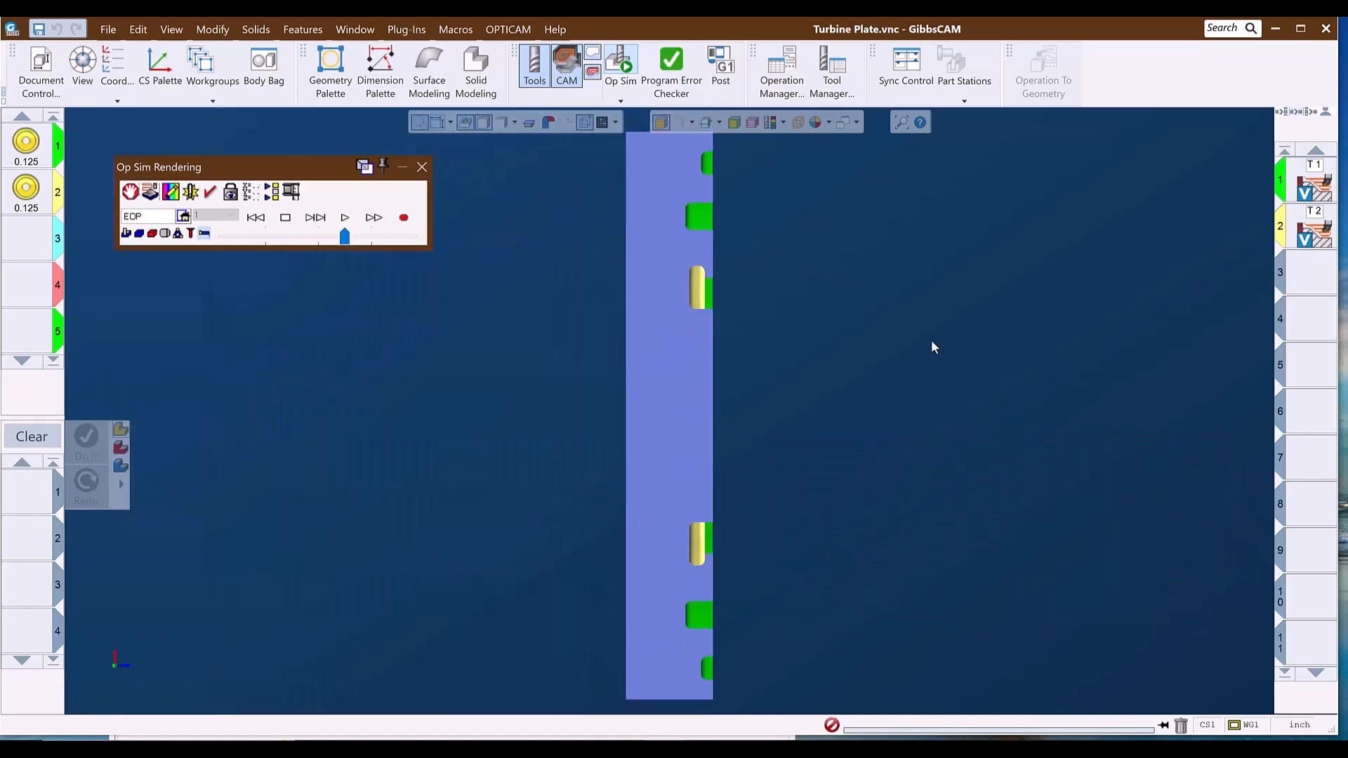
{"action": "middle_click_drag", "start_coordinate": [687, 404], "coordinate": [585, 361]}
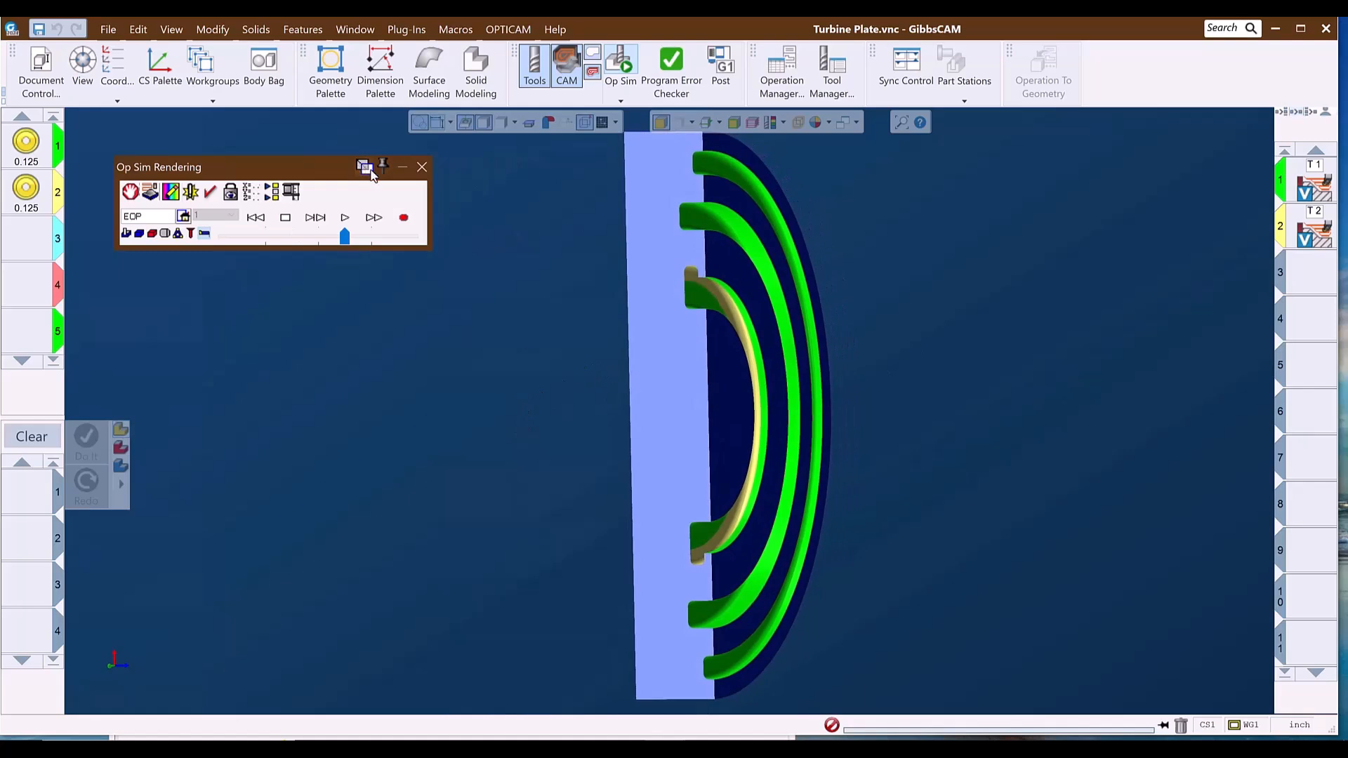
{"action": "left_click", "coordinate": [422, 167]}
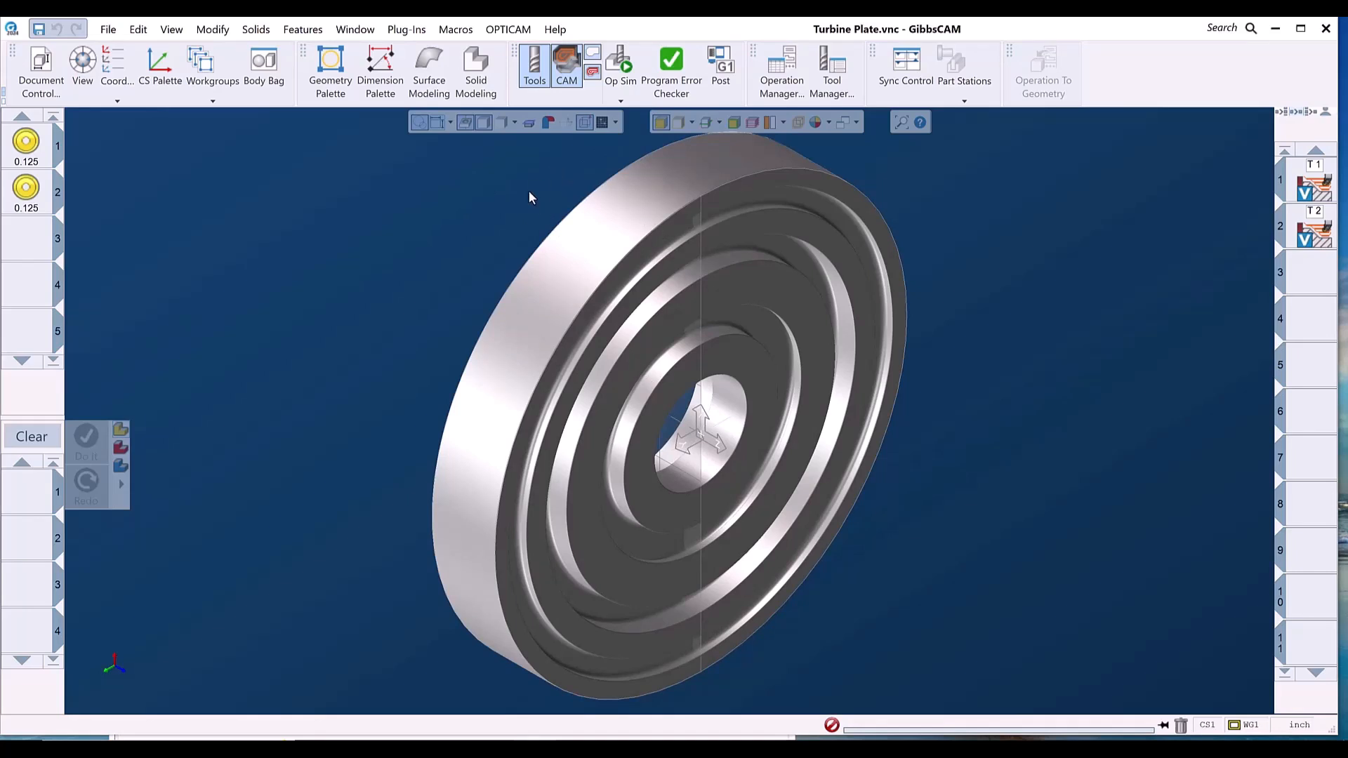
Display the turbine plate's turned profile in the ZX view, examine the face grooves and hide the profile again
{"action": "left_click", "coordinate": [518, 209]}
{"action": "key", "text": "ctrl+h"}
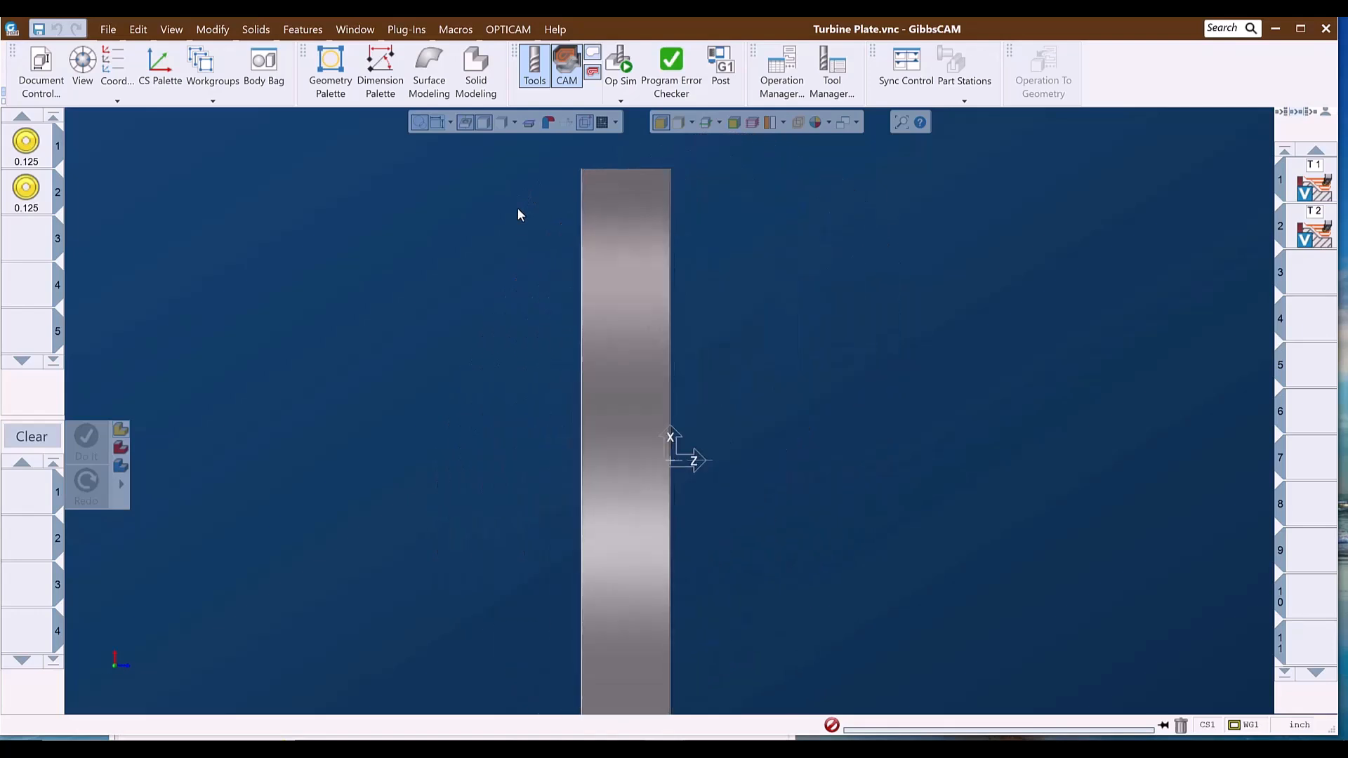
{"action": "left_click", "coordinate": [705, 124]}
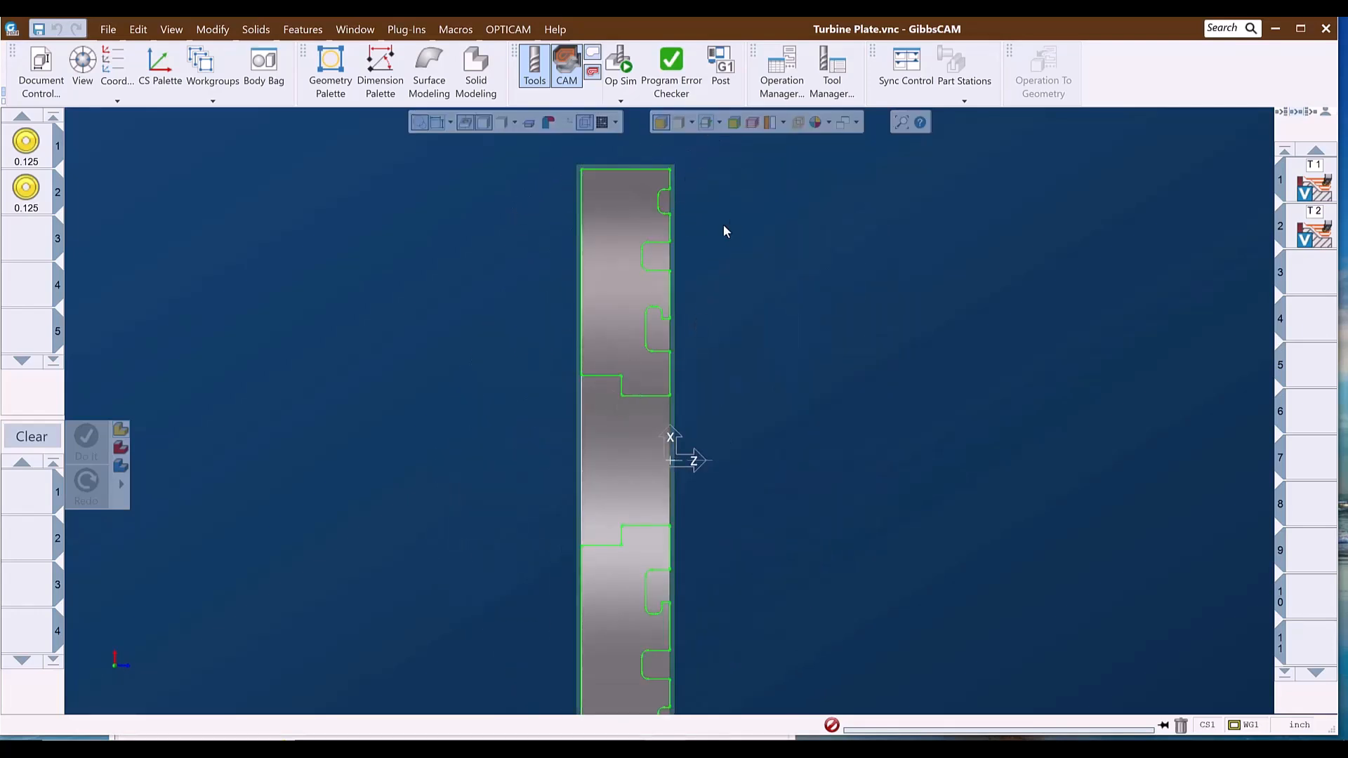
{"action": "left_click_drag", "start_coordinate": [706, 203], "coordinate": [536, 449]}
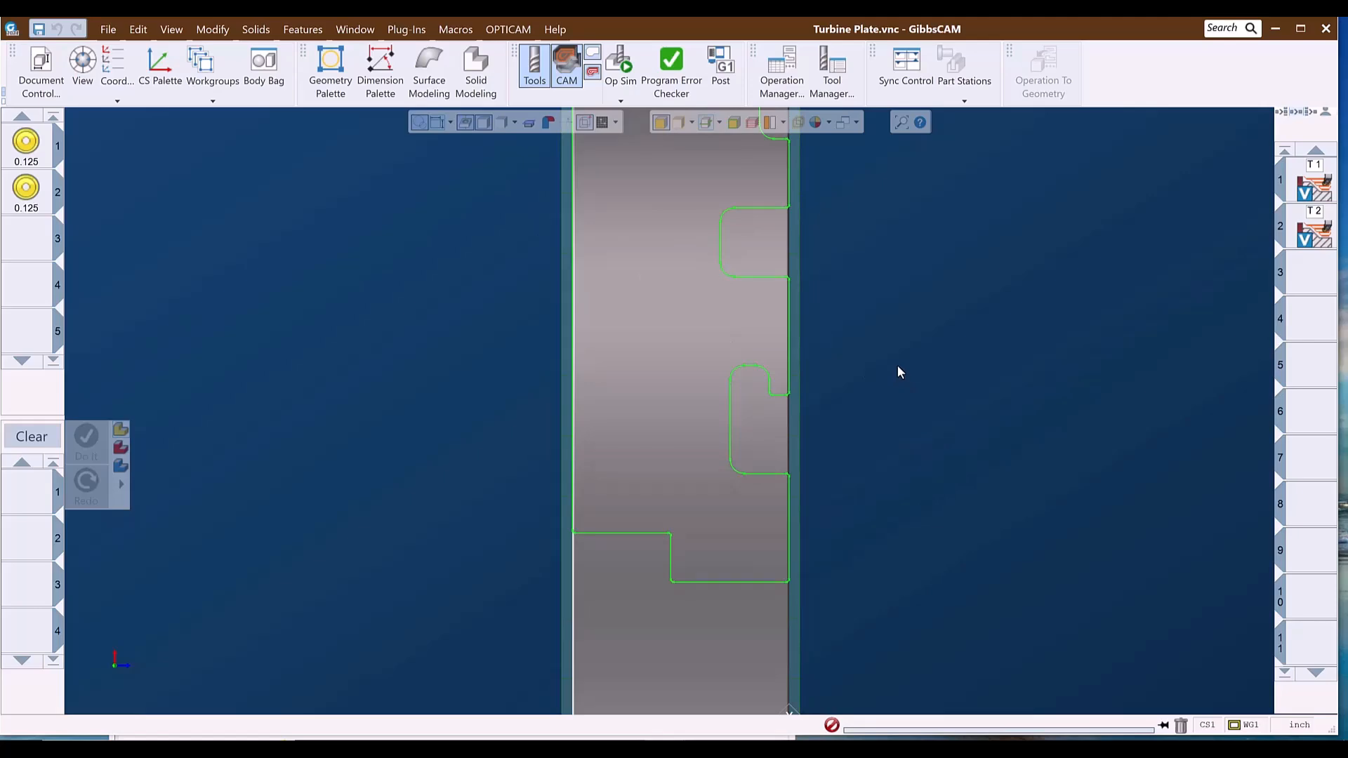
{"action": "key", "text": "ctrl+i"}
{"action": "key", "text": "ctrl+u"}
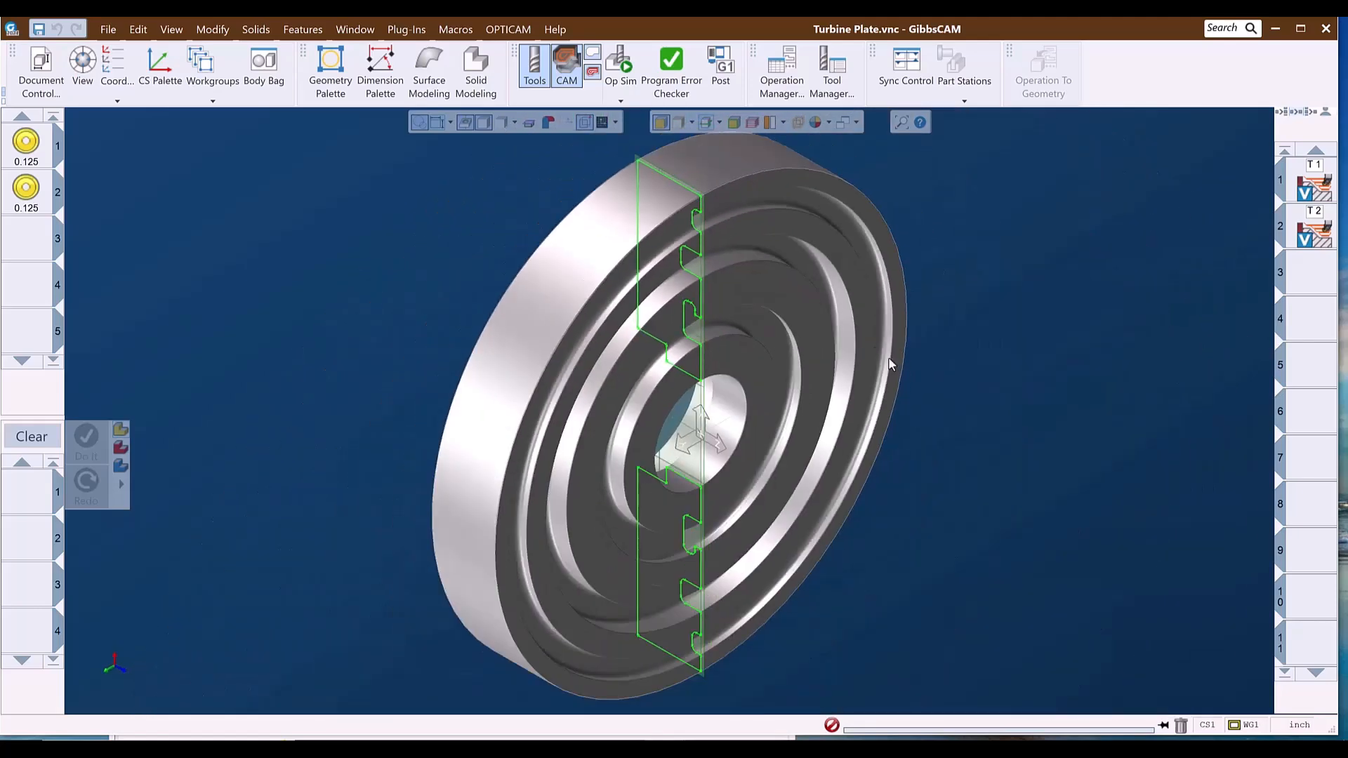
{"action": "left_click", "coordinate": [705, 125]}
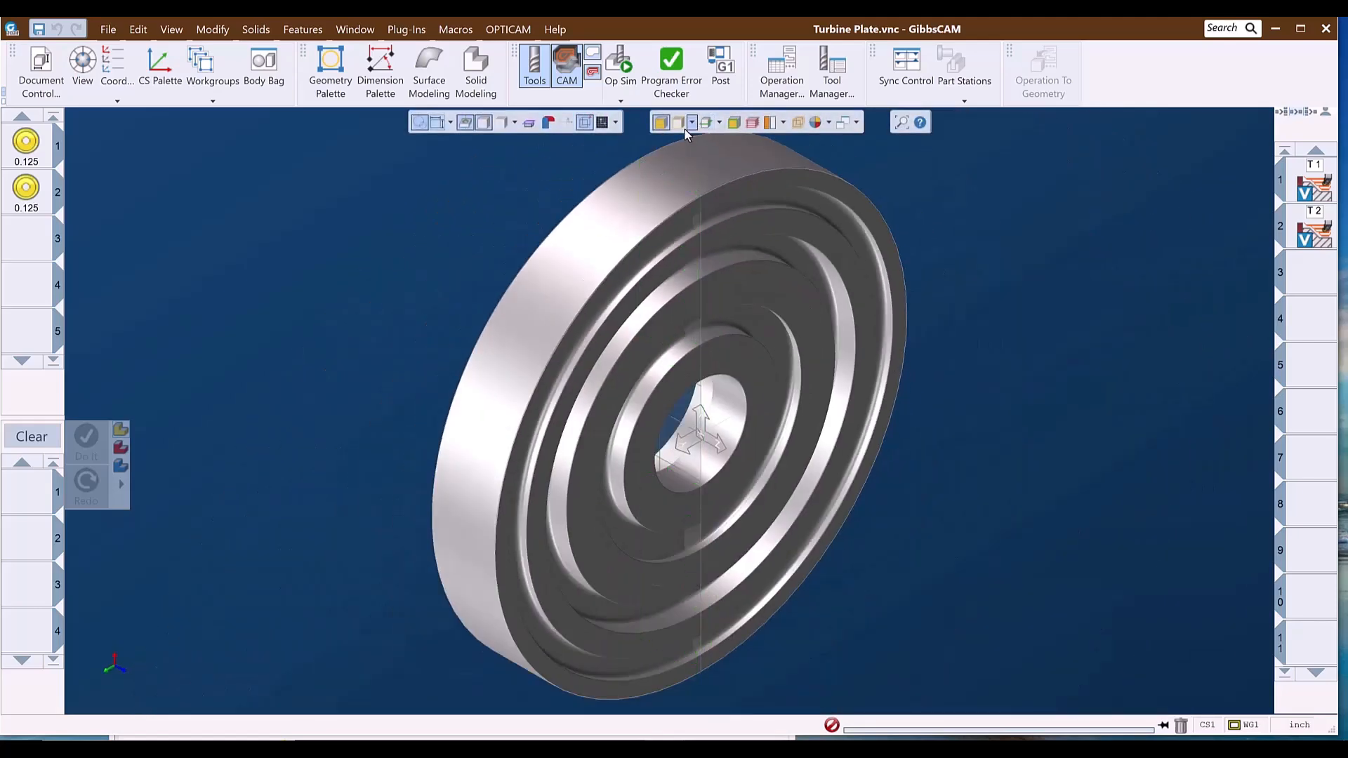
Section the turbine plate through its centre, examine the innermost groove's undercut and turn the section view off
{"action": "left_click", "coordinate": [532, 123]}
{"action": "middle_click_drag", "start_coordinate": [533, 285], "coordinate": [736, 231]}
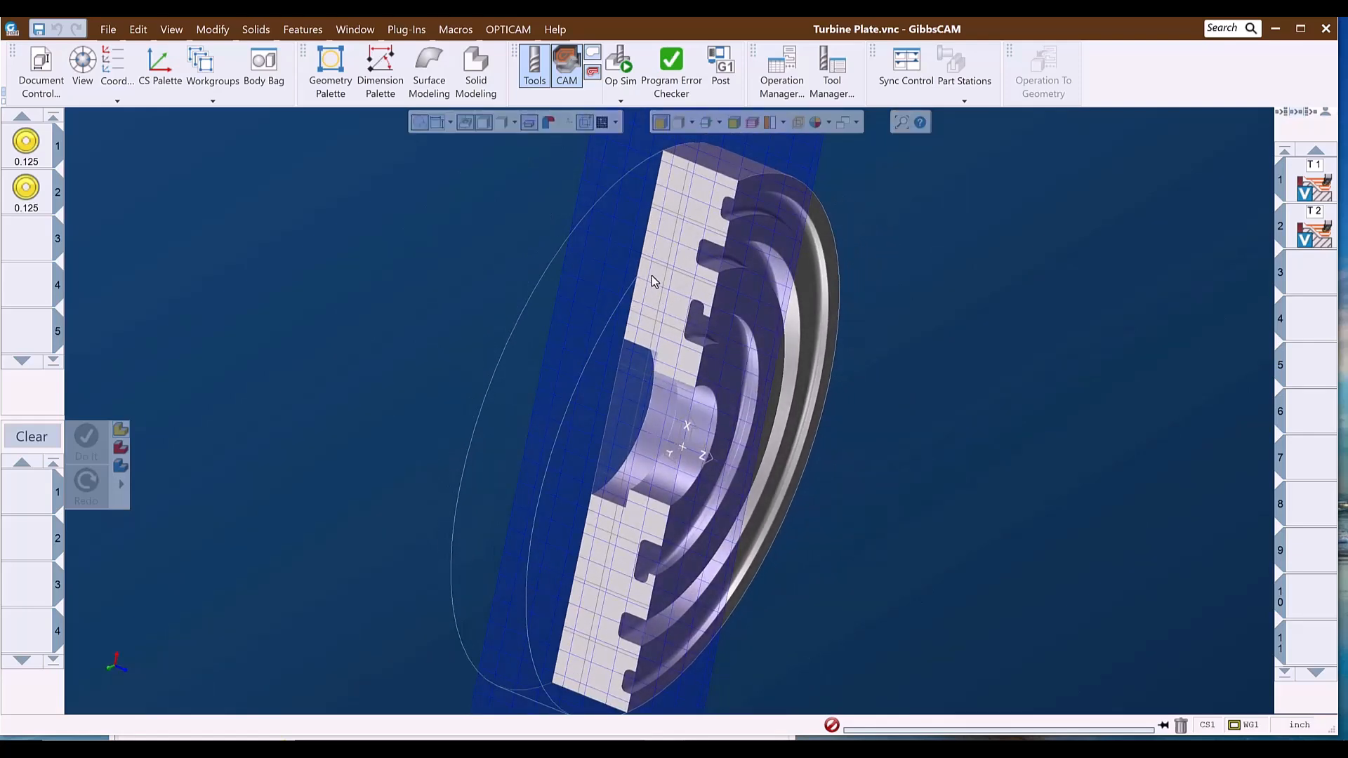
{"action": "left_click_drag", "start_coordinate": [652, 276], "coordinate": [746, 382]}
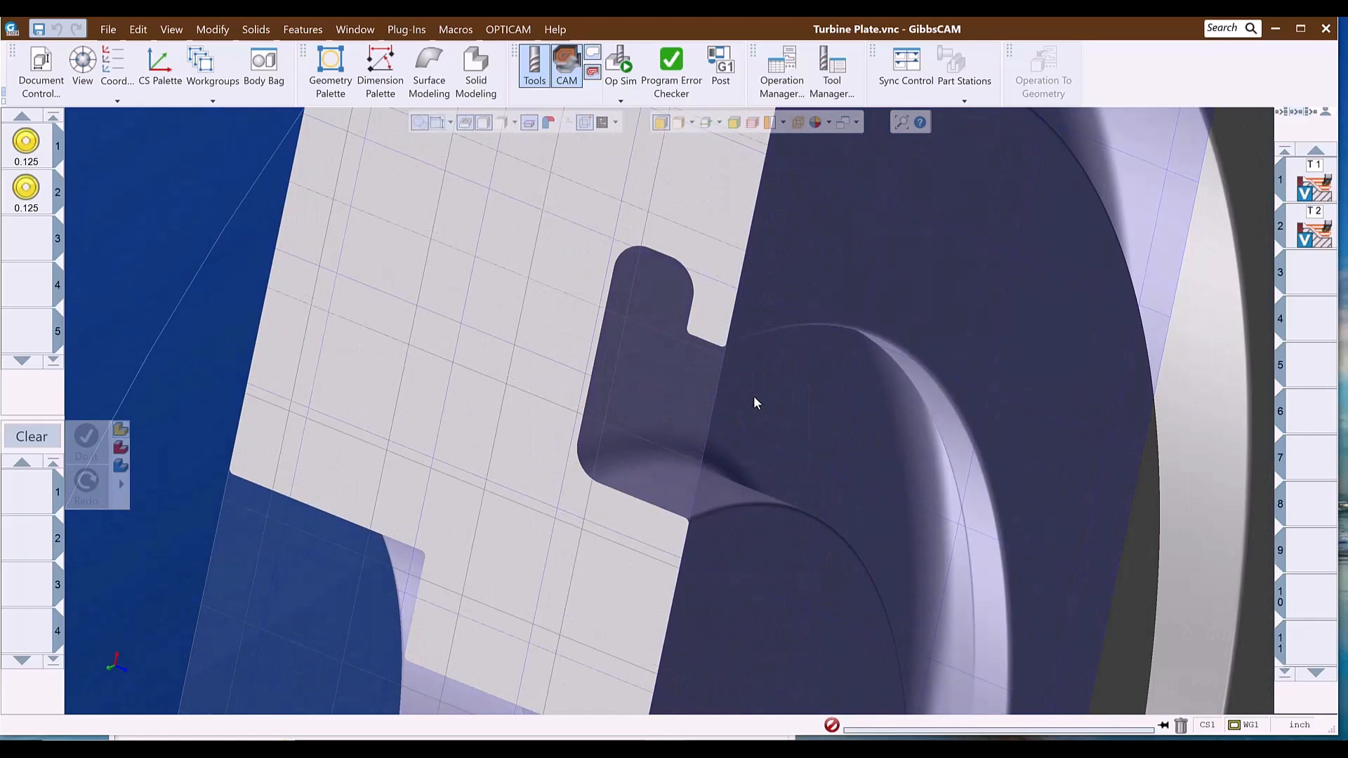
{"action": "middle_click_drag", "start_coordinate": [862, 331], "coordinate": [1092, 296]}
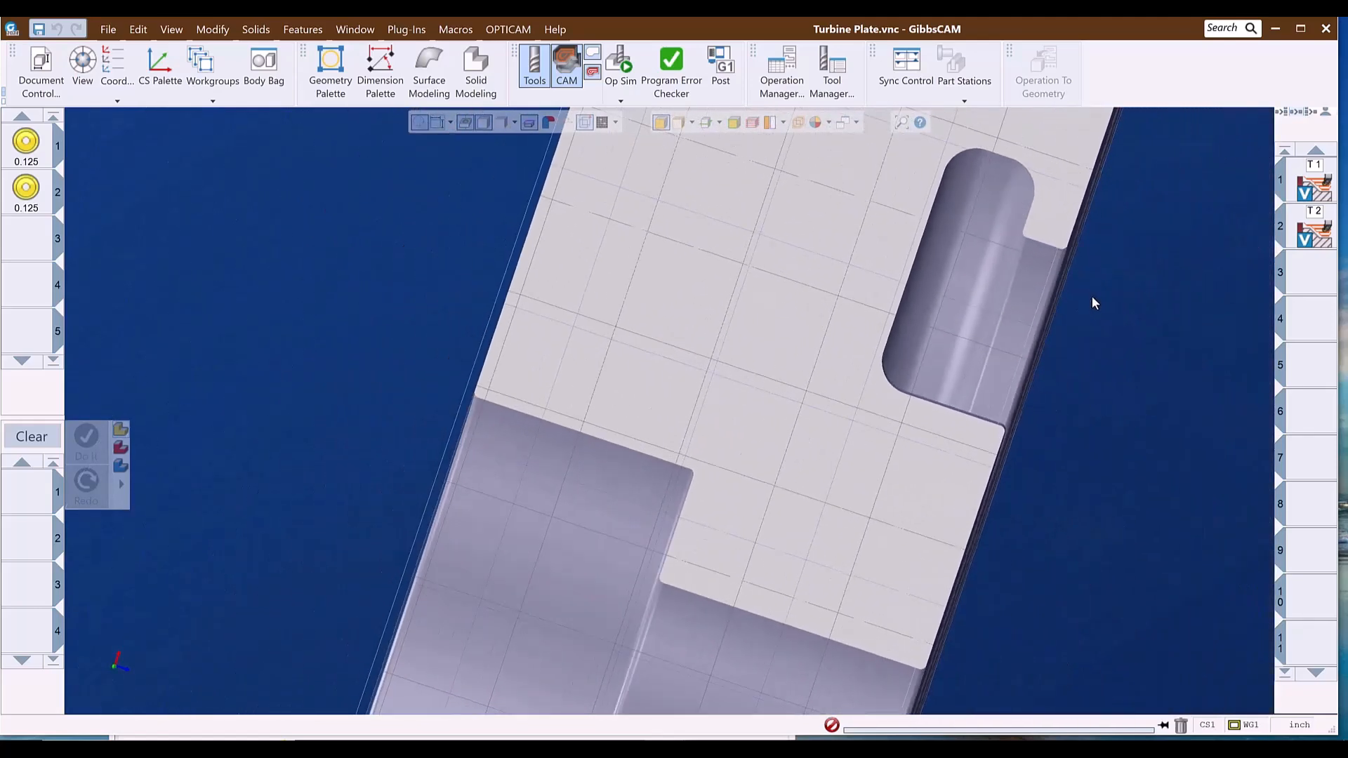
{"action": "middle_click_drag", "start_coordinate": [1068, 364], "coordinate": [1063, 384]}
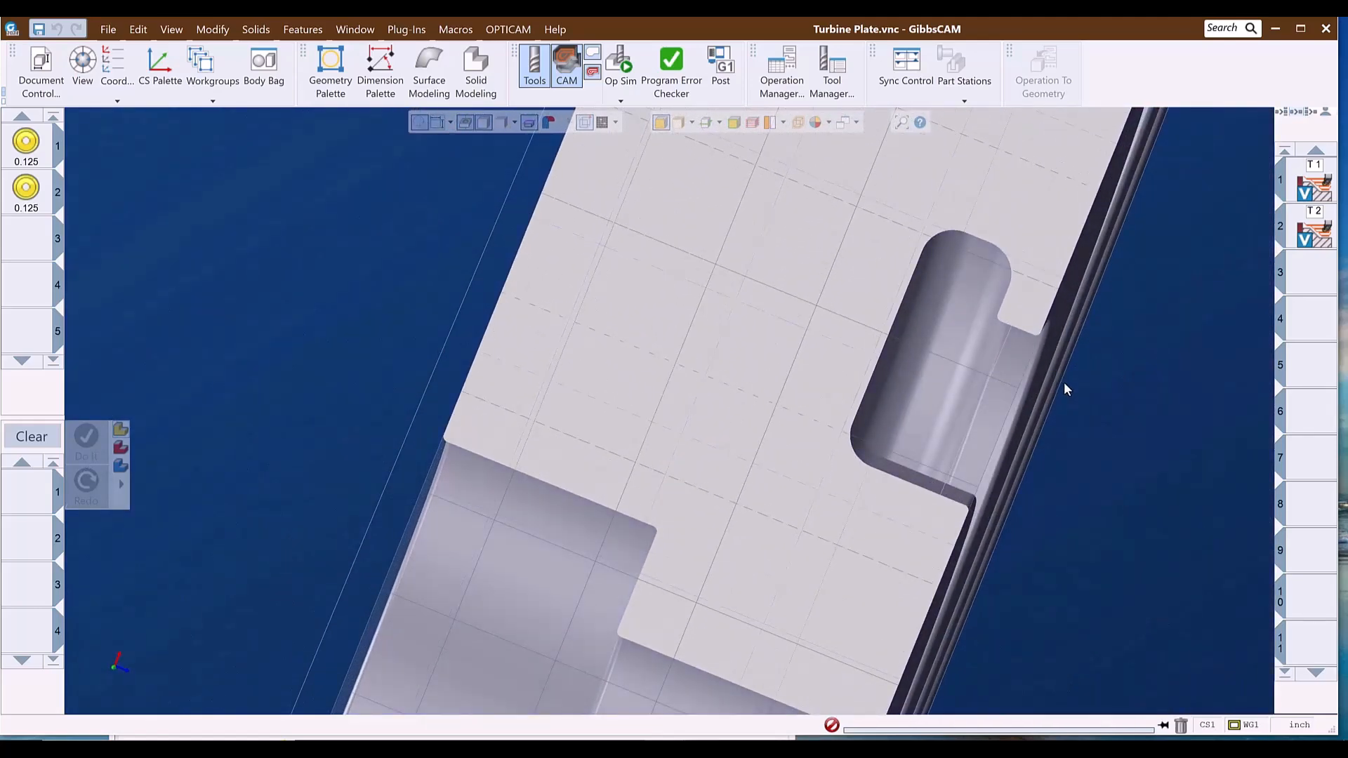
{"action": "key", "text": "ctrl+i"}
{"action": "key", "text": "ctrl+u"}
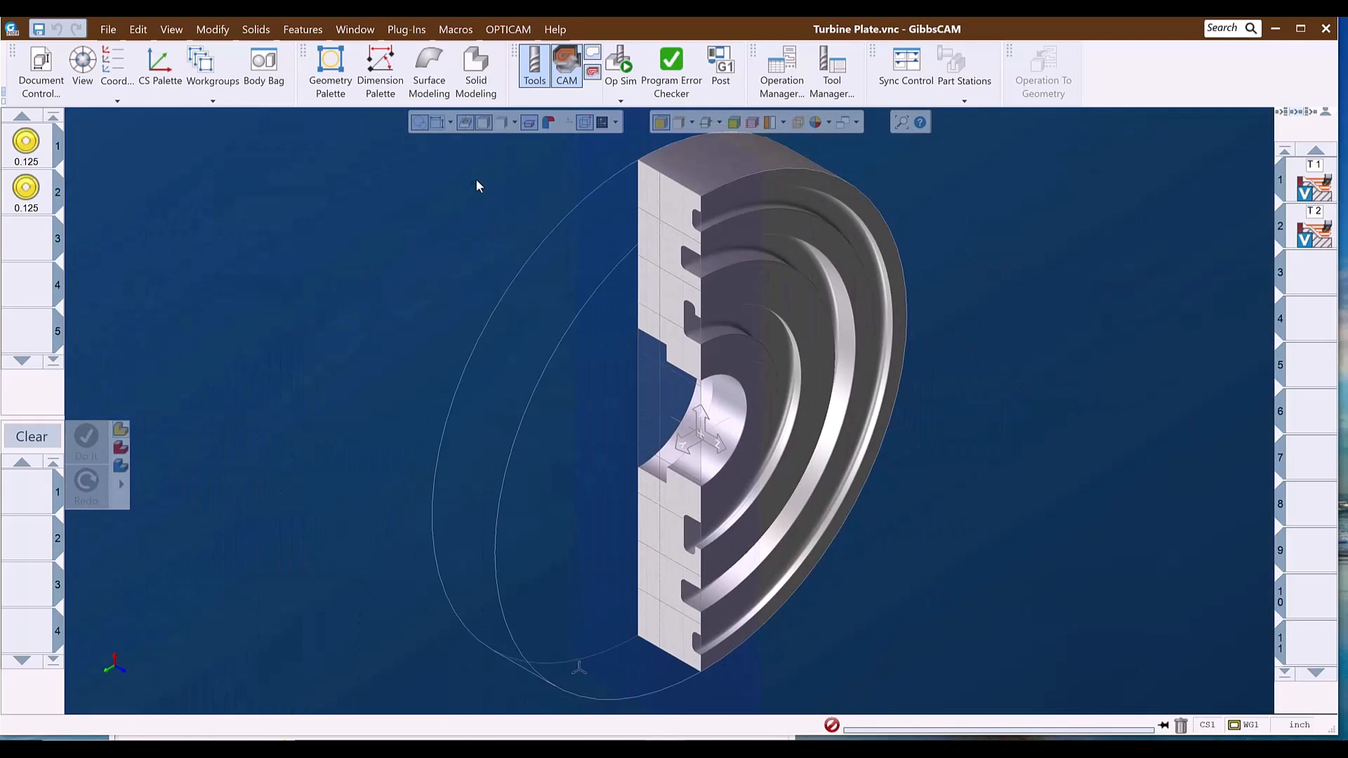
{"action": "left_click", "coordinate": [530, 124]}
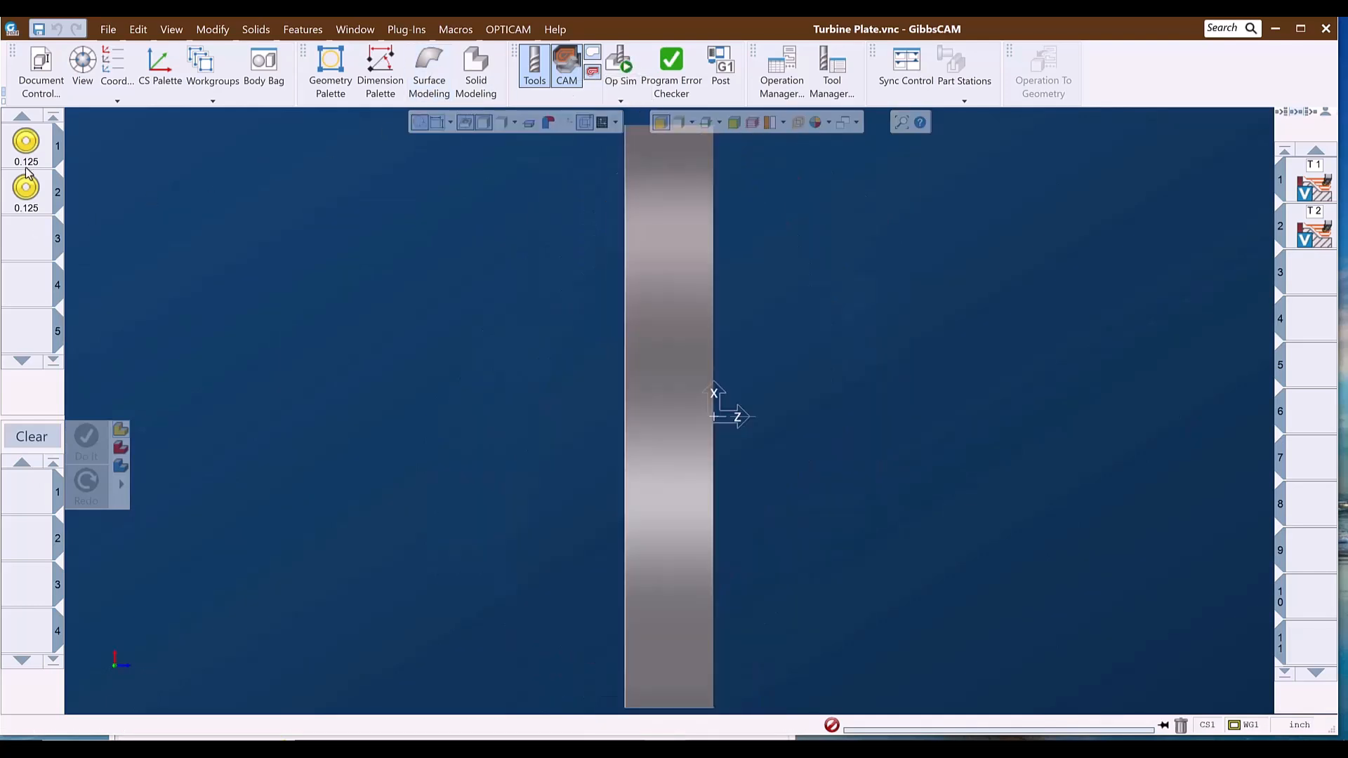
Create a VoluTurn process with the first 0.125 tool and set the clearance value below the exit diameter to 4
{"action": "left_click_drag", "start_coordinate": [26, 171], "coordinate": [33, 494]}
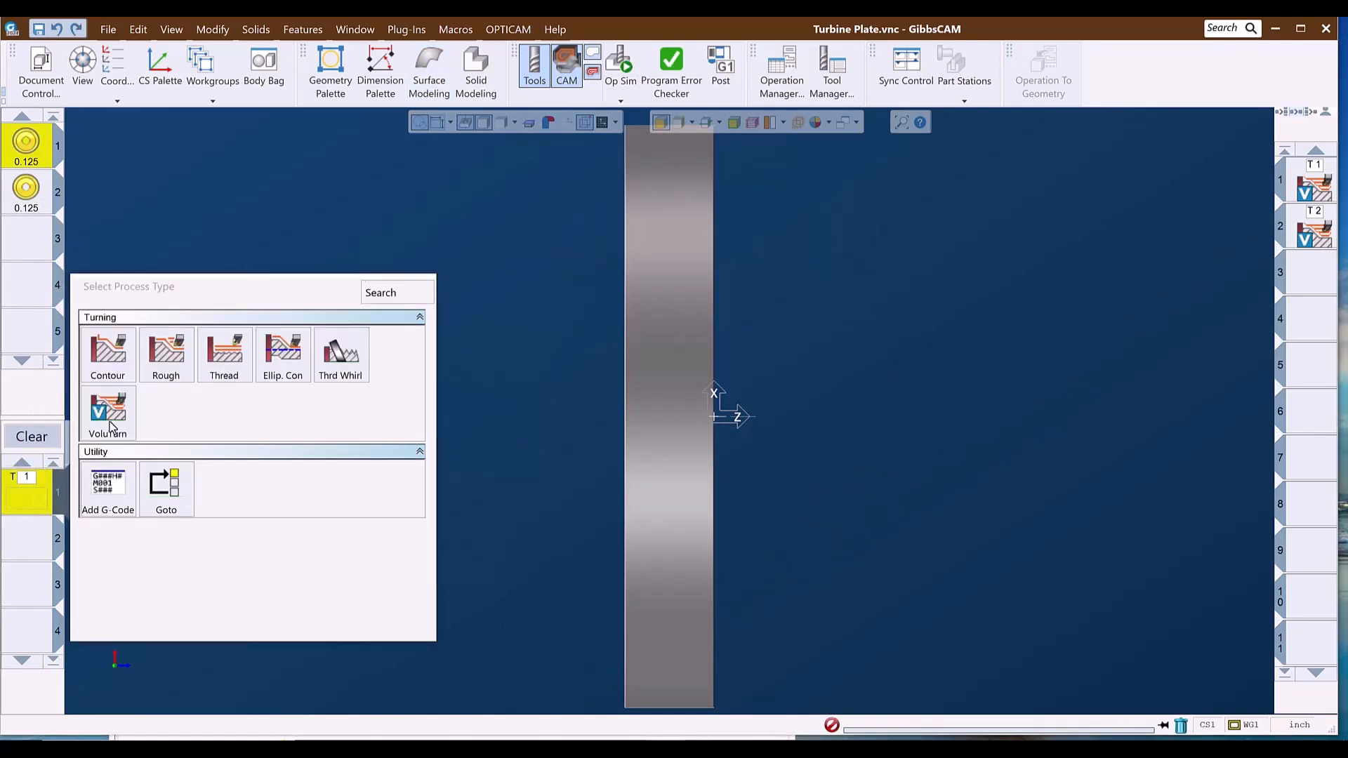
{"action": "left_click", "coordinate": [110, 425]}
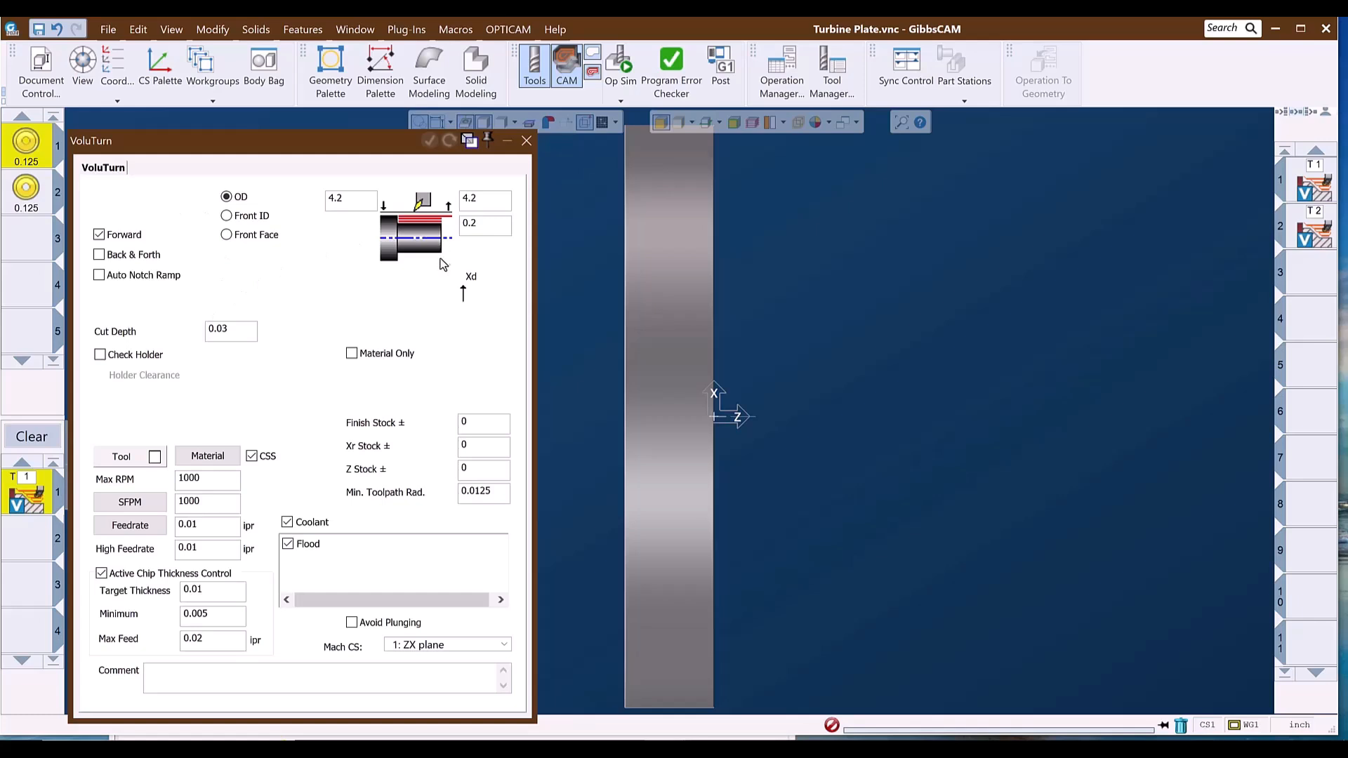
{"action": "double_click", "coordinate": [484, 228]}
{"action": "type", "text": "4"}
Try minimum toolpath radius values of 1 and .001 in the VoluTurn process and close its settings
{"action": "double_click", "coordinate": [497, 491]}
{"action": "type", "text": "1"}
{"action": "key", "text": "Tab"}
{"action": "left_click_drag", "start_coordinate": [495, 491], "coordinate": [445, 493]}
{"action": "type", "text": ".001"}
{"action": "key", "text": "Tab"}
{"action": "left_click_drag", "start_coordinate": [494, 493], "coordinate": [434, 498]}
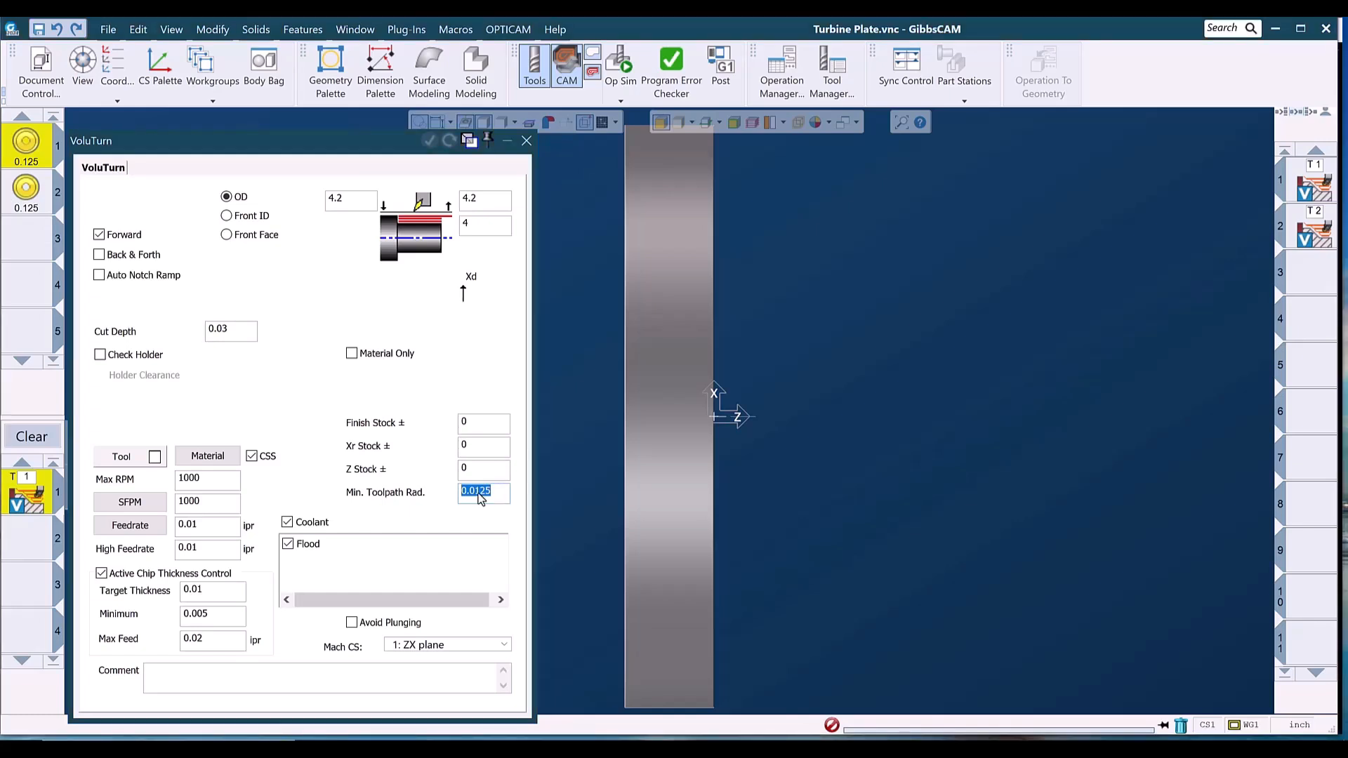
{"action": "left_click", "coordinate": [527, 141]}
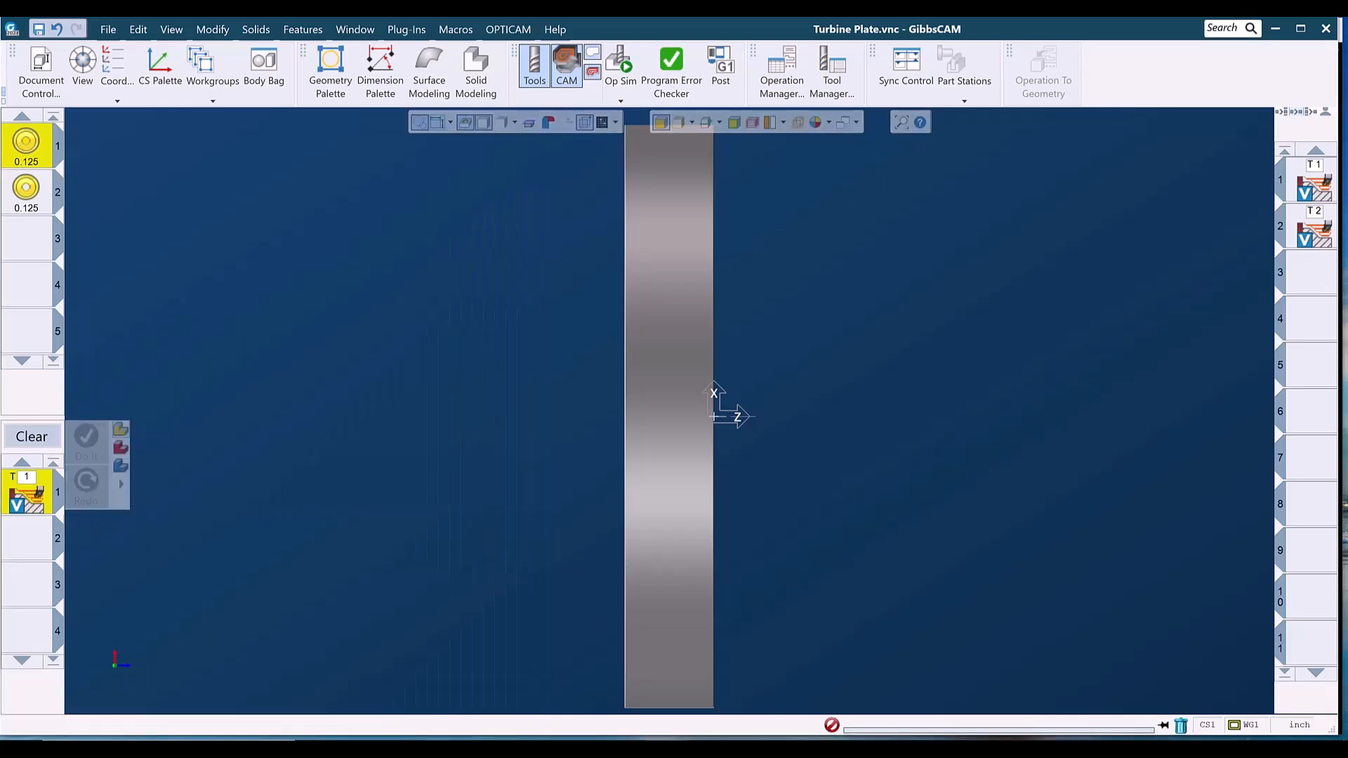
Switch to the Prime 1.vnc part, play the Op Sim rendering of its turning operations and close the simulation
{"action": "mouse_move", "coordinate": [666, 750]}
{"action": "left_click", "coordinate": [604, 674]}
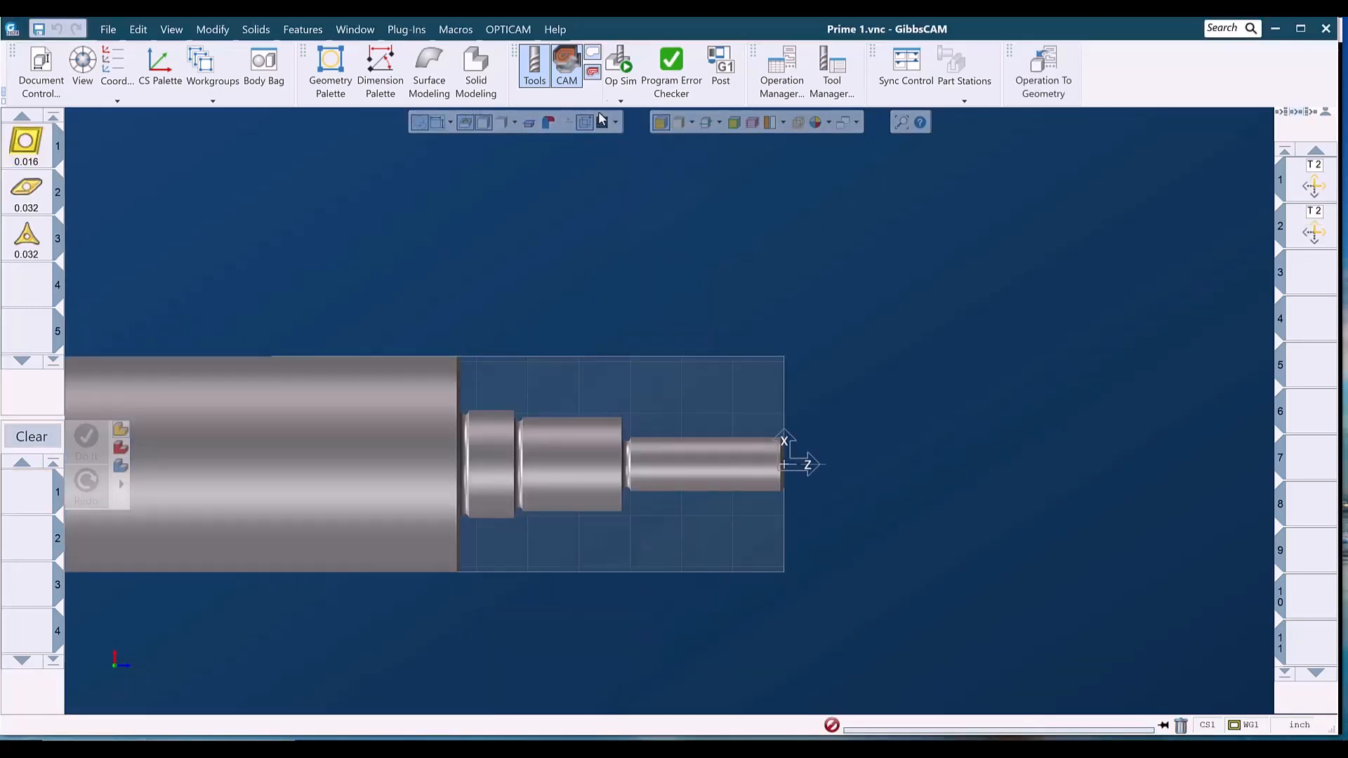
{"action": "left_click", "coordinate": [619, 61]}
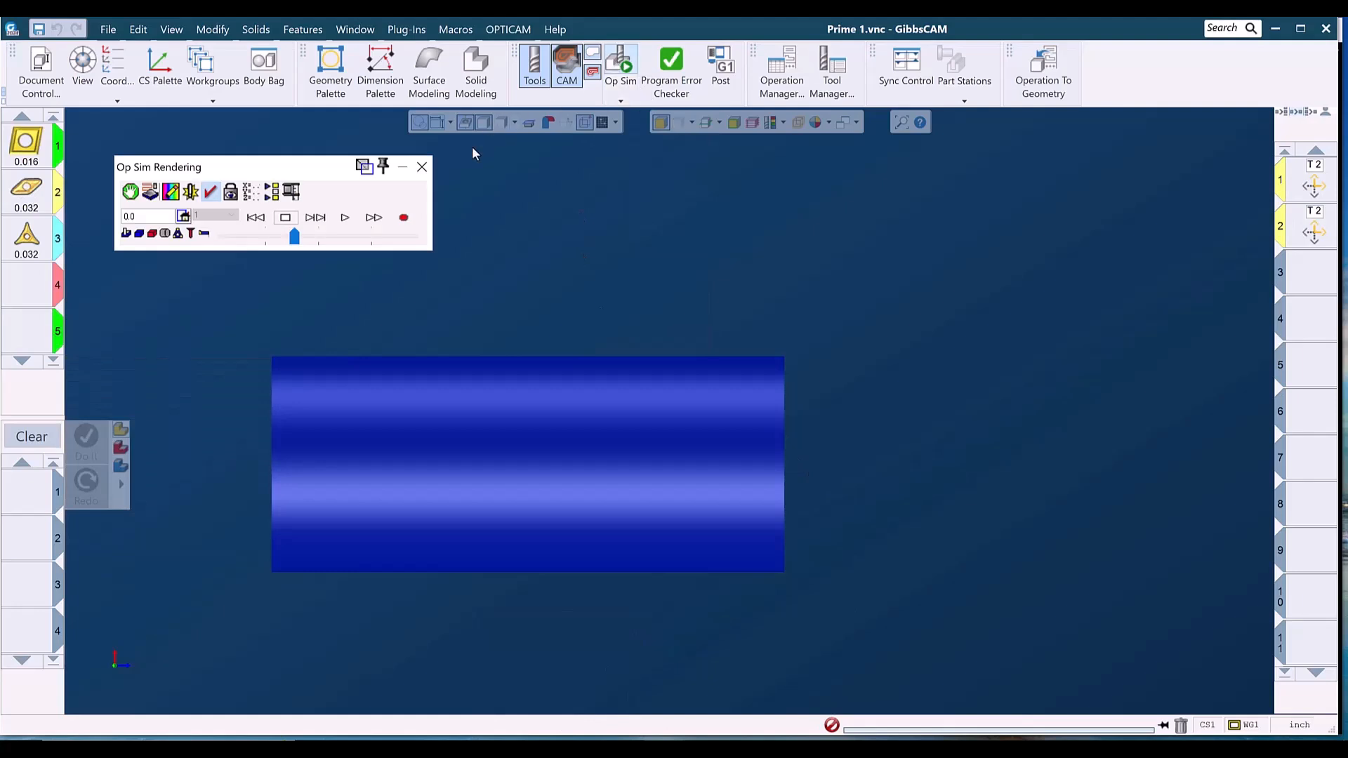
{"action": "left_click_drag", "start_coordinate": [177, 318], "coordinate": [965, 639]}
{"action": "left_click", "coordinate": [344, 218]}
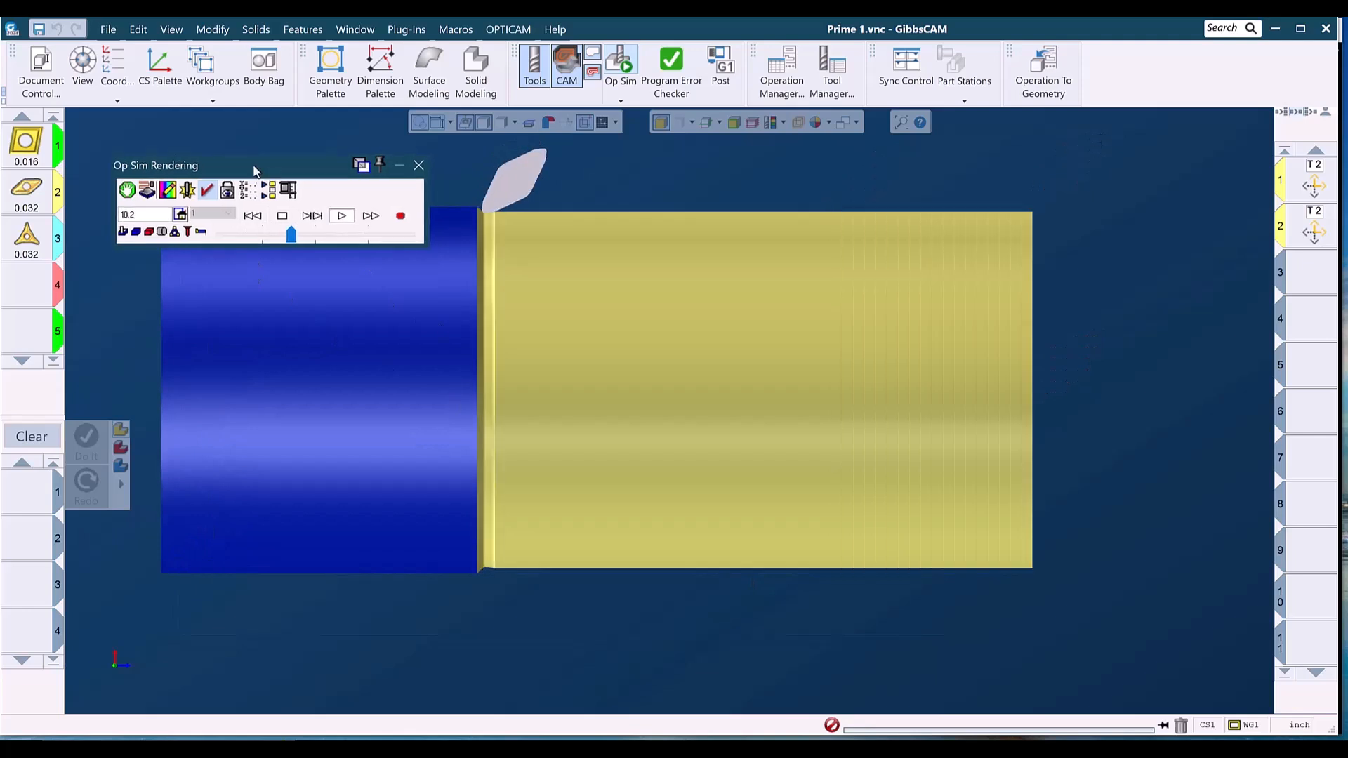
{"action": "left_click_drag", "start_coordinate": [272, 174], "coordinate": [216, 127]}
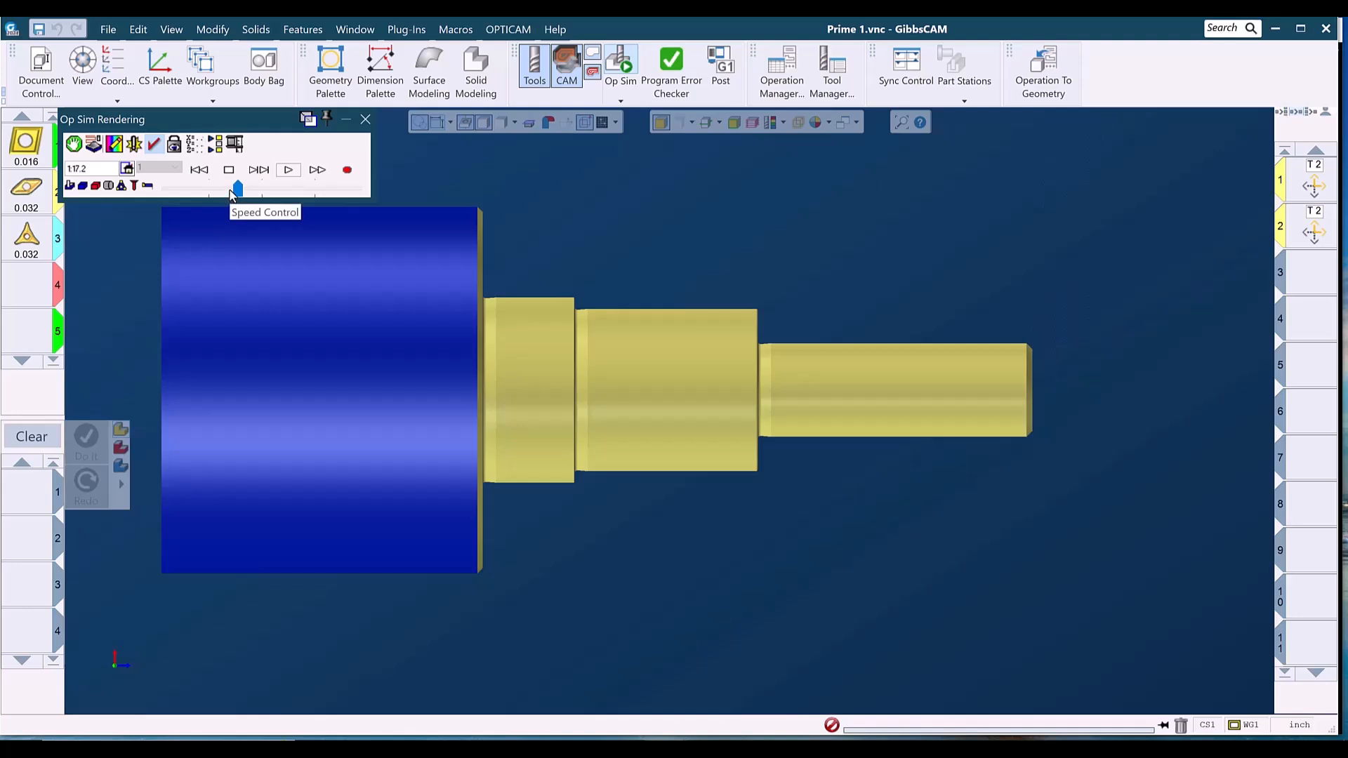
{"action": "left_click", "coordinate": [364, 121]}
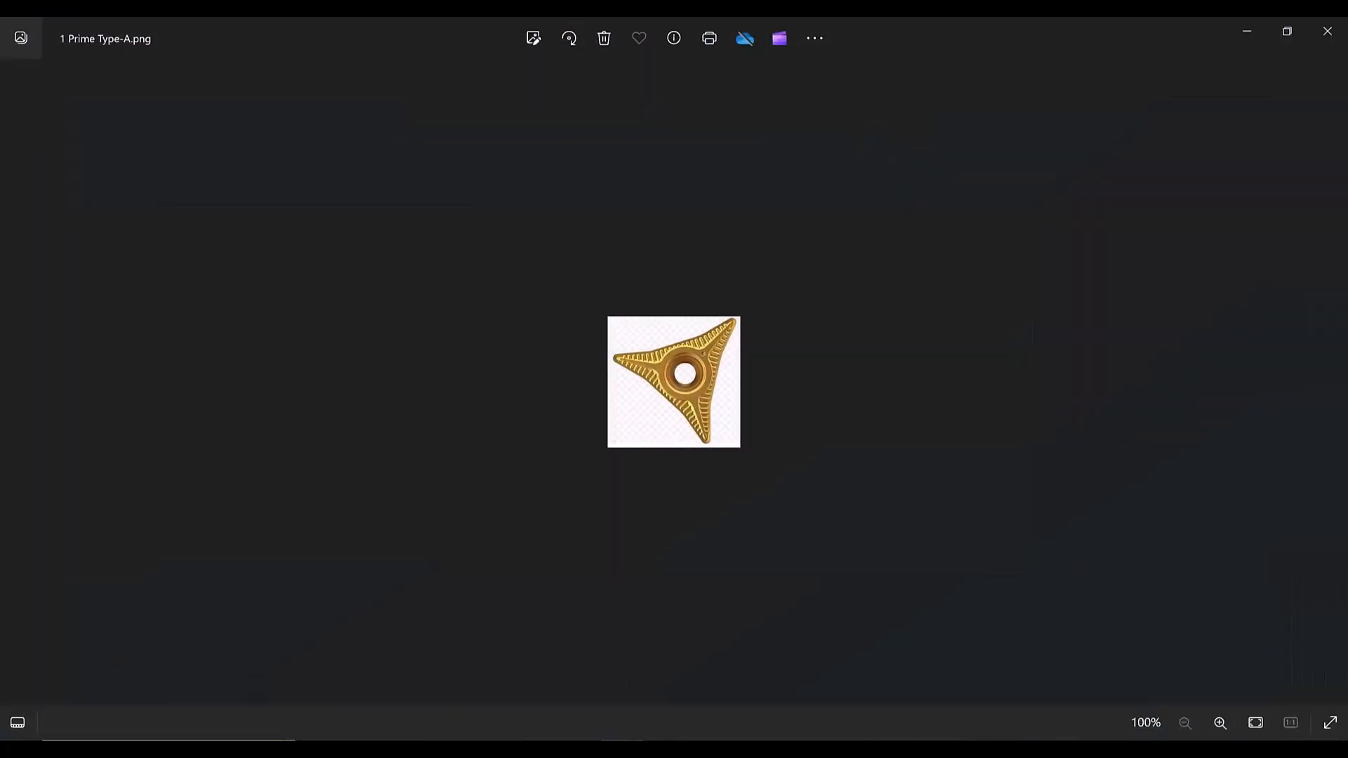
In the Photos viewer, examine the Prime Type-A and Prime Type-B turning insert images one after another
{"action": "scroll", "coordinate": [681, 399], "scroll_direction": "up", "scroll_amount": 2}
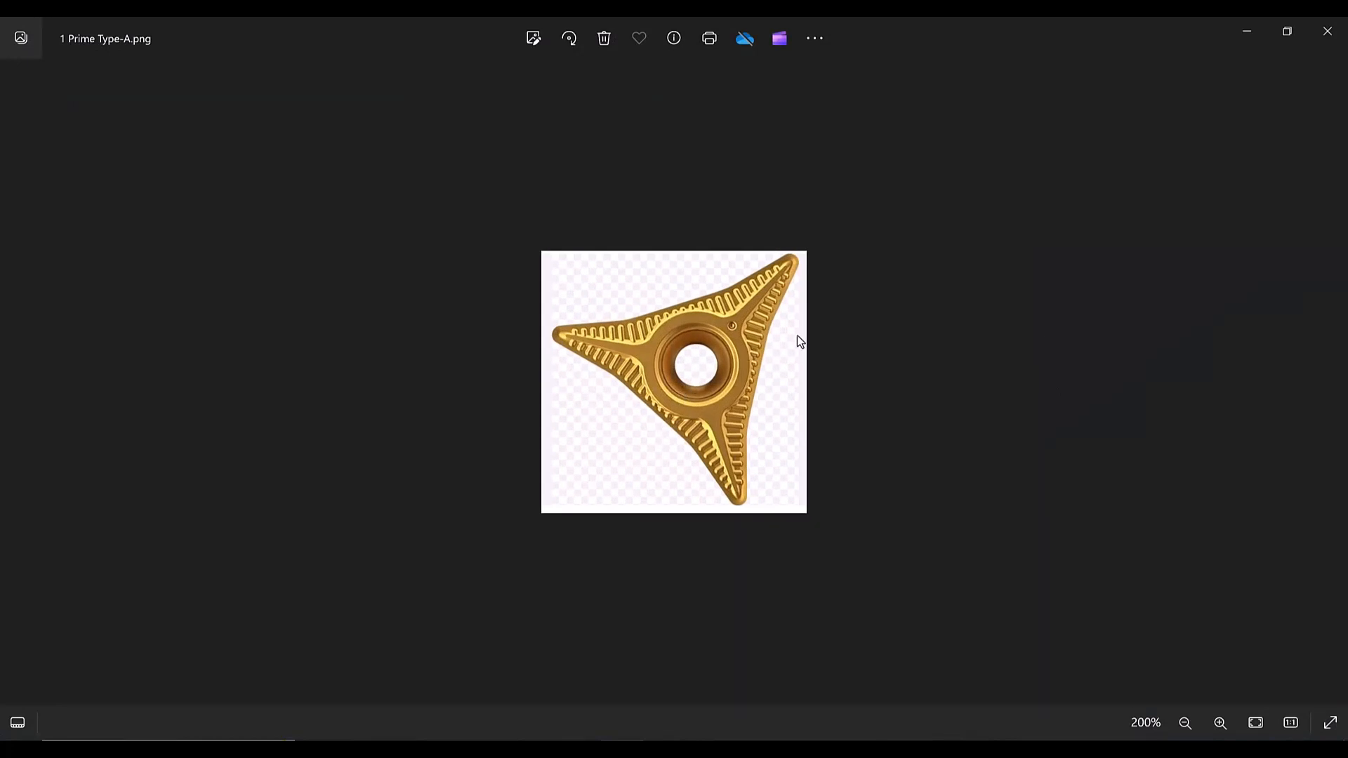
{"action": "mouse_move", "coordinate": [1333, 404]}
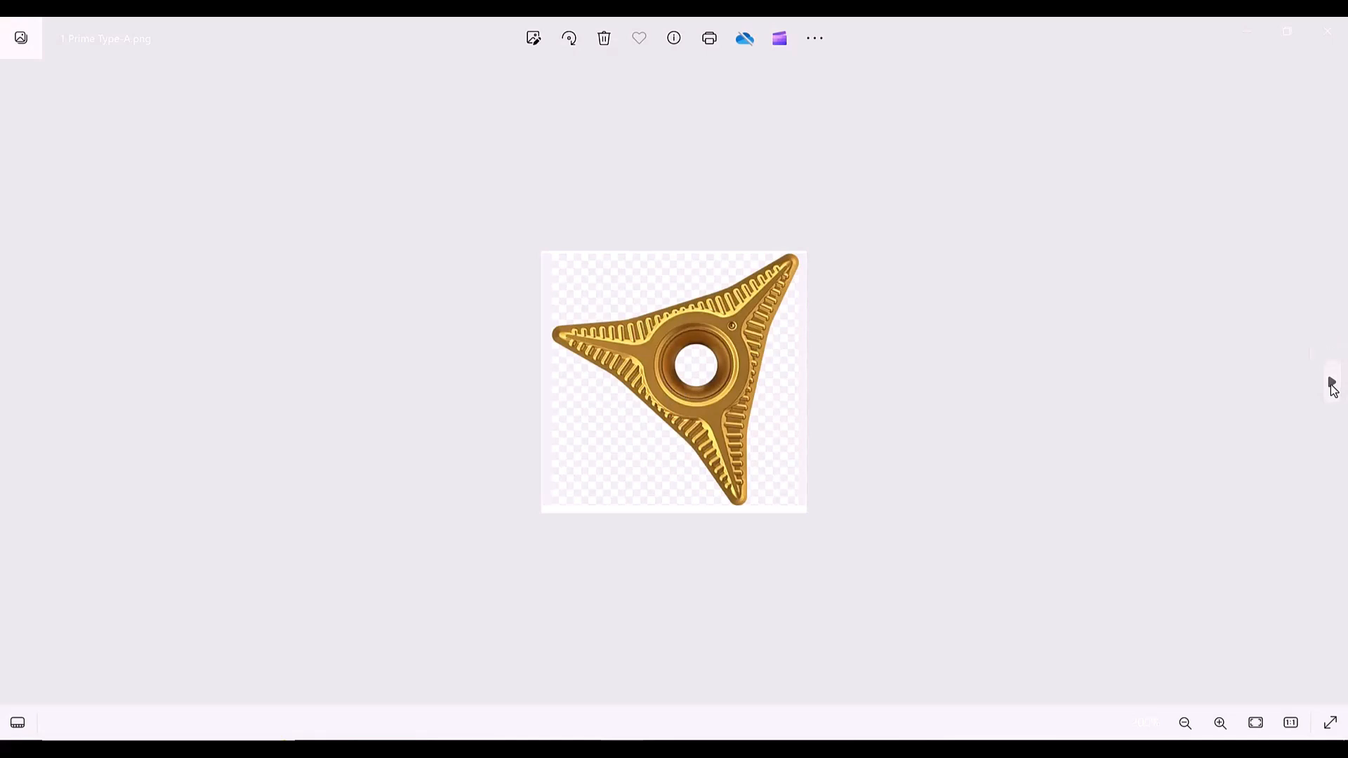
{"action": "left_click", "coordinate": [1333, 389]}
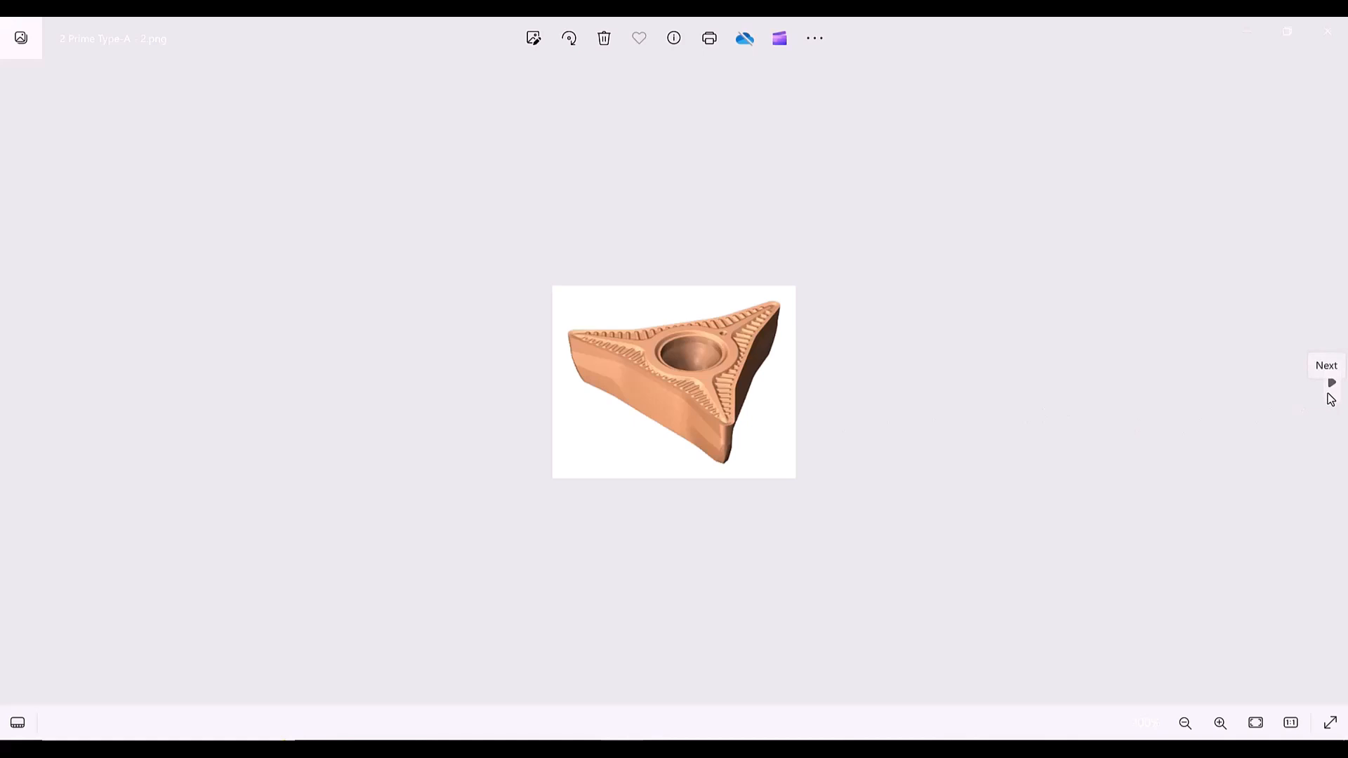
{"action": "left_click", "coordinate": [1331, 385]}
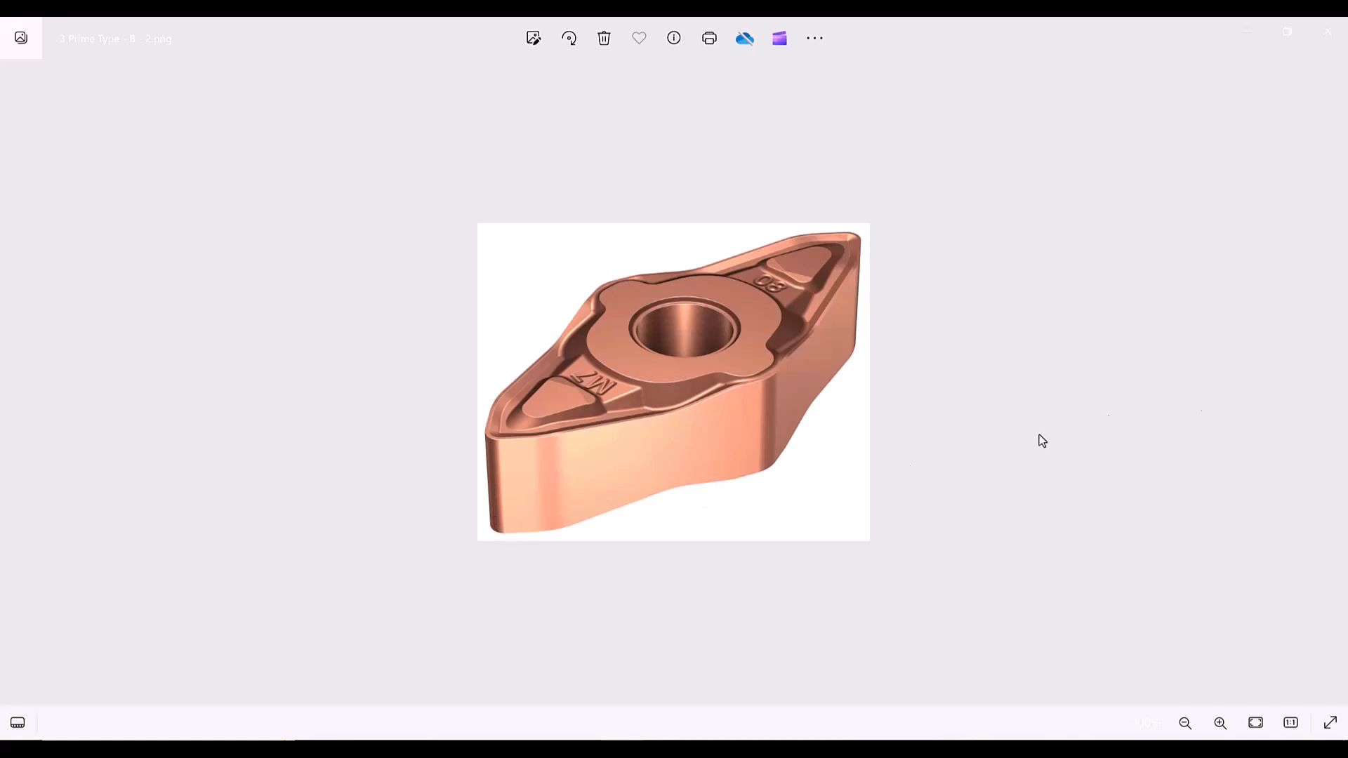
{"action": "left_click", "coordinate": [1330, 385]}
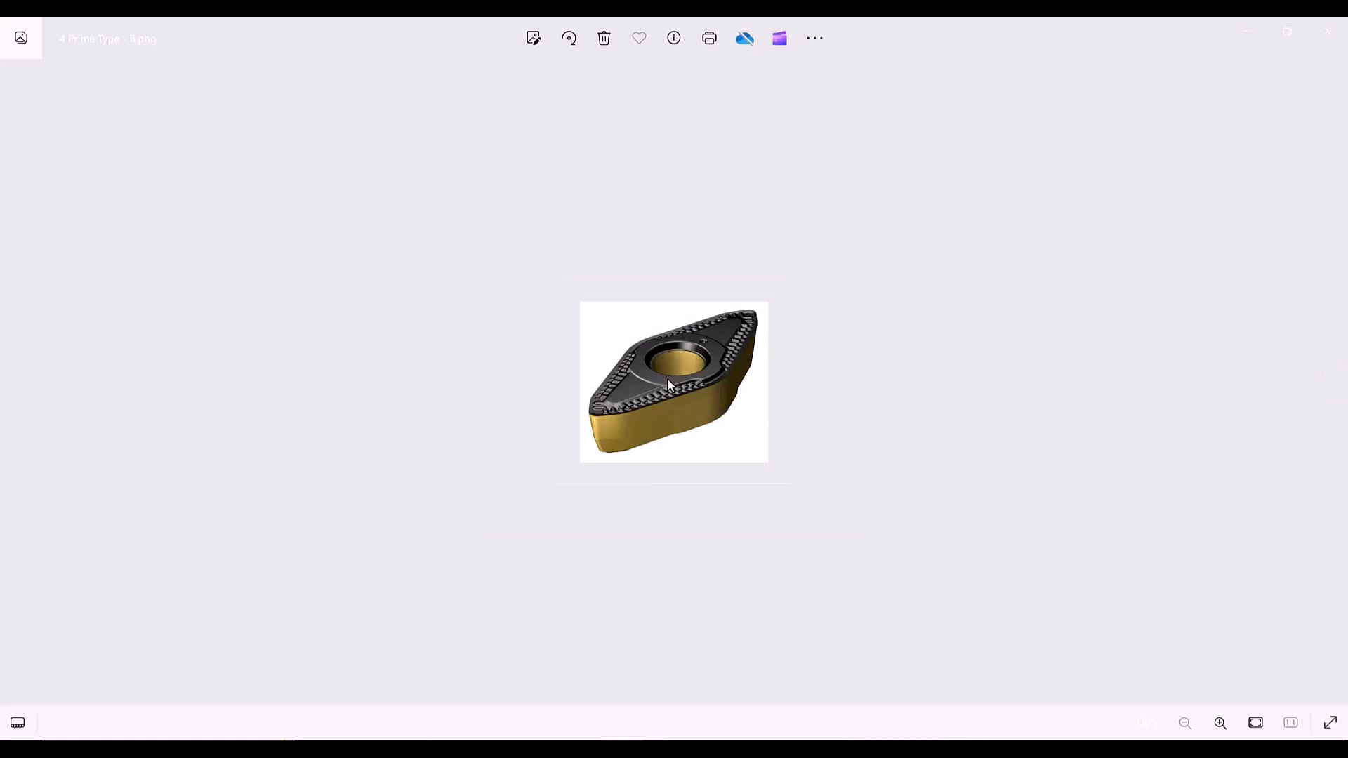
{"action": "scroll", "coordinate": [666, 382], "scroll_direction": "up", "scroll_amount": 2}
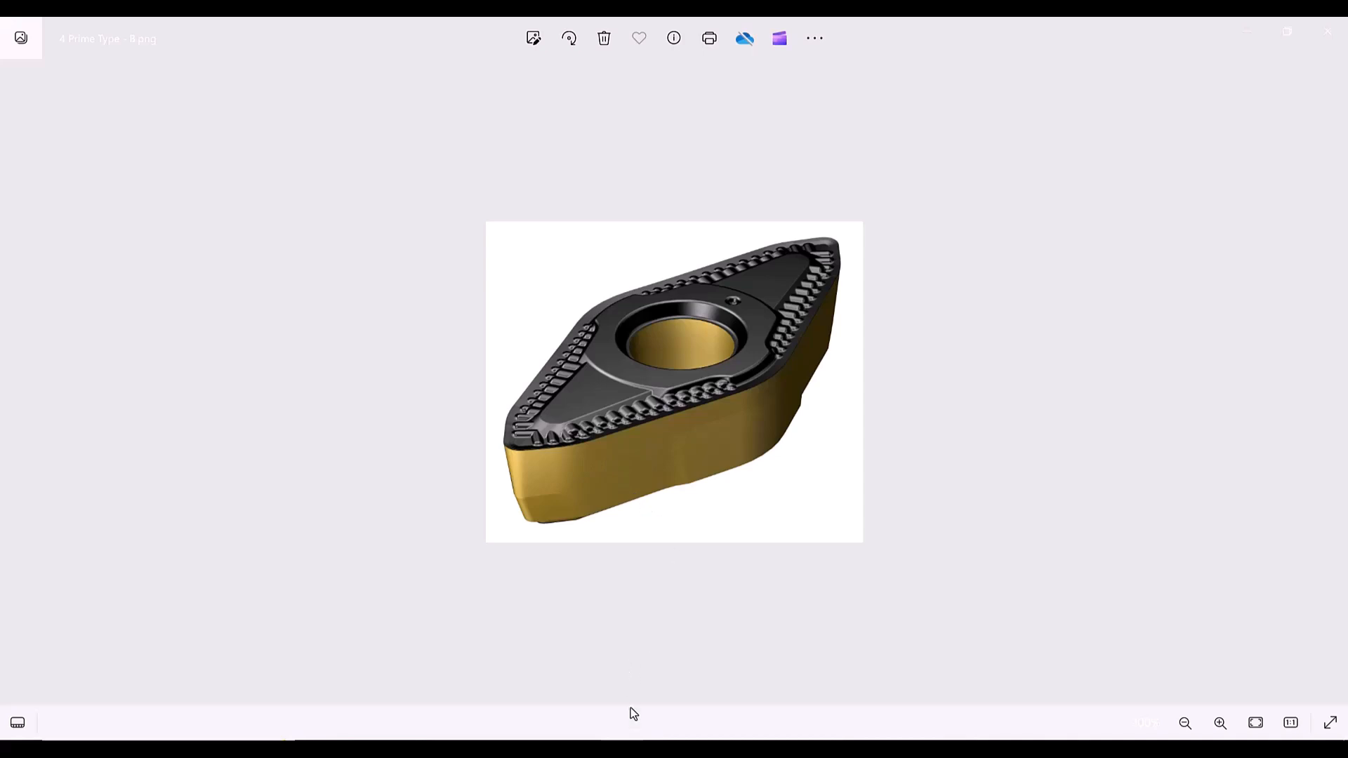
Switch to Prime 1.vnc, replay the Op Sim rendering from the start, examine the insert entering the stock near the shoulder, and close the simulation
{"action": "mouse_move", "coordinate": [668, 749]}
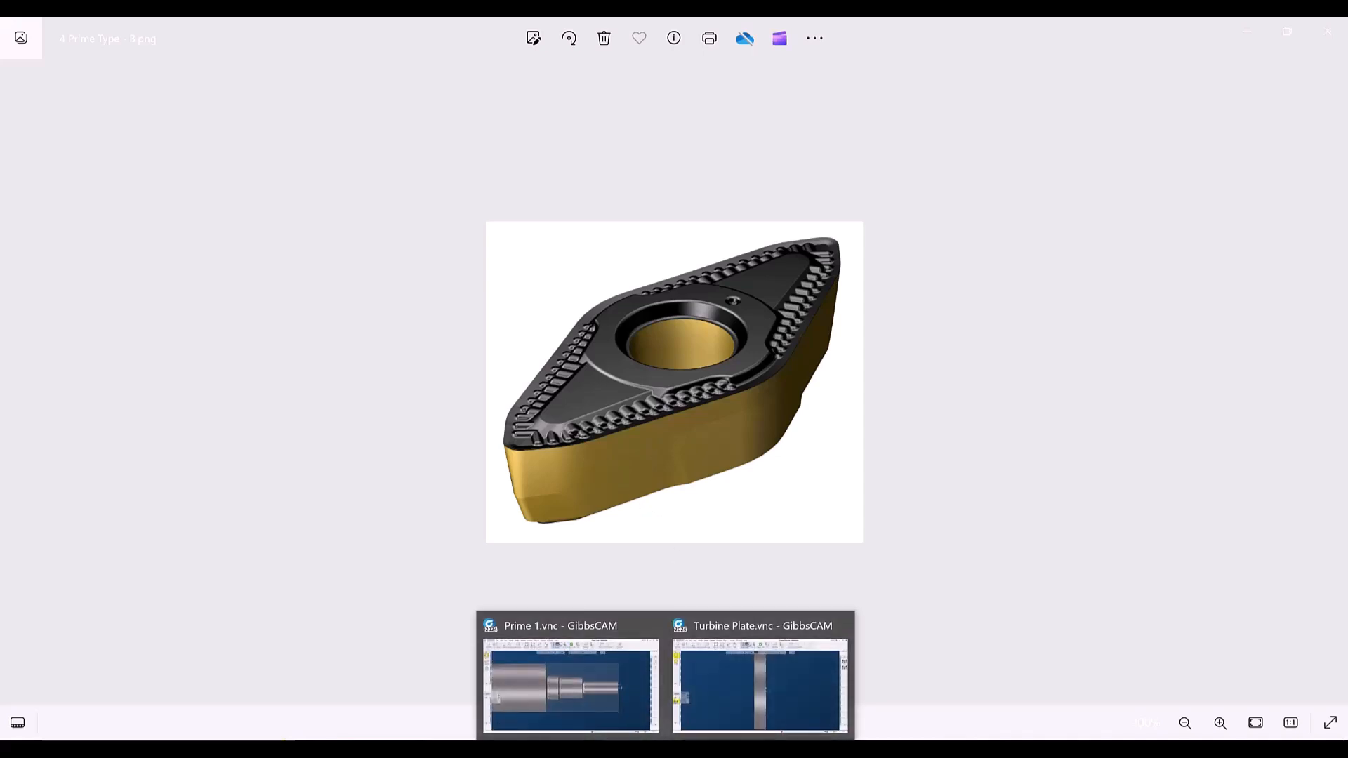
{"action": "left_click", "coordinate": [584, 695]}
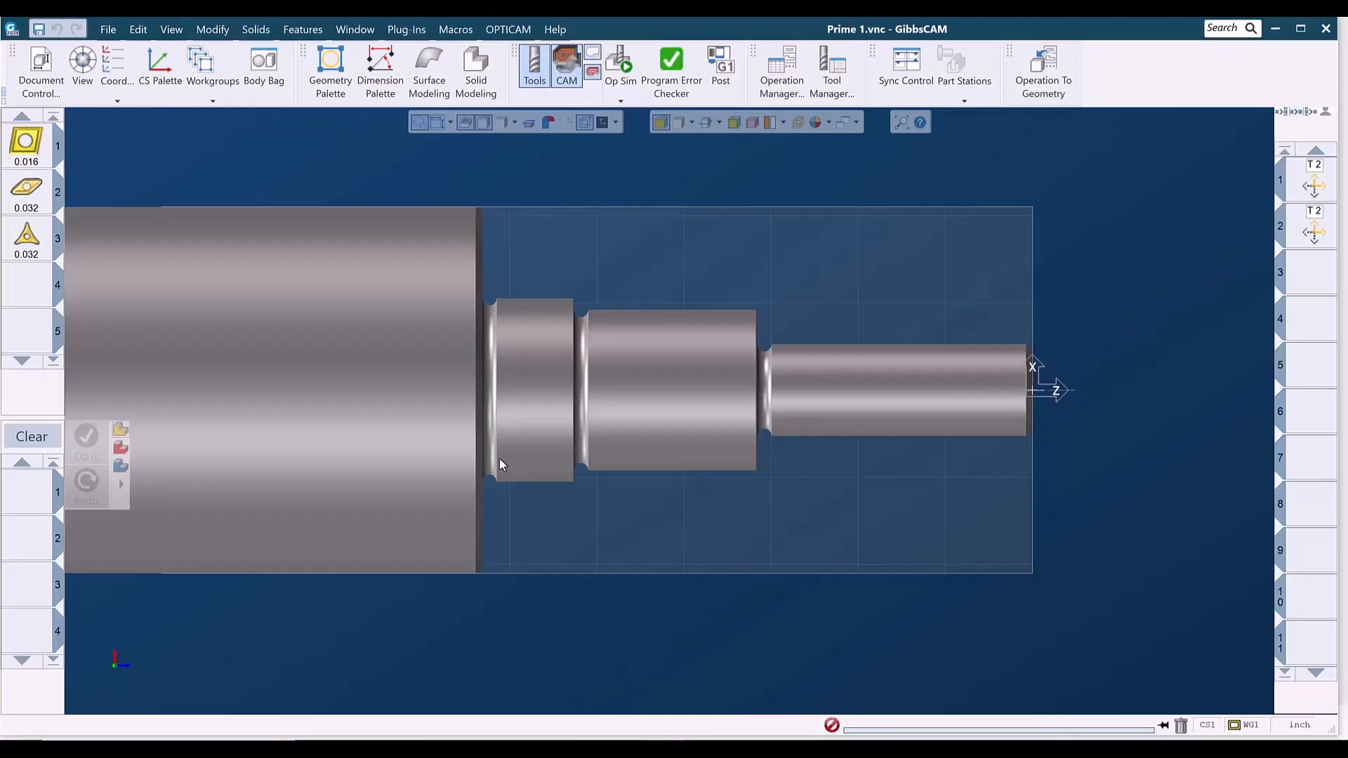
{"action": "left_click", "coordinate": [621, 62]}
{"action": "left_click", "coordinate": [199, 170]}
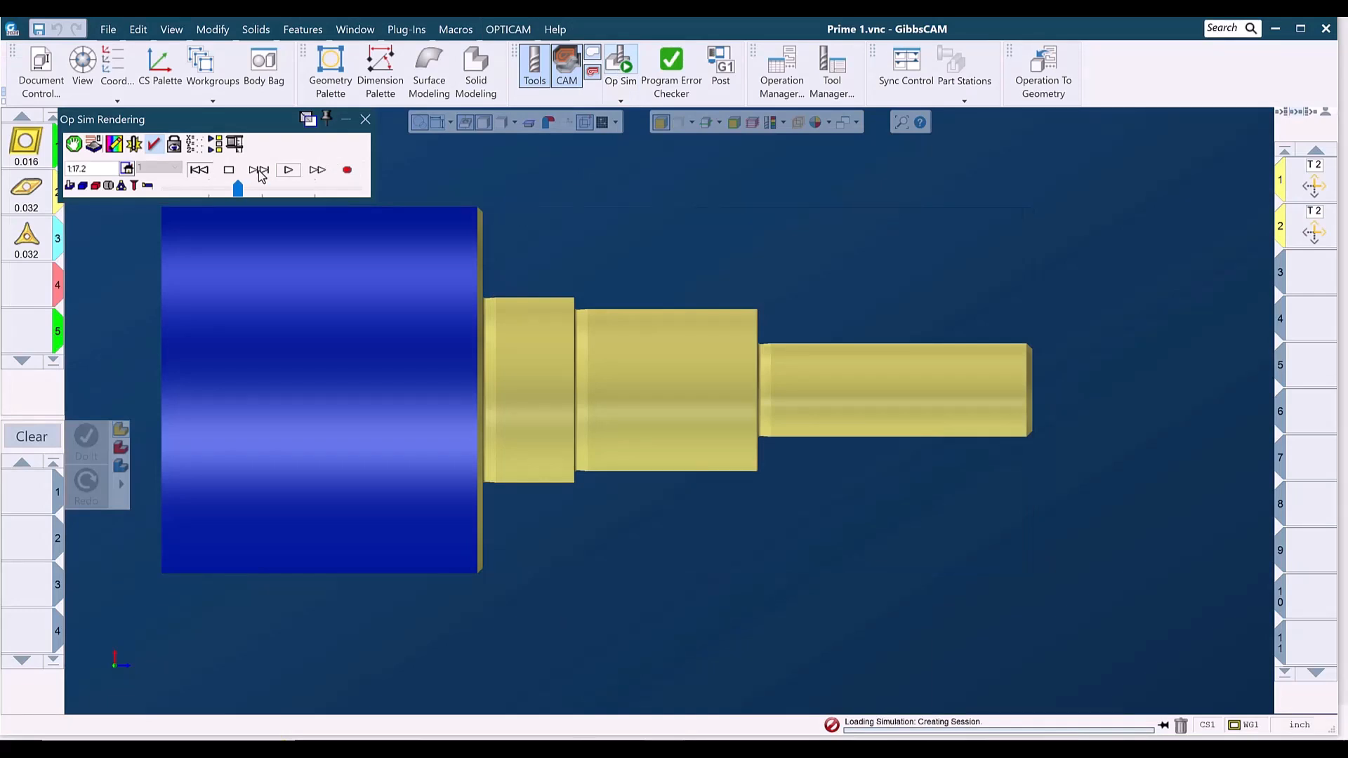
{"action": "left_click", "coordinate": [289, 171]}
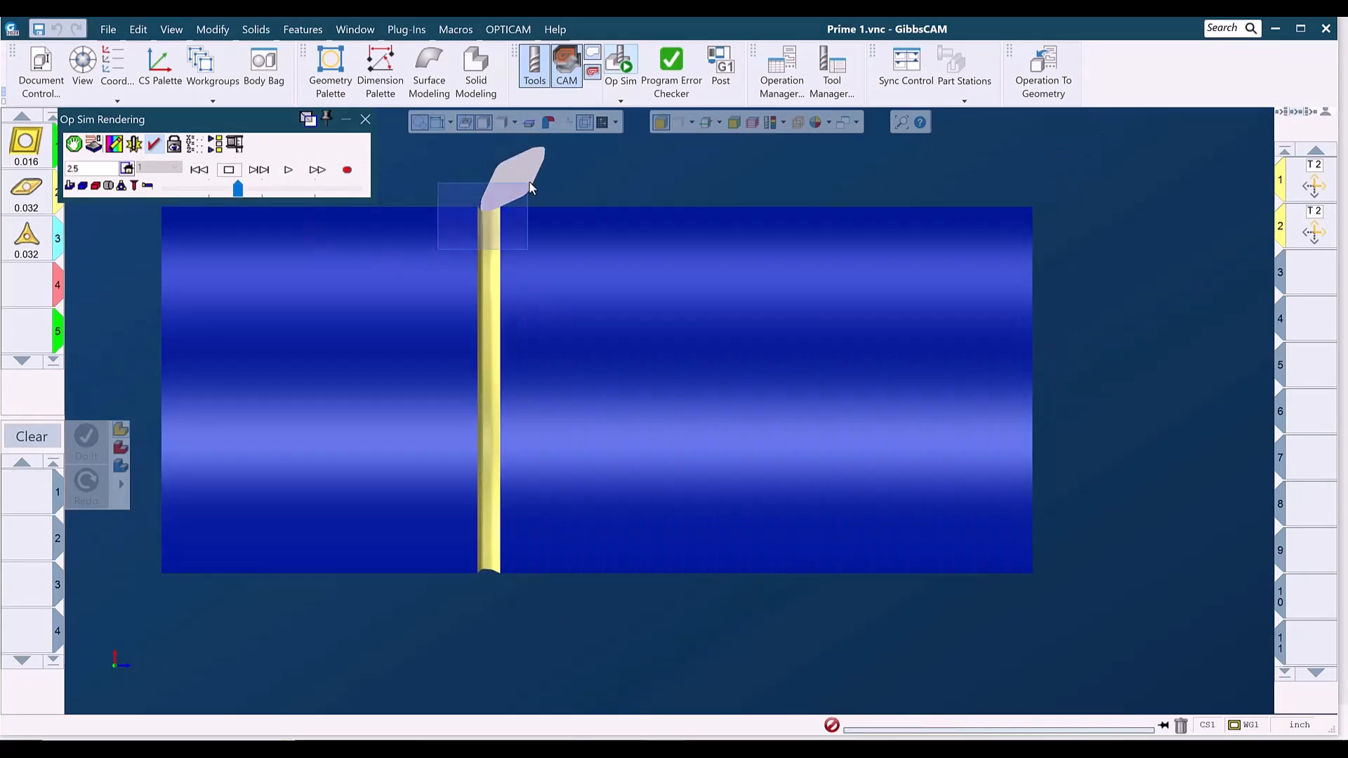
{"action": "scroll", "coordinate": [477, 204], "scroll_direction": "up", "scroll_amount": 8}
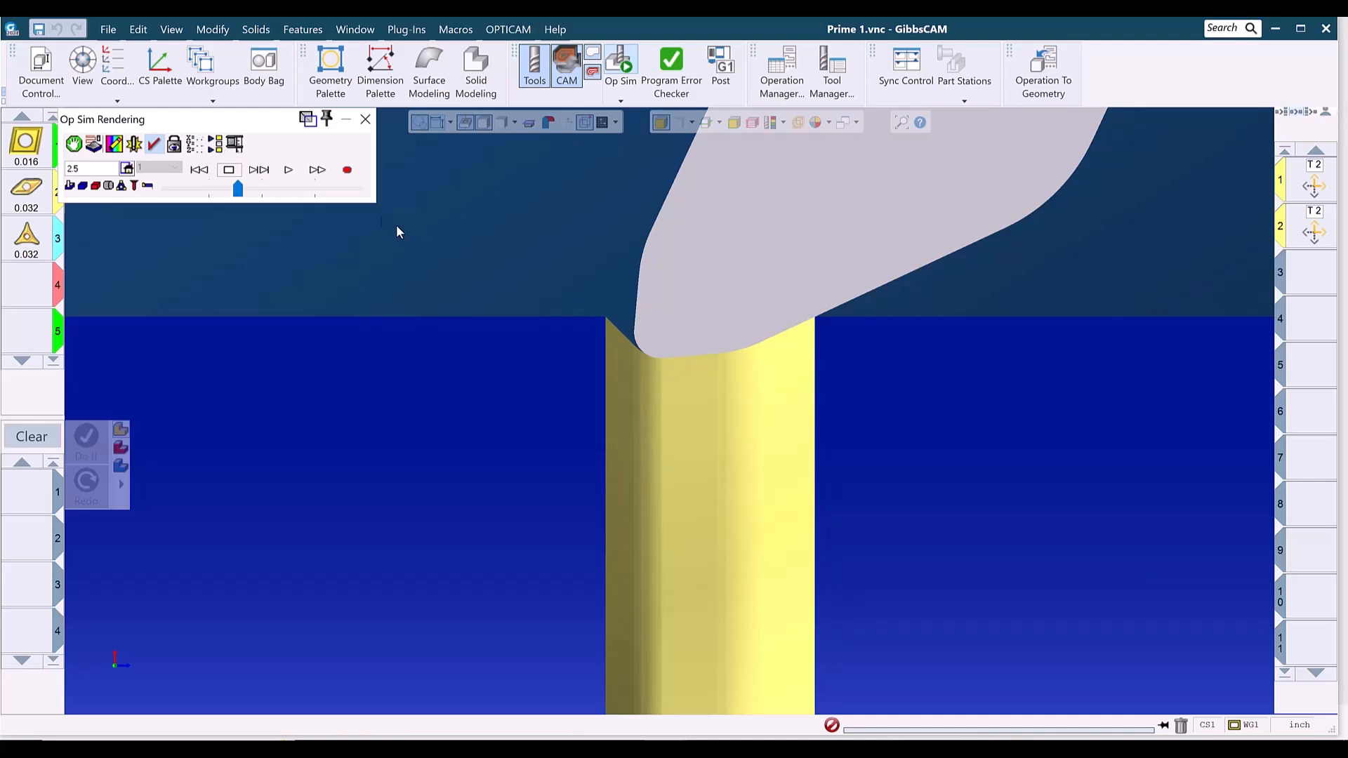
{"action": "left_click", "coordinate": [364, 121]}
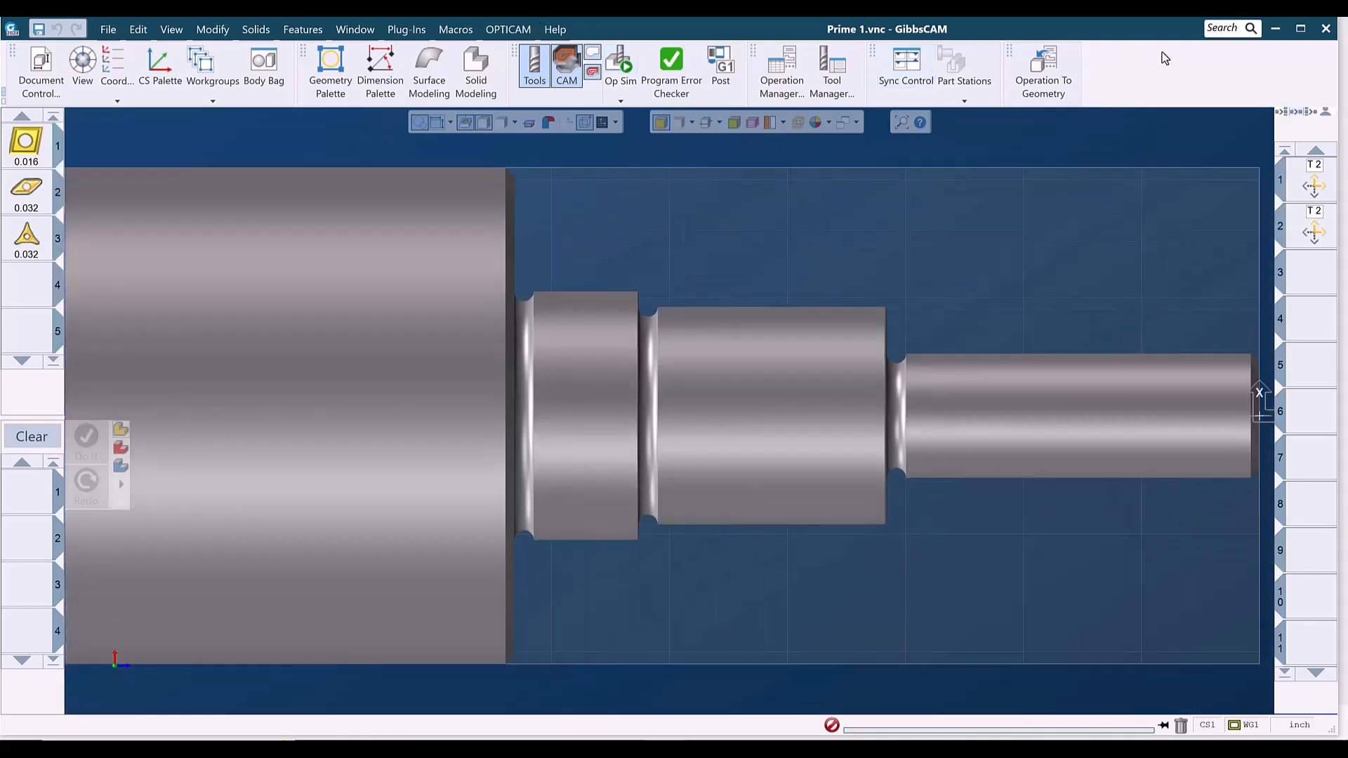
Open the second operation's PrimeTurning process, enable Forward cutting, redo the toolpath and close the process settings
{"action": "double_click", "coordinate": [1313, 228]}
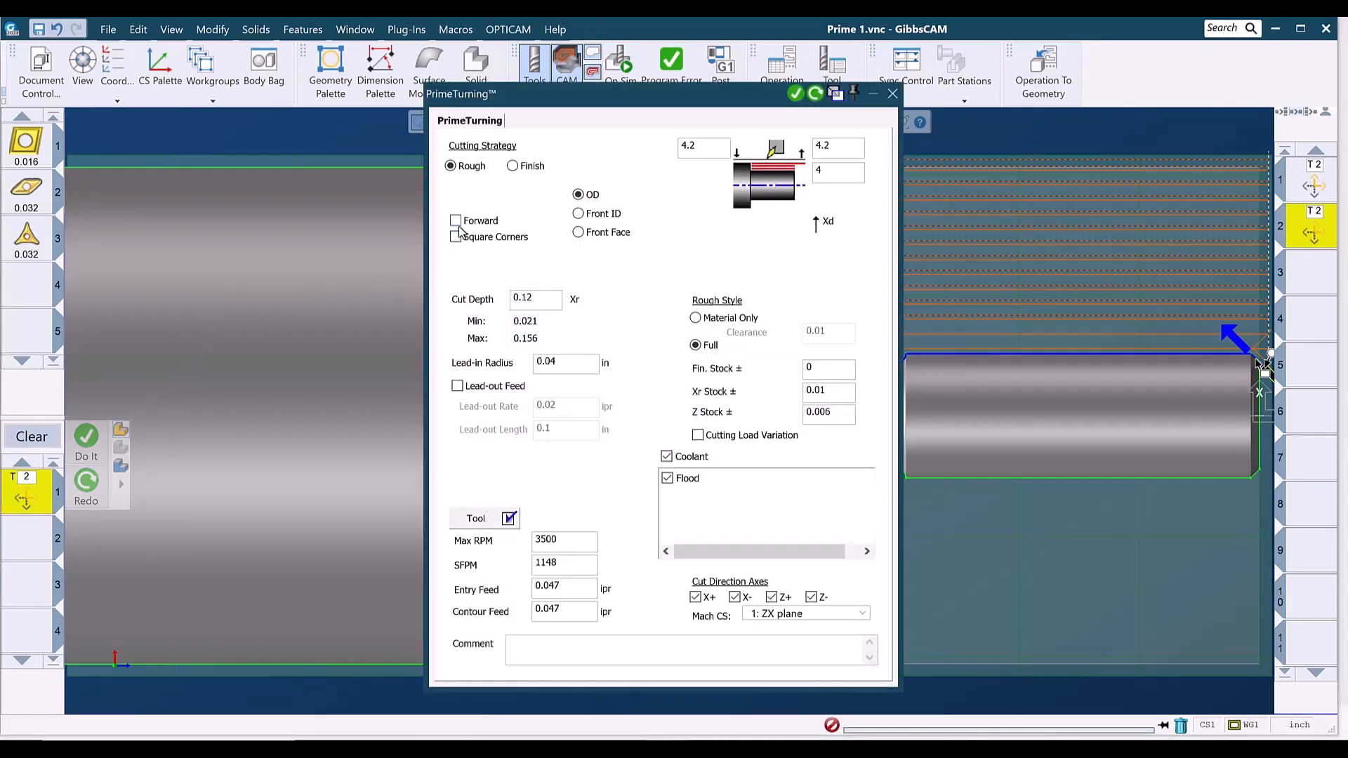
{"action": "left_click", "coordinate": [458, 223]}
{"action": "left_click", "coordinate": [814, 94]}
{"action": "left_click", "coordinate": [892, 93]}
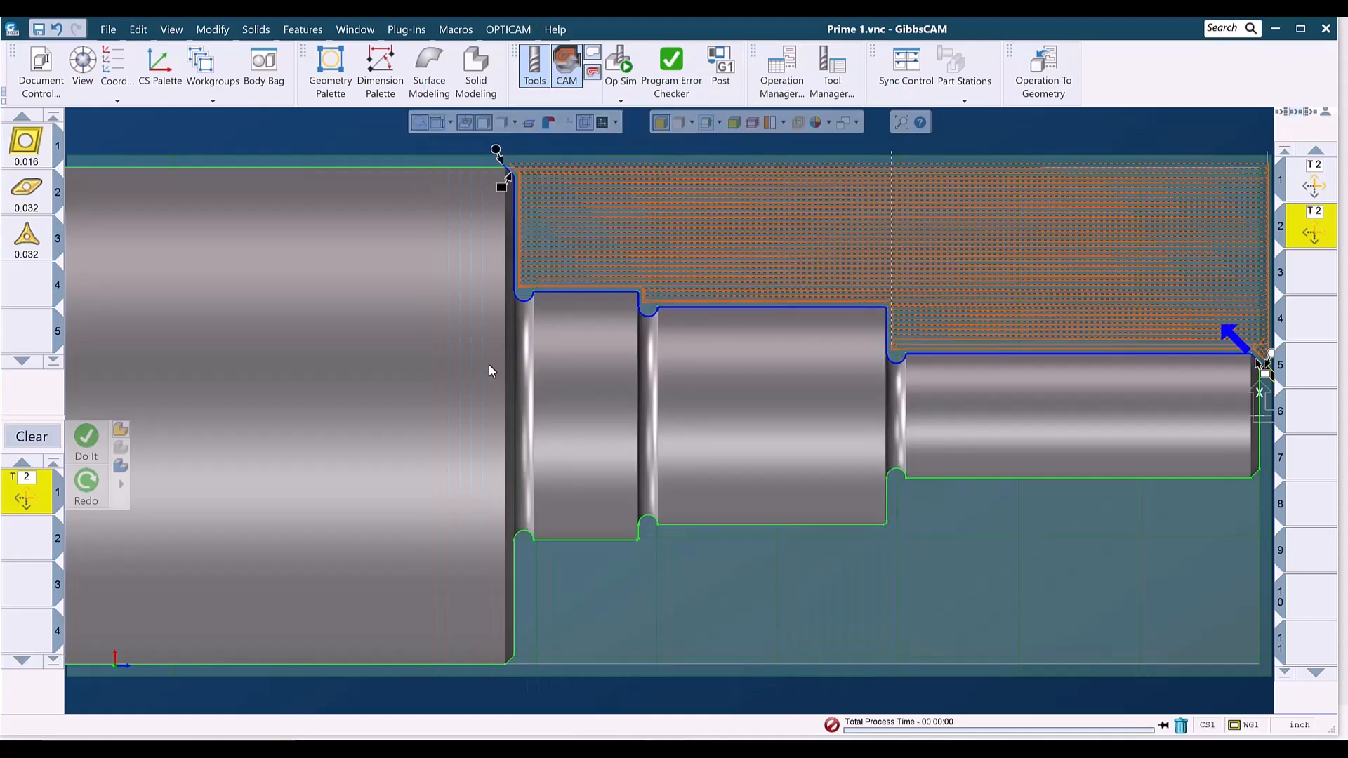
Play the Op Sim rendering of the forward toolpath, stop to examine the insert at the shoulder, and close the simulation
{"action": "left_click", "coordinate": [620, 62]}
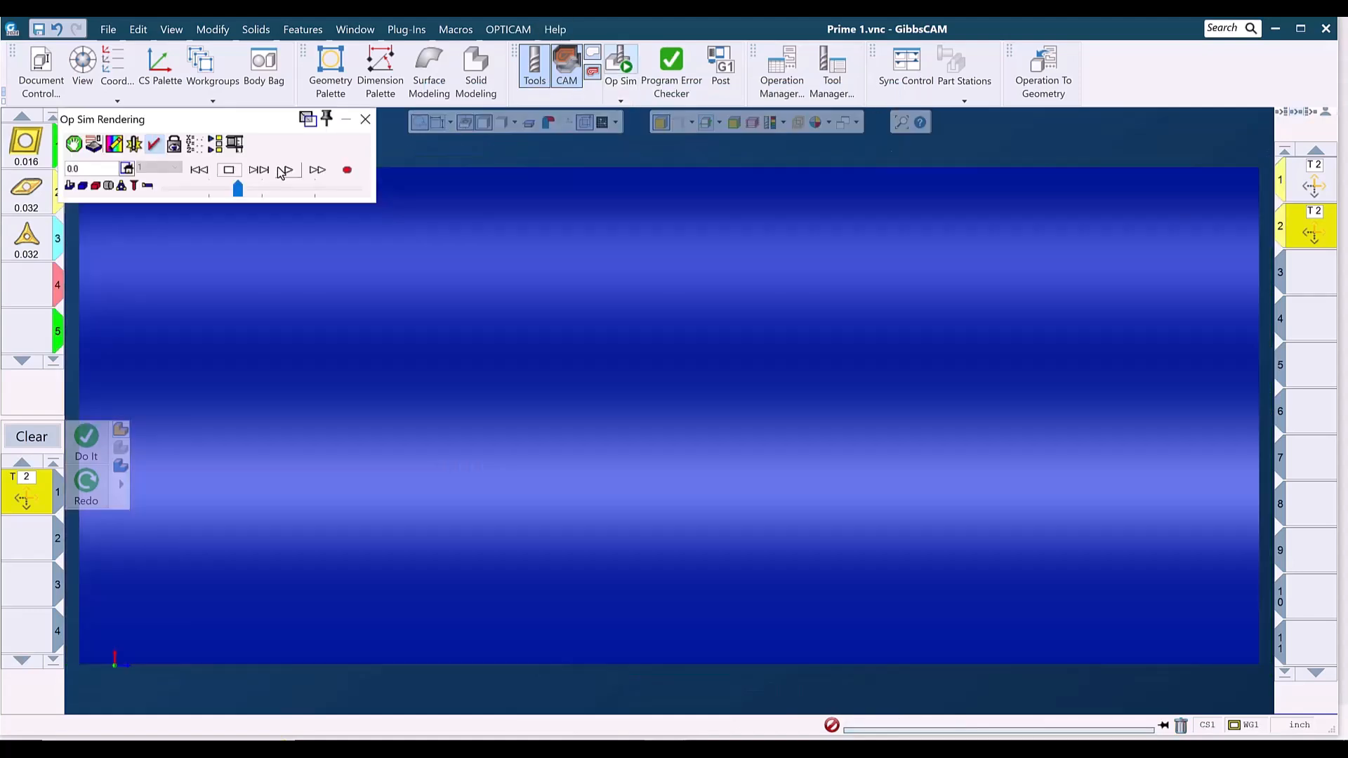
{"action": "left_click", "coordinate": [284, 170]}
{"action": "left_click", "coordinate": [229, 172]}
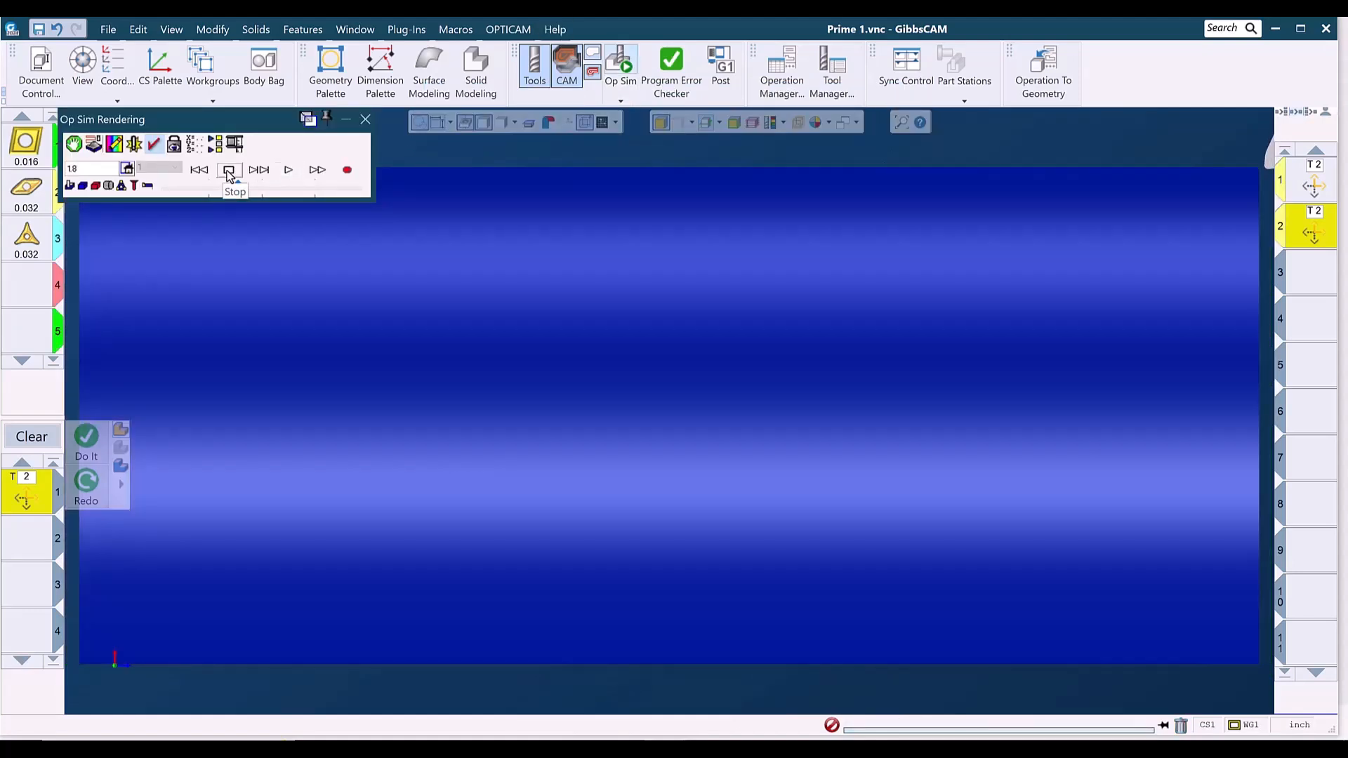
{"action": "left_click", "coordinate": [288, 170]}
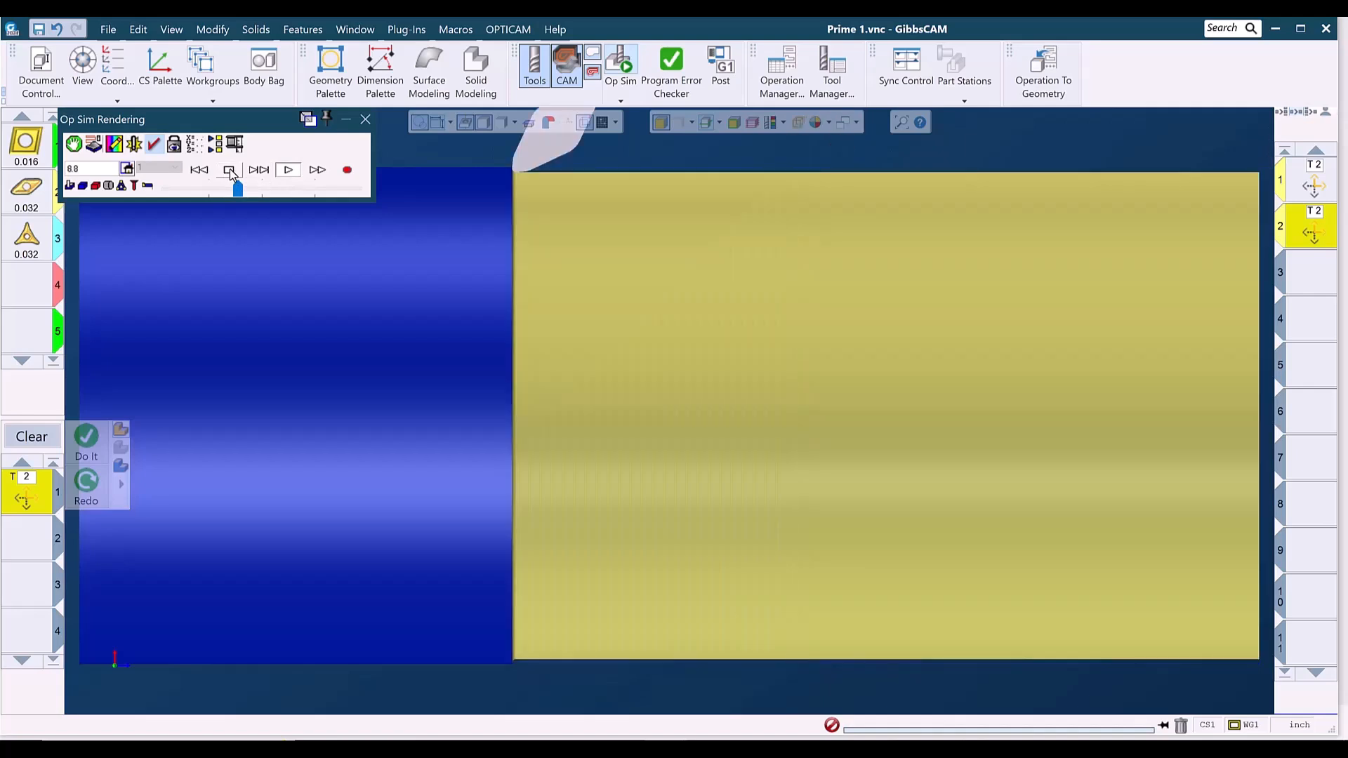
{"action": "scroll", "coordinate": [749, 352], "scroll_direction": "up", "scroll_amount": 3}
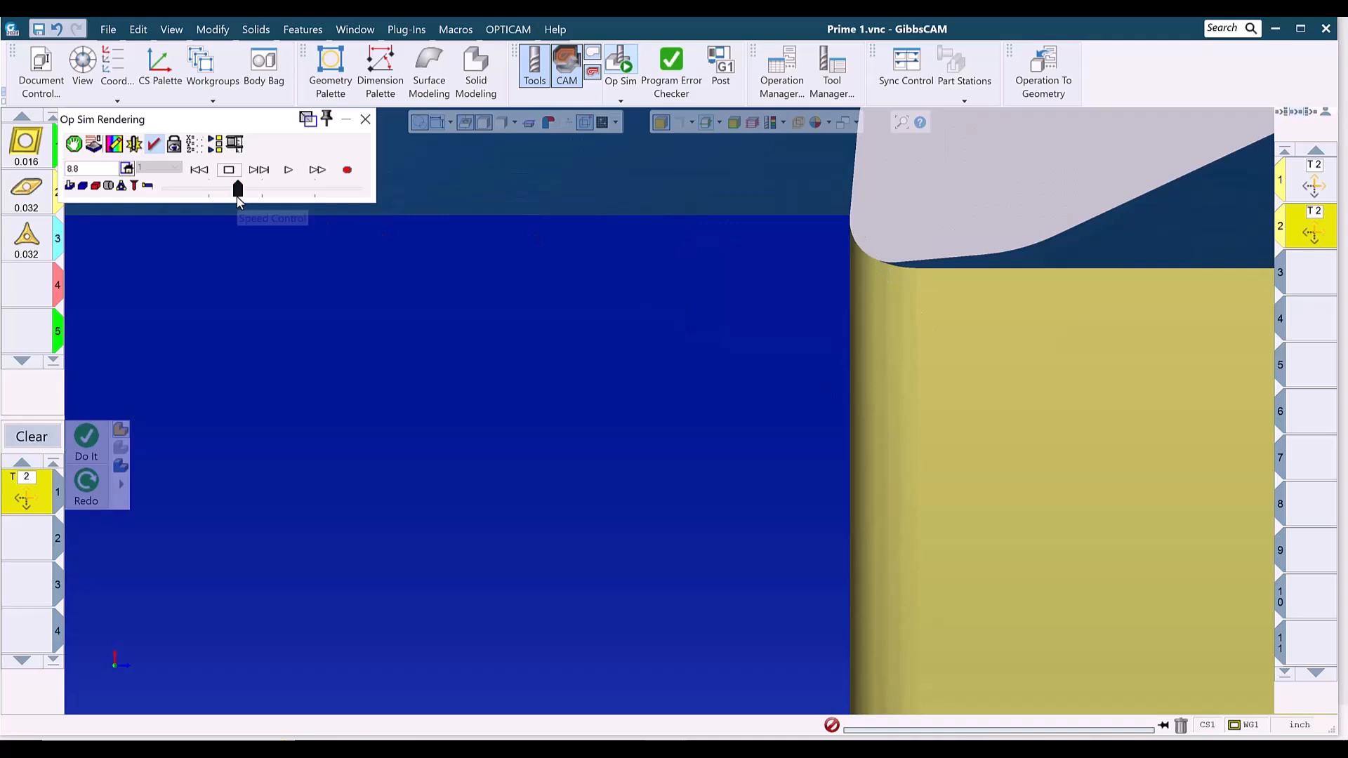
{"action": "scroll", "coordinate": [369, 352], "scroll_direction": "down", "scroll_amount": 3}
{"action": "scroll", "coordinate": [370, 355], "scroll_direction": "down", "scroll_amount": 2}
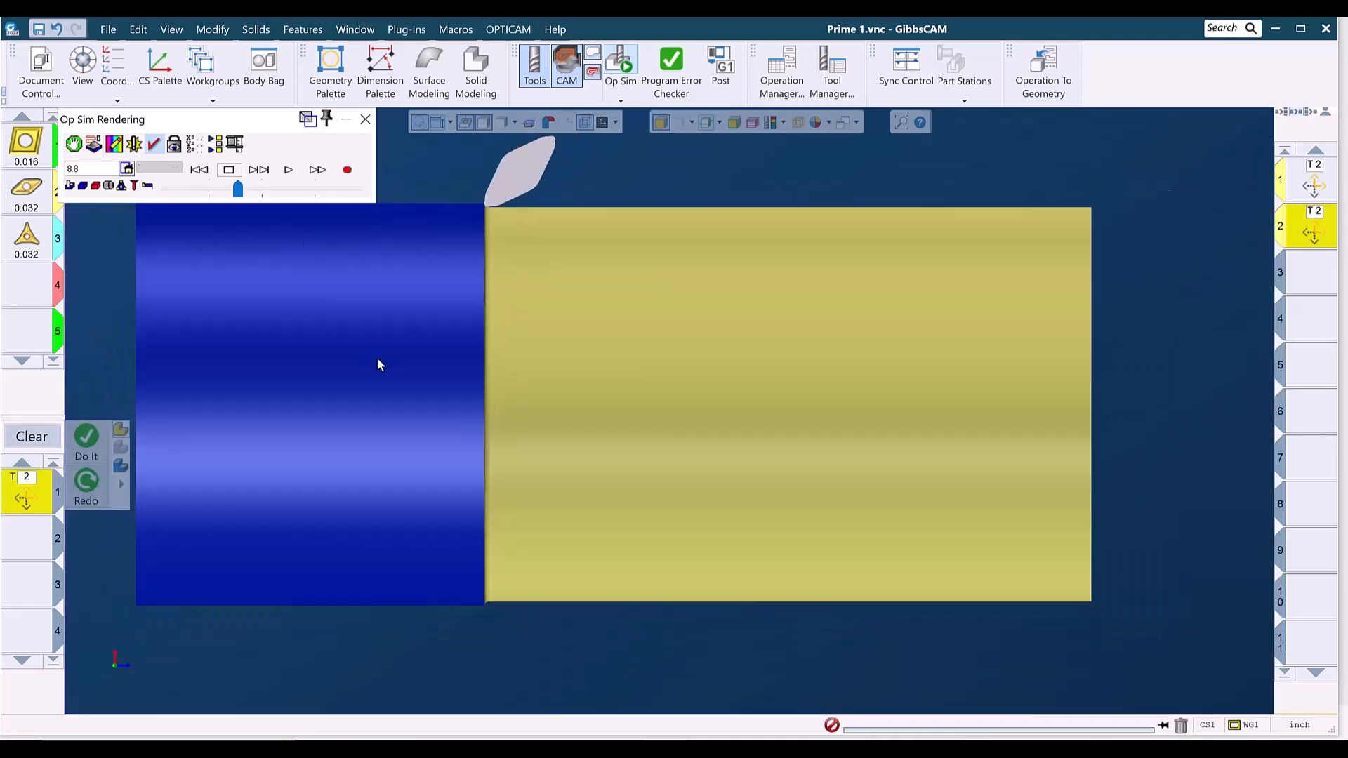
{"action": "left_click", "coordinate": [365, 119]}
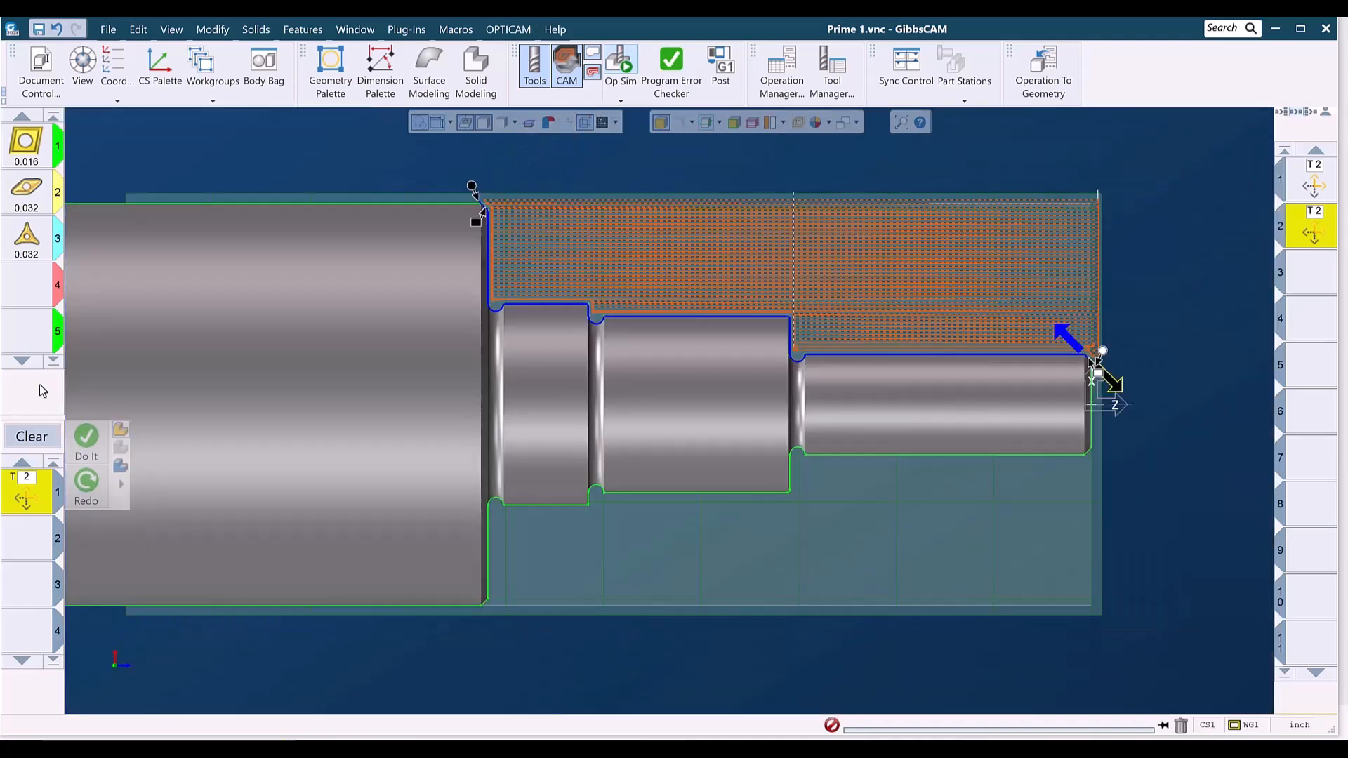
Turn off Forward cutting in the PrimeTurning process, redo the toolpath and close the process settings
{"action": "double_click", "coordinate": [19, 497]}
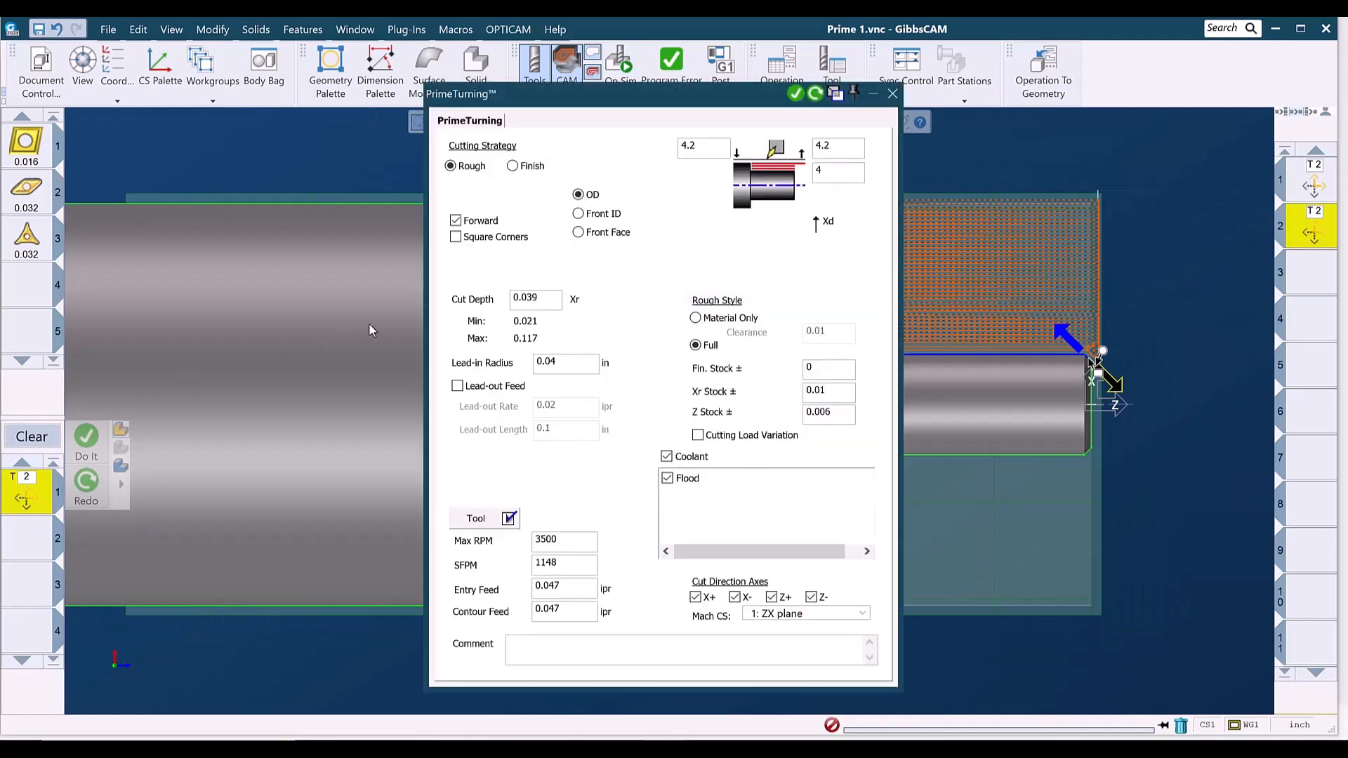
{"action": "left_click", "coordinate": [471, 222]}
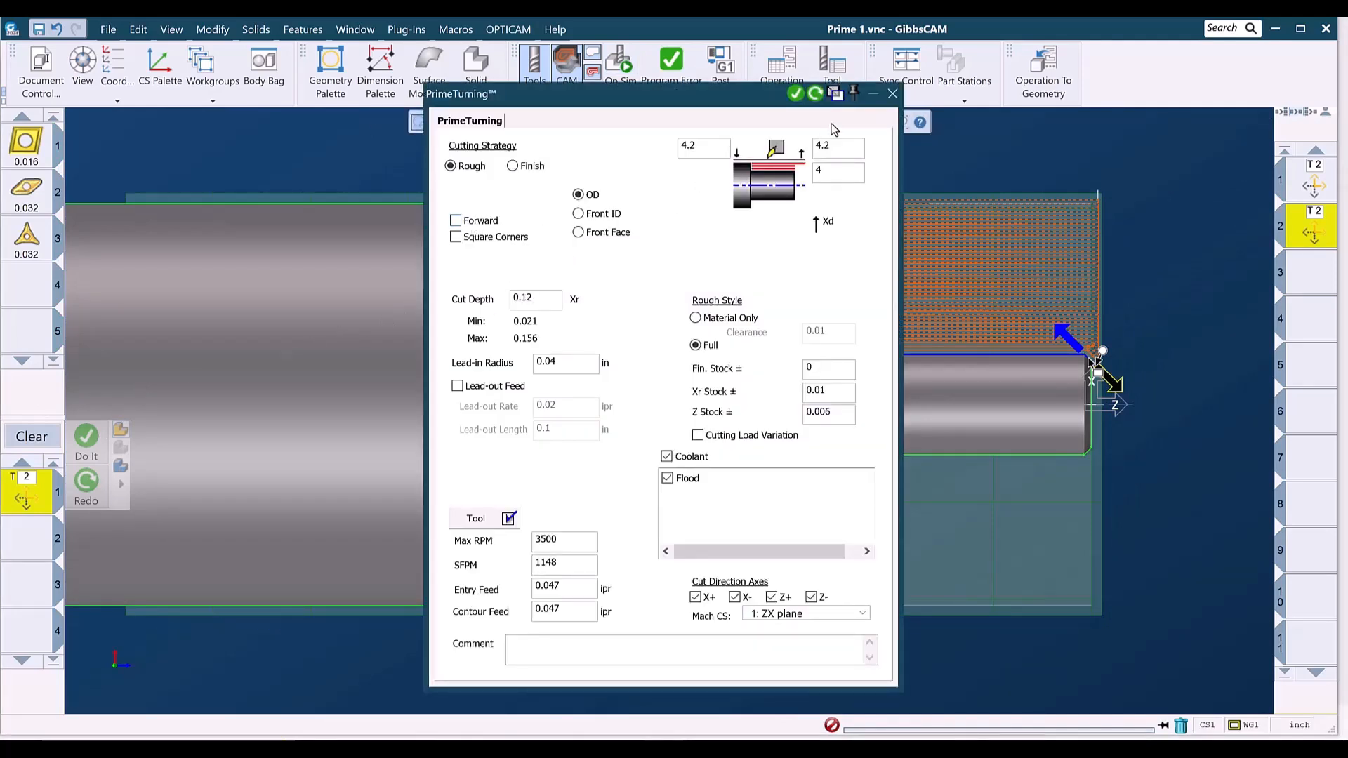
{"action": "left_click", "coordinate": [817, 96]}
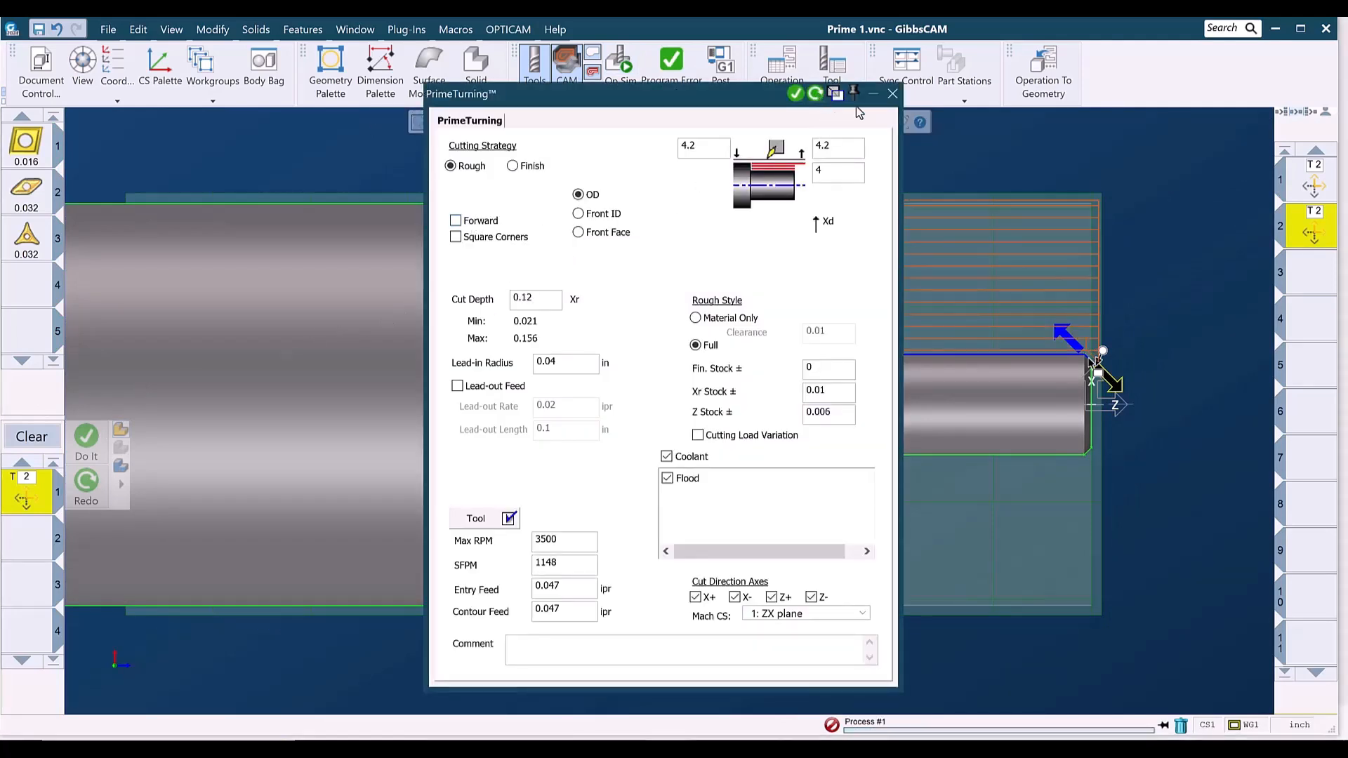
{"action": "left_click", "coordinate": [893, 93]}
Run Op Sim on the regenerated roughing toolpath, advance by features and examine how the insert engages the material beside the shoulder
{"action": "left_click", "coordinate": [620, 63]}
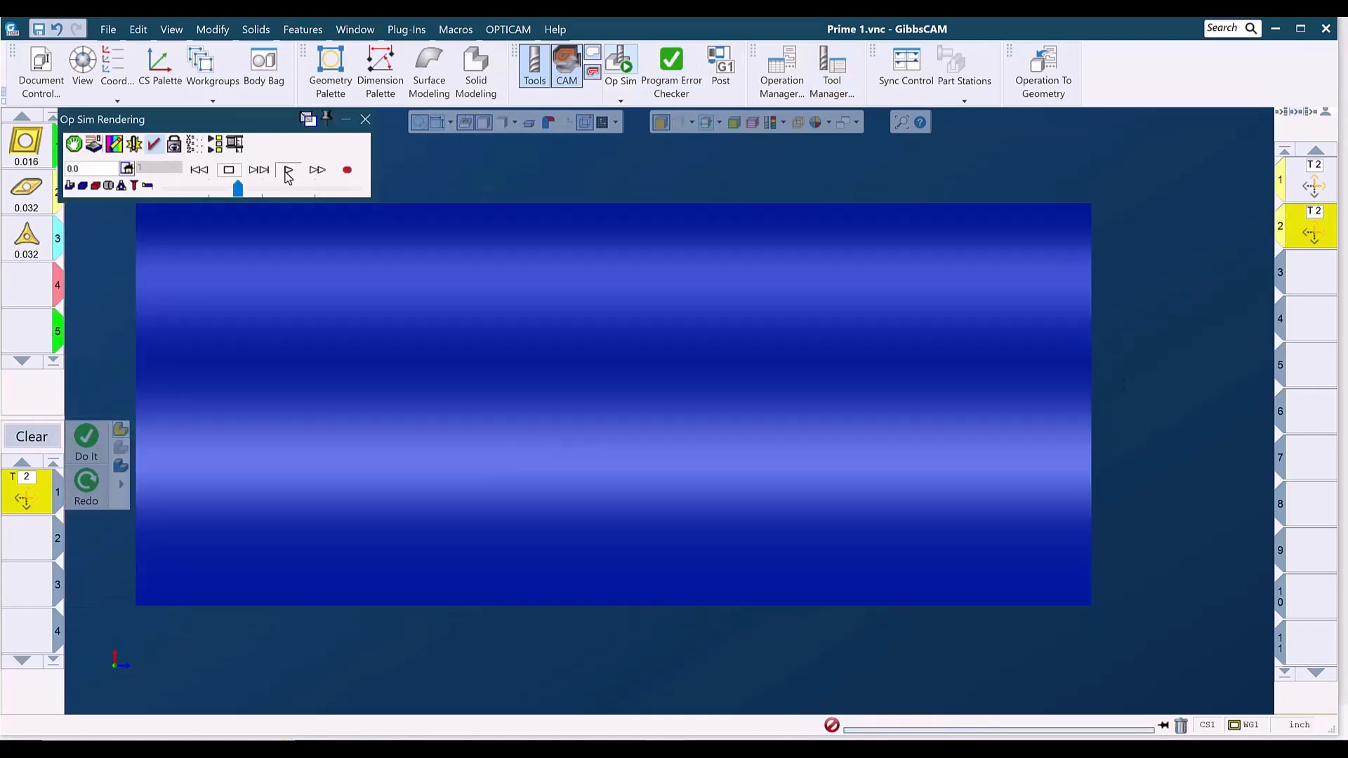
{"action": "left_click", "coordinate": [288, 169]}
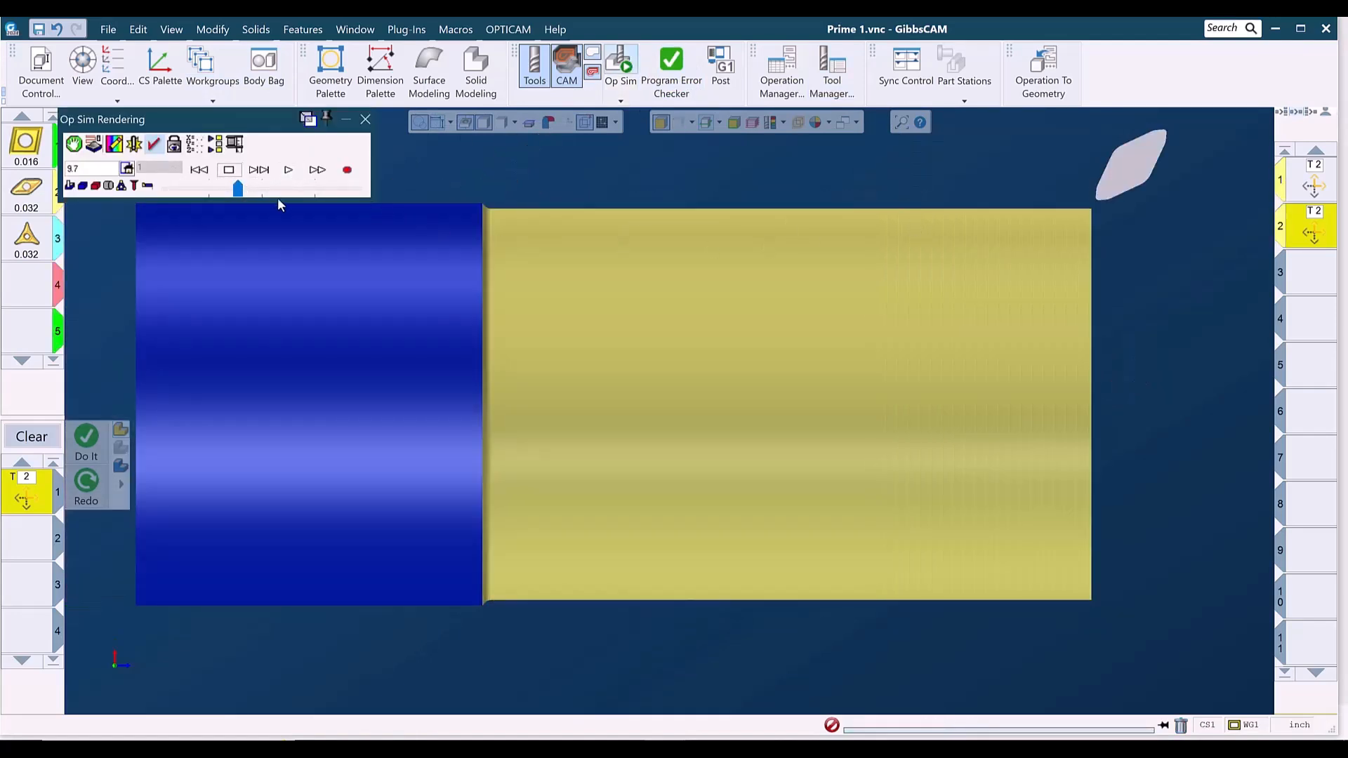
{"action": "left_click", "coordinate": [264, 172]}
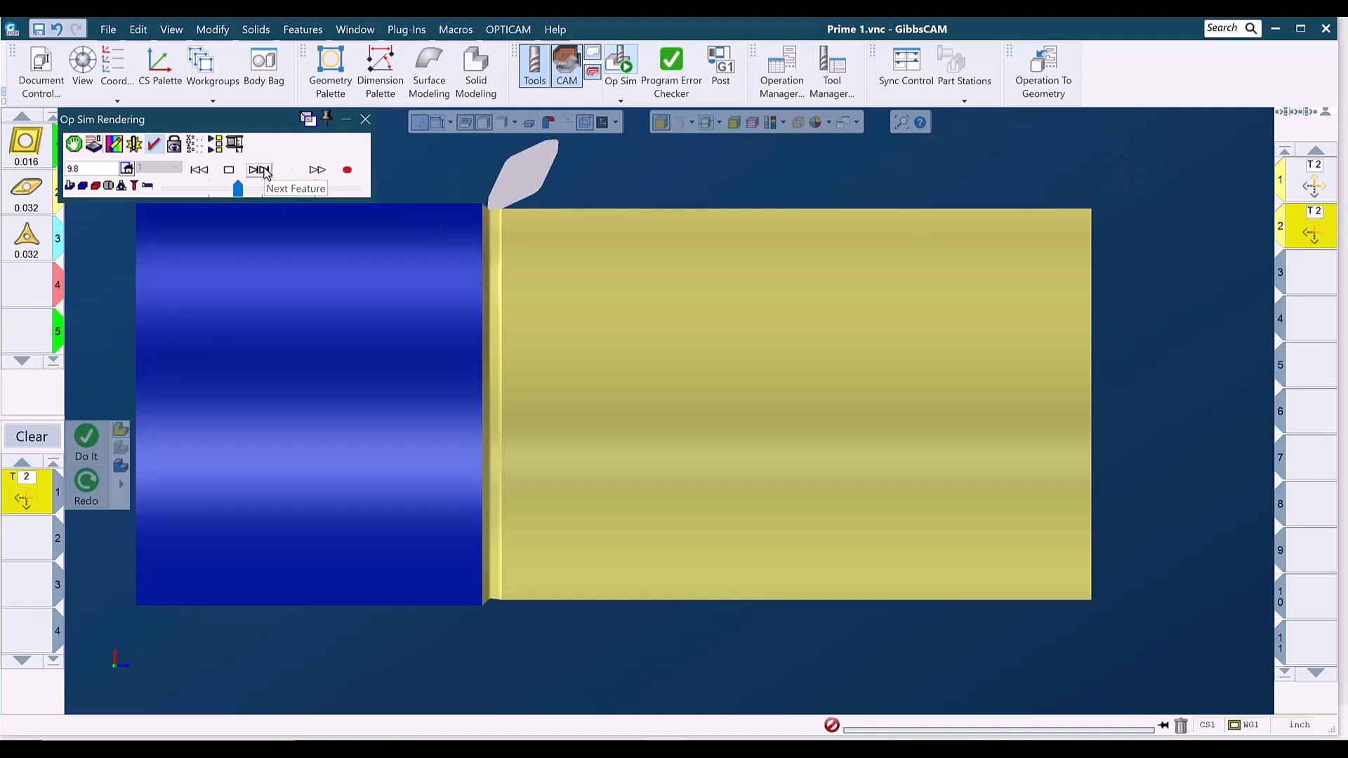
{"action": "left_click", "coordinate": [260, 169]}
{"action": "scroll", "coordinate": [435, 281], "scroll_direction": "up", "scroll_amount": 5}
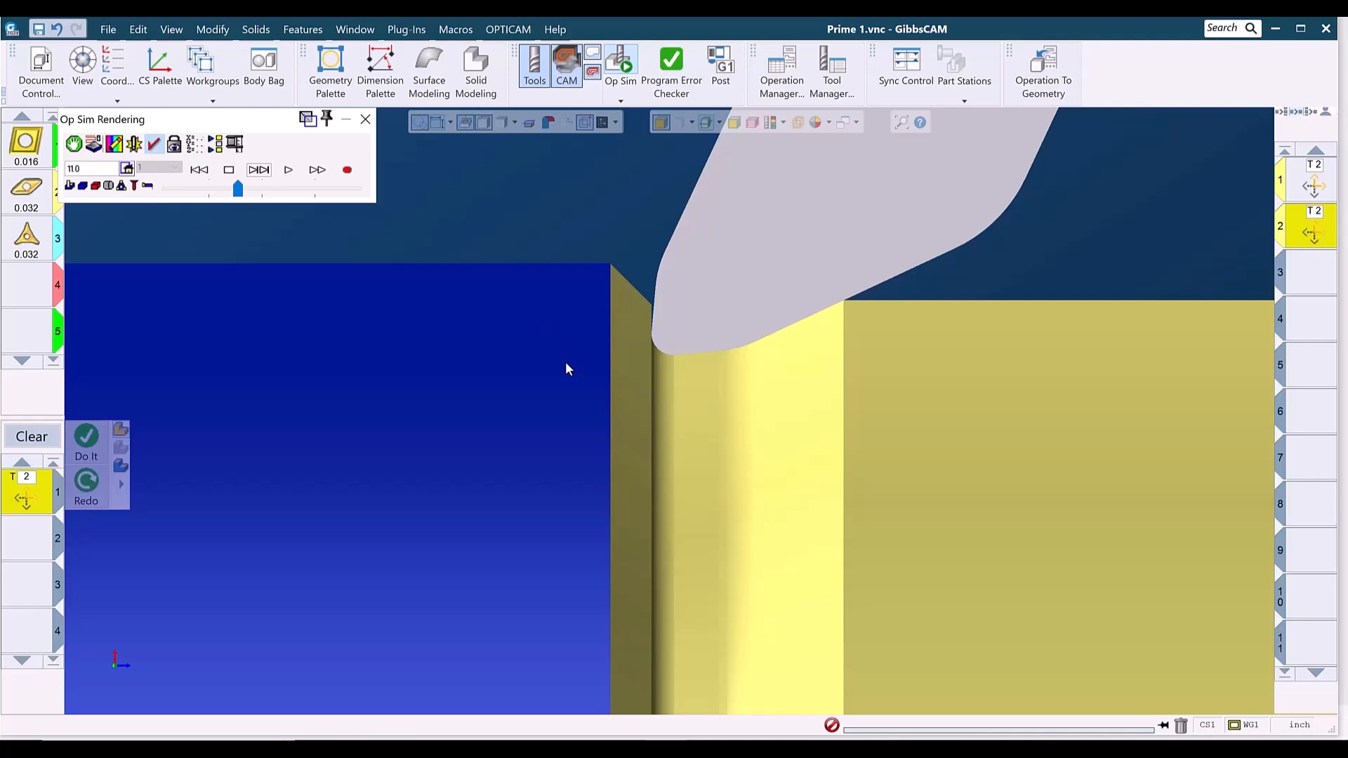
{"action": "key", "text": "ctrl+u"}
{"action": "scroll", "coordinate": [461, 390], "scroll_direction": "down", "scroll_amount": 2}
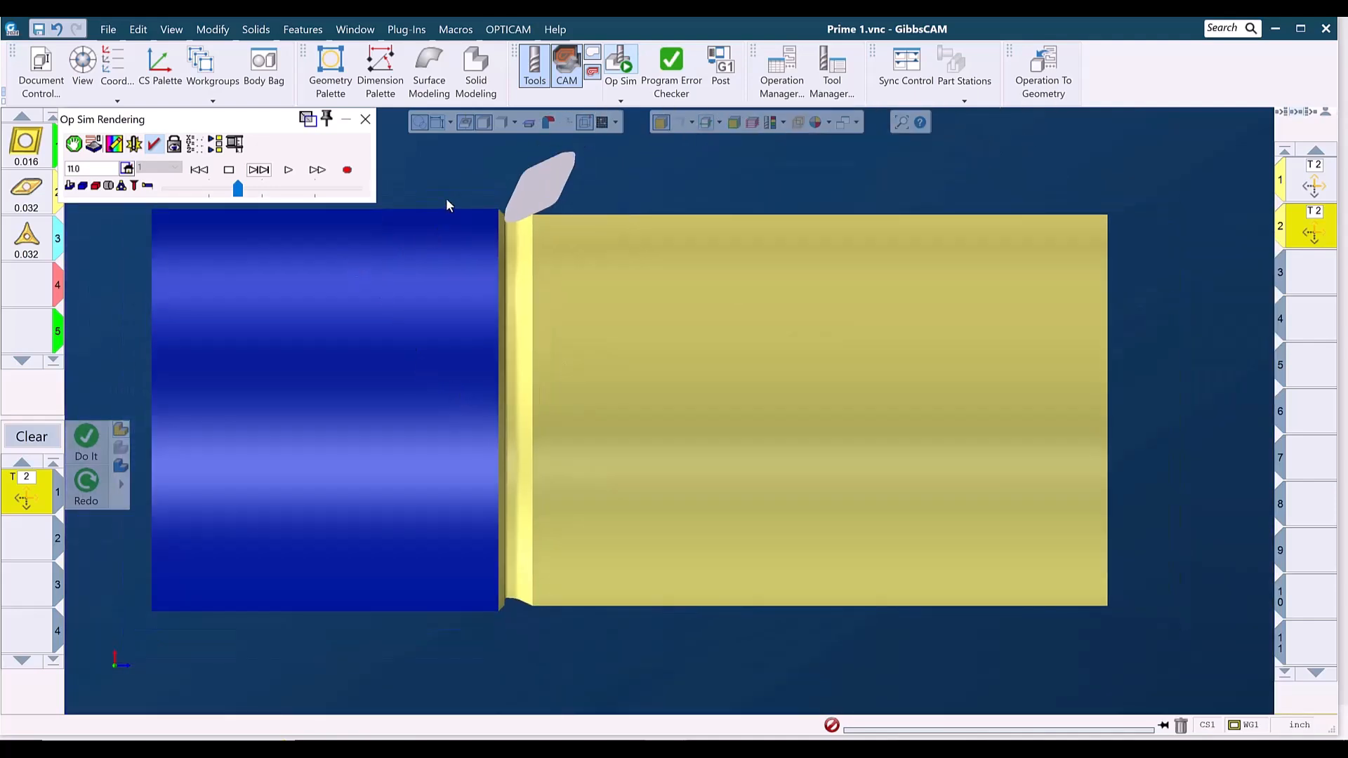
{"action": "scroll", "coordinate": [638, 298], "scroll_direction": "up", "scroll_amount": 3}
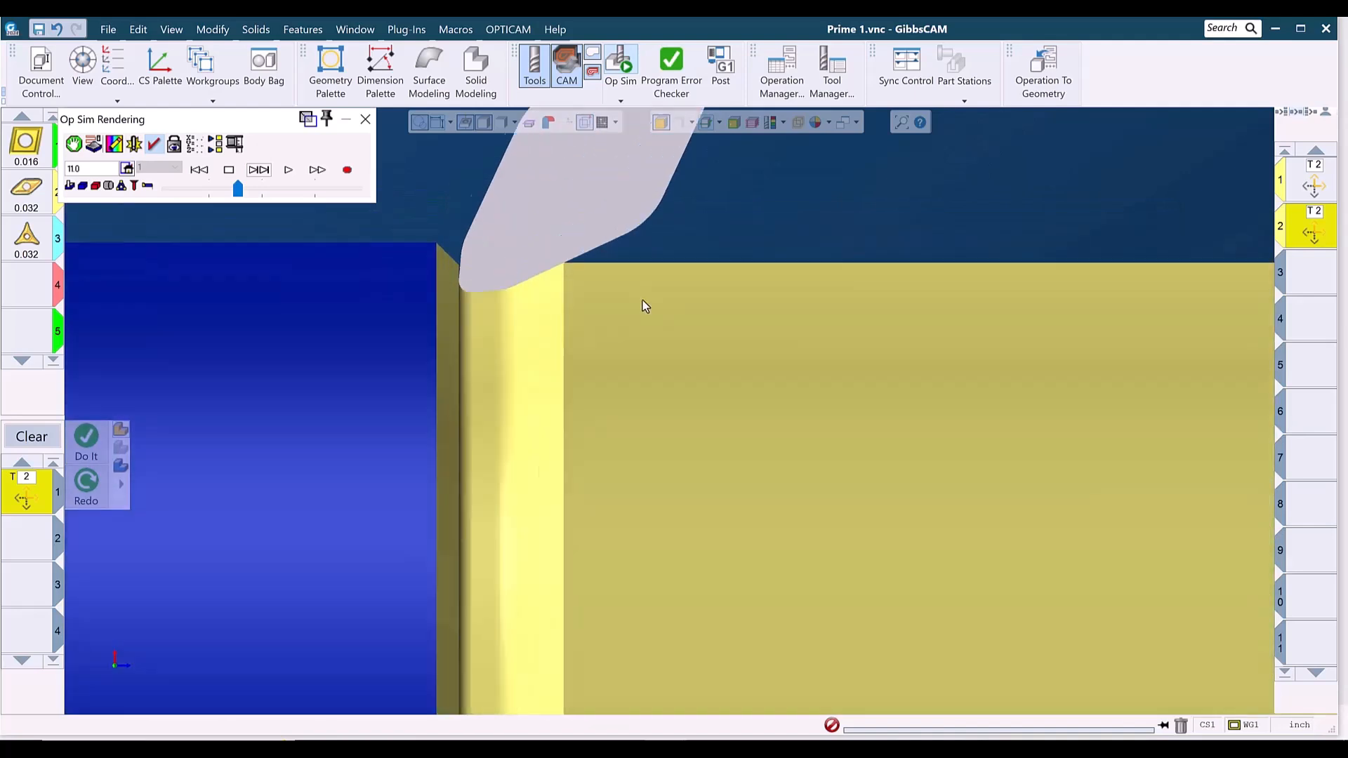
{"action": "scroll", "coordinate": [598, 420], "scroll_direction": "up", "scroll_amount": 2}
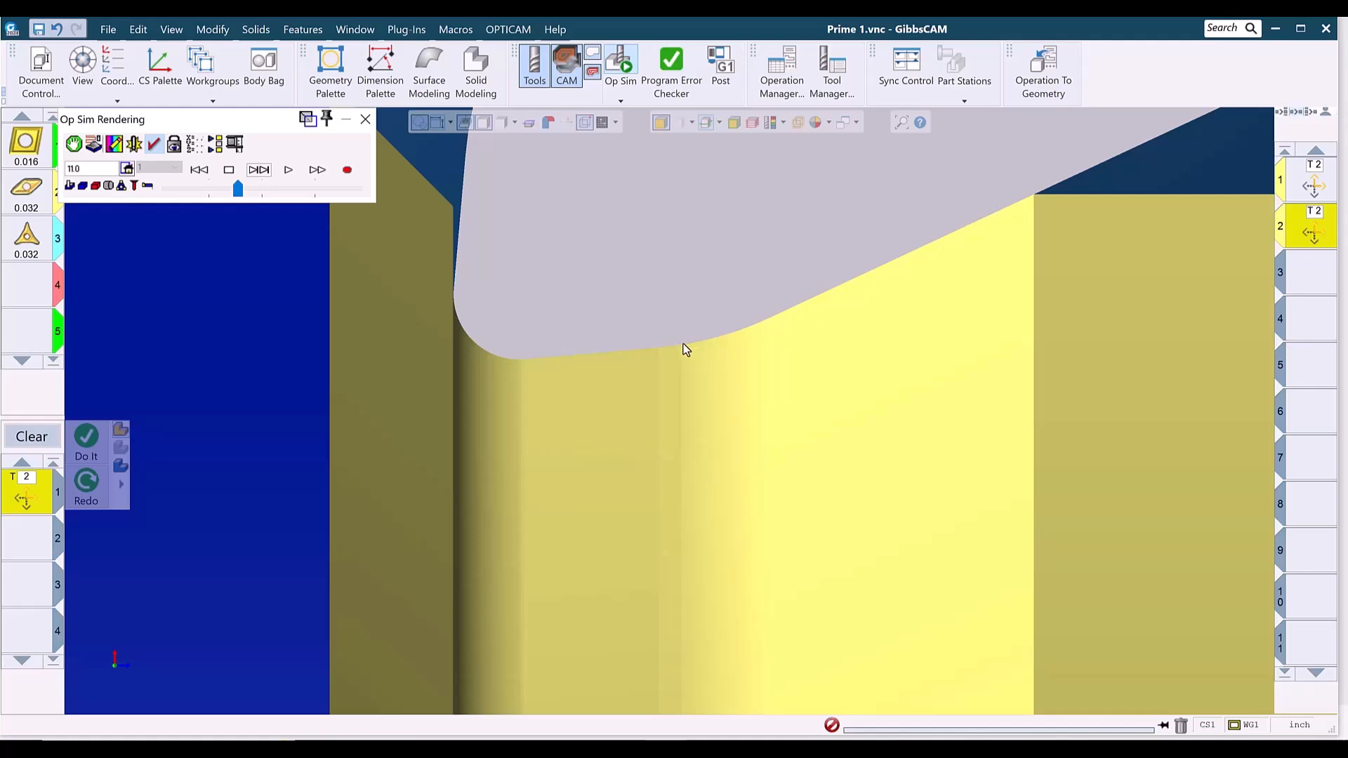
{"action": "scroll", "coordinate": [683, 344], "scroll_direction": "down", "scroll_amount": 5}
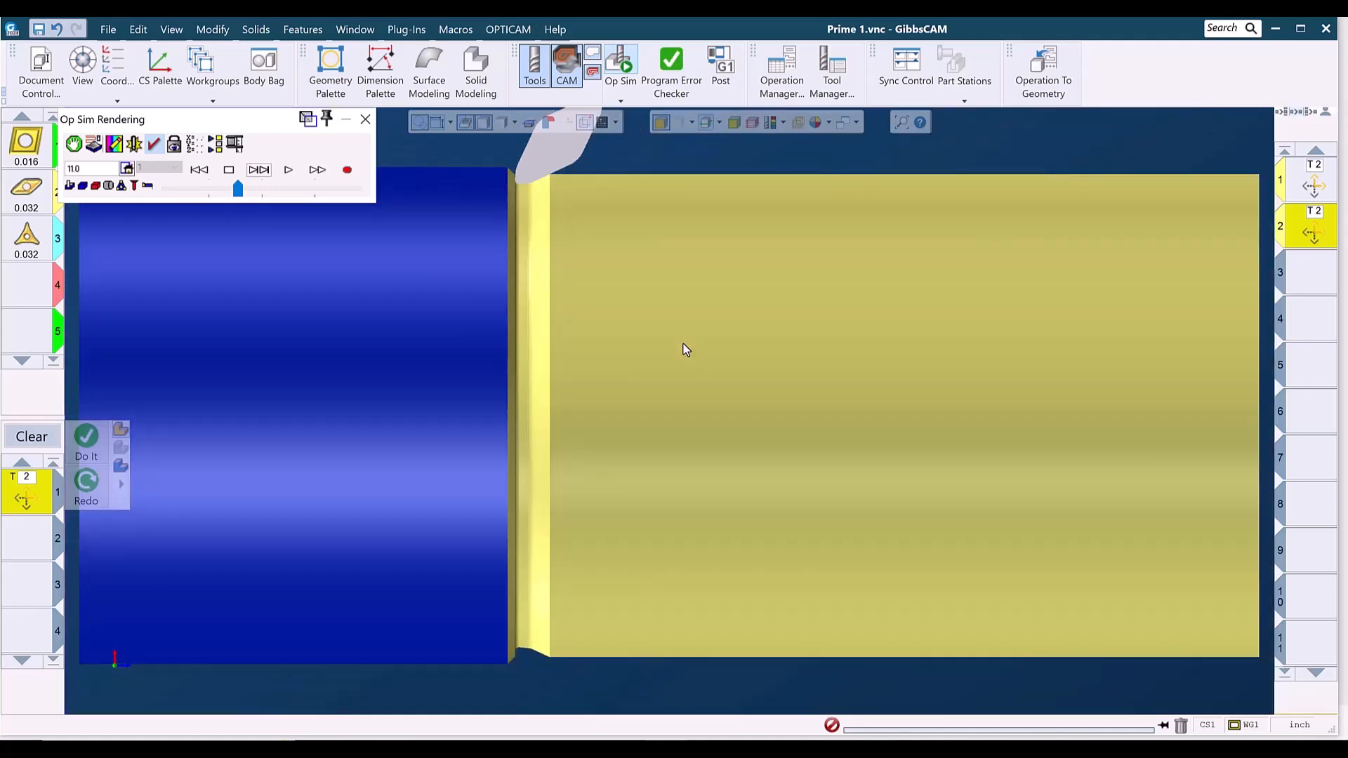
{"action": "middle_click_drag", "start_coordinate": [601, 323], "coordinate": [502, 483]}
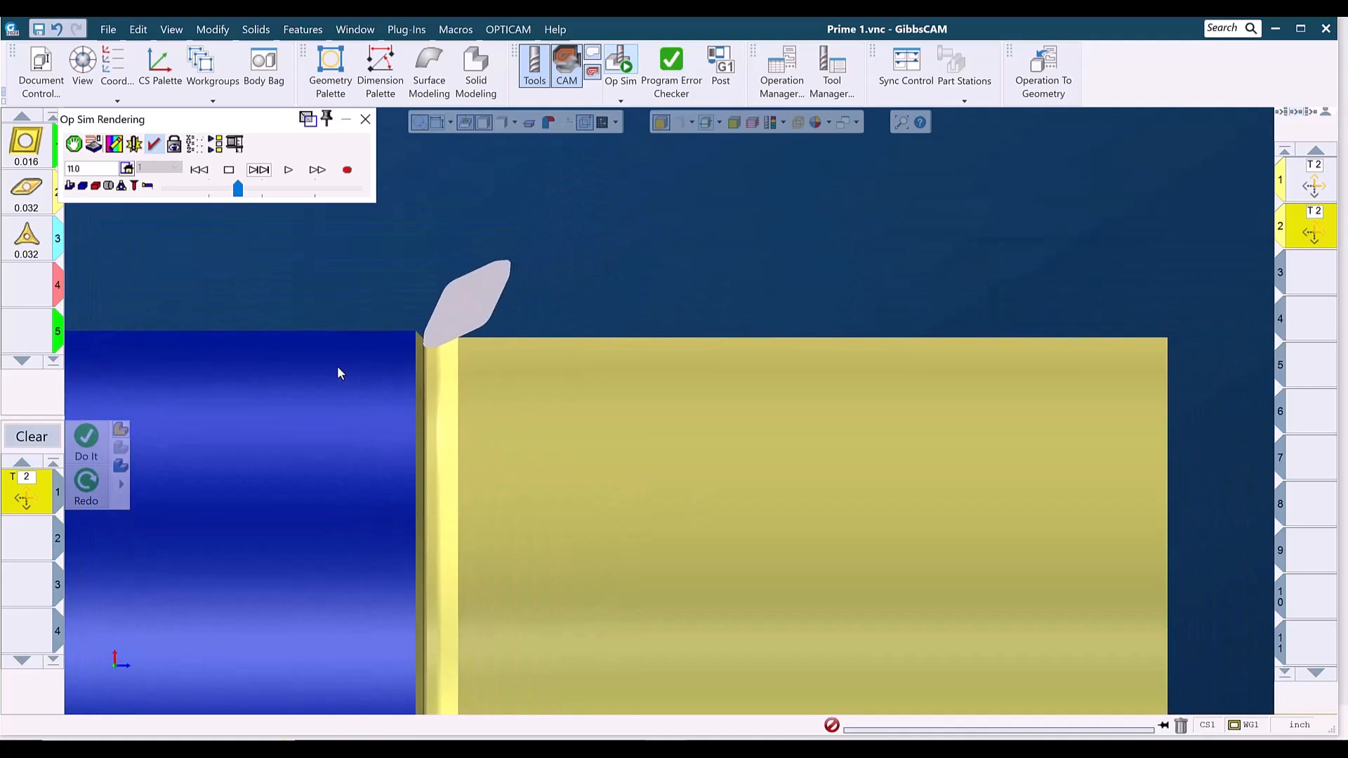
Resume playing the roughing simulation at a higher speed and close Op Sim
{"action": "left_click", "coordinate": [287, 169]}
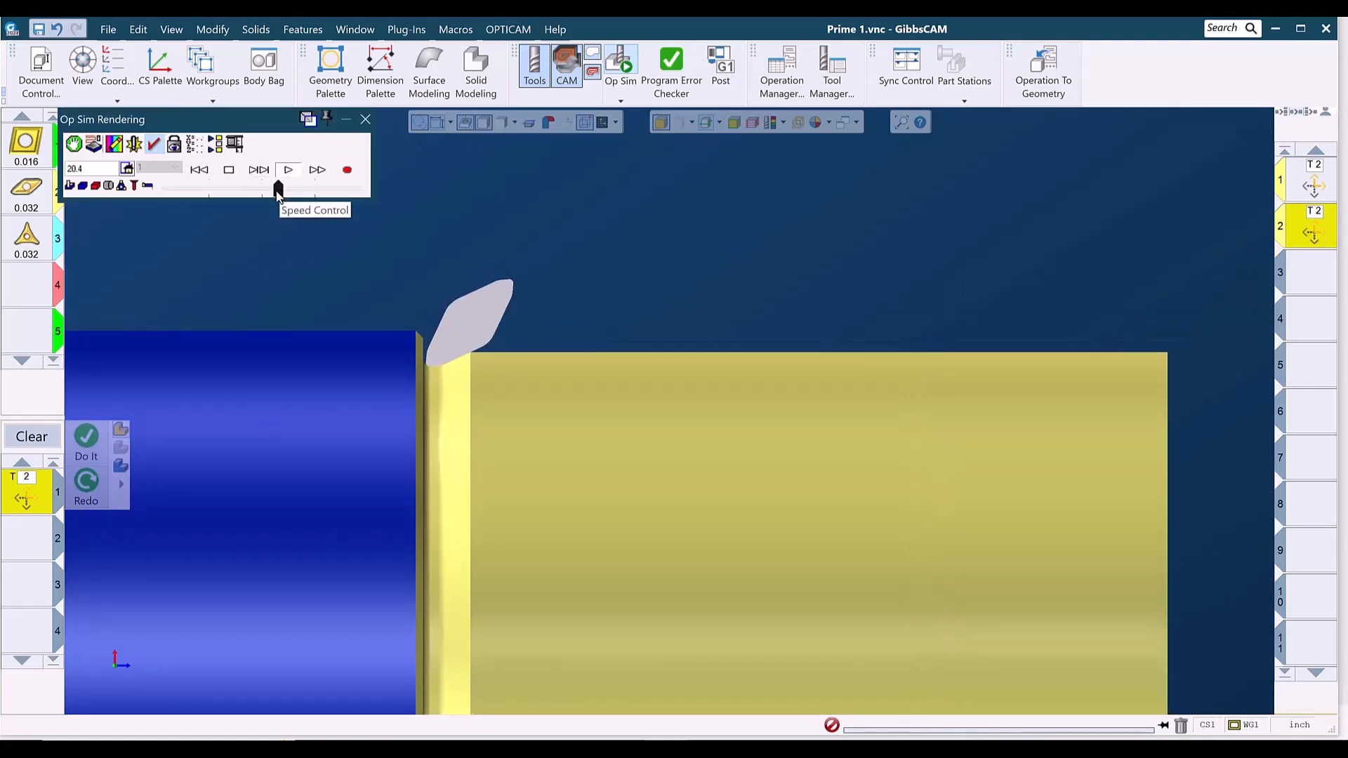
{"action": "left_click_drag", "start_coordinate": [240, 190], "coordinate": [258, 196]}
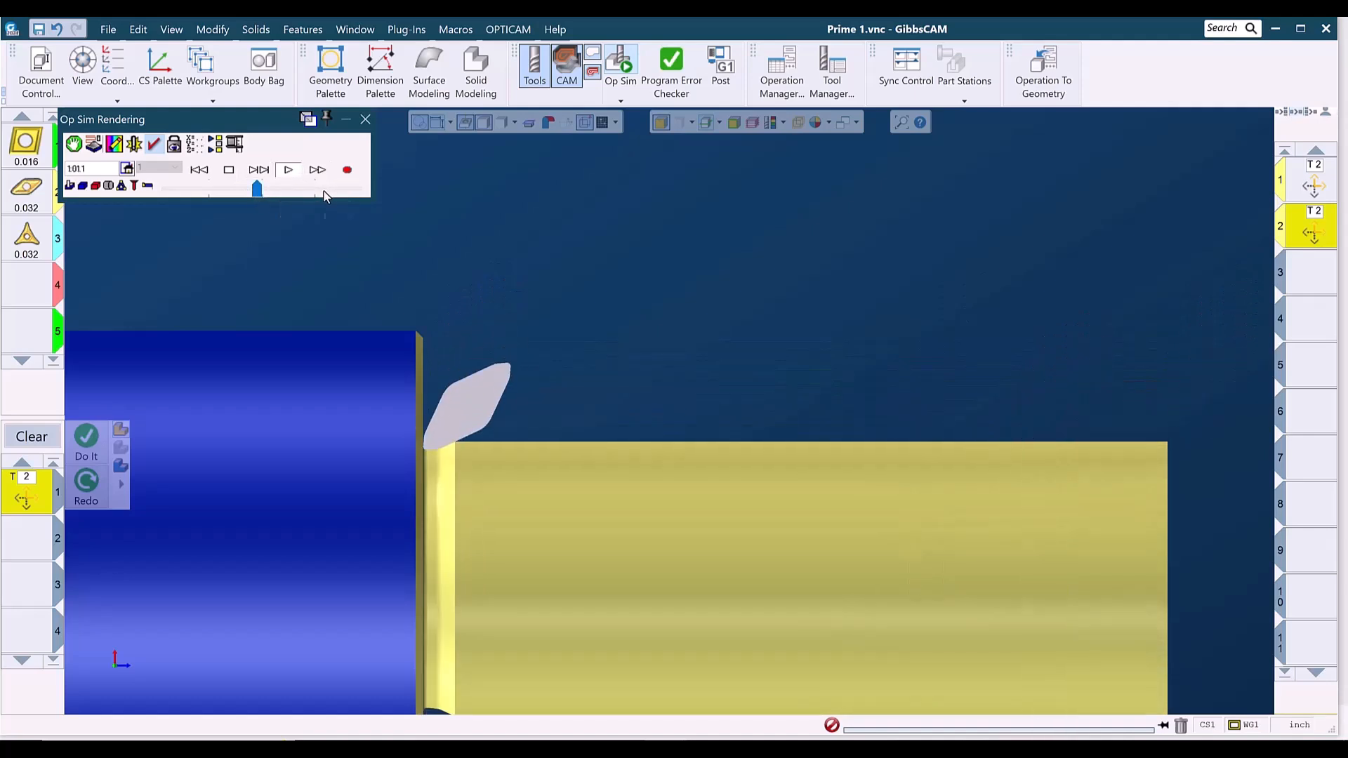
{"action": "left_click", "coordinate": [365, 119]}
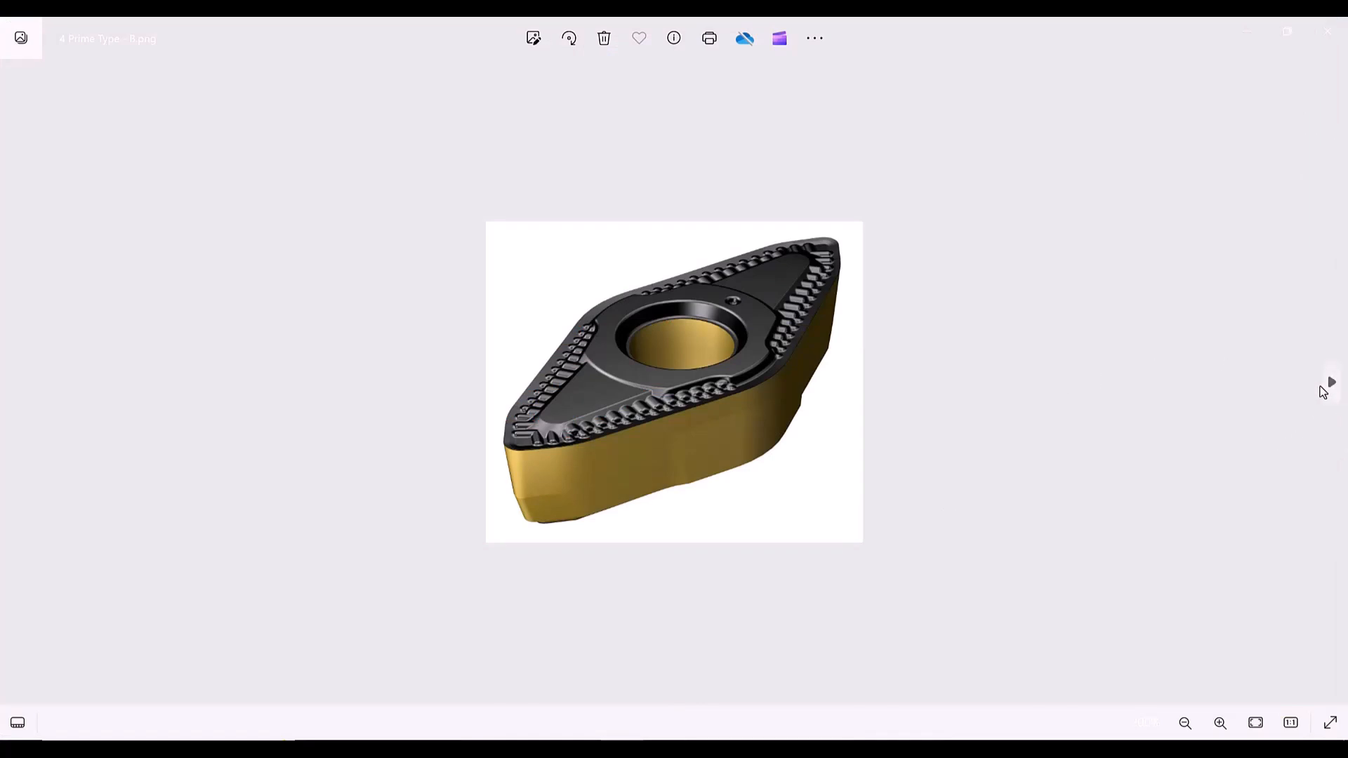
In the Photos viewer, examine the stainless steel comparison image with the cutting data and performance of conventional and CoroTurn Prime turning
{"action": "left_click", "coordinate": [1325, 383]}
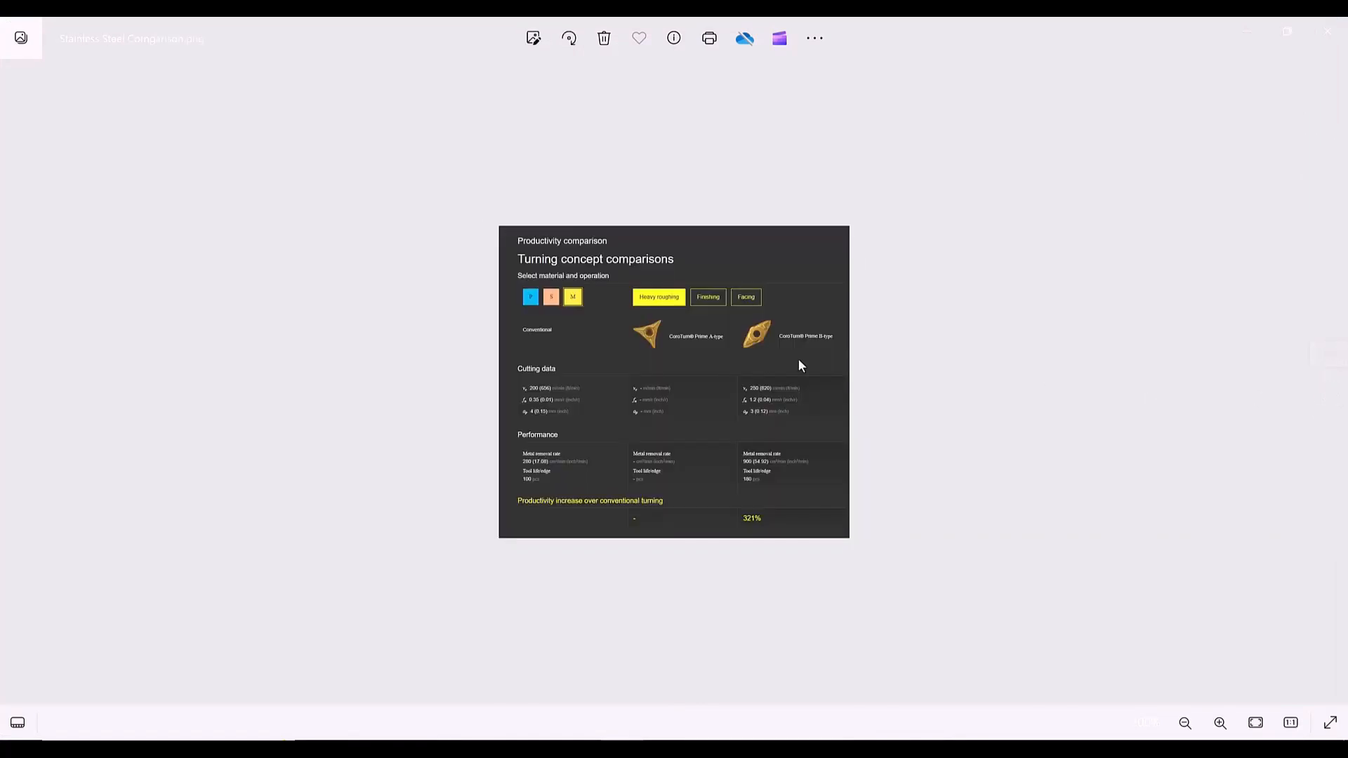
{"action": "scroll", "coordinate": [798, 360], "scroll_direction": "up", "scroll_amount": 2}
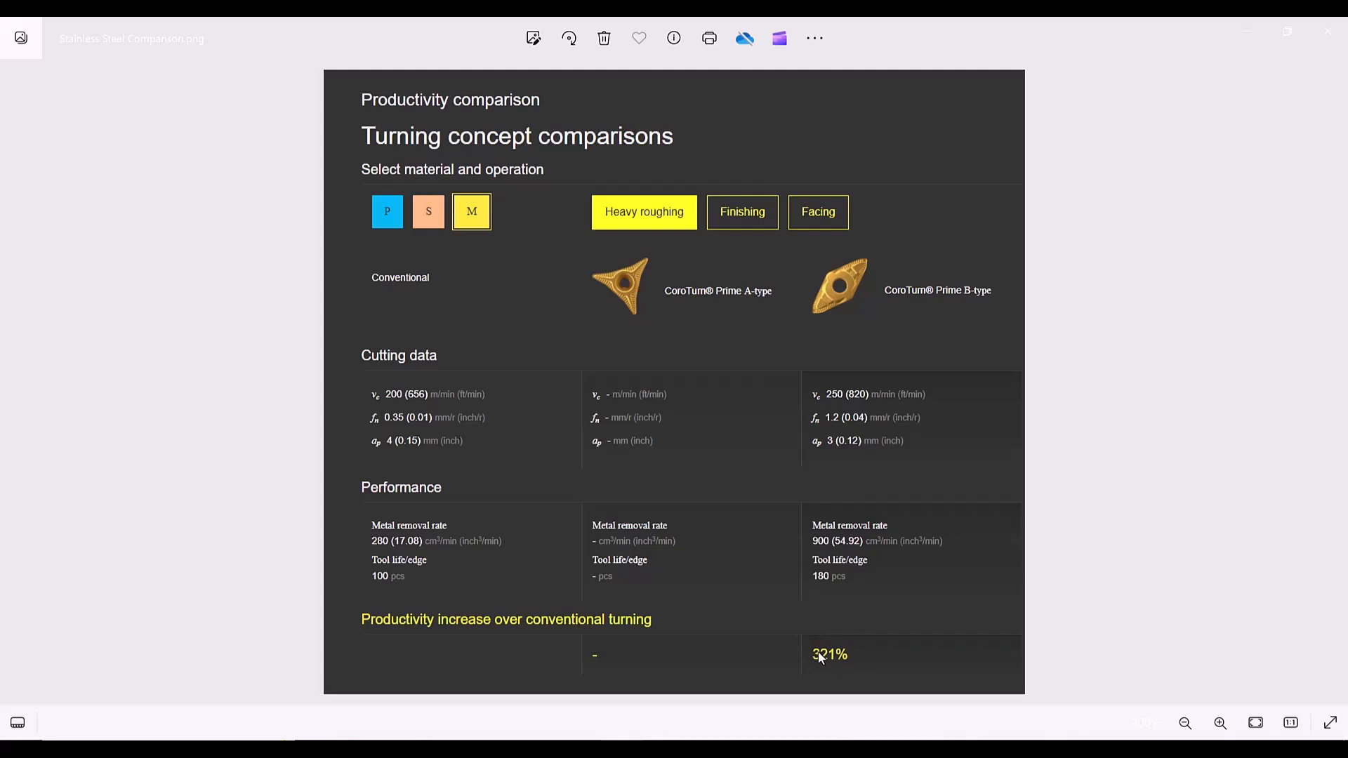
{"action": "scroll", "coordinate": [814, 645], "scroll_direction": "down", "scroll_amount": 1}
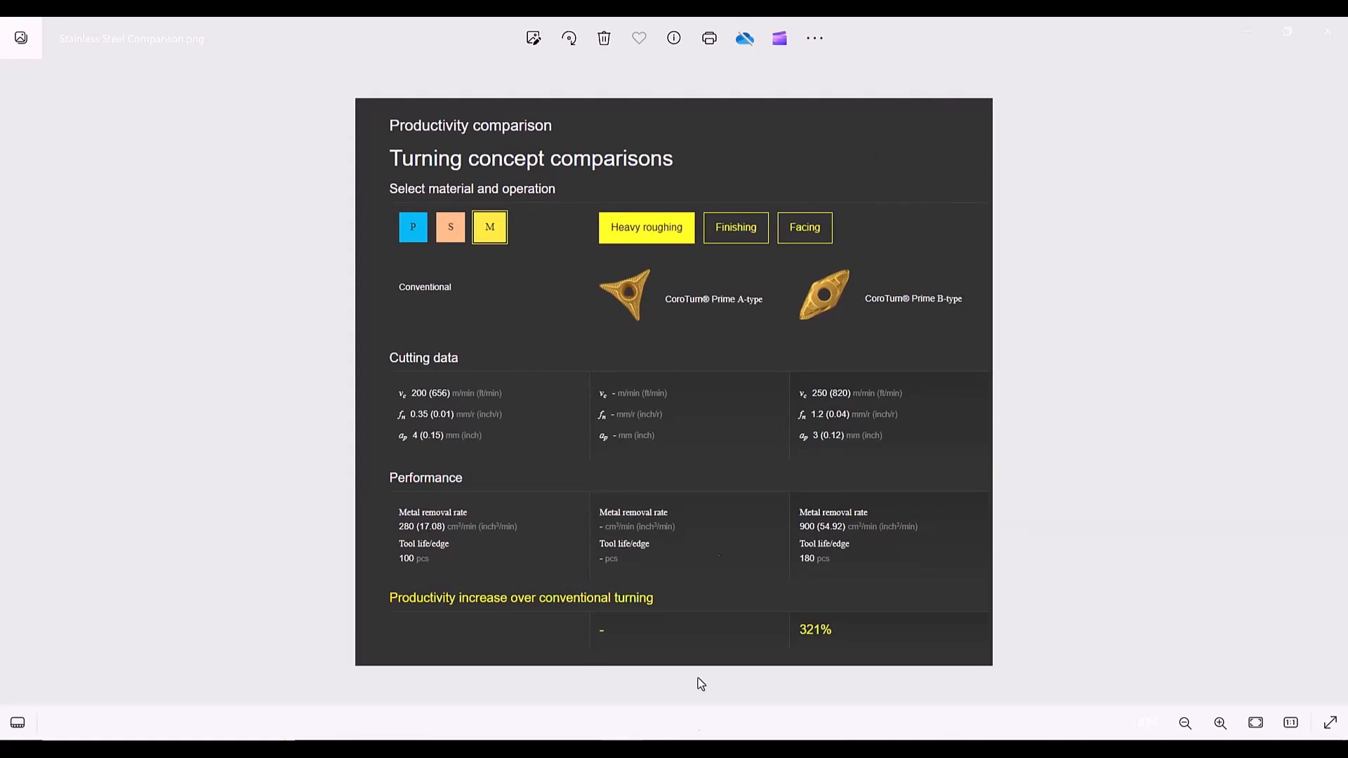
Switch back to the Prime 1.vnc part in GibbsCAM and show it in isometric view
{"action": "mouse_move", "coordinate": [666, 751]}
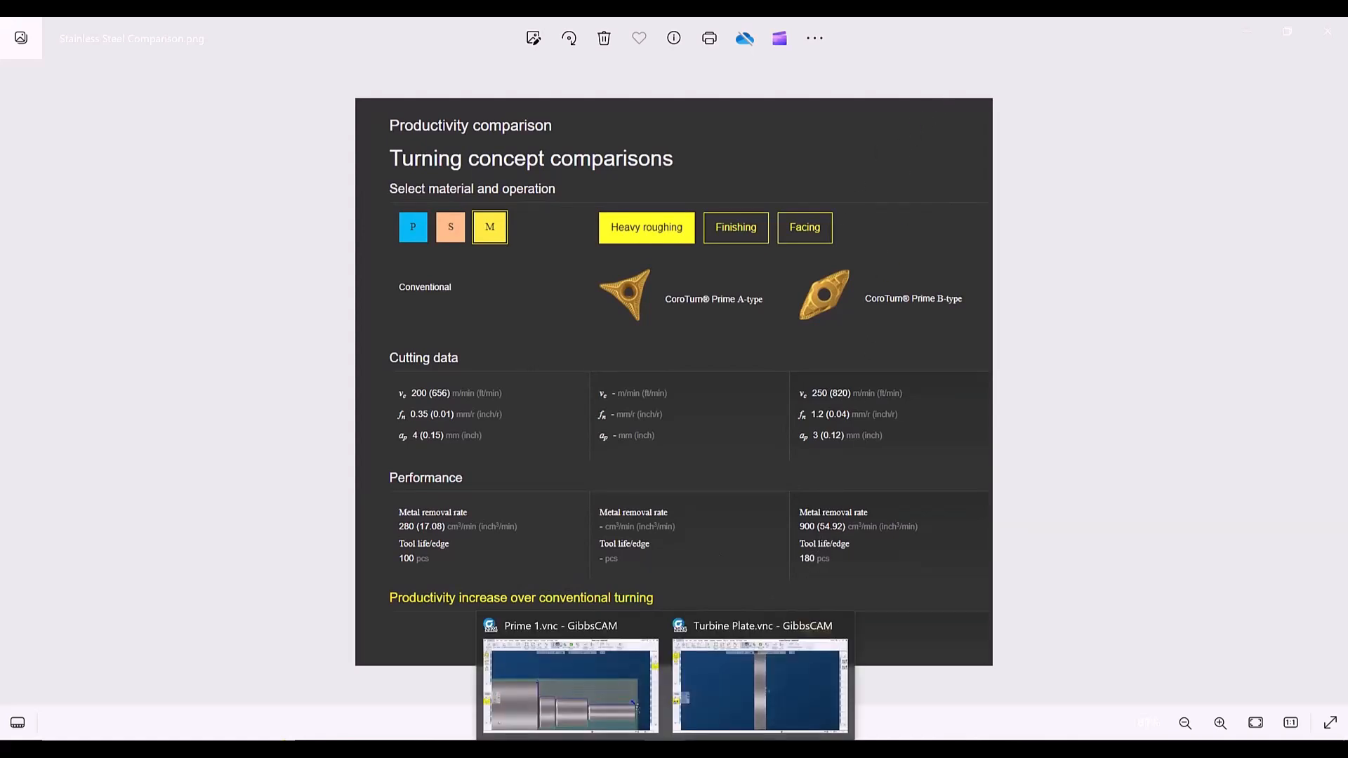
{"action": "left_click", "coordinate": [609, 715]}
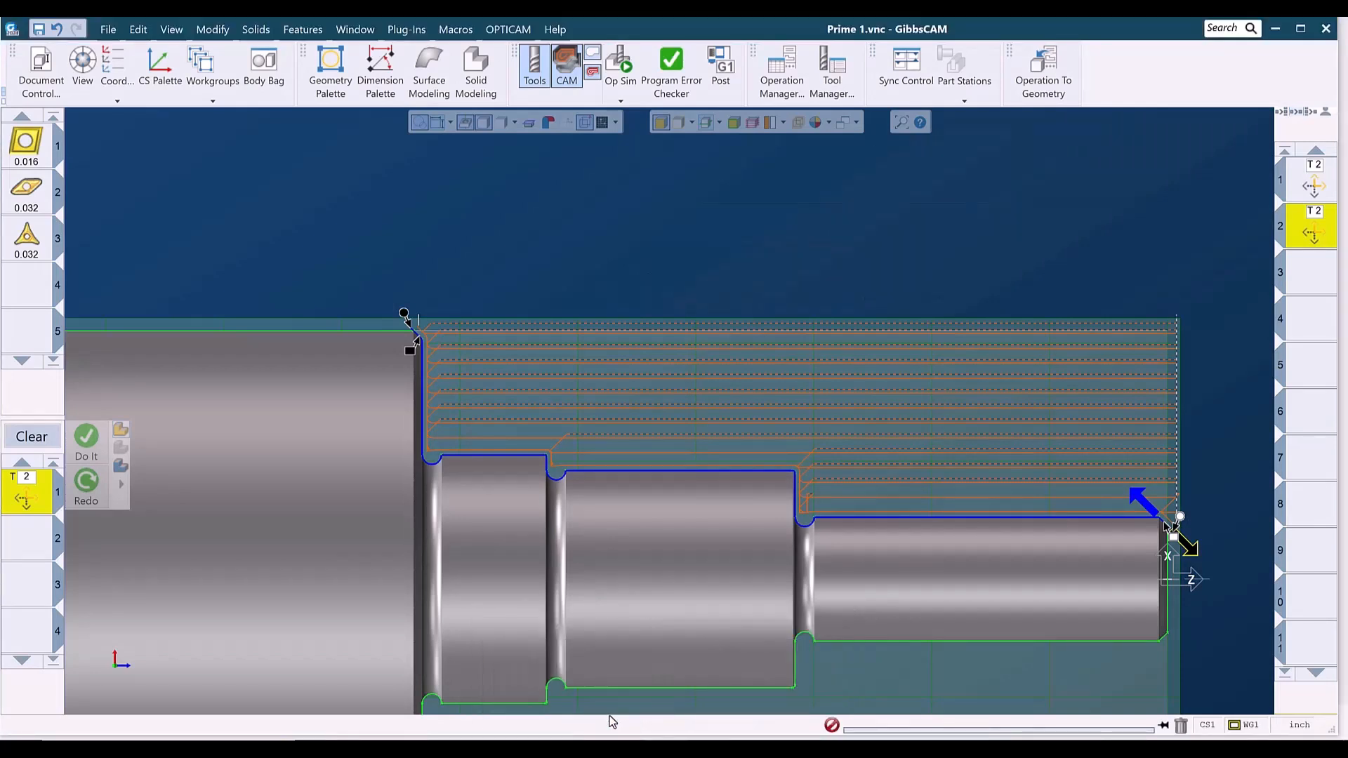
{"action": "key", "text": "ctrl+i"}
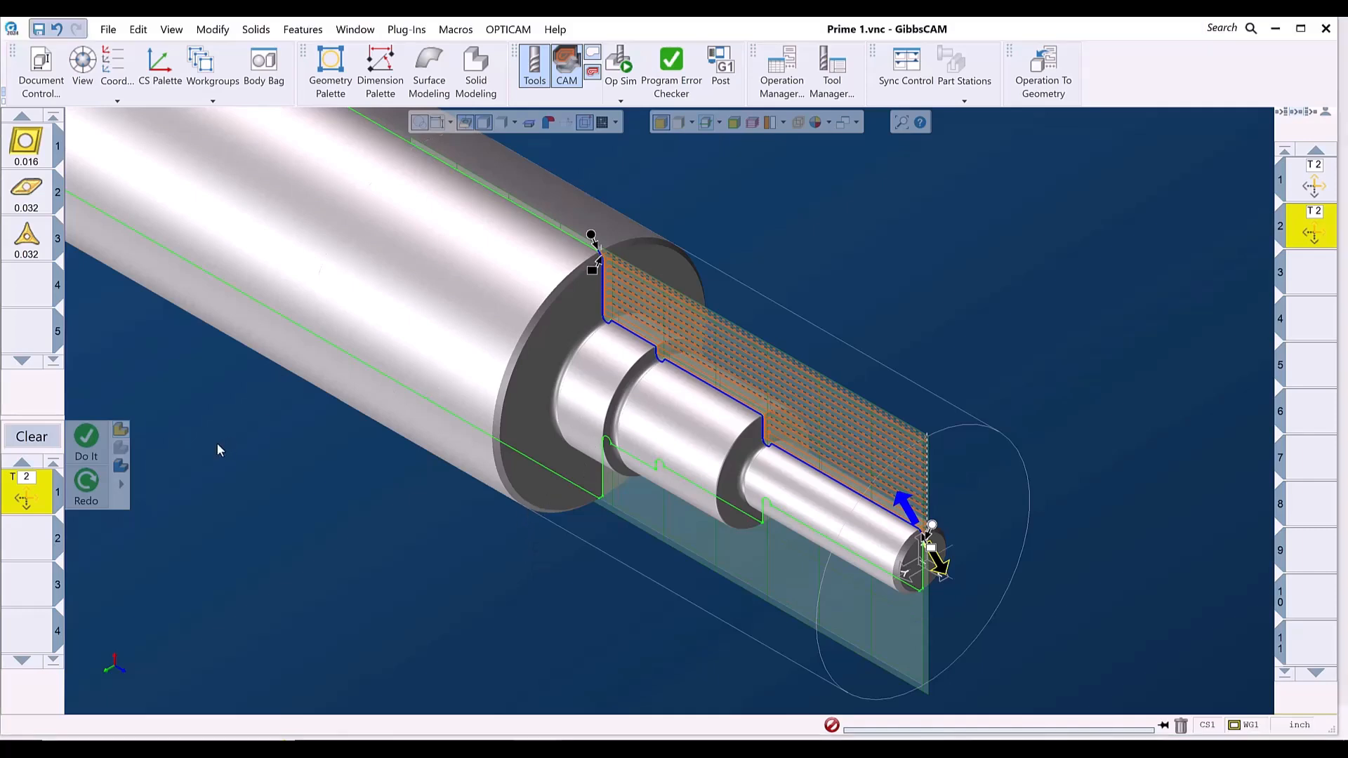
Inspect the definitions of the PrimeA insert in tool 3 and the PrimeB insert in tool 2, and close the tool dialog
{"action": "double_click", "coordinate": [25, 237]}
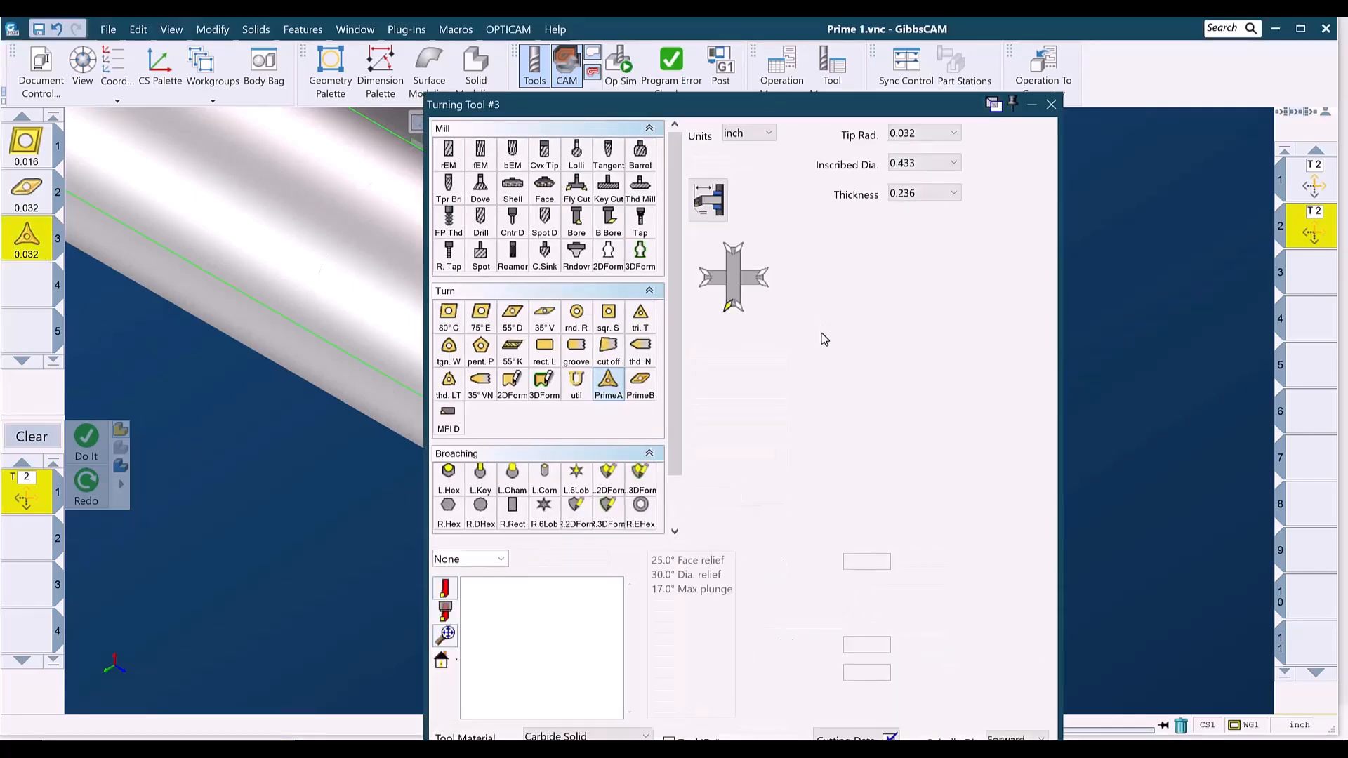
{"action": "left_click", "coordinate": [31, 190]}
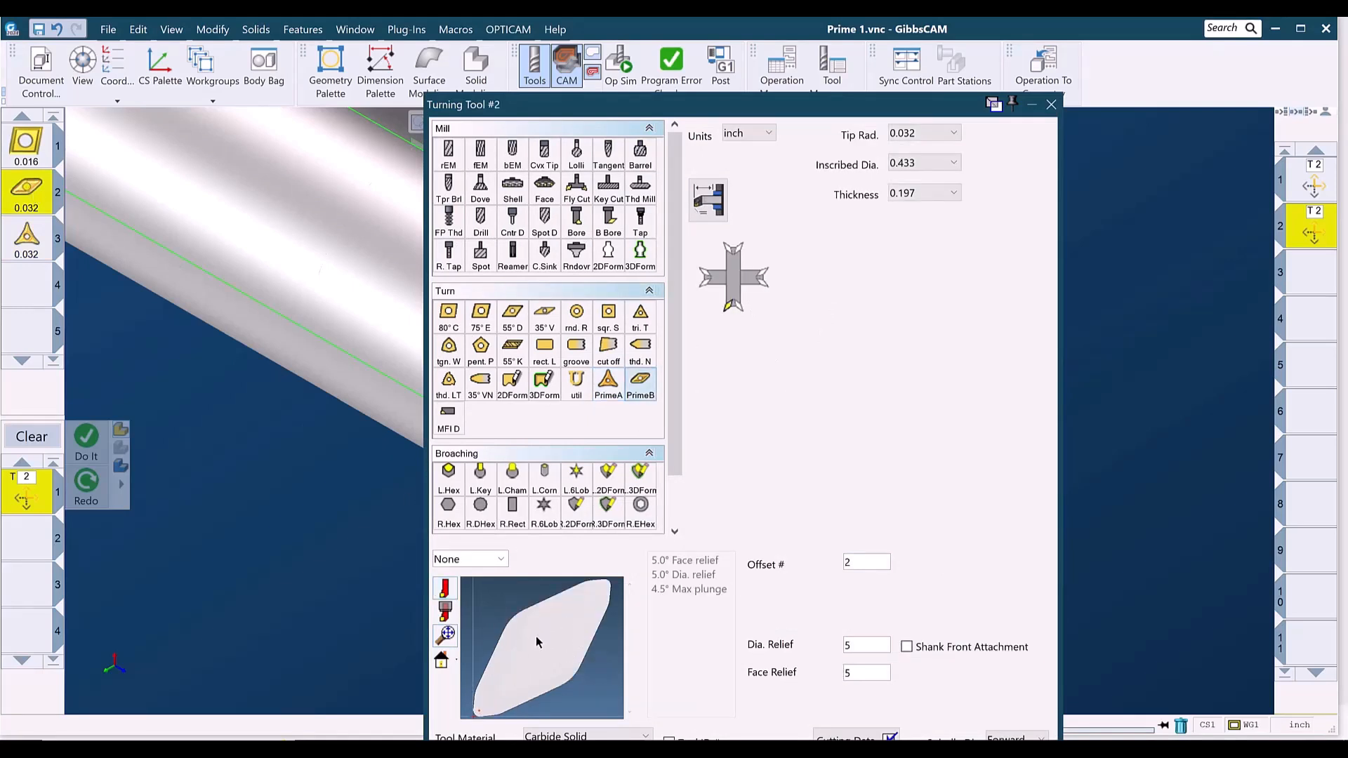
{"action": "left_click", "coordinate": [1049, 105]}
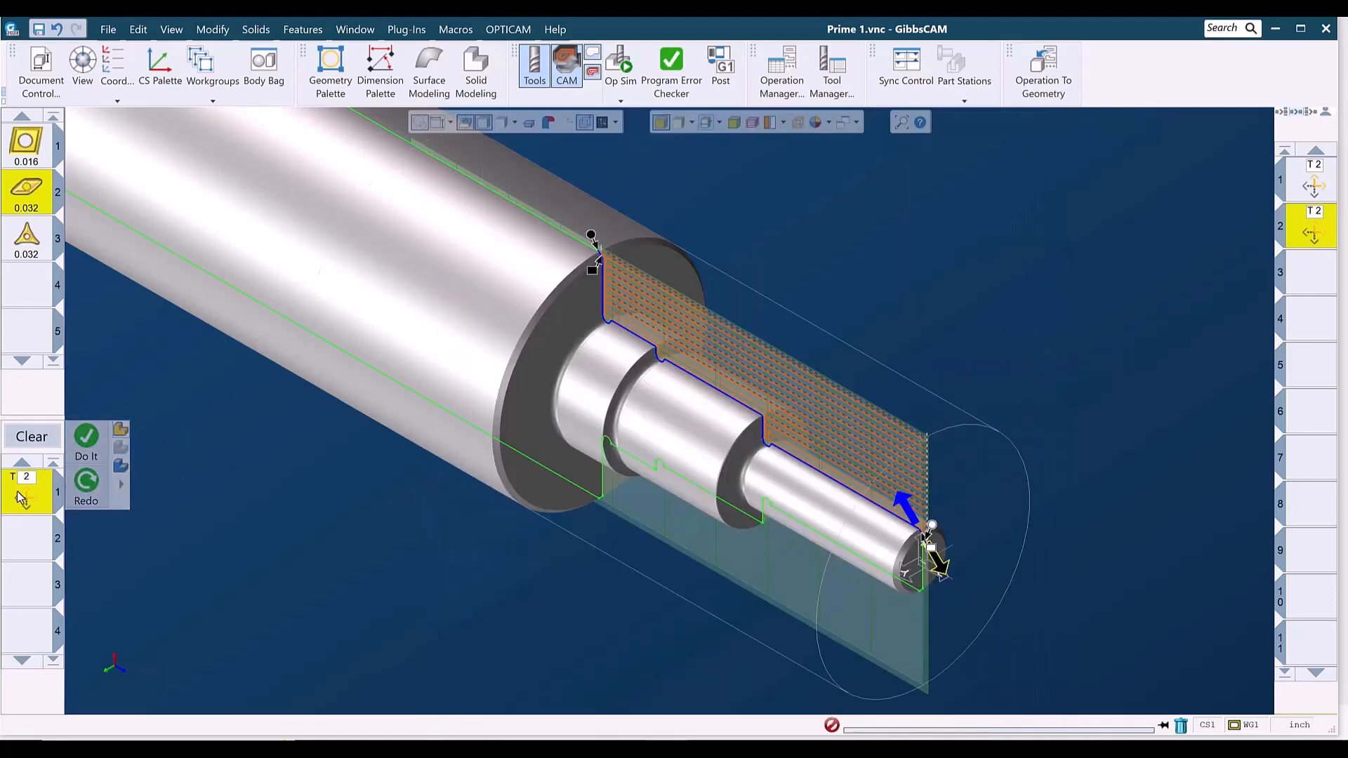
Open the PrimeTurning roughing process and review its cut depth, lead-in radius and lead-out feed settings
{"action": "double_click", "coordinate": [23, 498]}
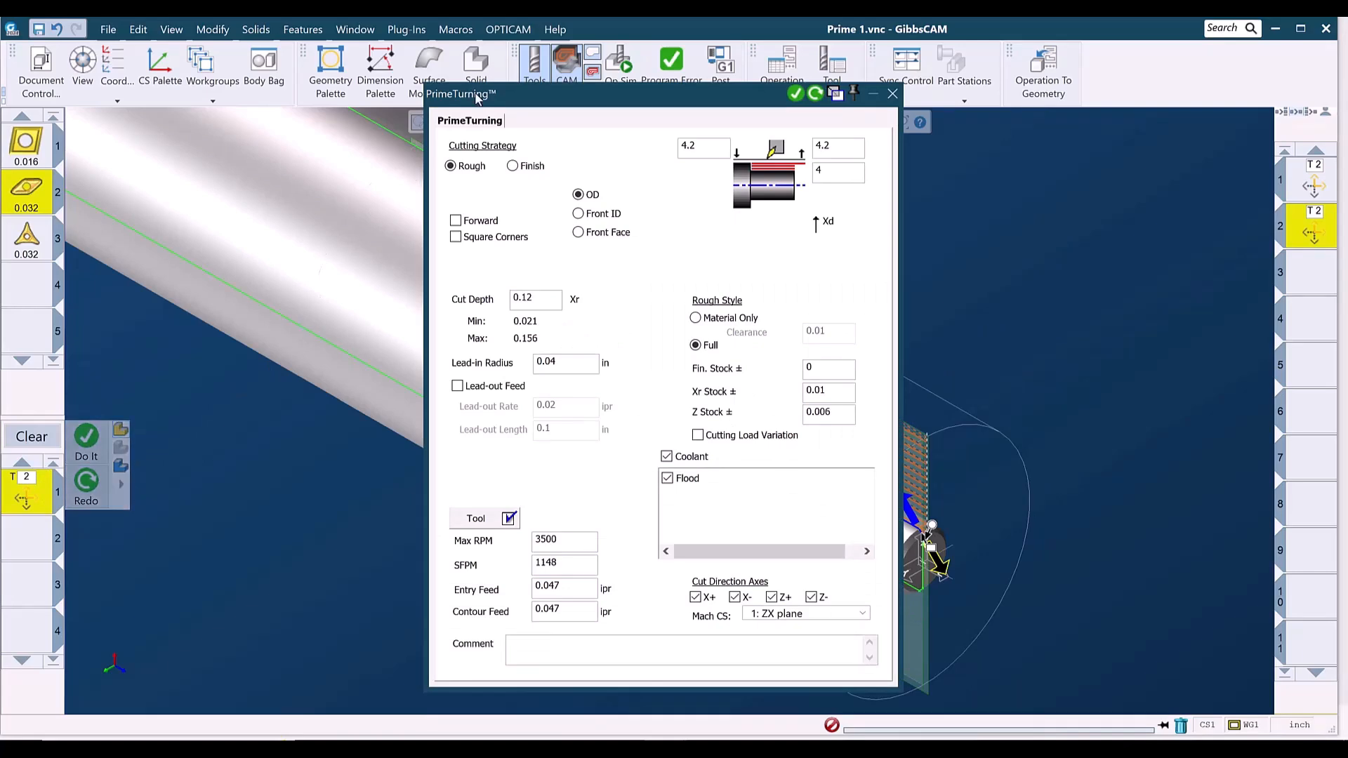
{"action": "left_click_drag", "start_coordinate": [496, 94], "coordinate": [356, 126]}
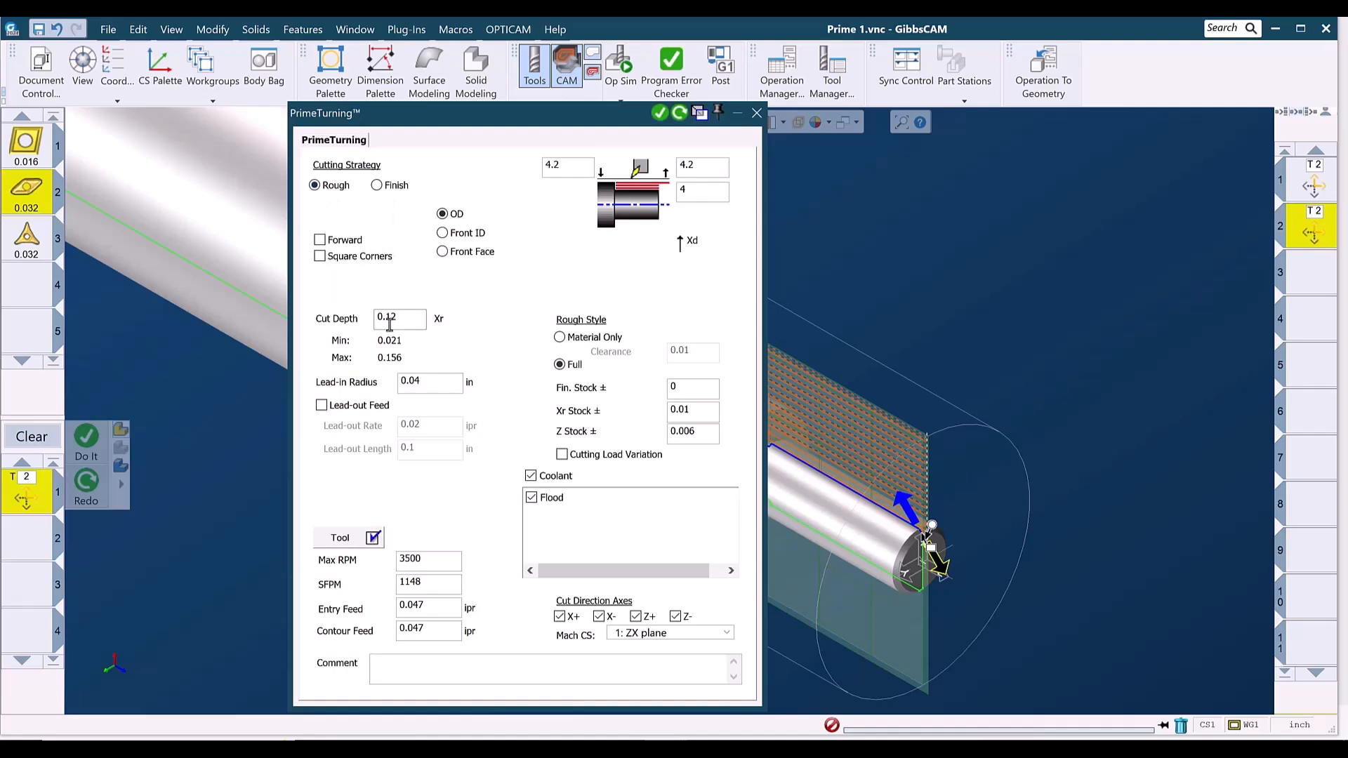
{"action": "double_click", "coordinate": [390, 317]}
{"action": "double_click", "coordinate": [432, 382]}
{"action": "left_click", "coordinate": [339, 408]}
{"action": "left_click", "coordinate": [340, 410]}
Open the feeds and speeds table for tool 2, widen it to show surface speed and feed, examine the material entries and close it
{"action": "left_click", "coordinate": [340, 538]}
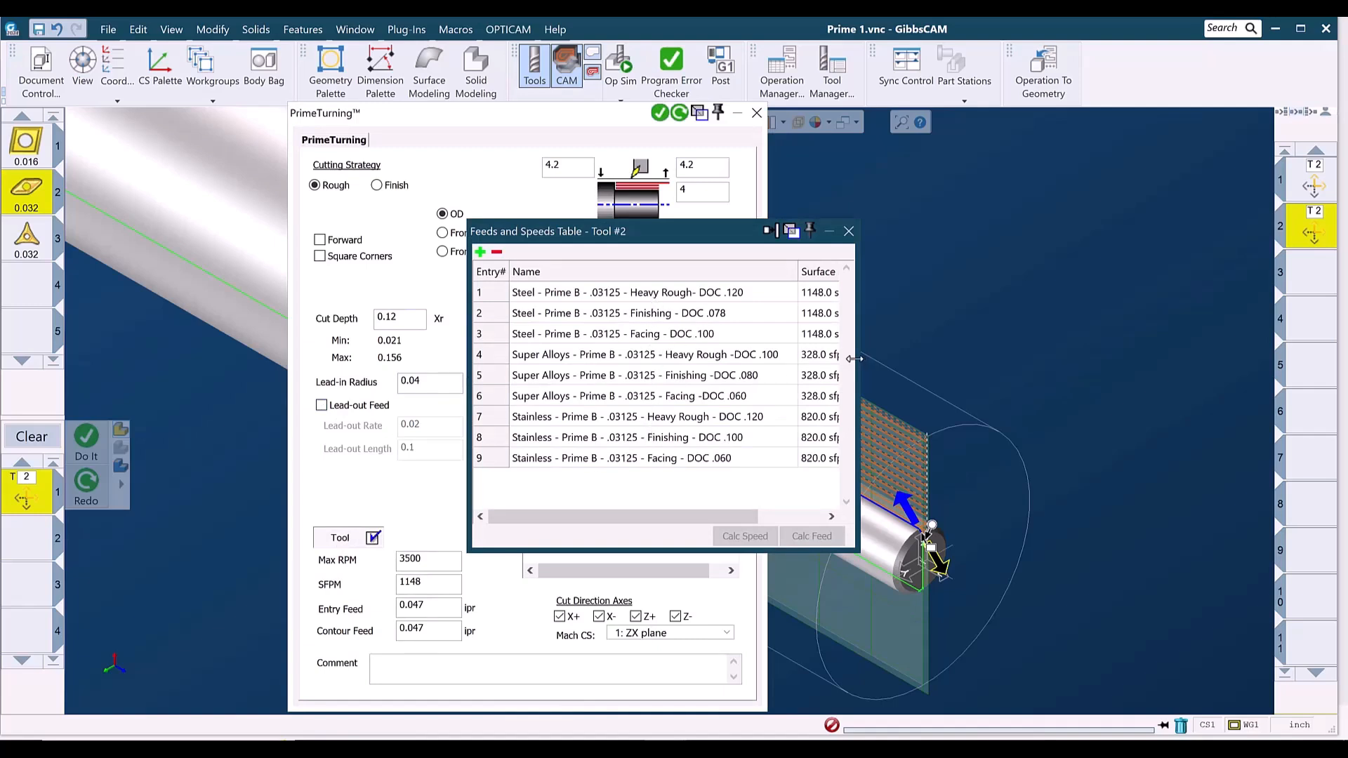
{"action": "left_click_drag", "start_coordinate": [854, 358], "coordinate": [994, 365]}
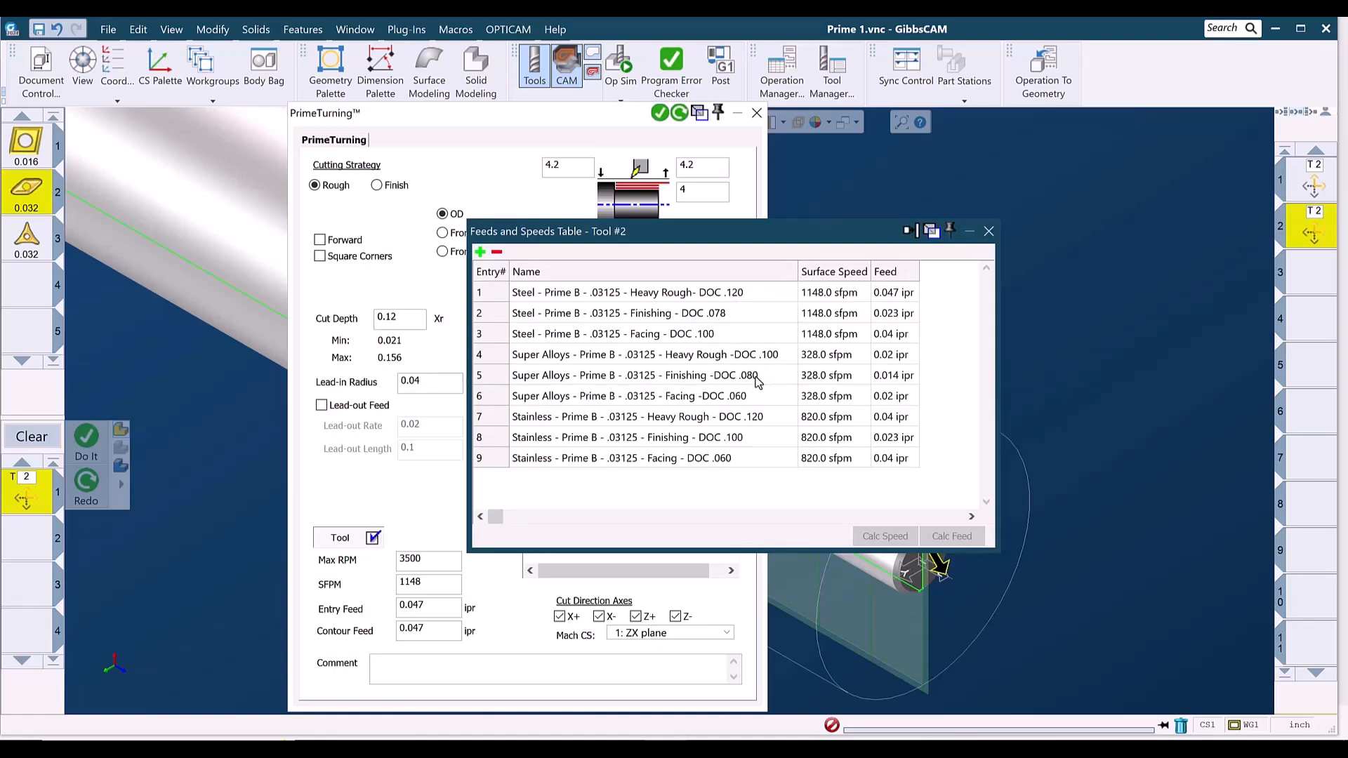
{"action": "left_click", "coordinate": [988, 232]}
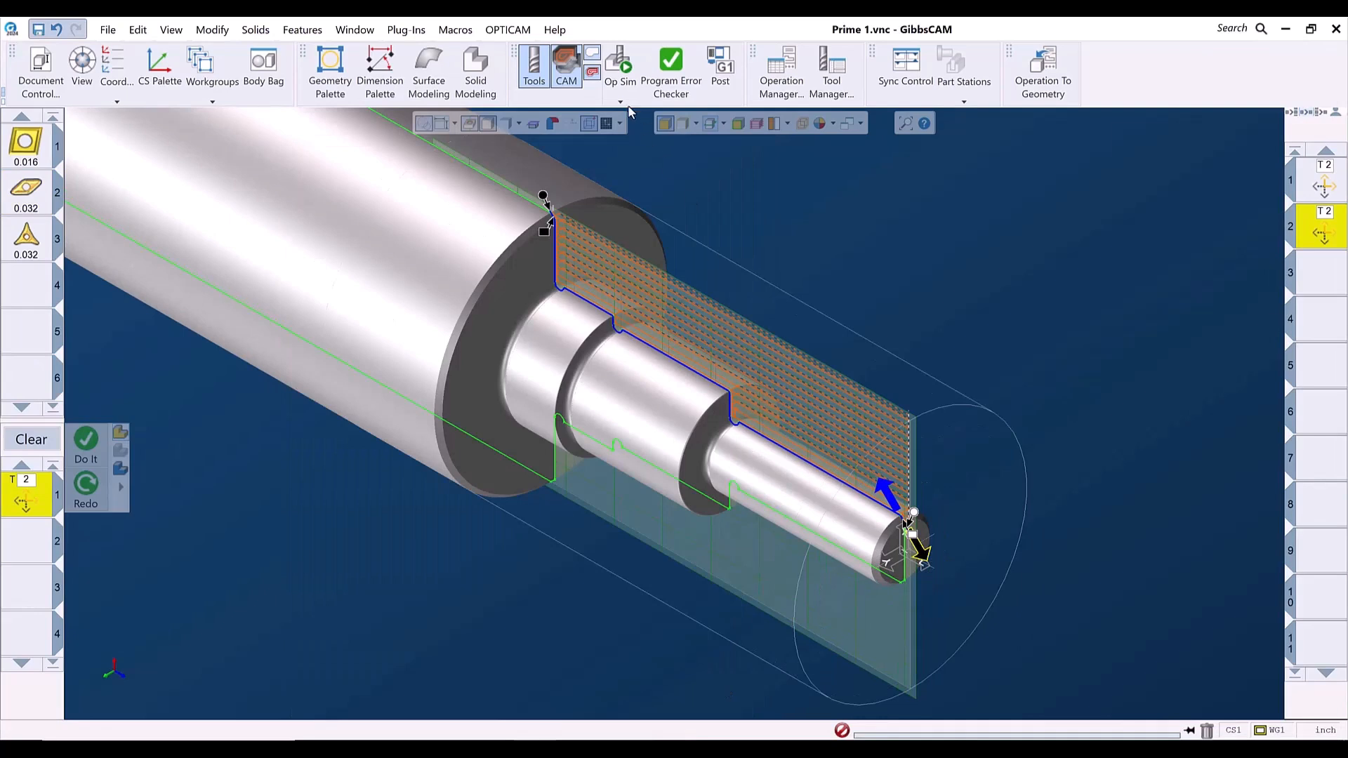
Play the Op Sim rendering of the Prime 1 operations through to the finished shaft and close the simulation
{"action": "left_click", "coordinate": [622, 68]}
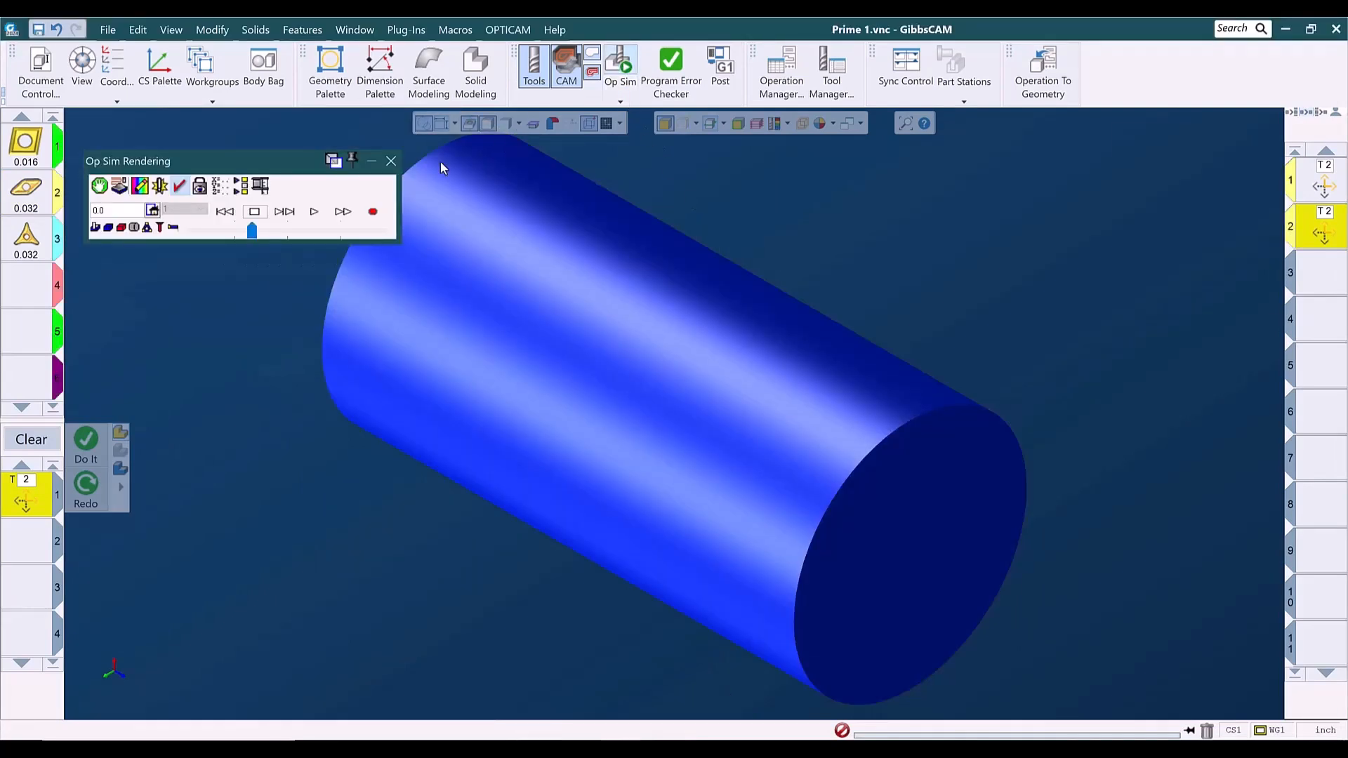
{"action": "left_click", "coordinate": [316, 214]}
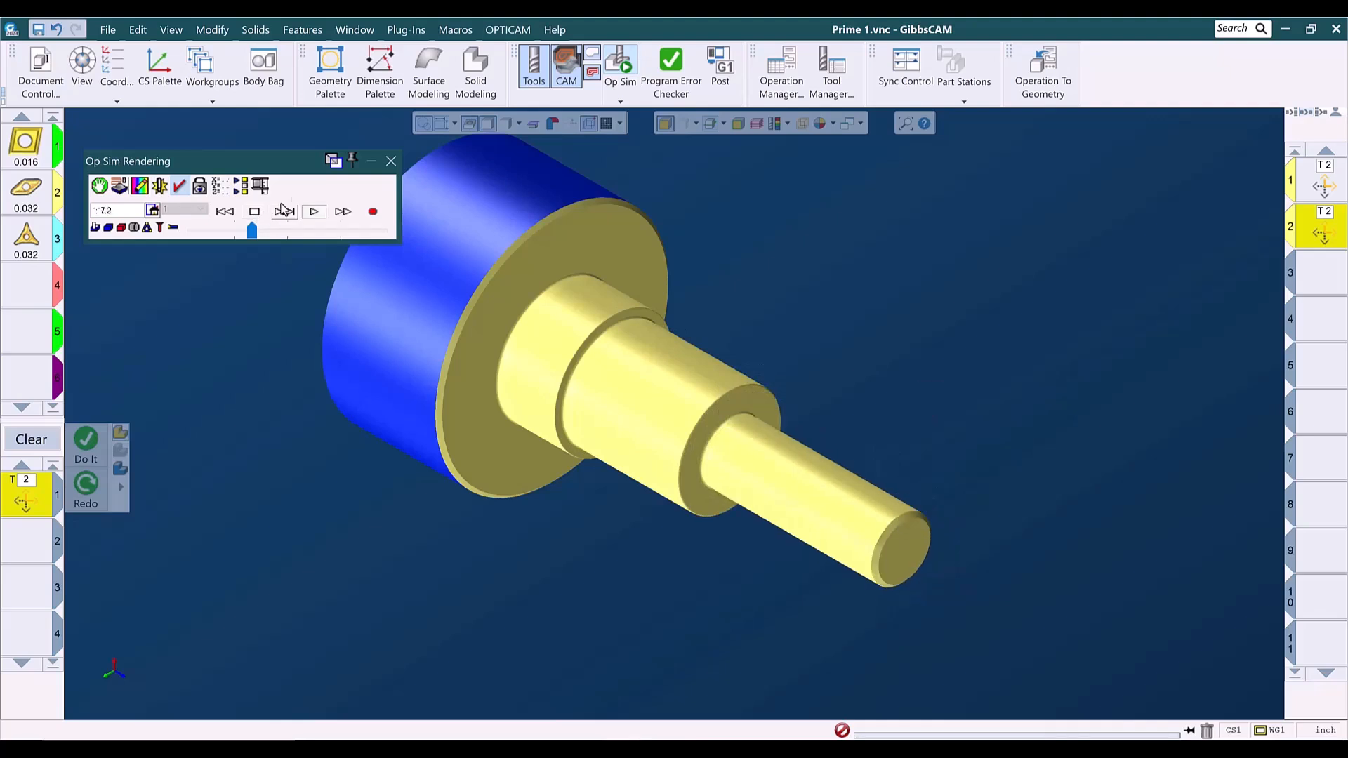
{"action": "left_click", "coordinate": [391, 162]}
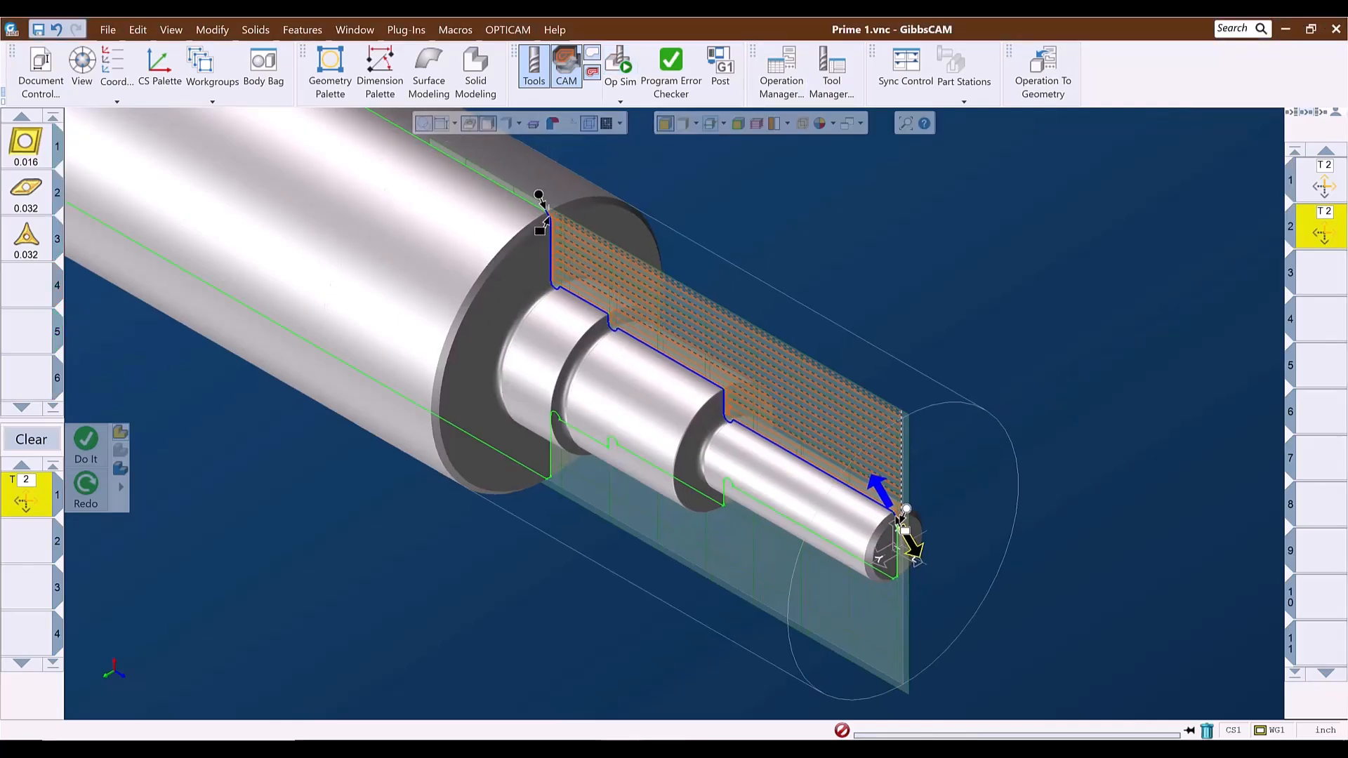
Switch to Windows Media Player to view the machining video of the Mounting Plate
{"action": "mouse_move", "coordinate": [665, 749]}
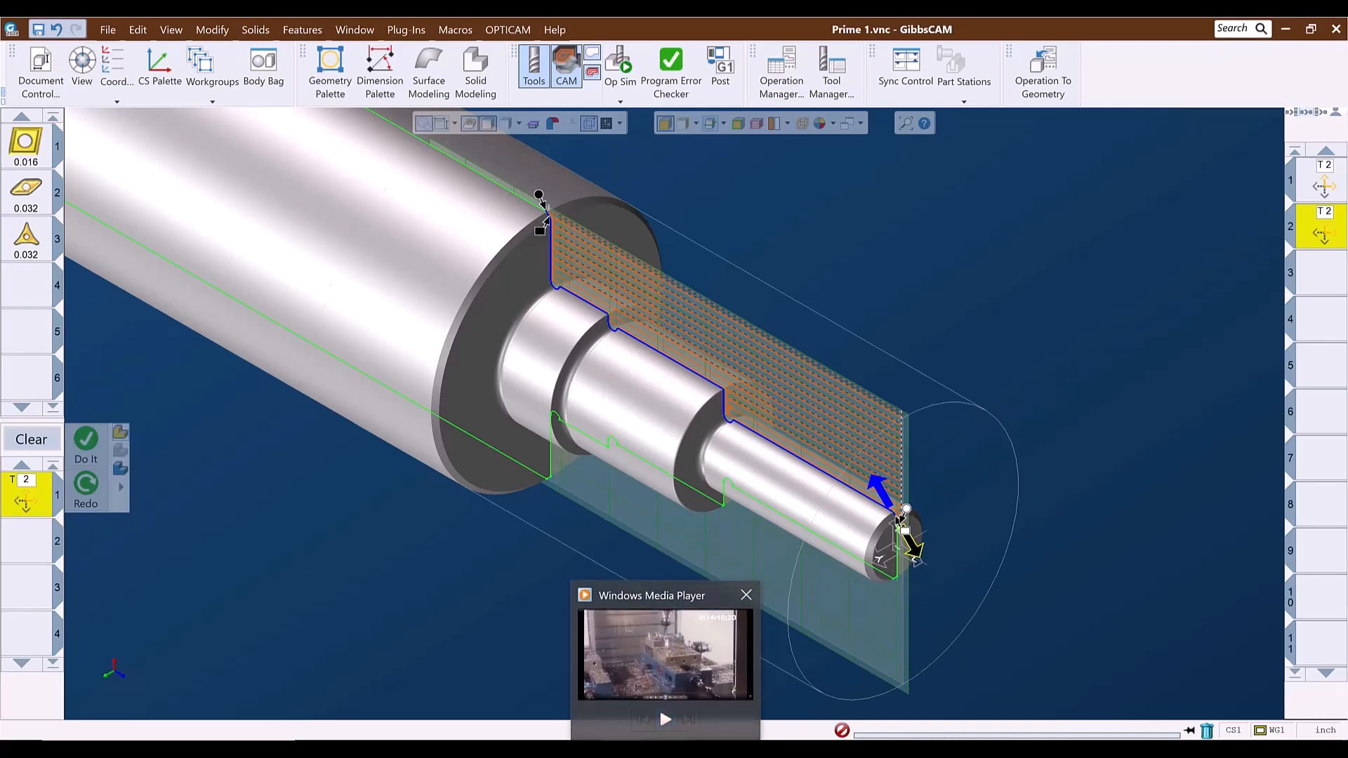
{"action": "left_click", "coordinate": [666, 655]}
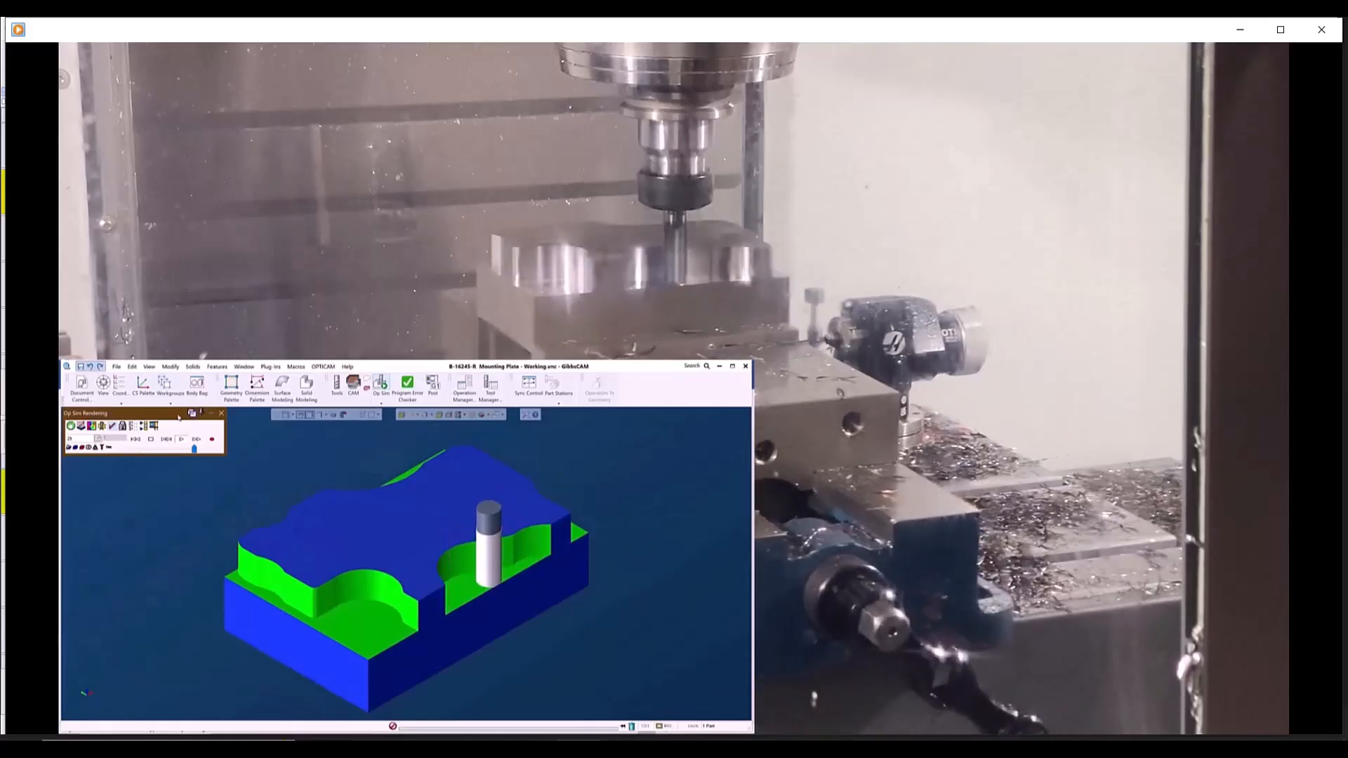